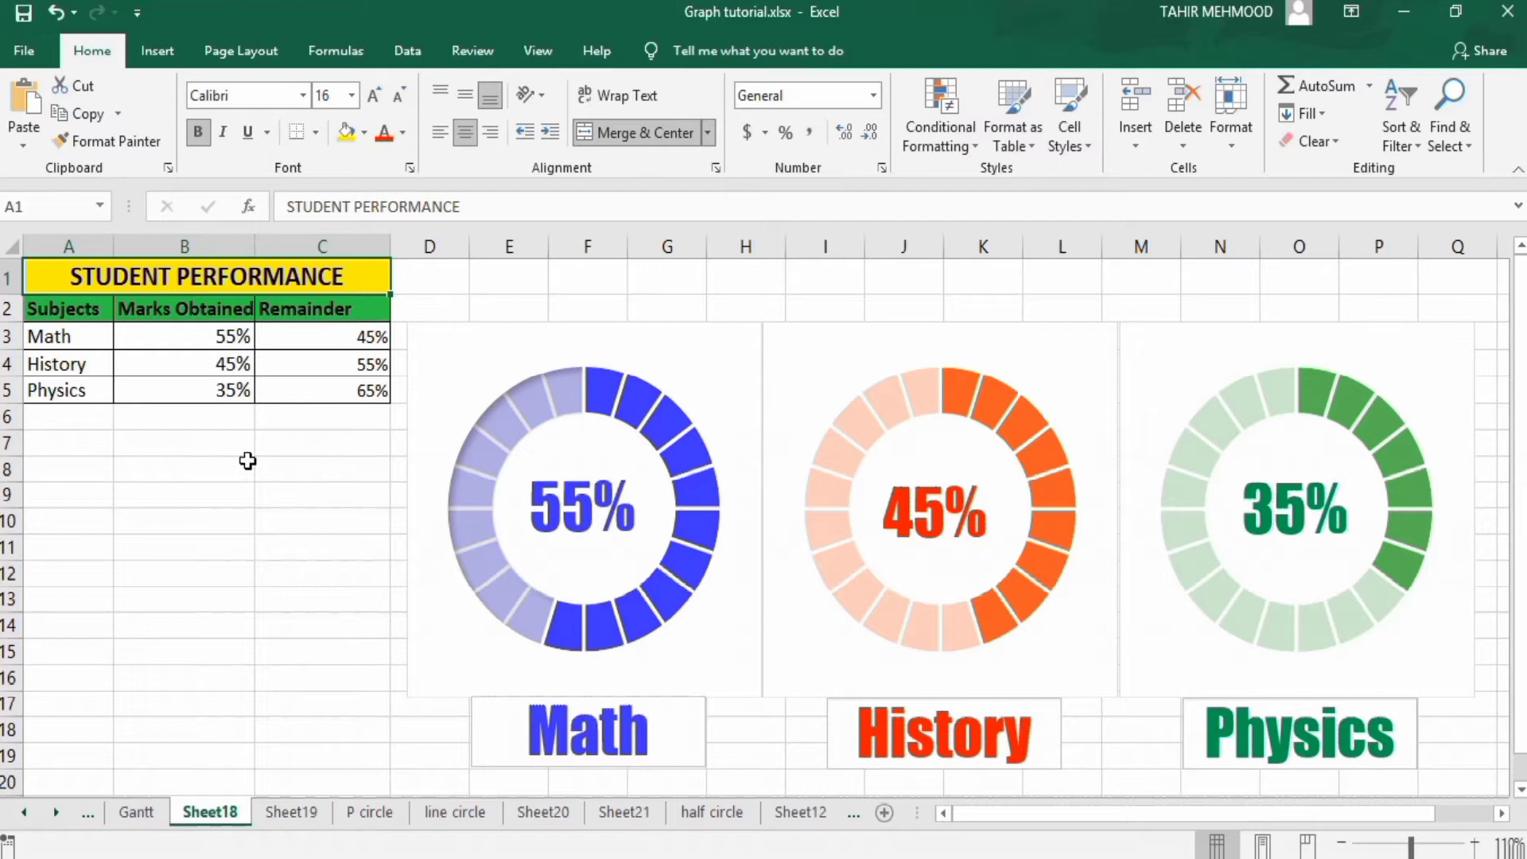
# Change the Math marks in B3 to 45% to test the linked doughnut chart
pyautogui.doubleClick(220, 336)
pyautogui.doubleClick(224, 336)
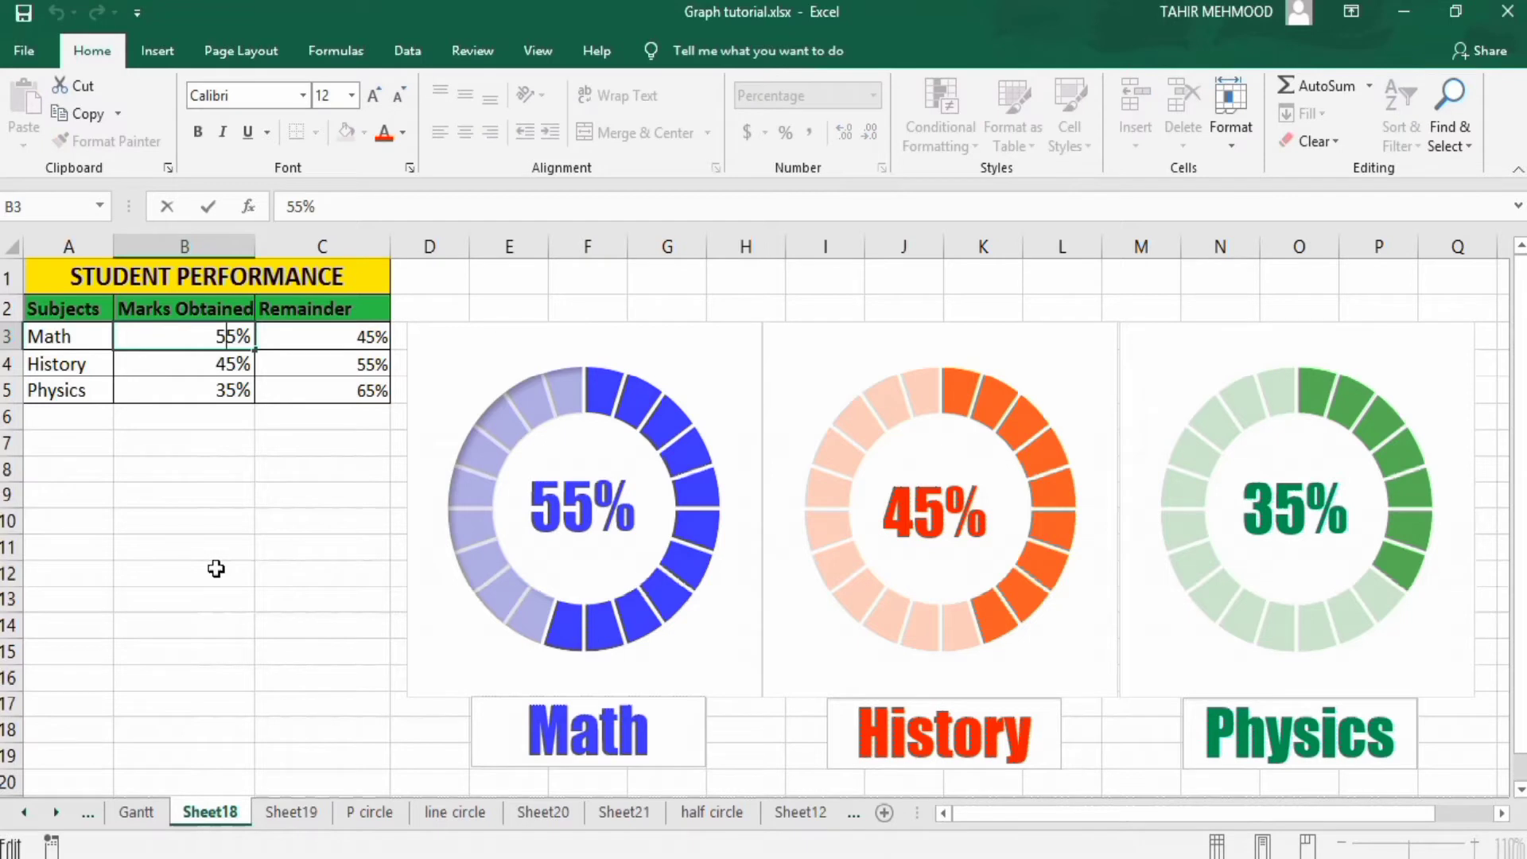
pyautogui.press('BackSpace')
pyautogui.write('4')
pyautogui.click(225, 366)
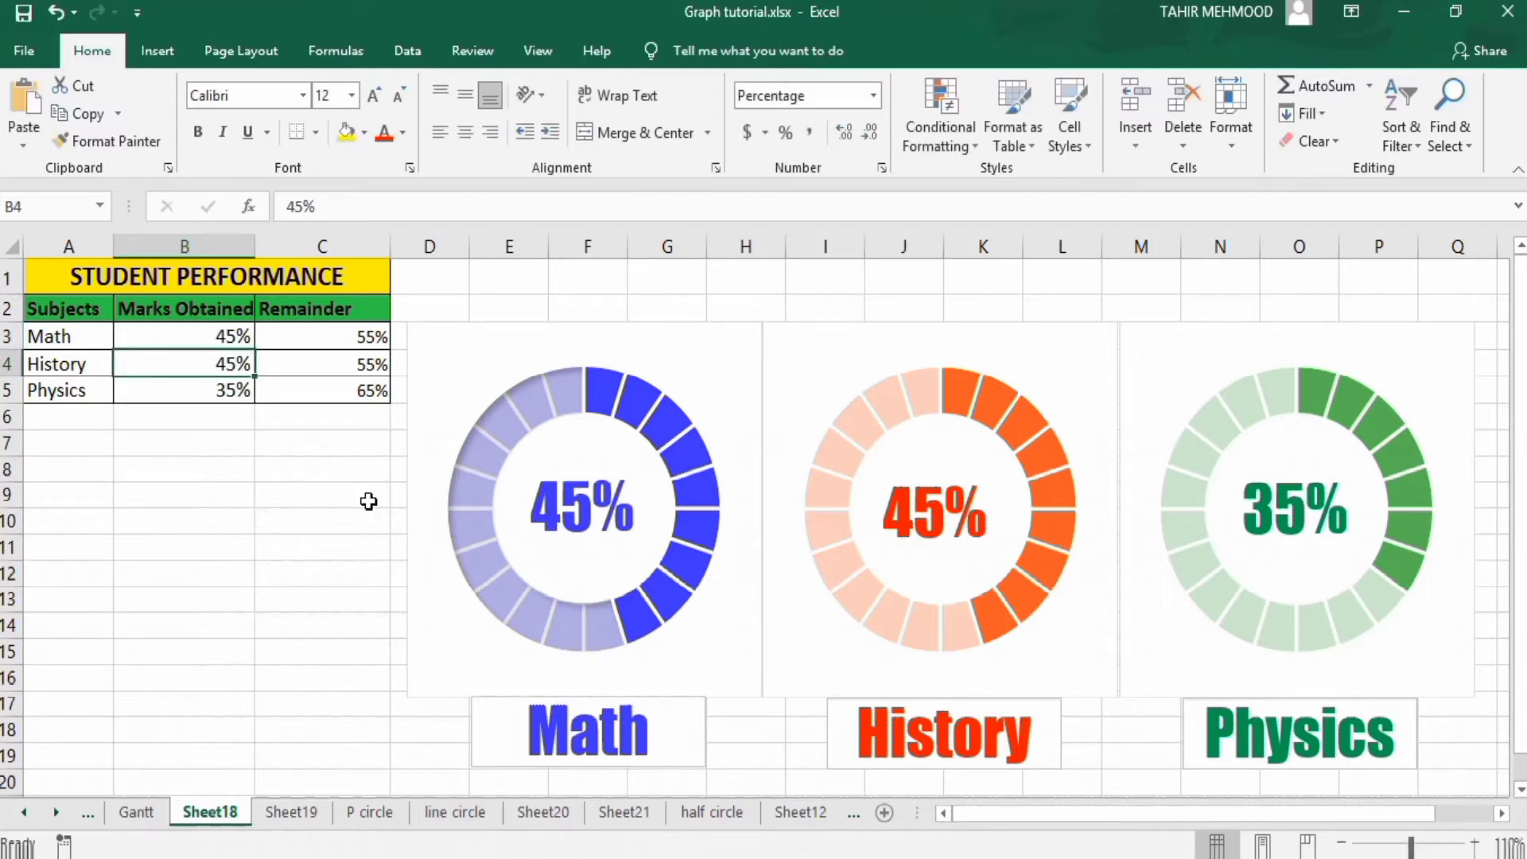
# Set the Math marks in B3 back to 55%
pyautogui.doubleClick(223, 338)
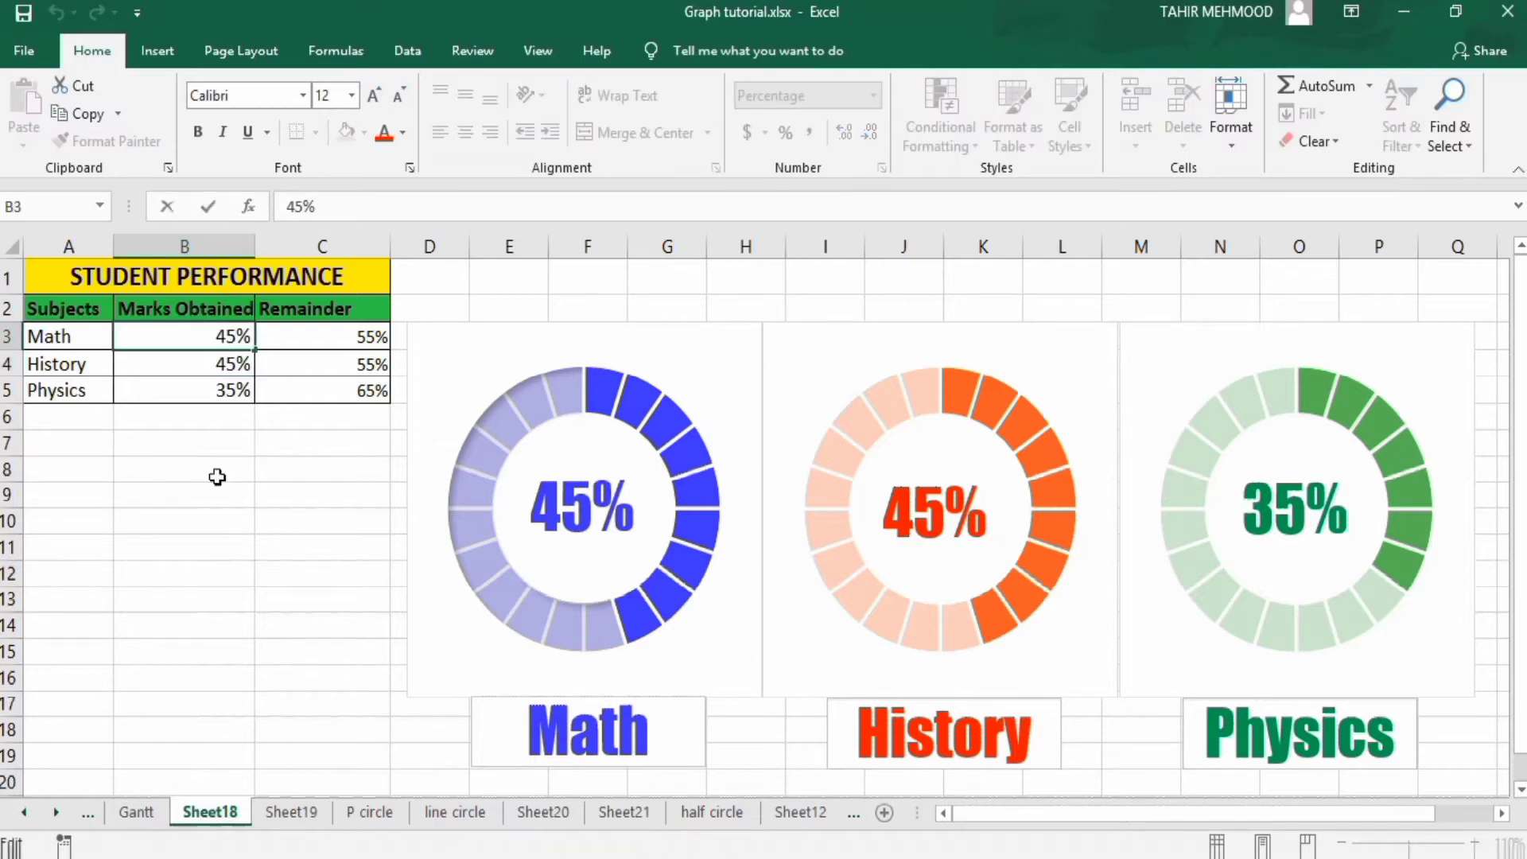
pyautogui.press('BackSpace')
pyautogui.write('5')
pyautogui.press('Return')
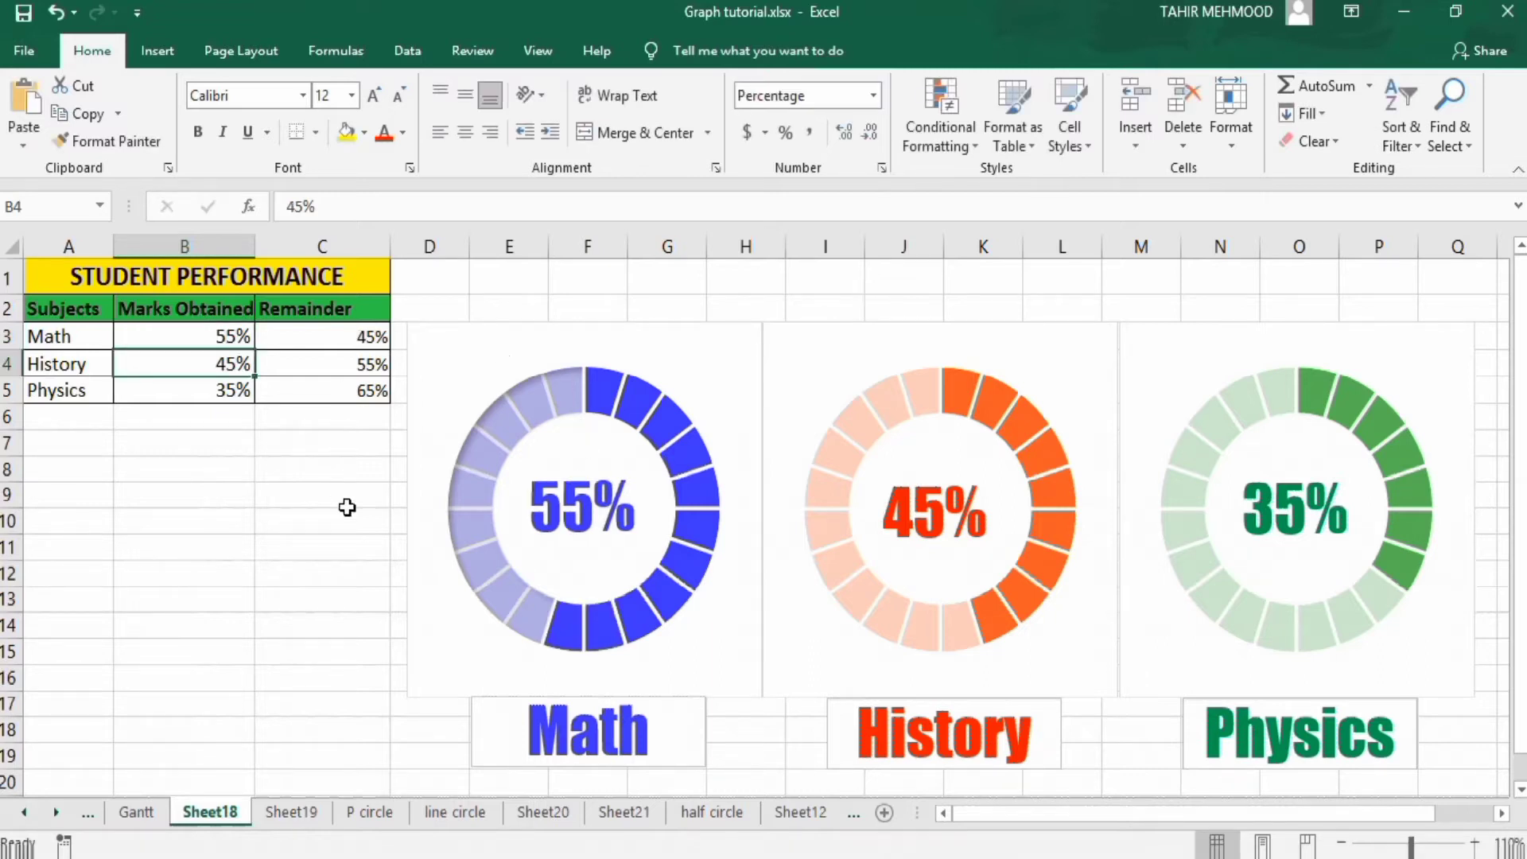
# On Sheet19, calculate the Math remainder in C3 with the formula =1-B3
pyautogui.click(291, 810)
pyautogui.click(366, 556)
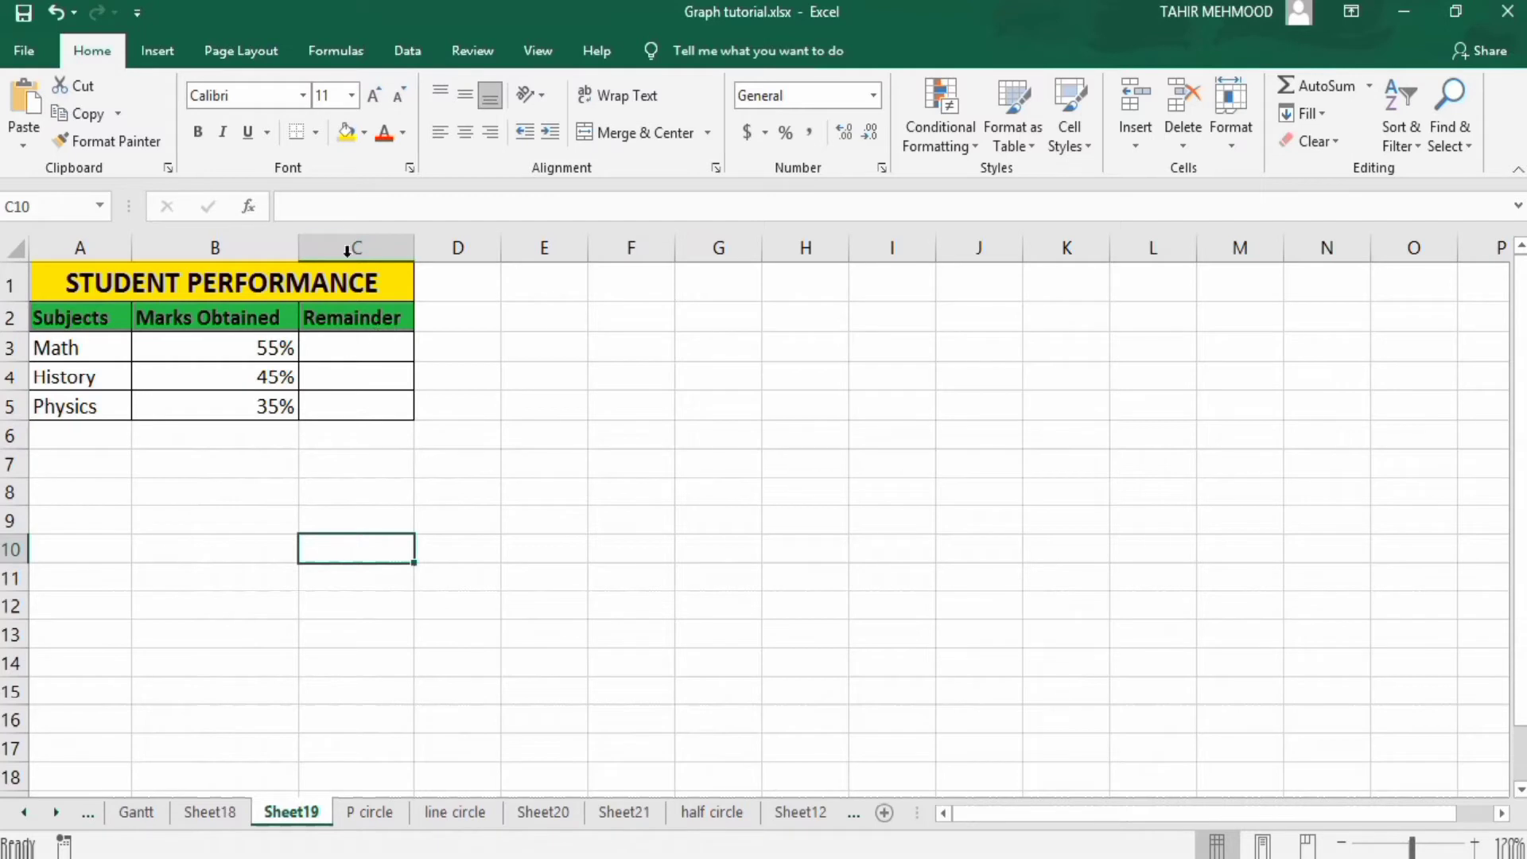
pyautogui.click(350, 204)
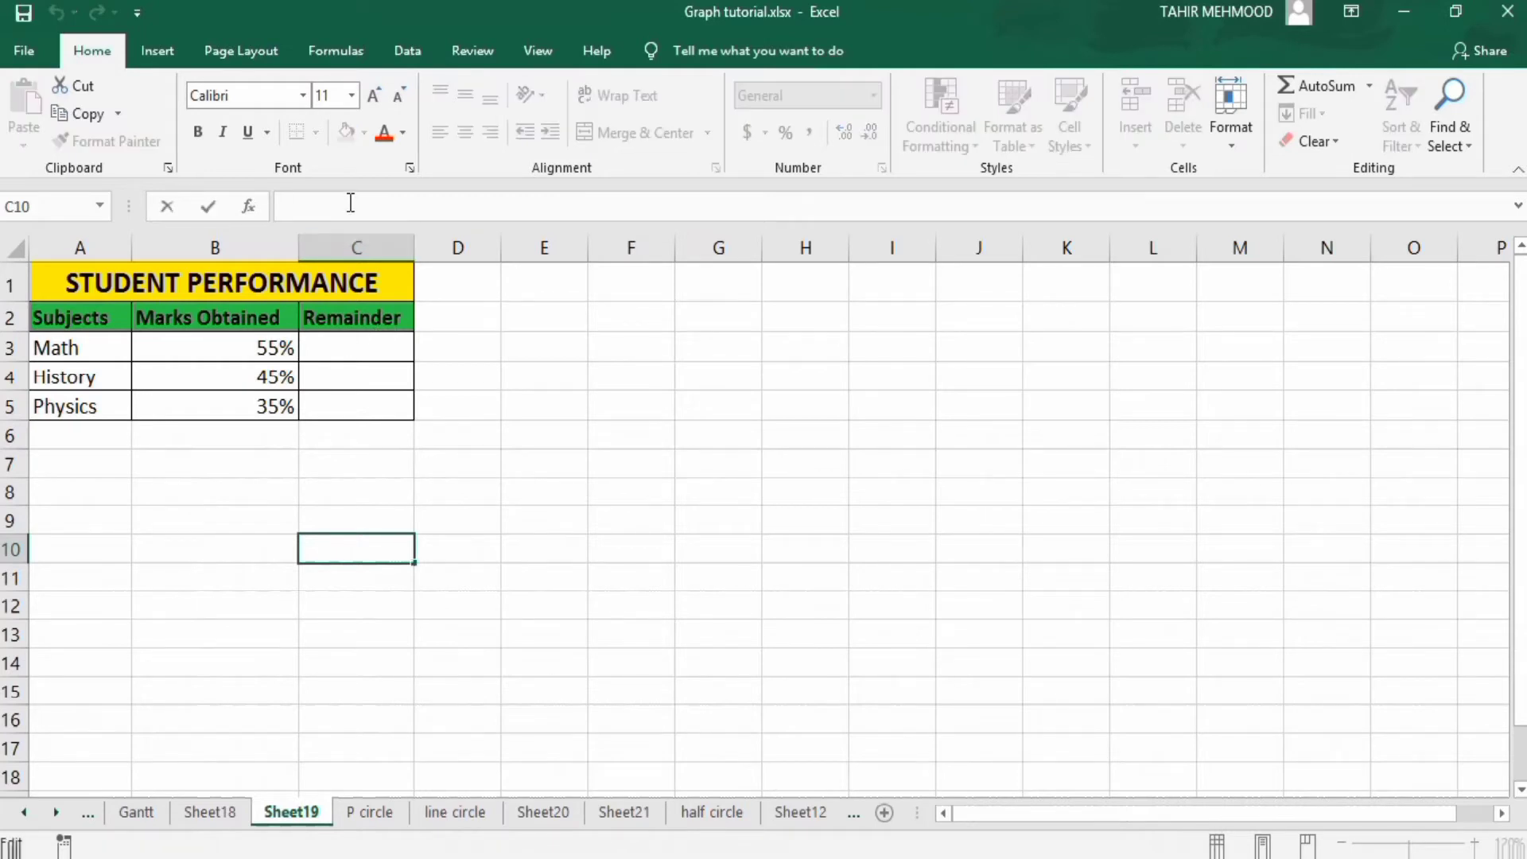
pyautogui.click(356, 355)
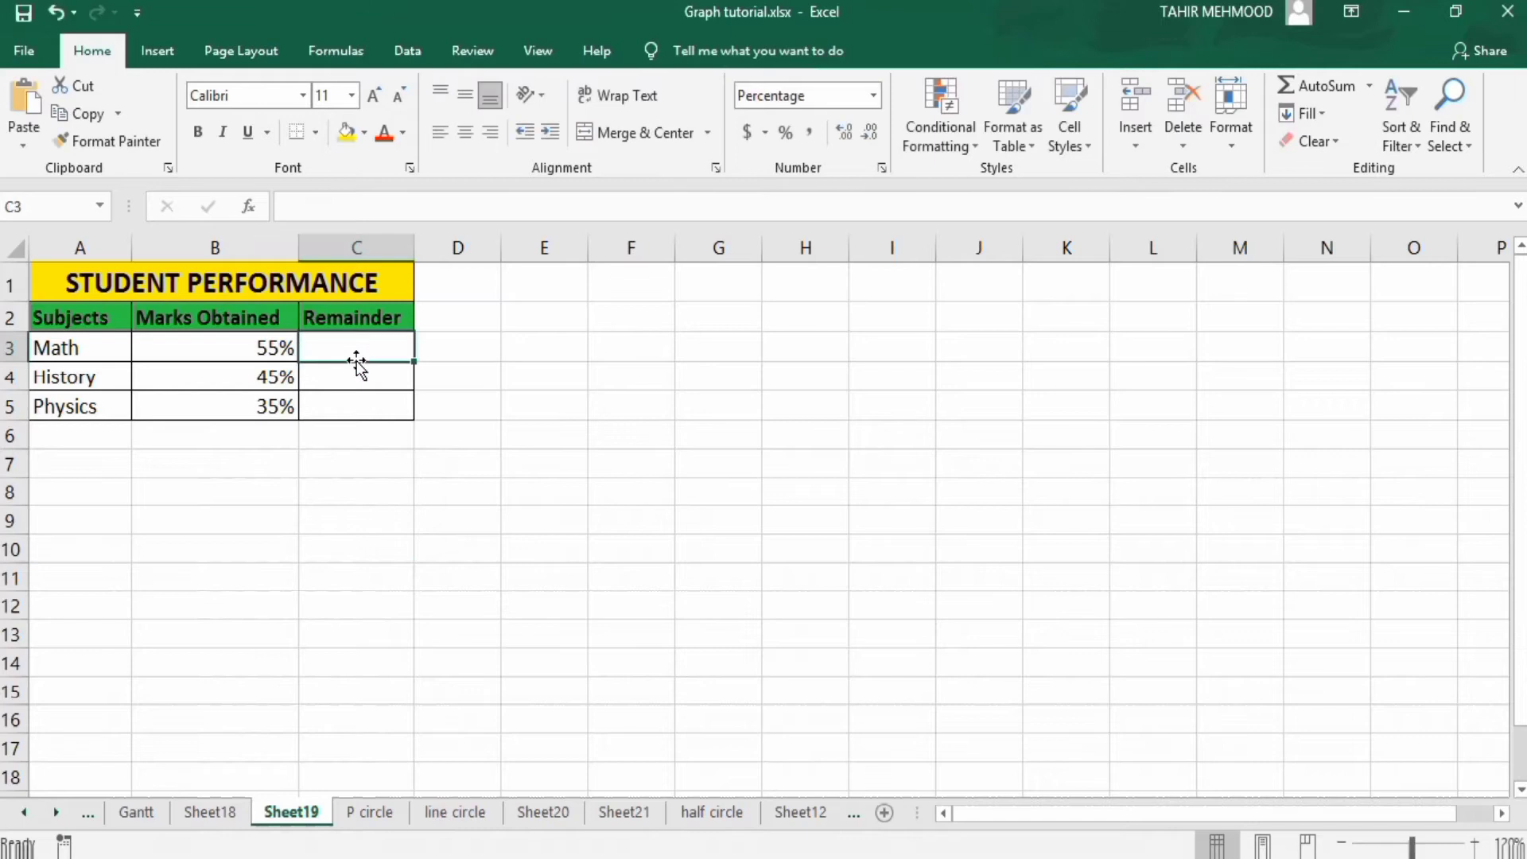
pyautogui.click(304, 200)
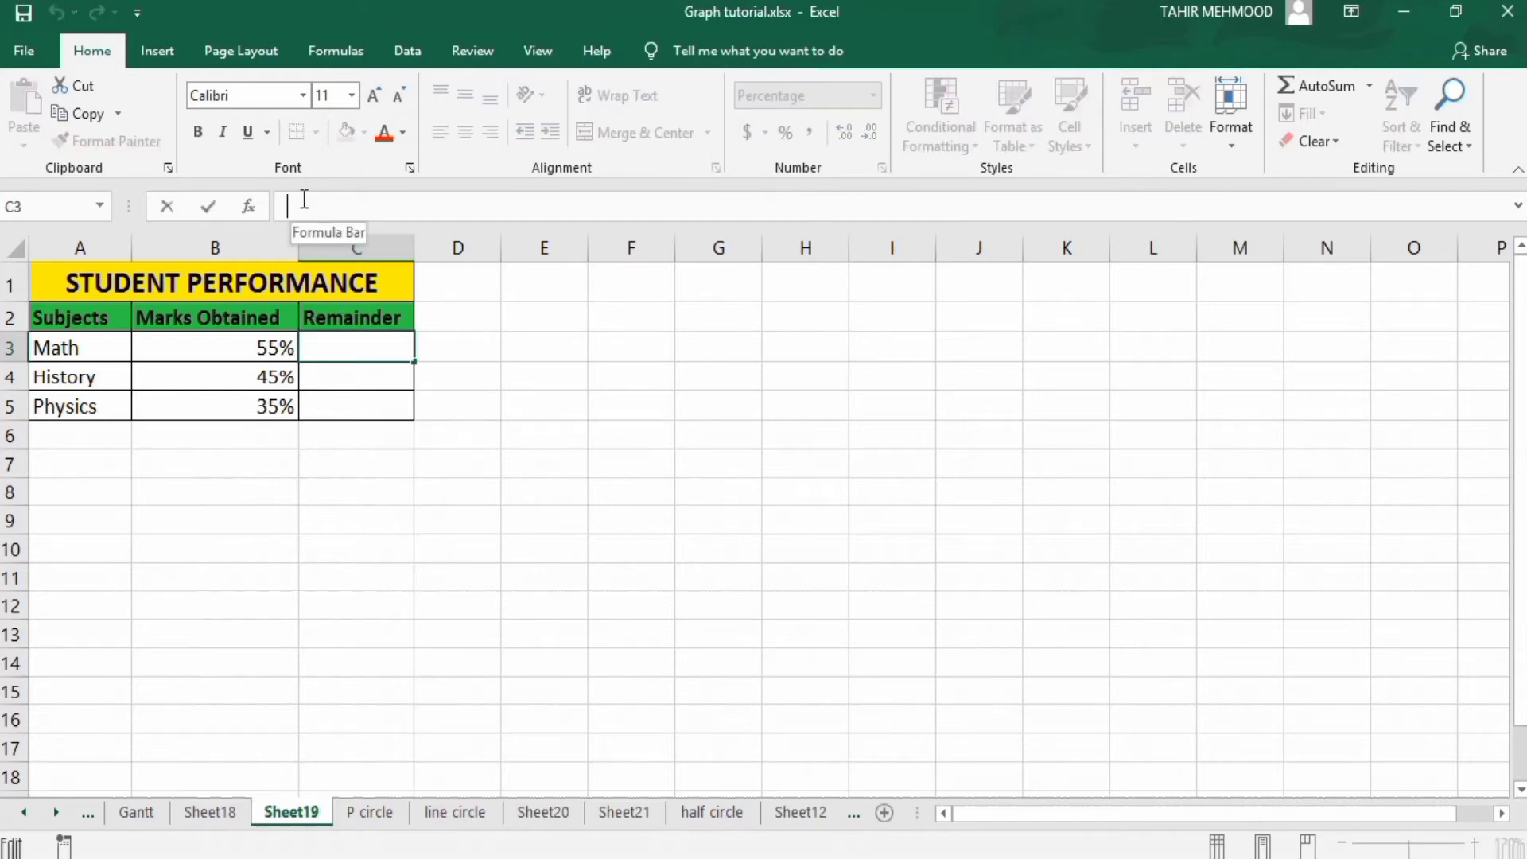
pyautogui.write('=')
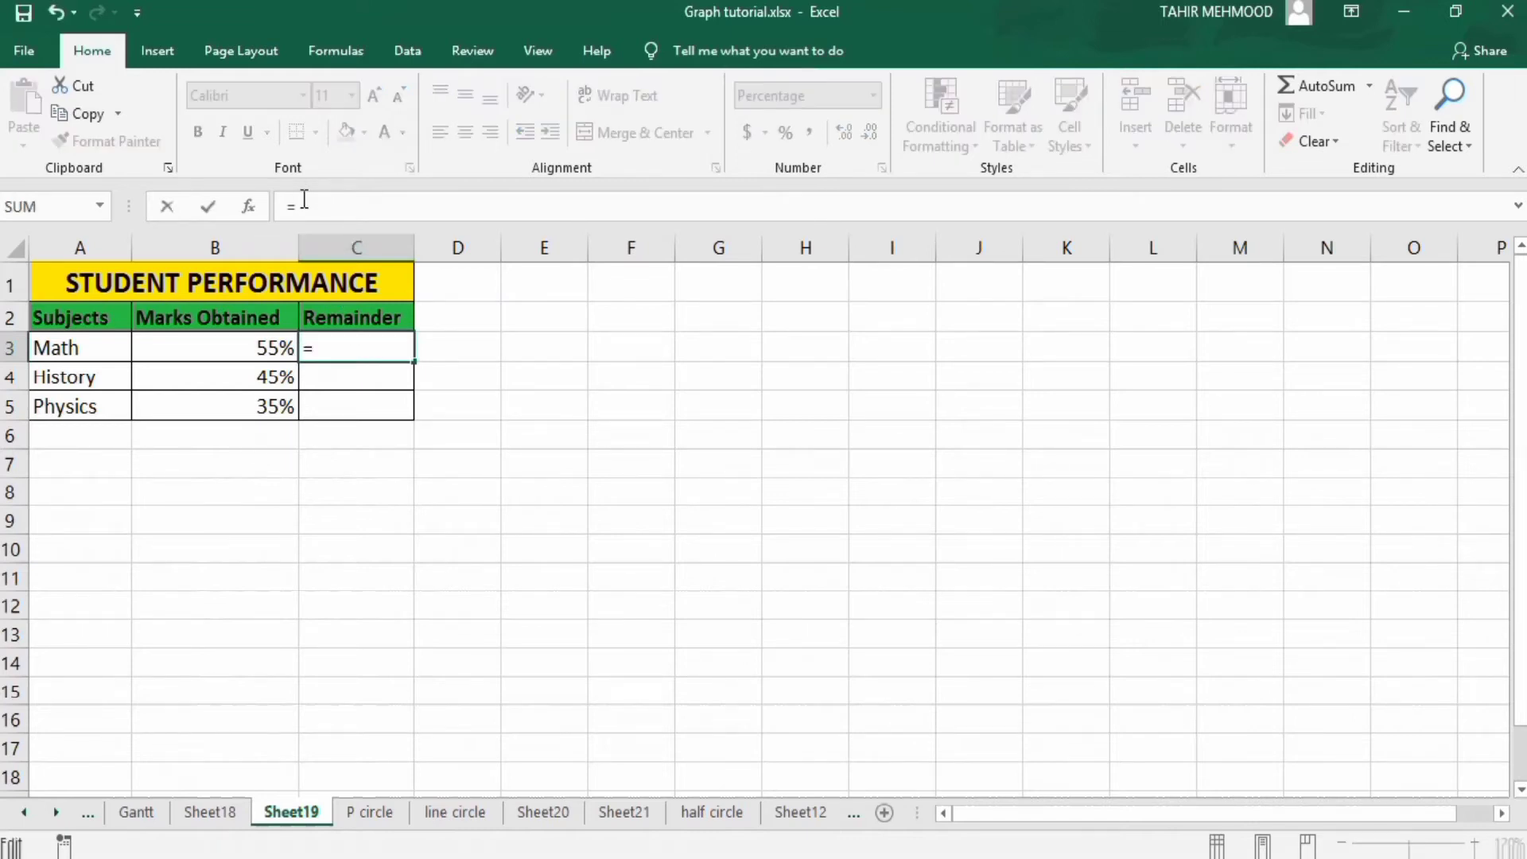
pyautogui.write('1-')
pyautogui.click(249, 352)
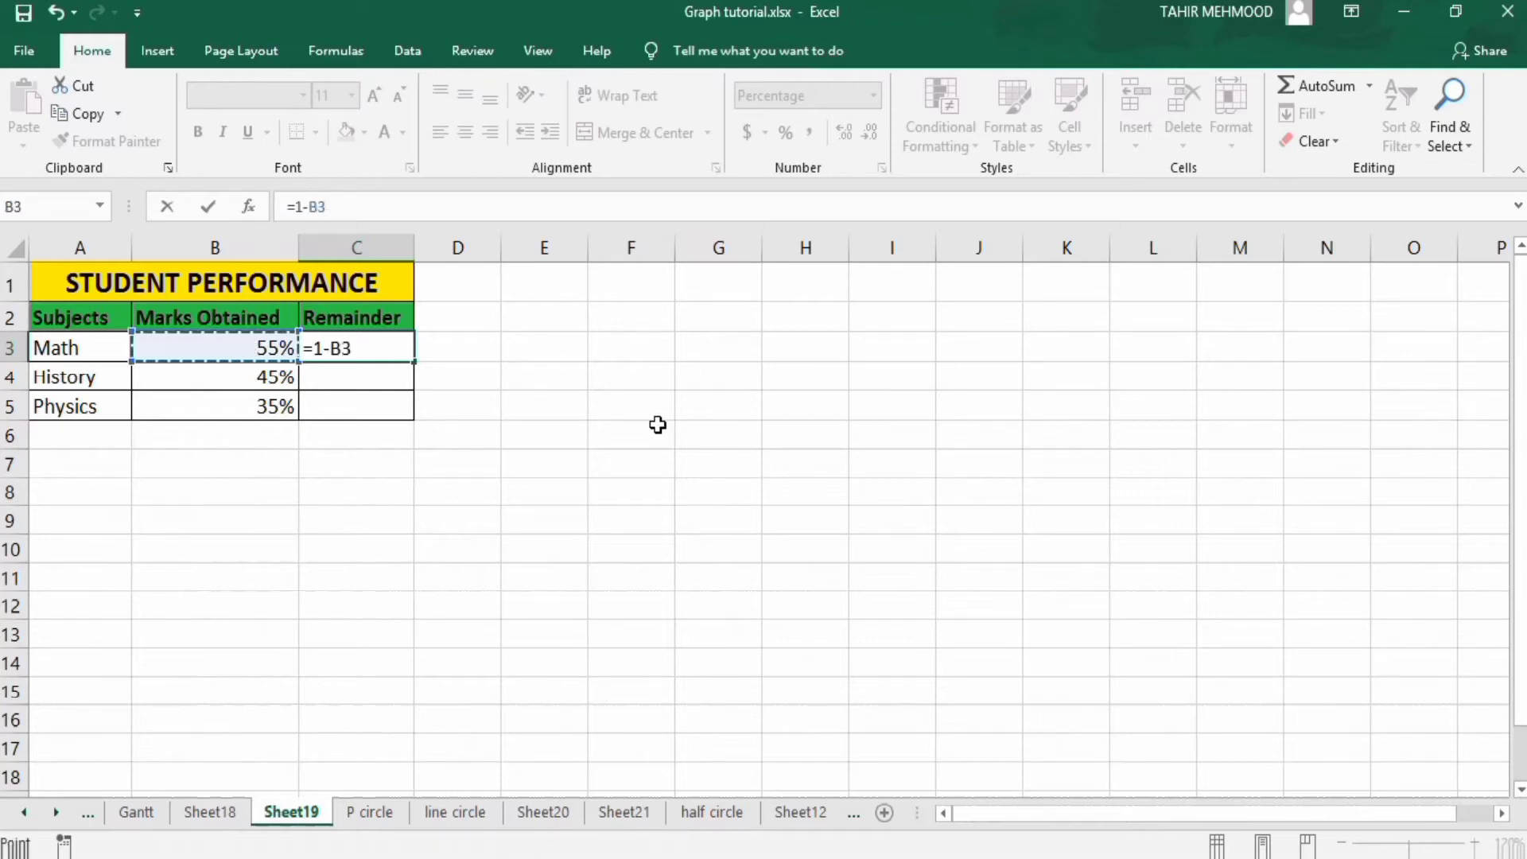
pyautogui.press('Return')
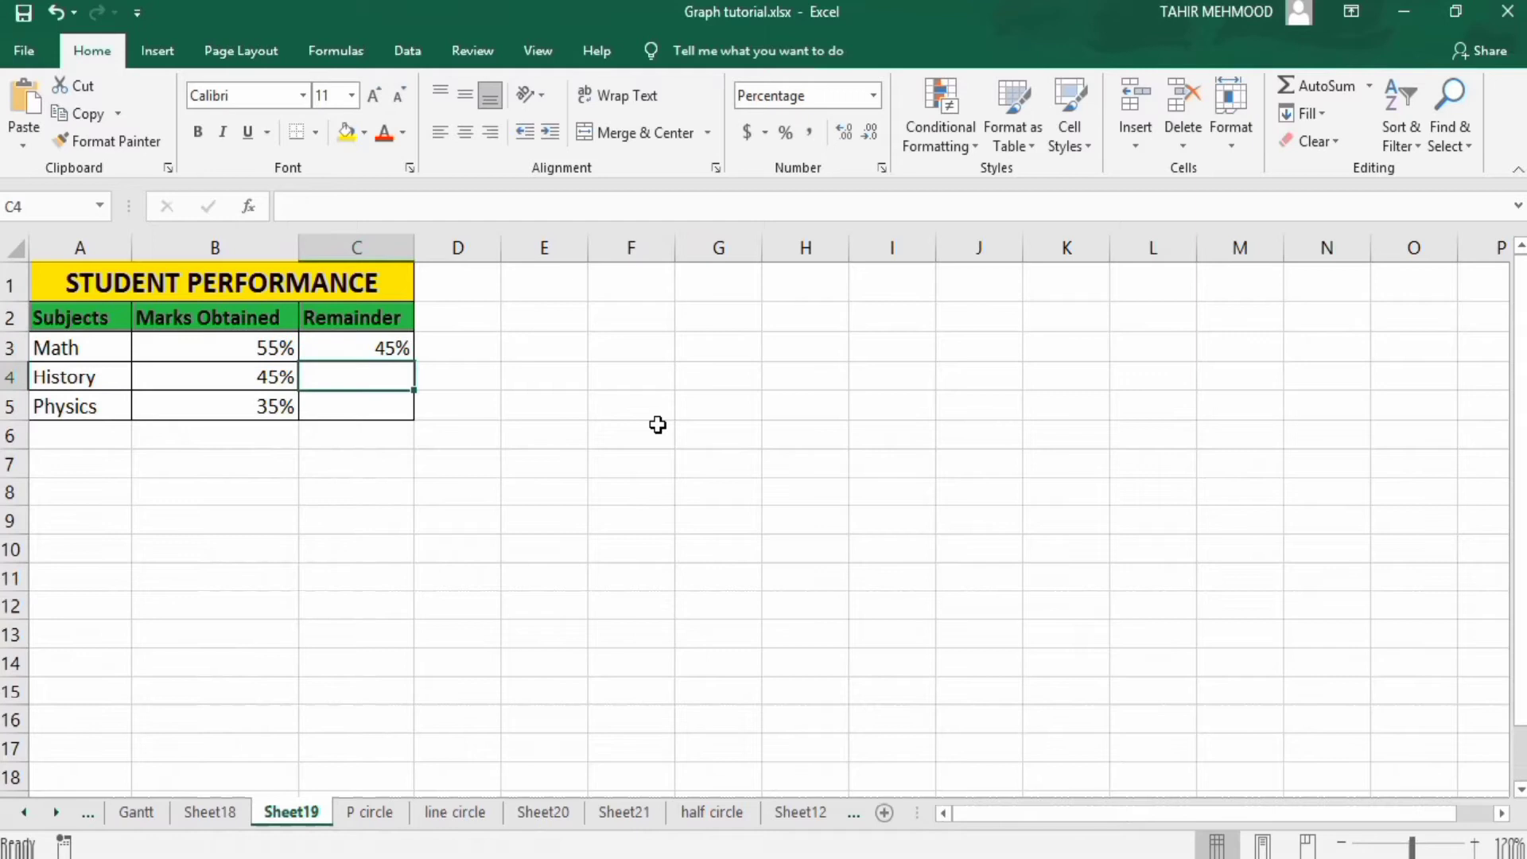
# Fill the remainder formula from C3 down to C5 for History and Physics
pyautogui.click(377, 343)
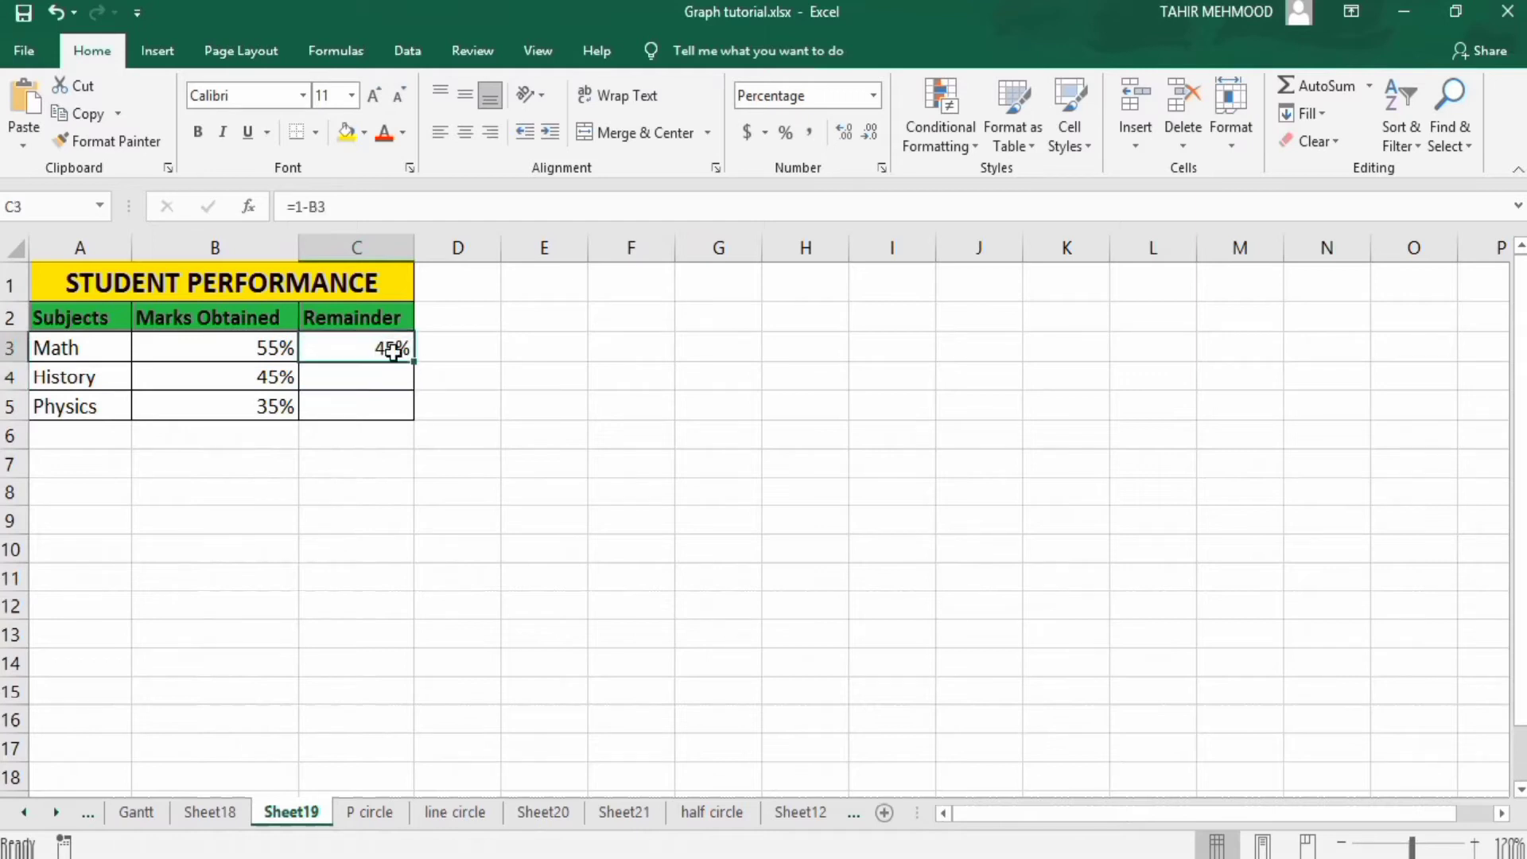
pyautogui.moveTo(414, 362); pyautogui.dragTo(414, 412)
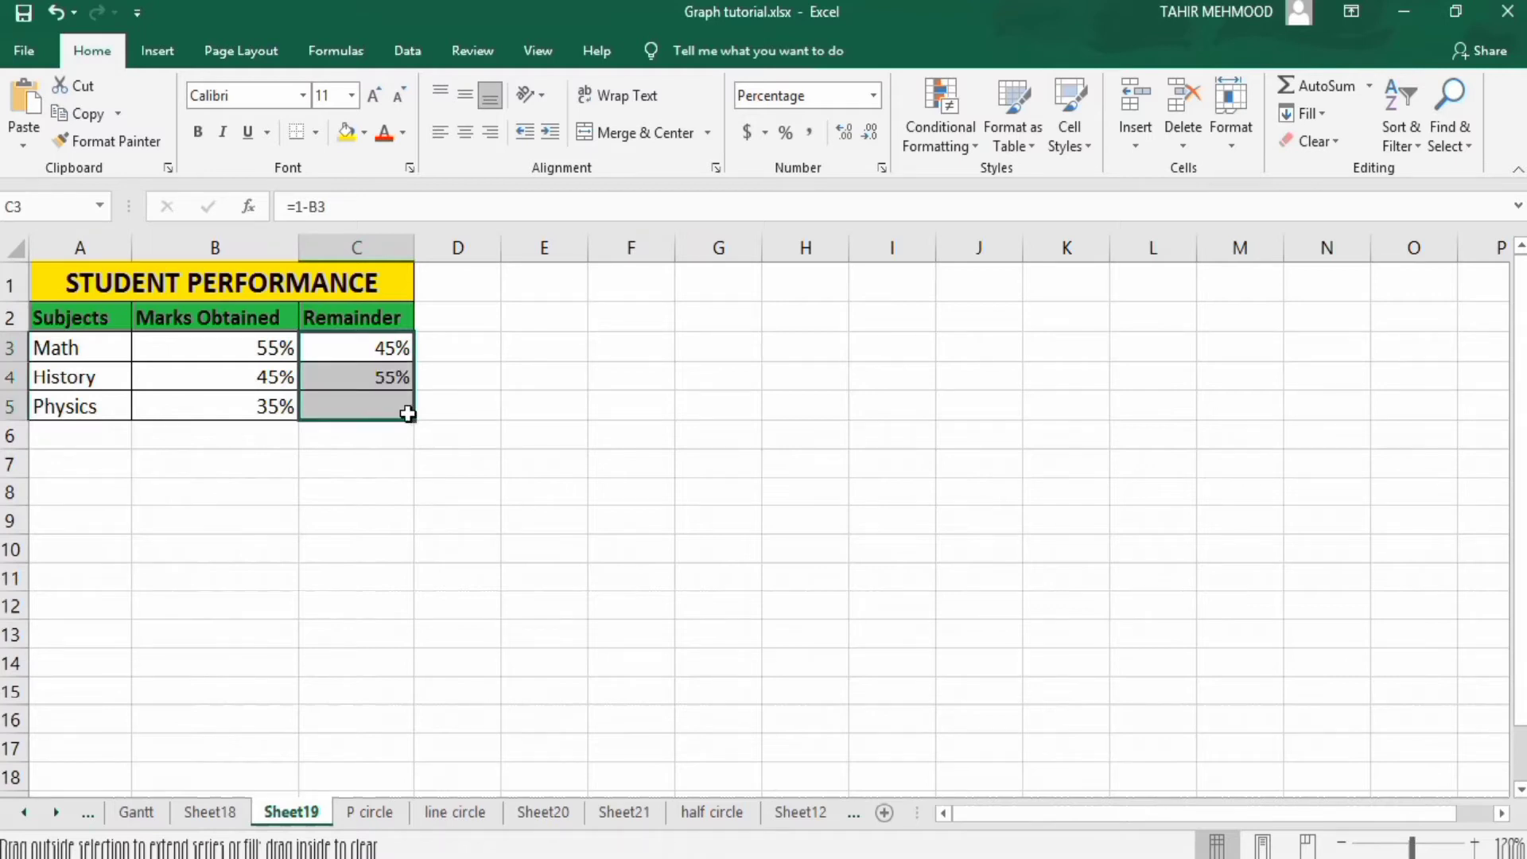
pyautogui.click(366, 531)
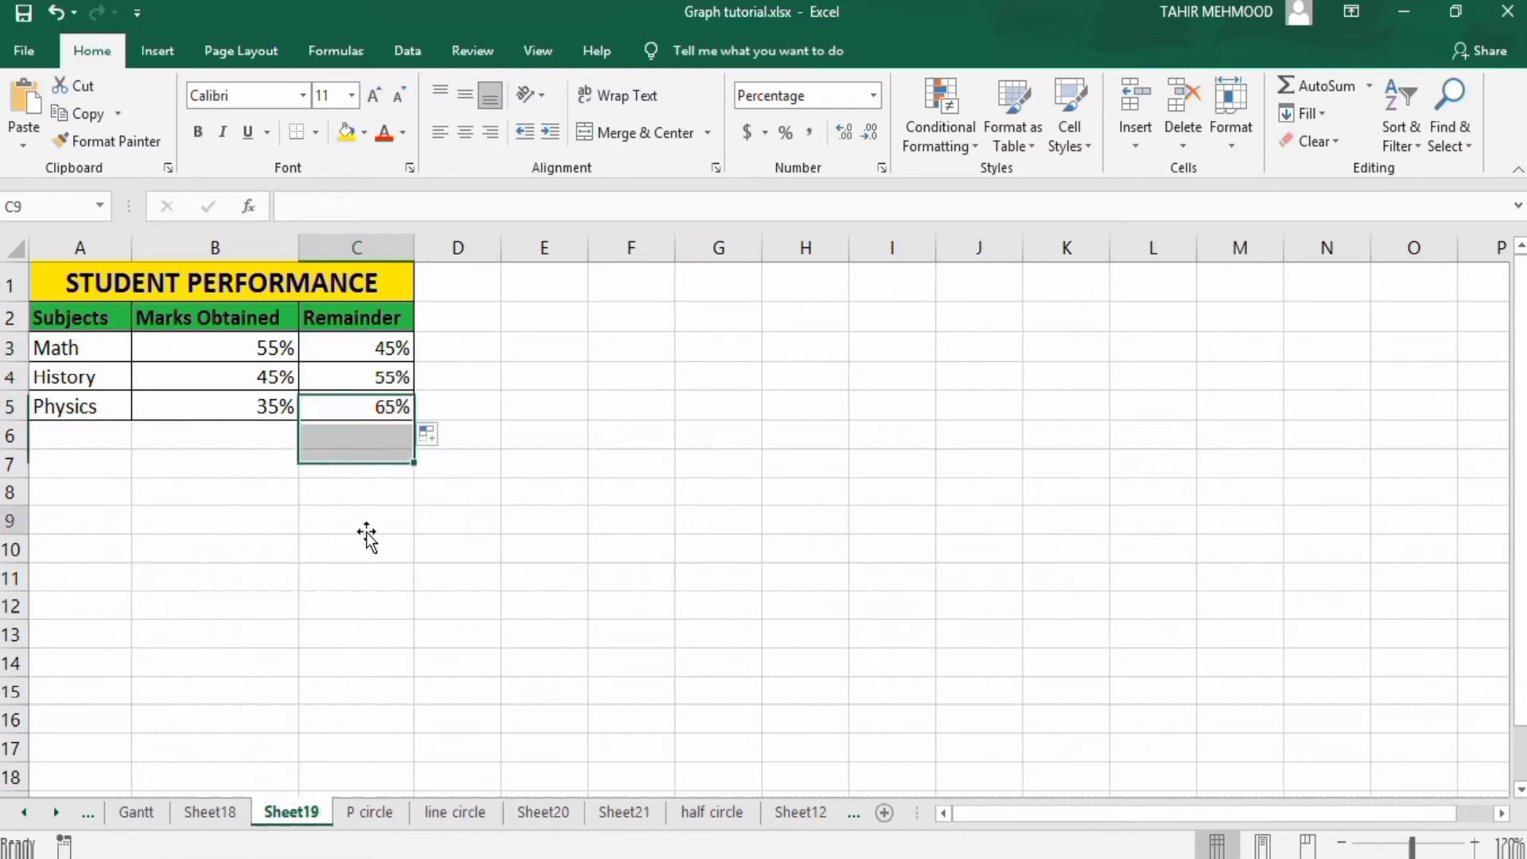
# Insert a blank doughnut chart beside the table, starting from the empty cell E3
pyautogui.click(523, 354)
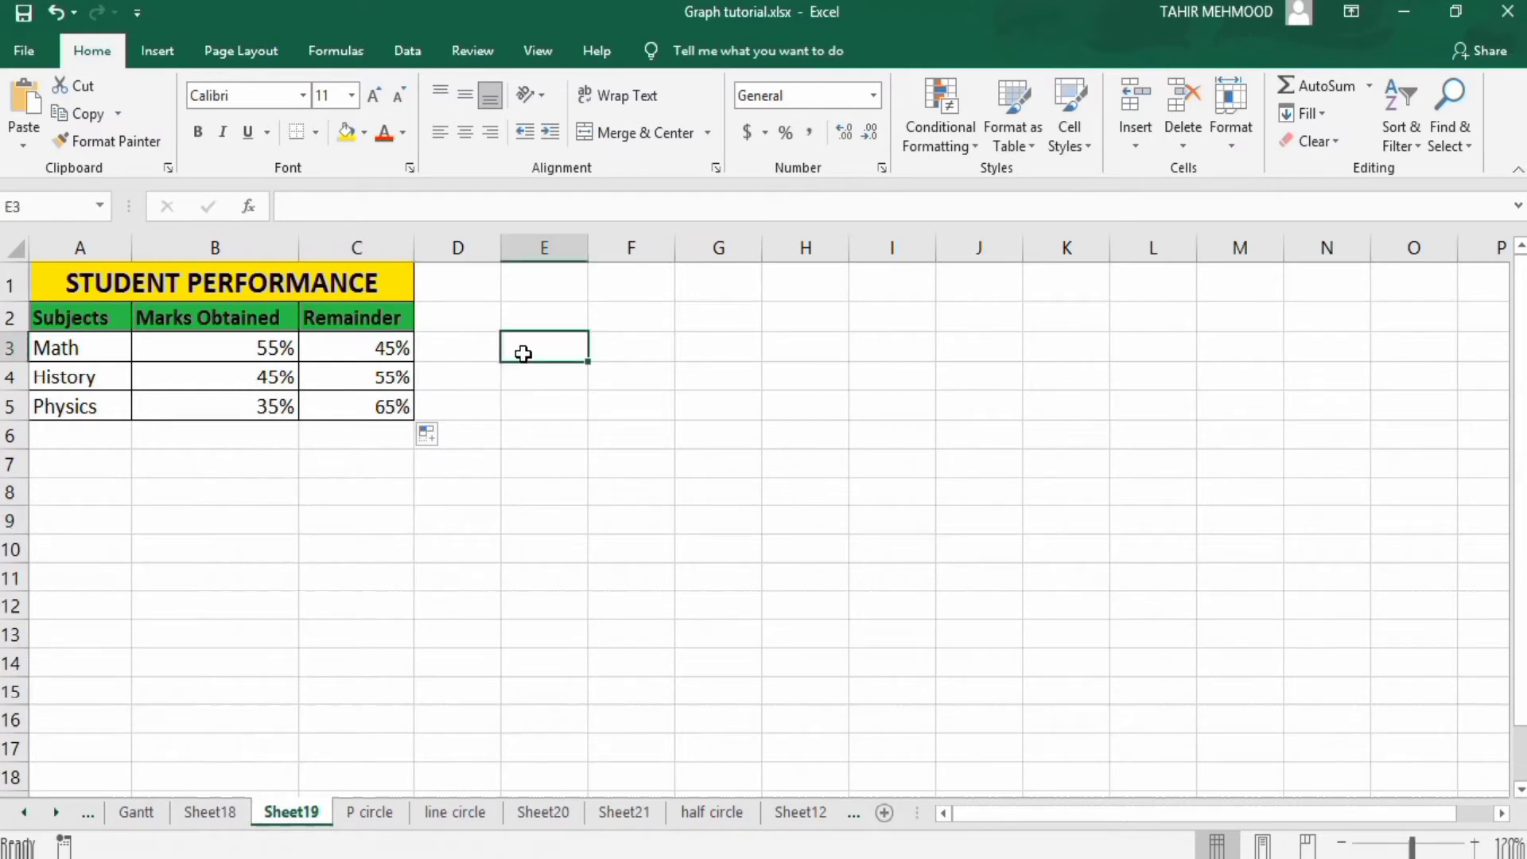
pyautogui.click(159, 54)
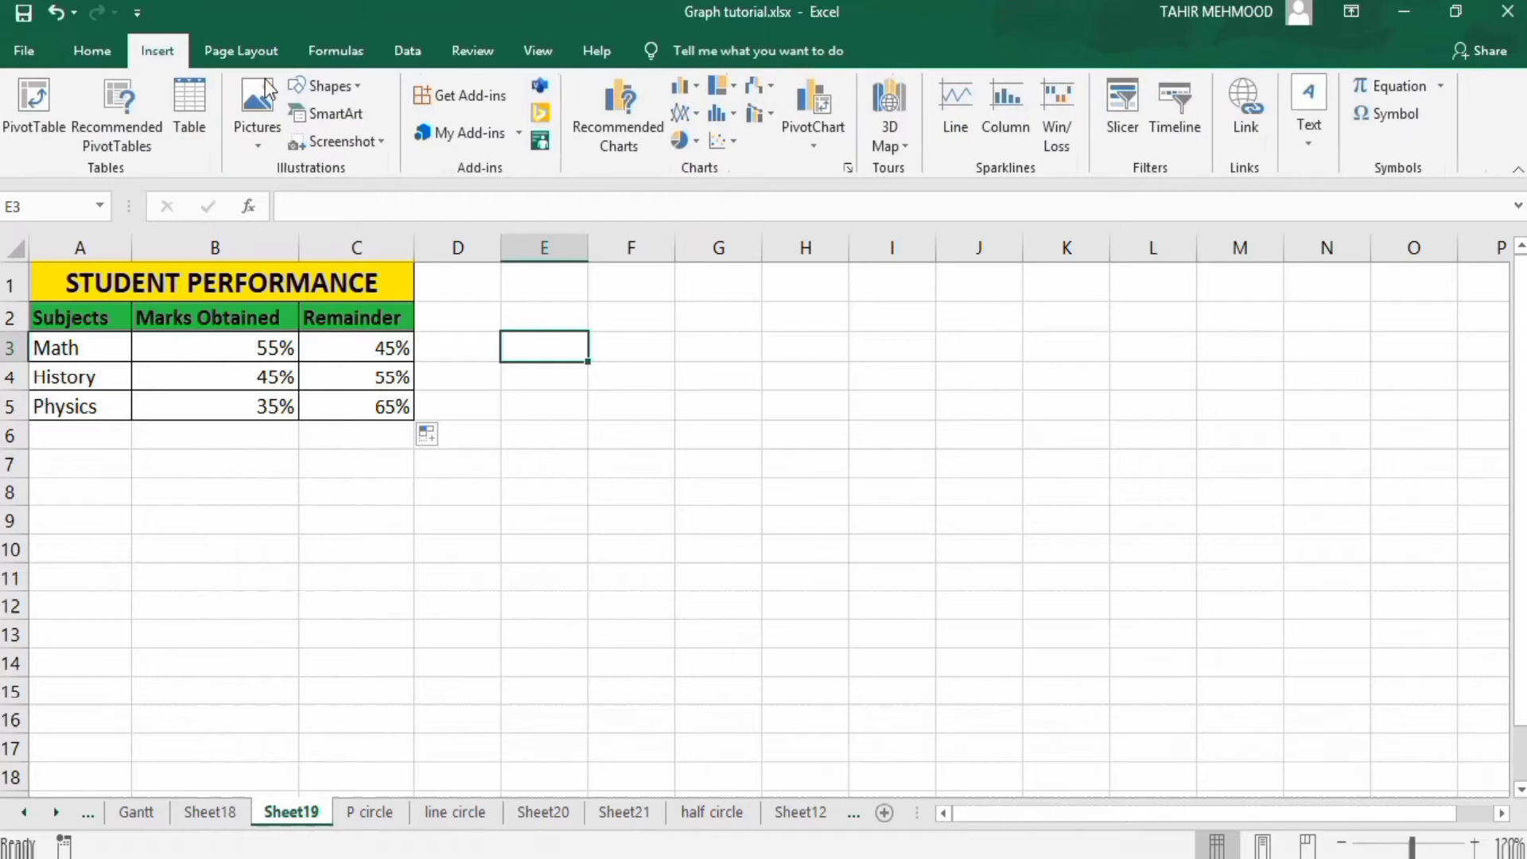
pyautogui.click(696, 141)
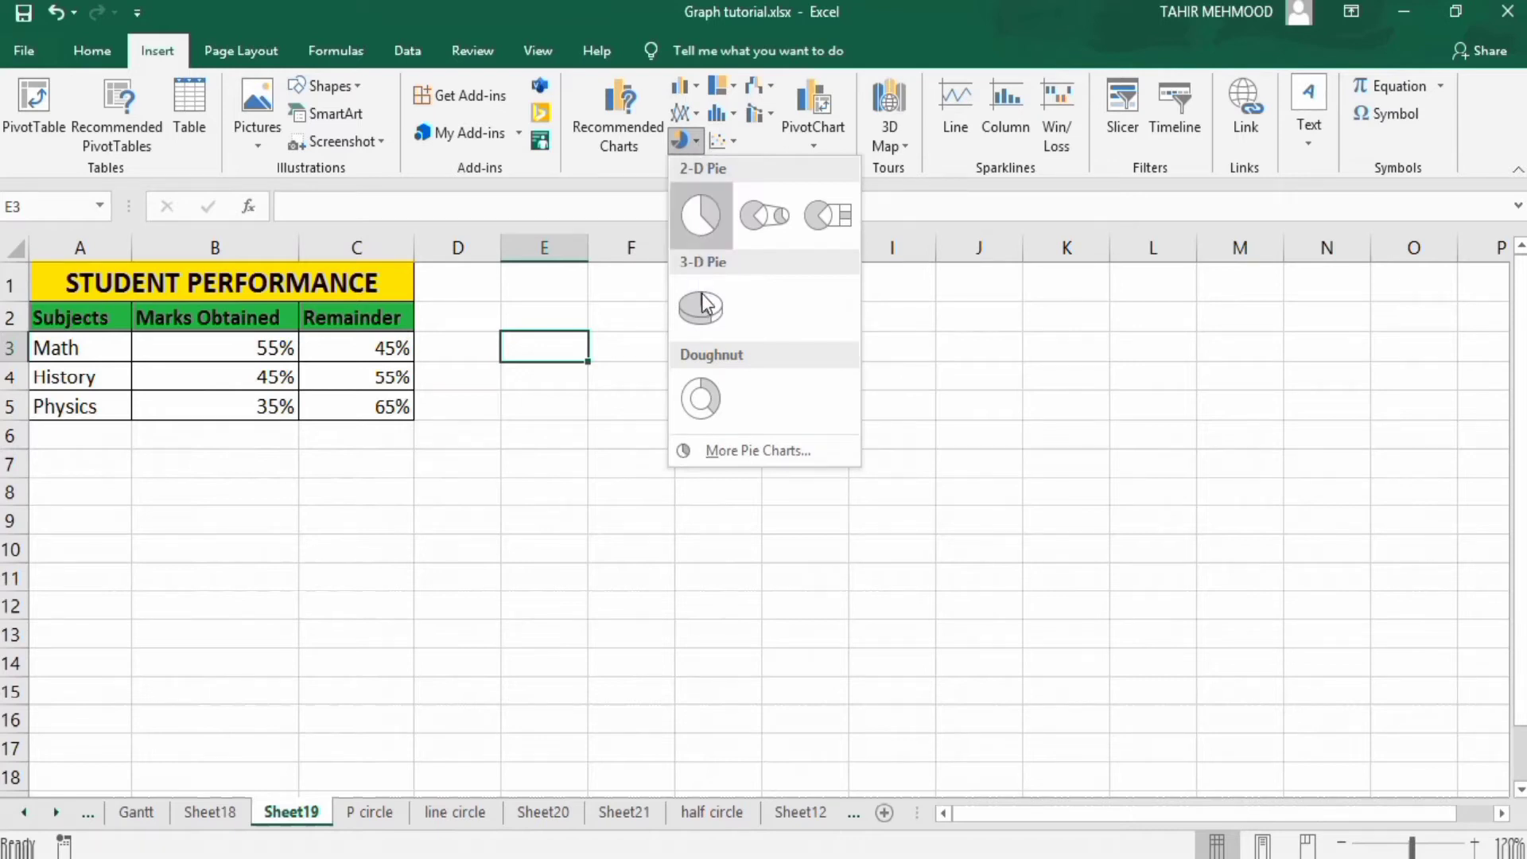
pyautogui.click(702, 391)
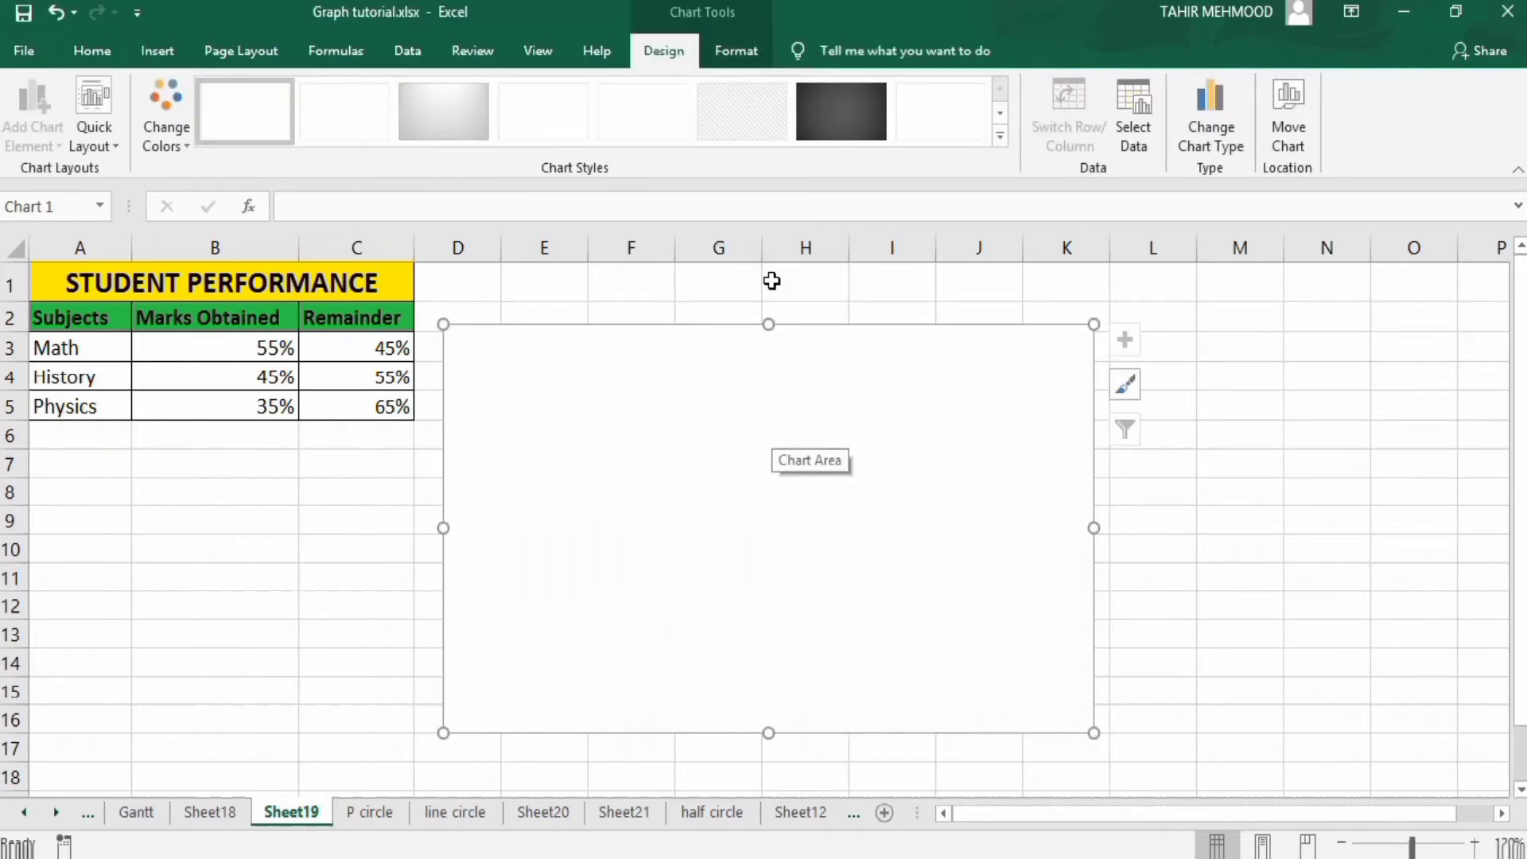
# Set the blank chart's width to 3" so that it is as wide as it is high
pyautogui.click(745, 51)
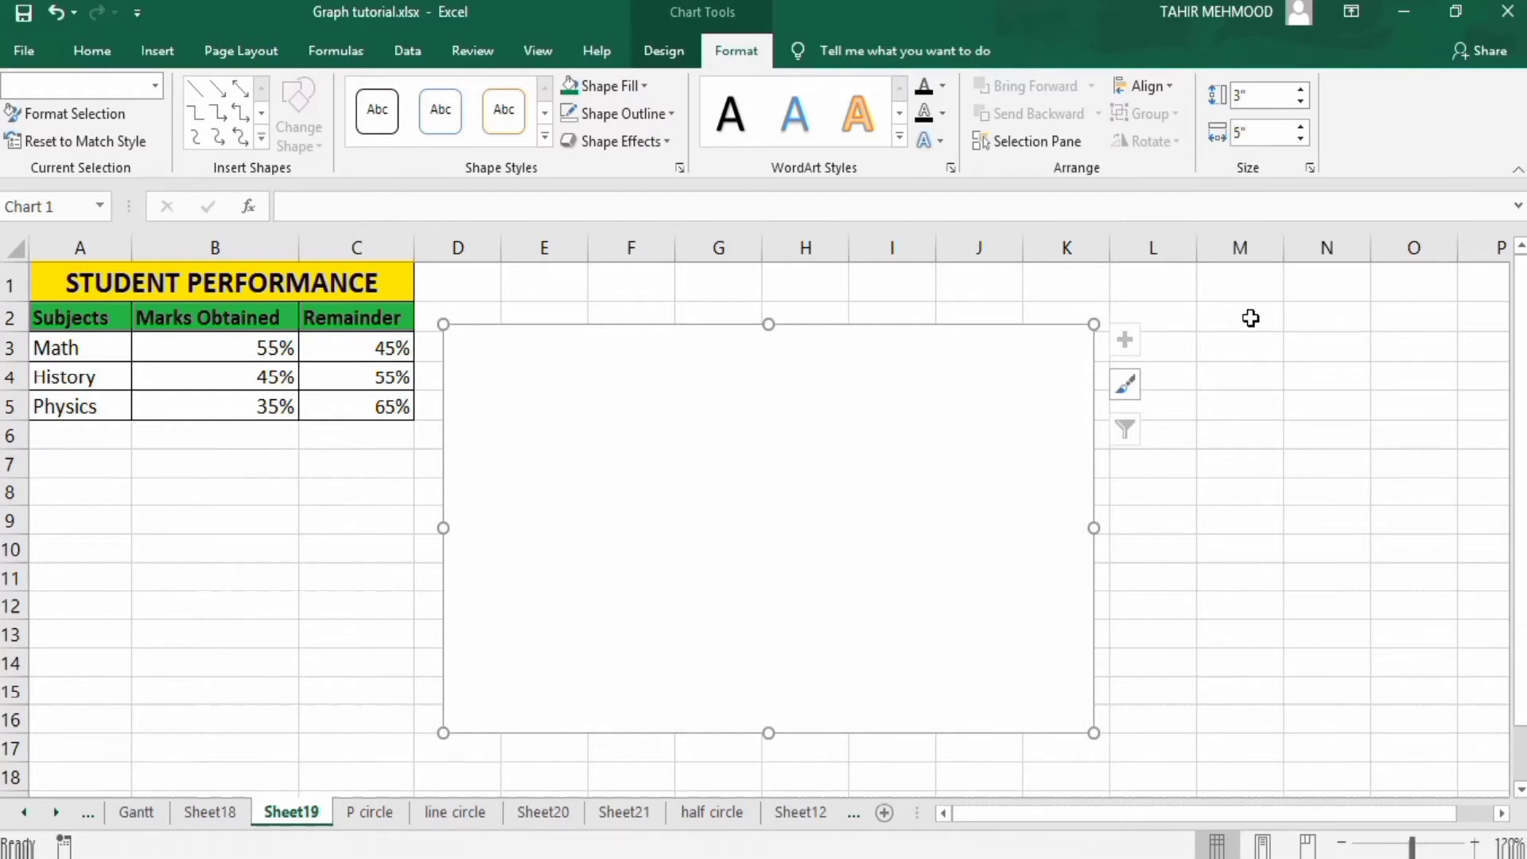
pyautogui.press('BackSpace')
pyautogui.write('3')
pyautogui.click(1195, 526)
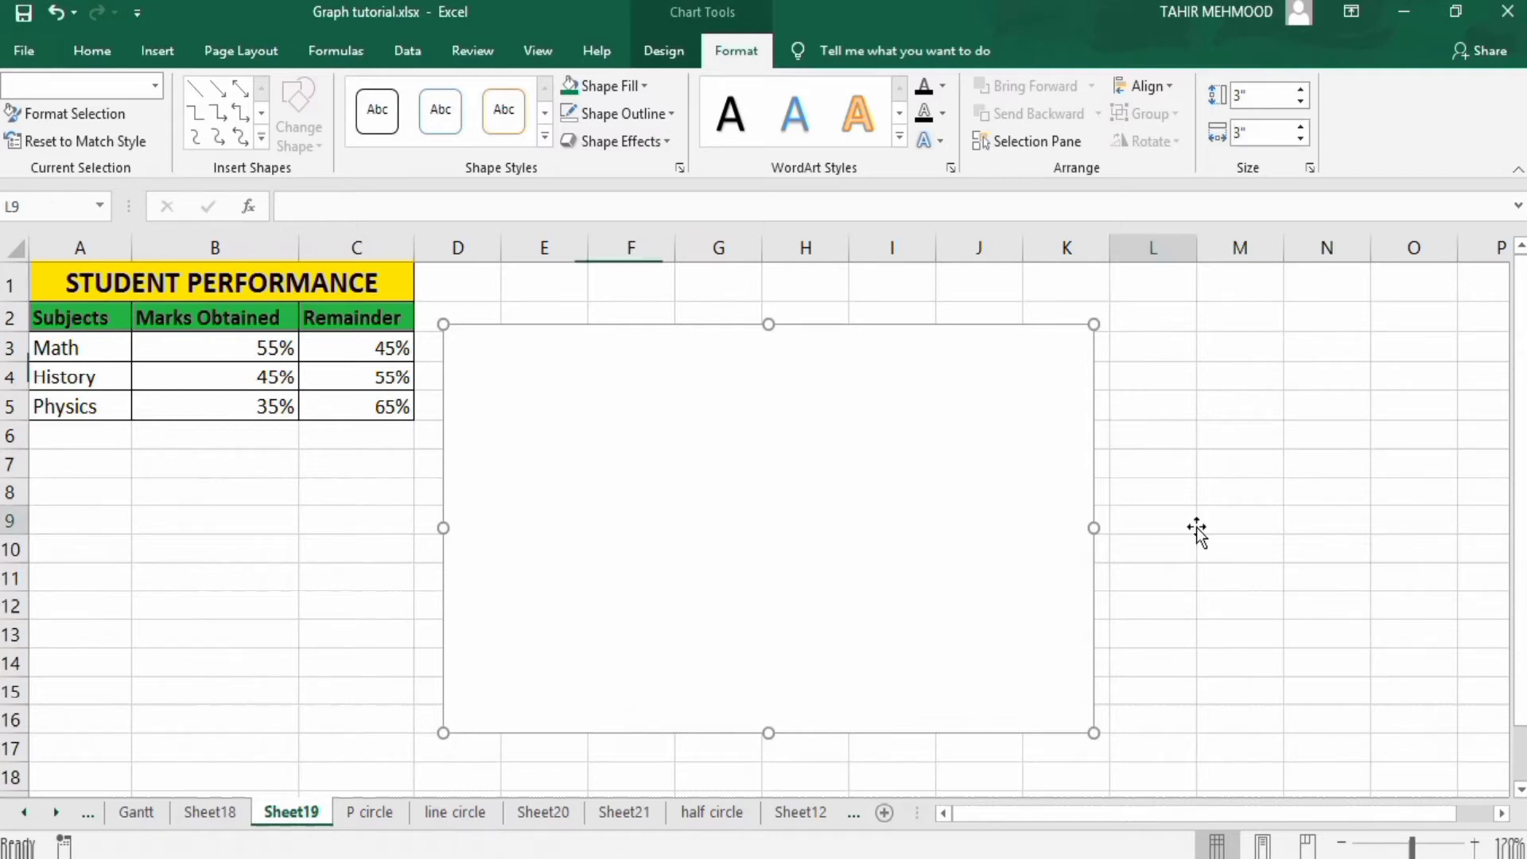
# Add an unnamed data series to the chart whose values are twenty comma-separated 1s in braces
pyautogui.click(638, 441)
pyautogui.rightClick(639, 441)
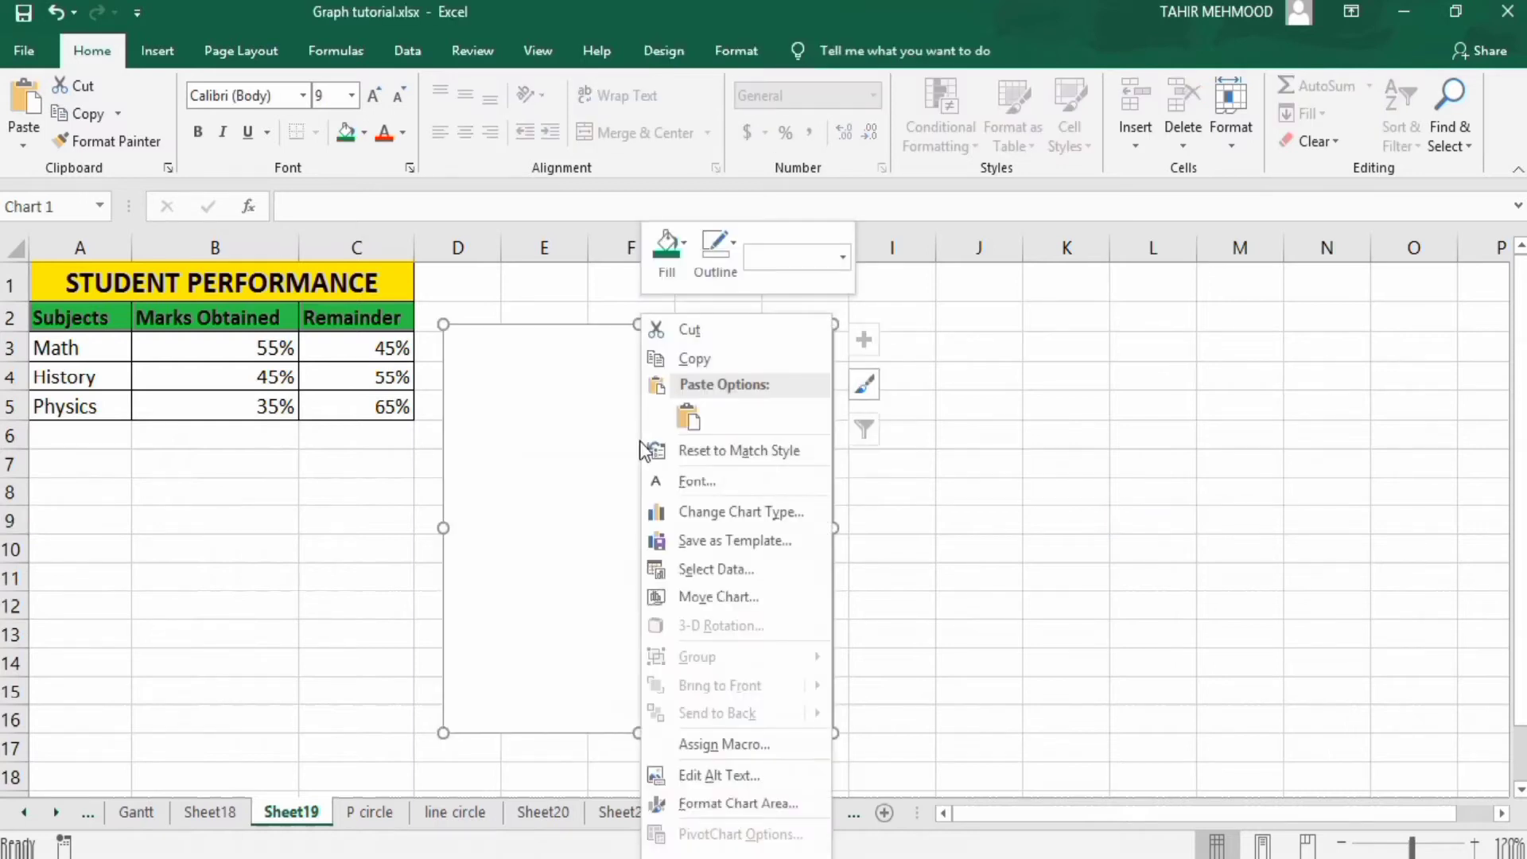
pyautogui.click(707, 569)
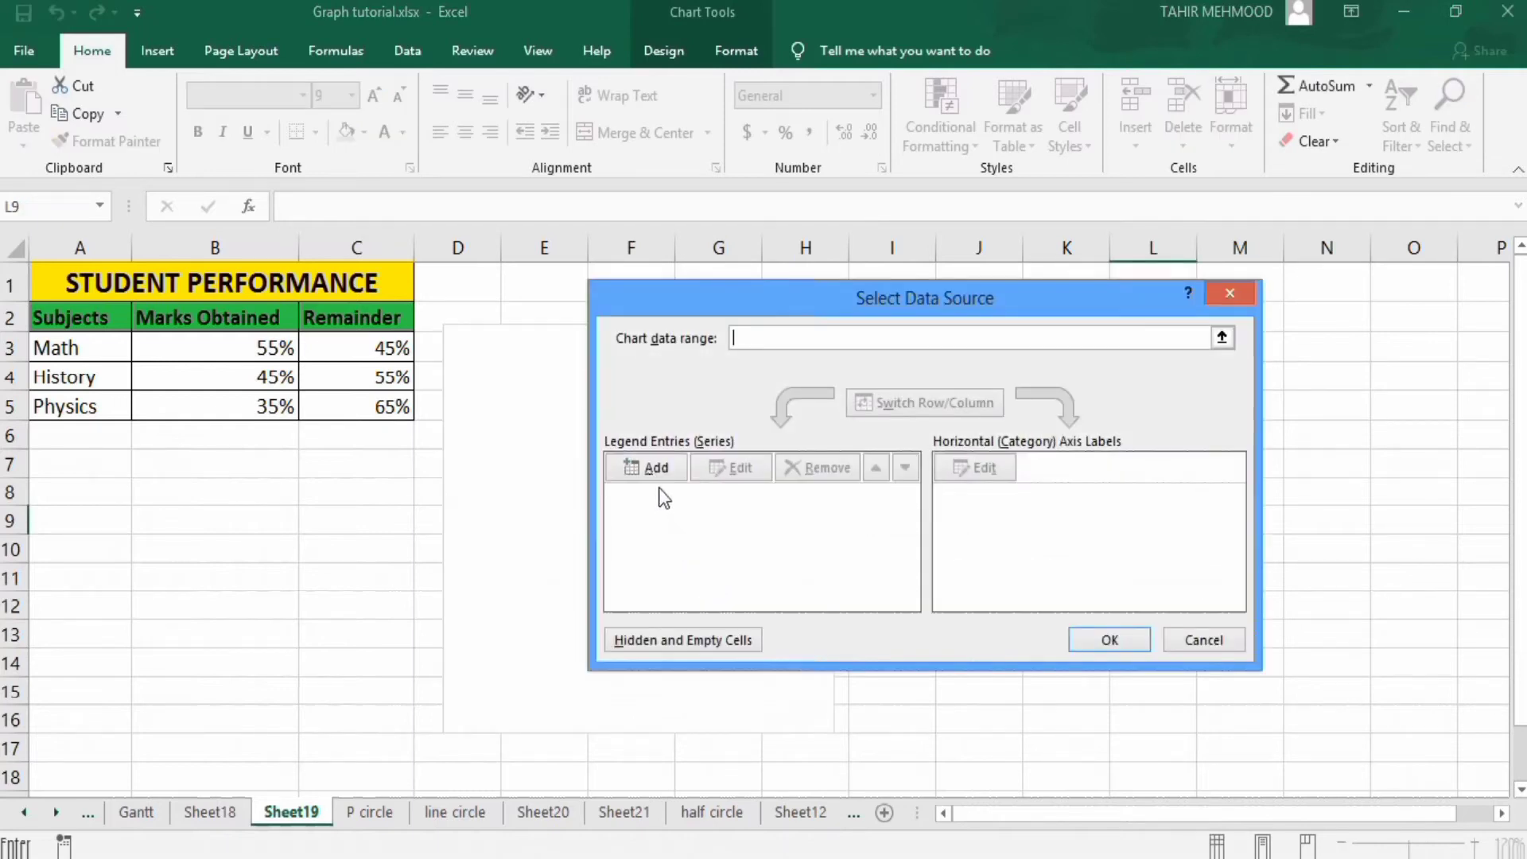
pyautogui.click(647, 467)
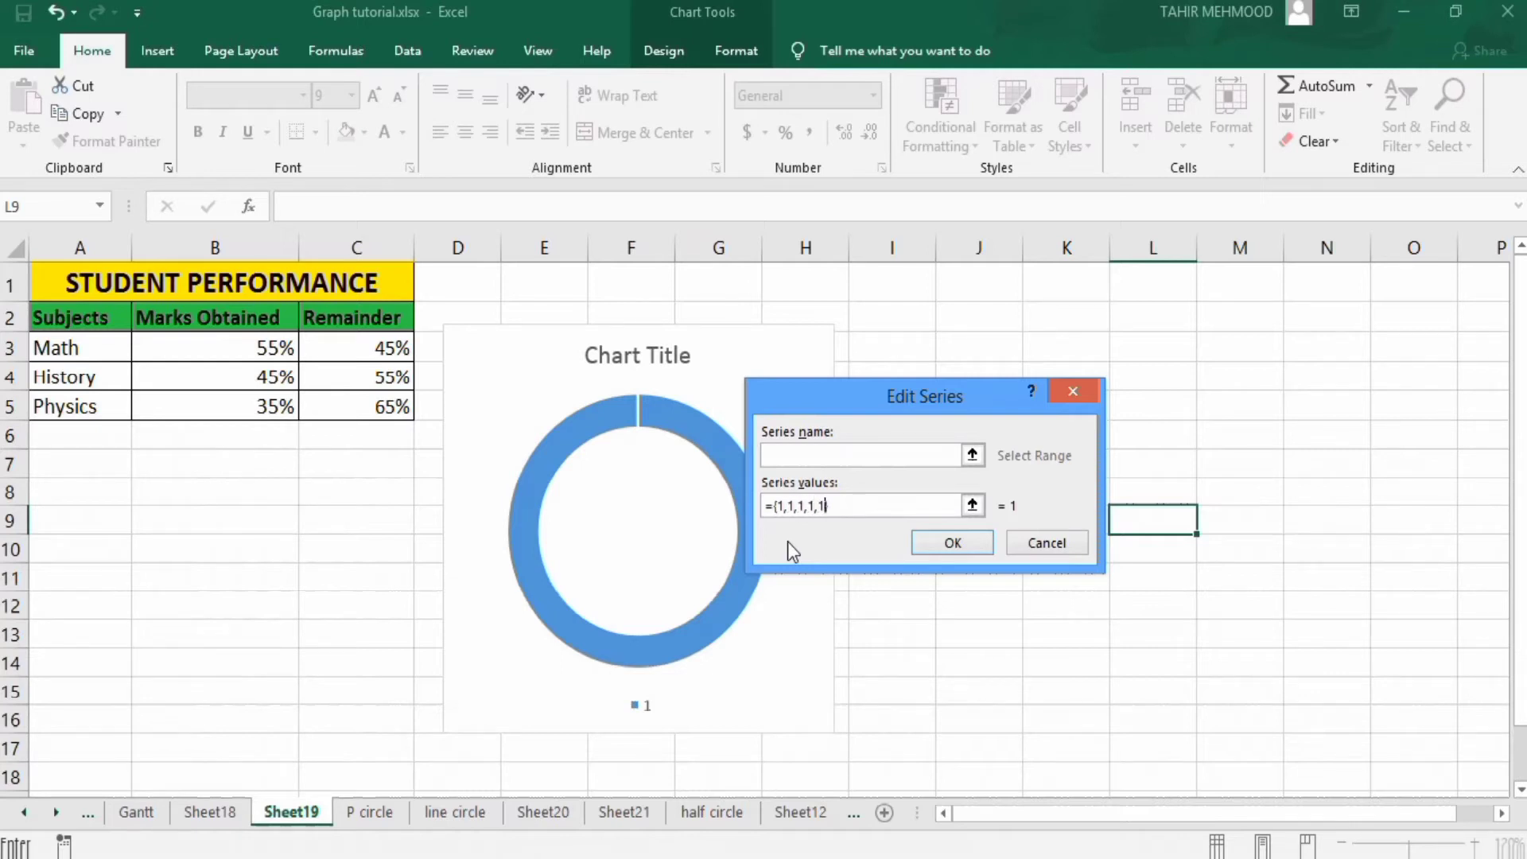
pyautogui.write(',1,1,11')
pyautogui.press('BackSpace')
pyautogui.write(',1,1,1,1,1,1,1,1,1,1,1,1')
pyautogui.click(943, 541)
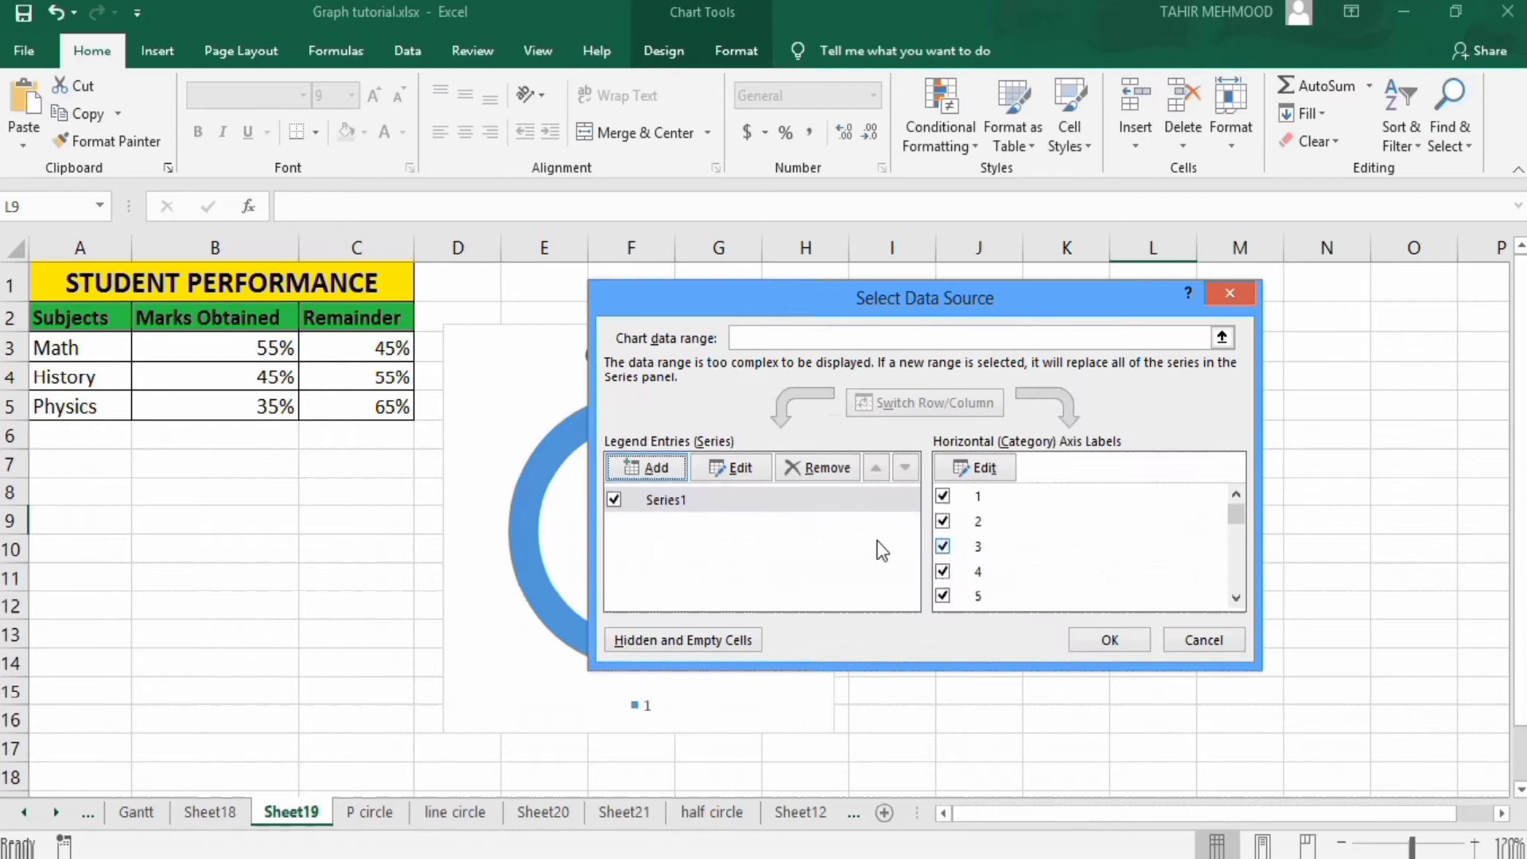
pyautogui.click(1105, 637)
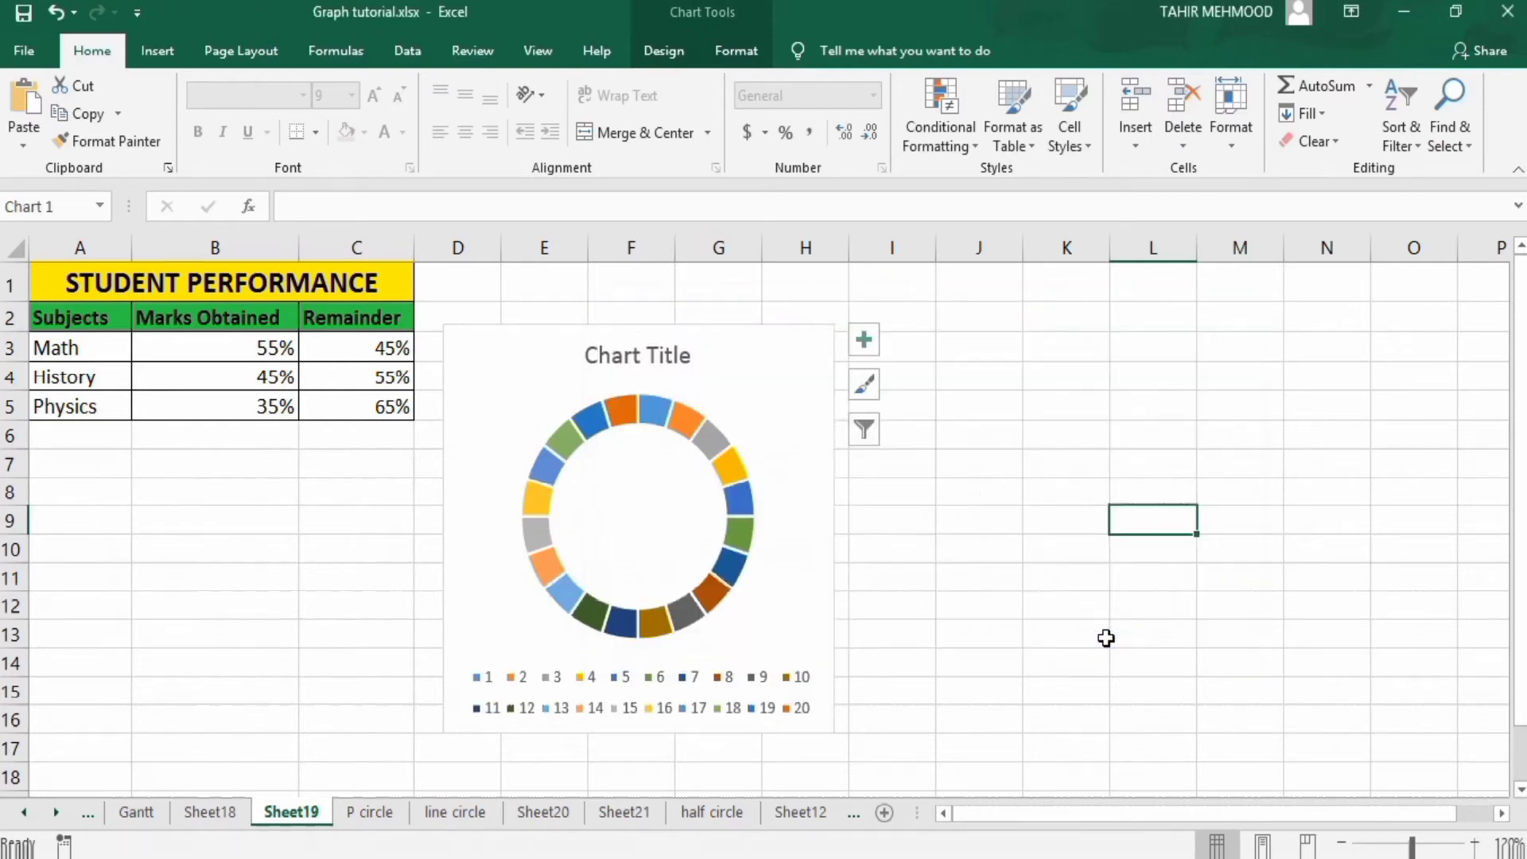
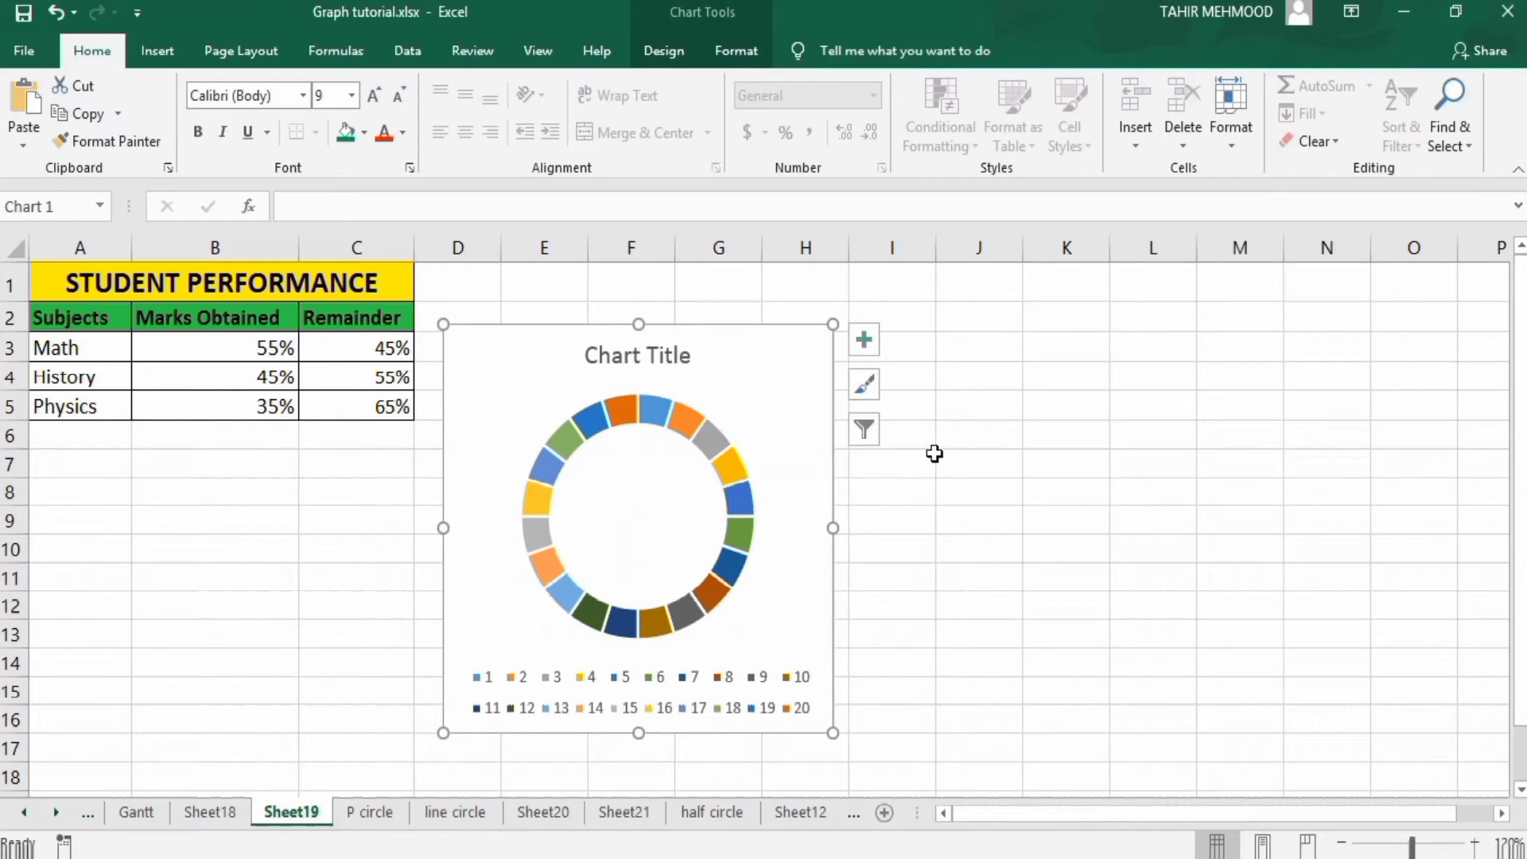
# Delete the legend and the chart title from the doughnut chart
pyautogui.click(690, 680)
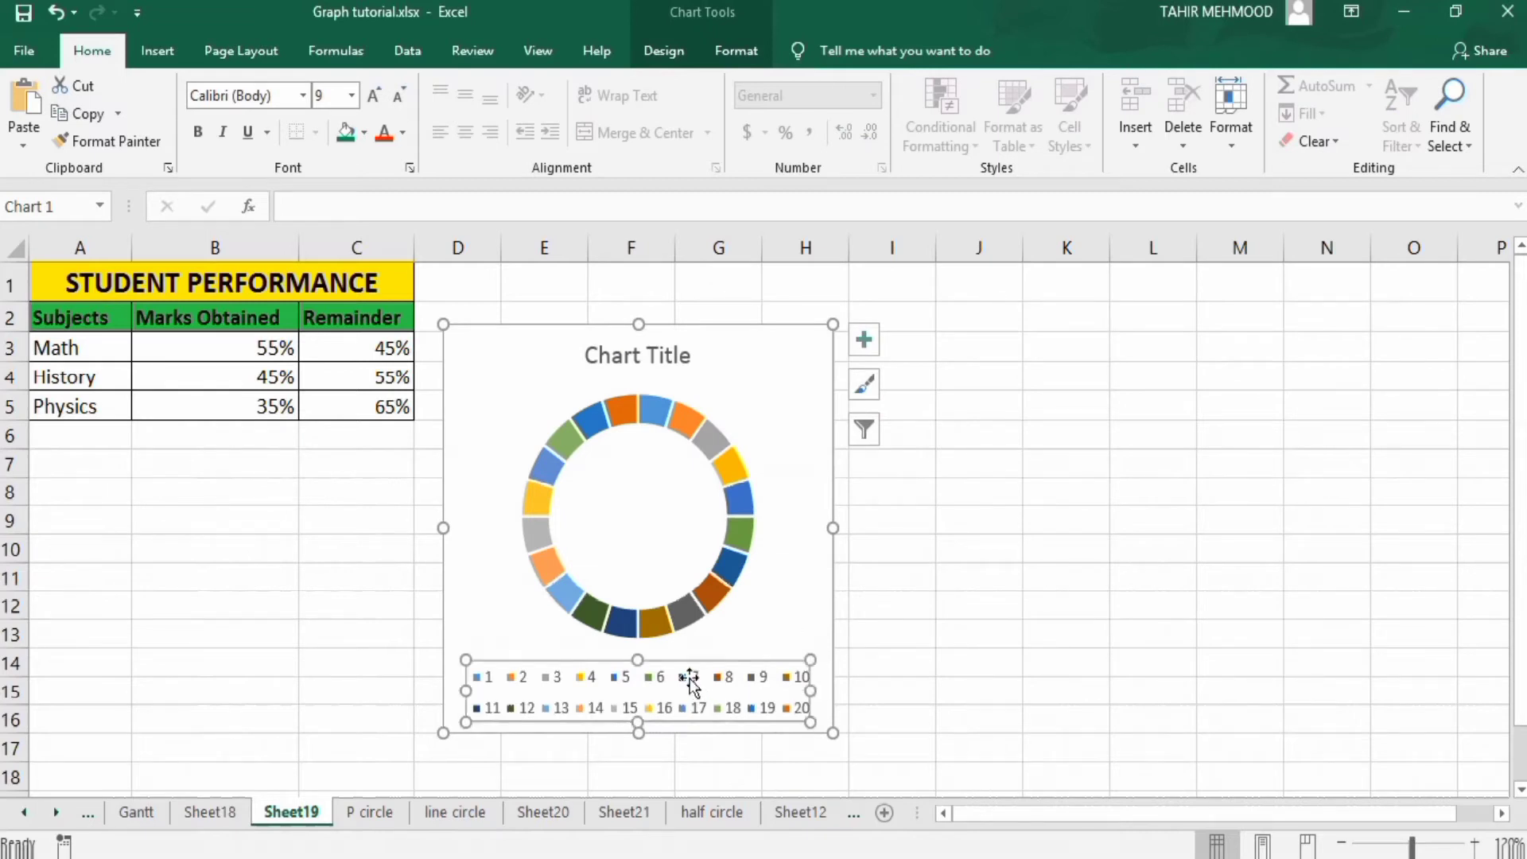
pyautogui.press('Delete')
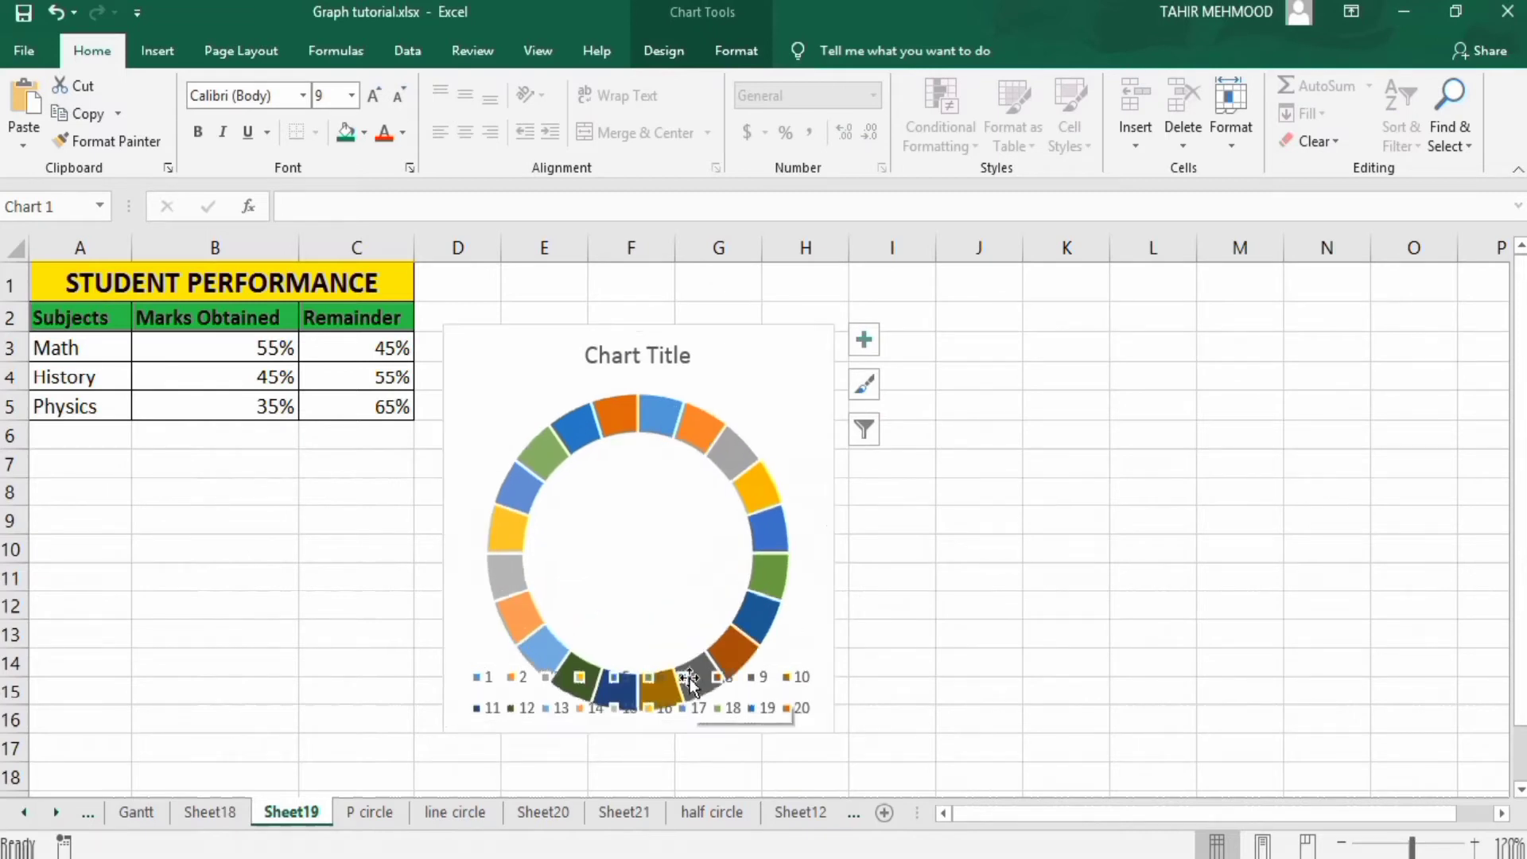
pyautogui.click(657, 356)
pyautogui.press('Delete')
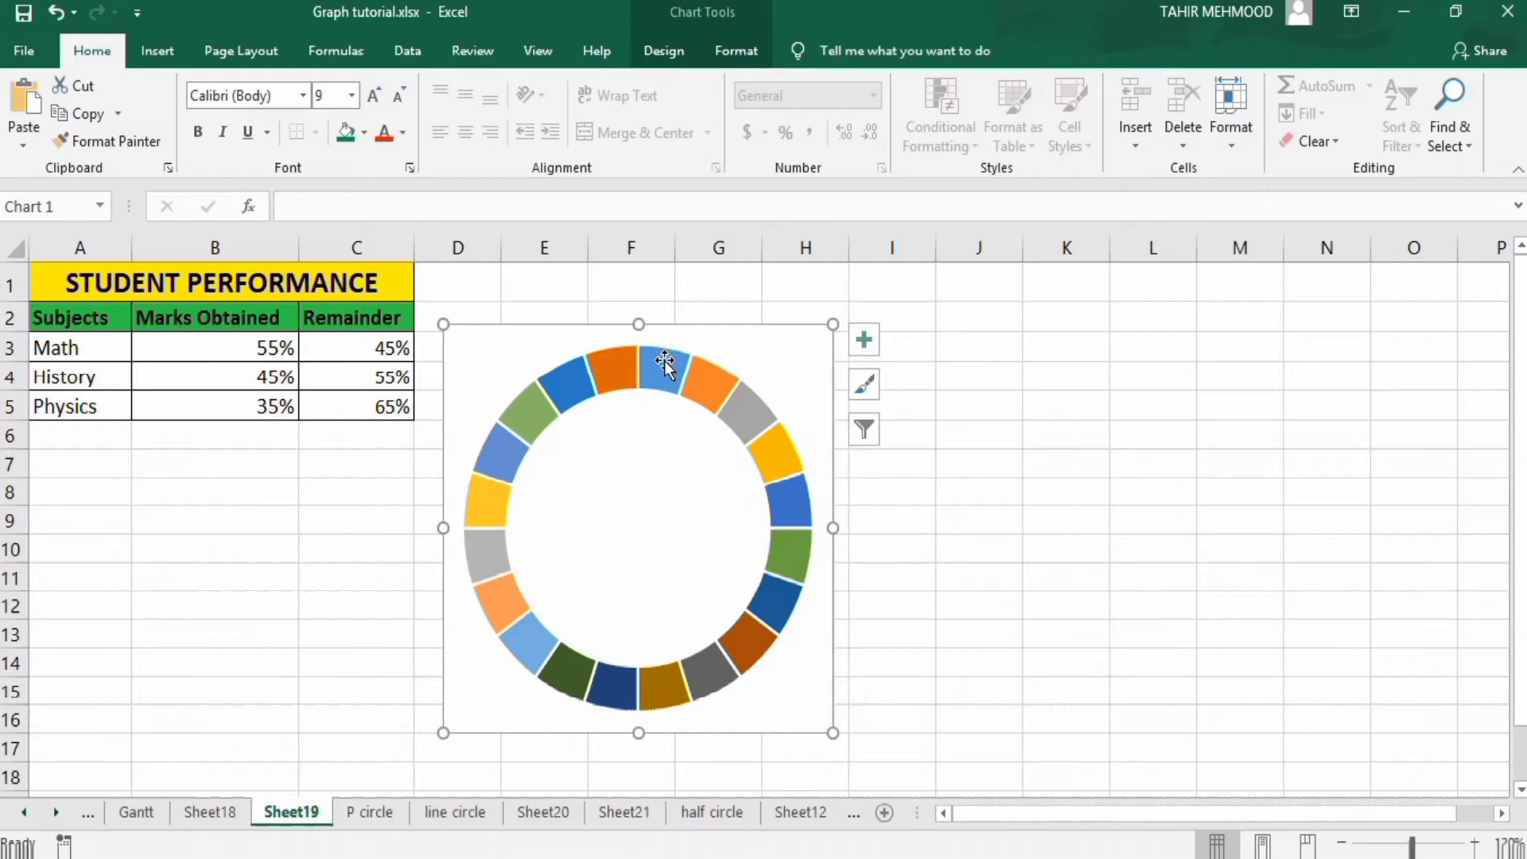
# Set the ring series' doughnut hole size to 65% and slightly increase its doughnut explosion
pyautogui.click(660, 366)
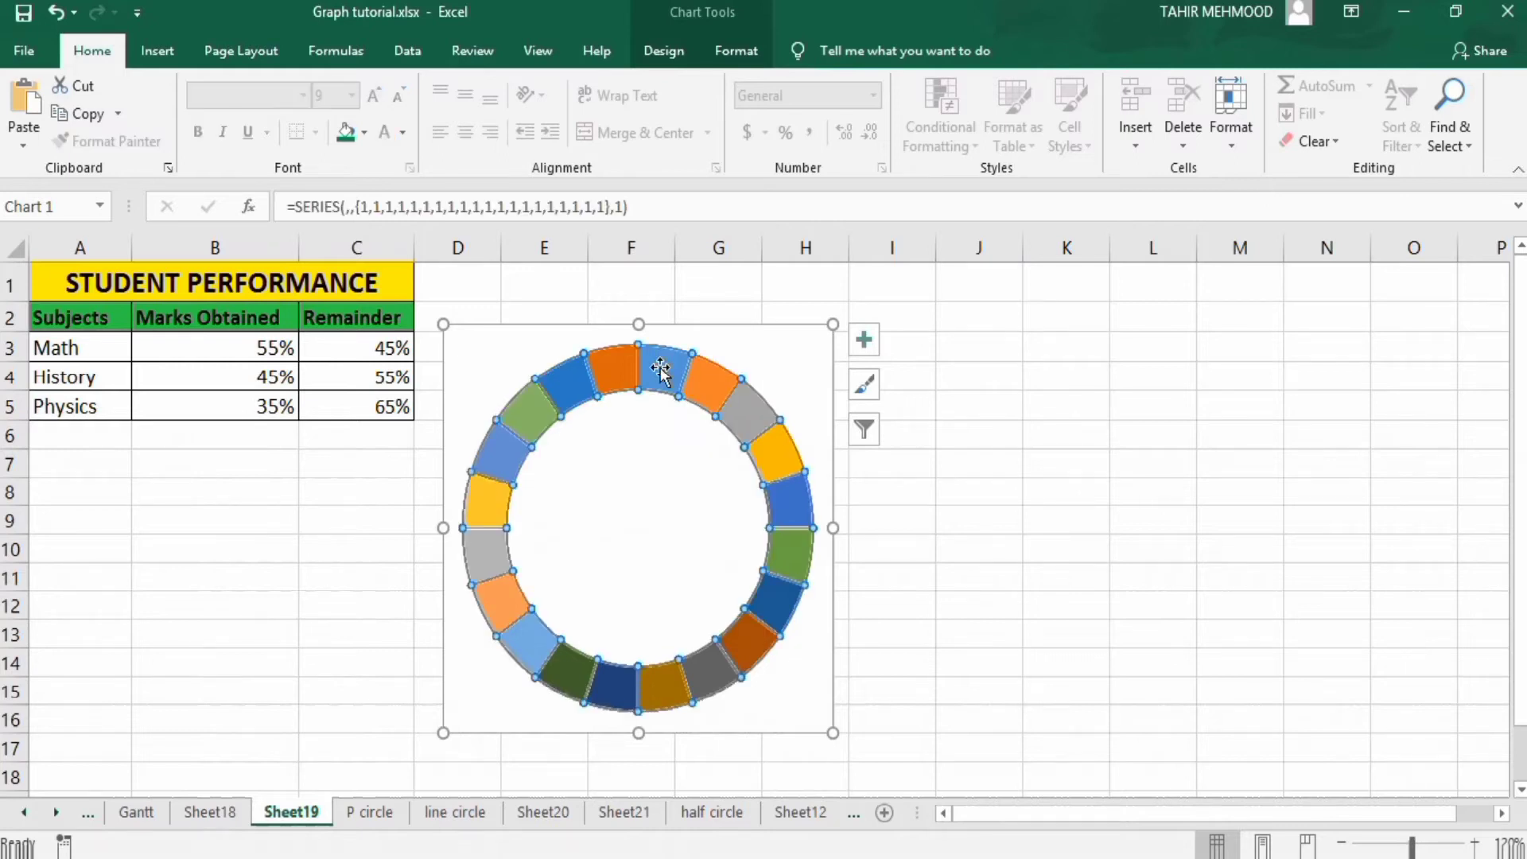
pyautogui.rightClick(660, 369)
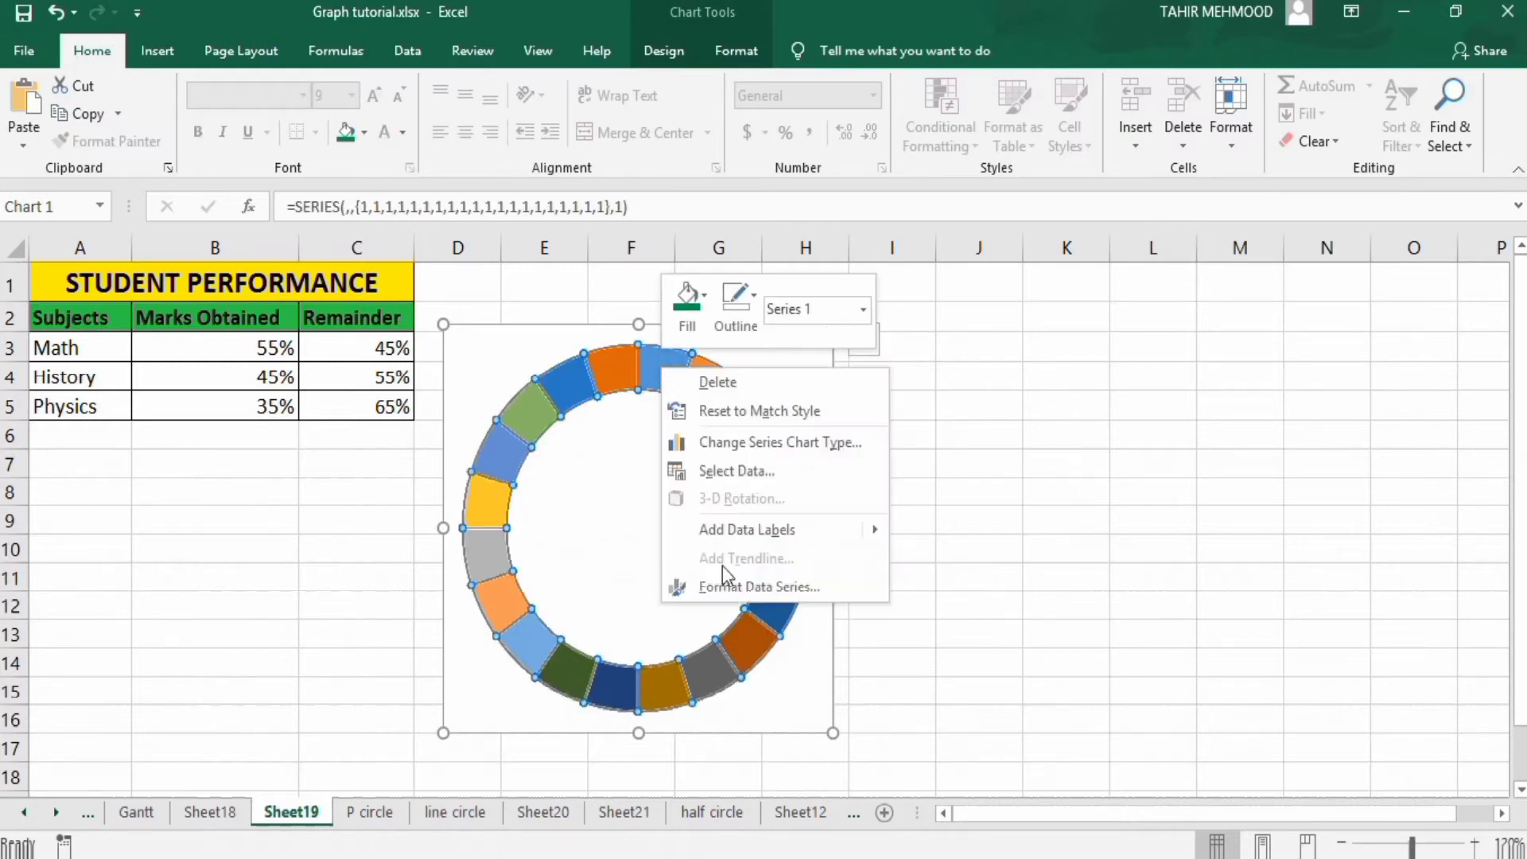
pyautogui.click(733, 588)
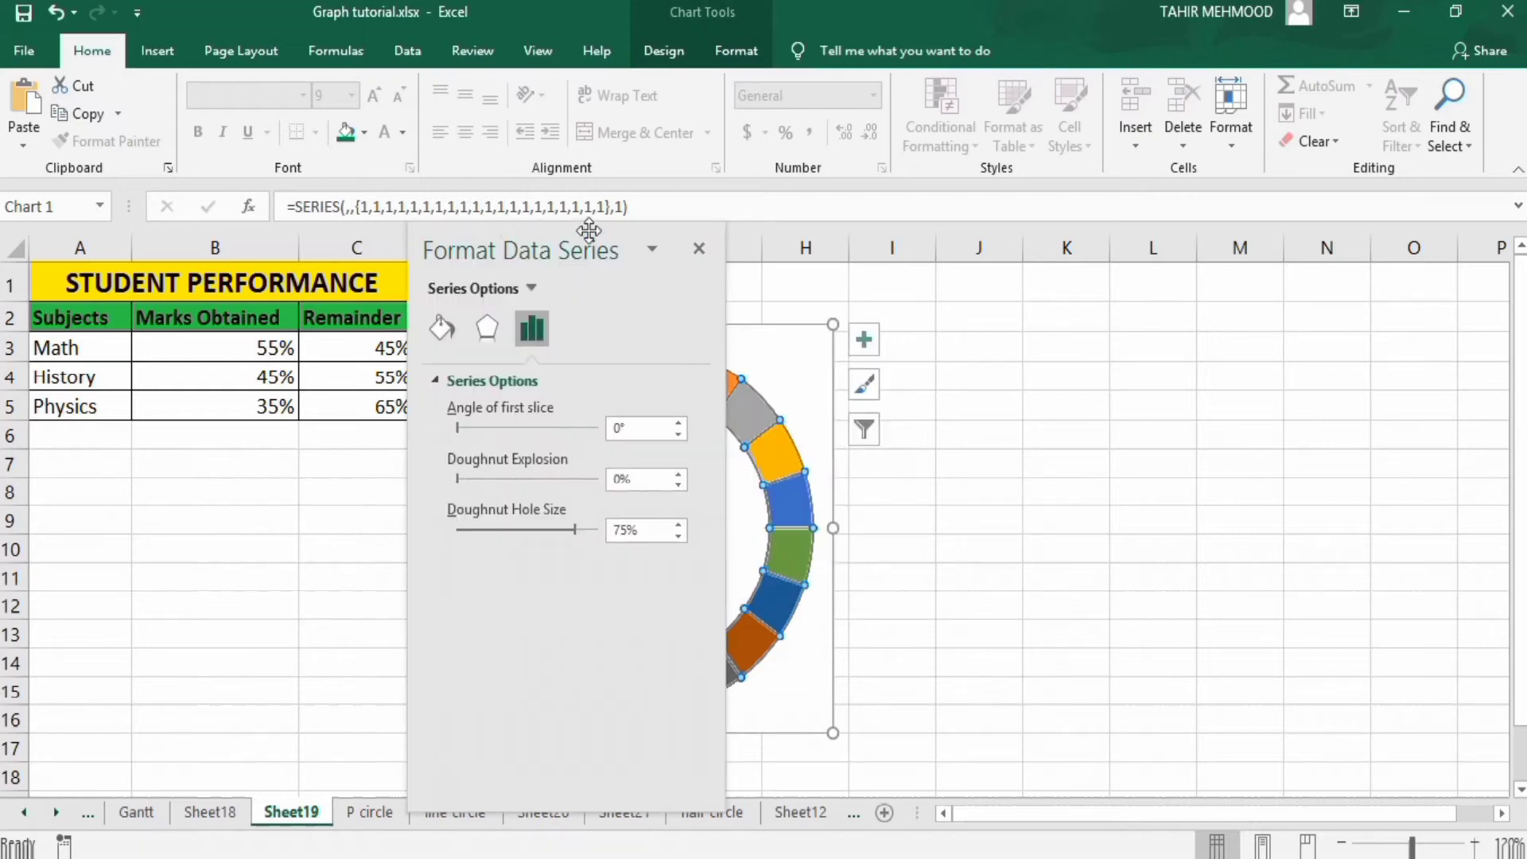
pyautogui.moveTo(598, 240); pyautogui.dragTo(1124, 265)
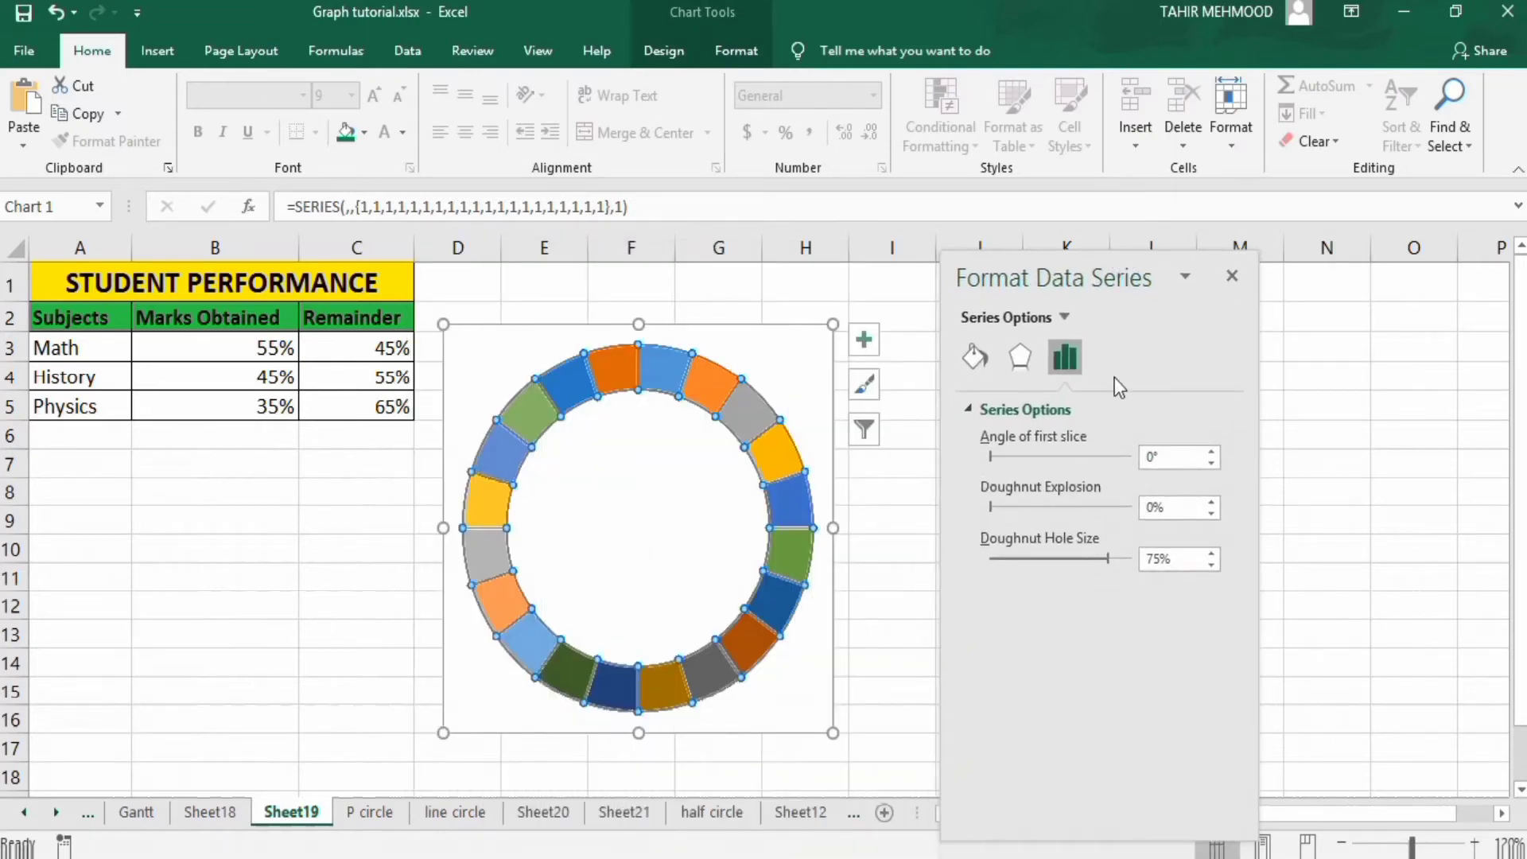
pyautogui.click(1155, 559)
pyautogui.press('Delete')
pyautogui.write('6')
pyautogui.click(1210, 501)
pyautogui.click(1210, 501)
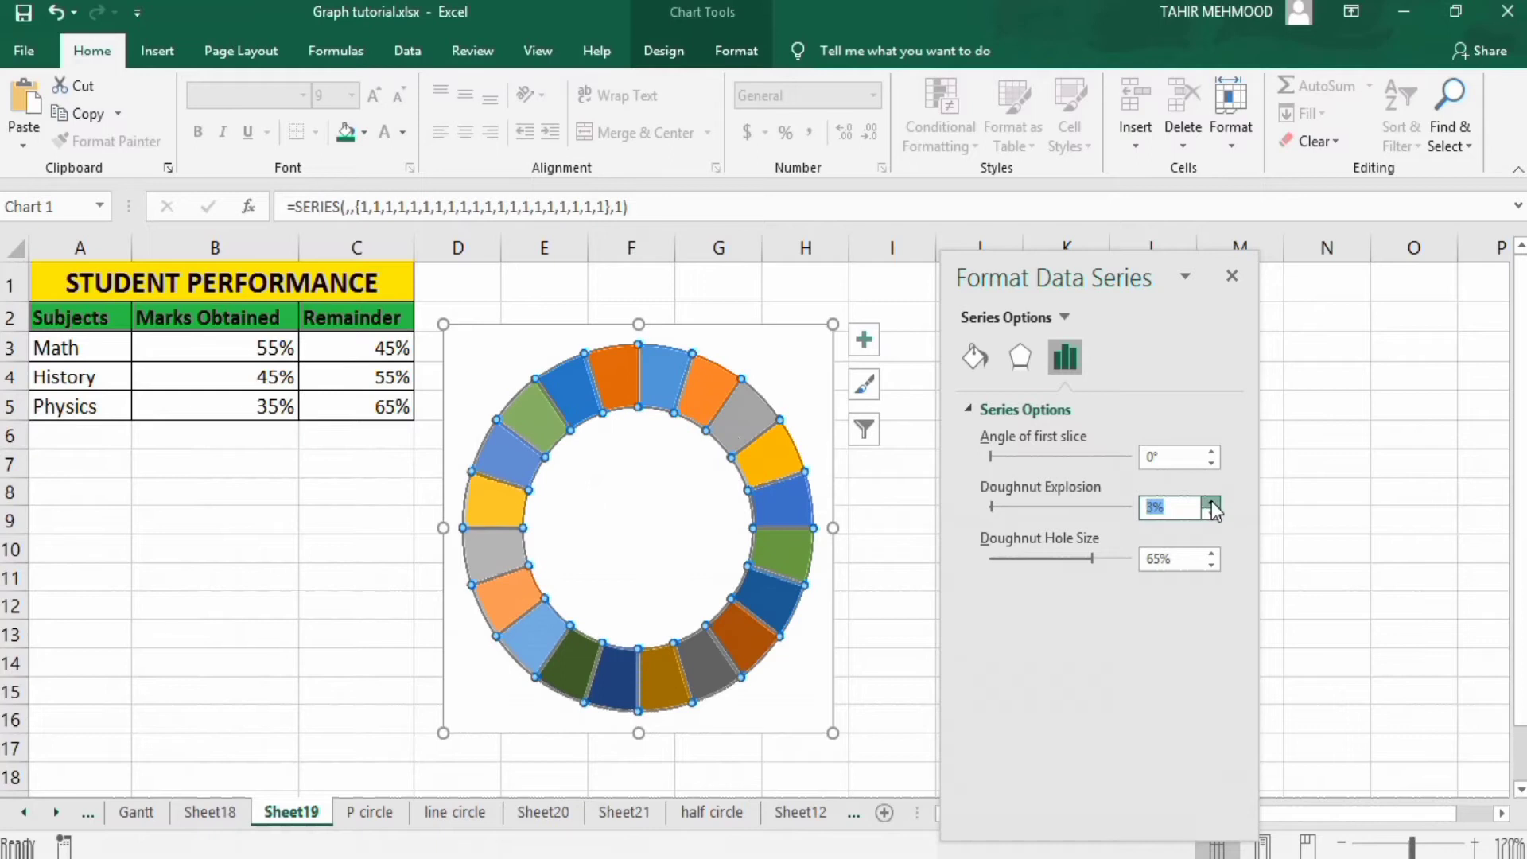
# Fill all segments of the ring series with the standard blue as a solid colour
pyautogui.click(972, 359)
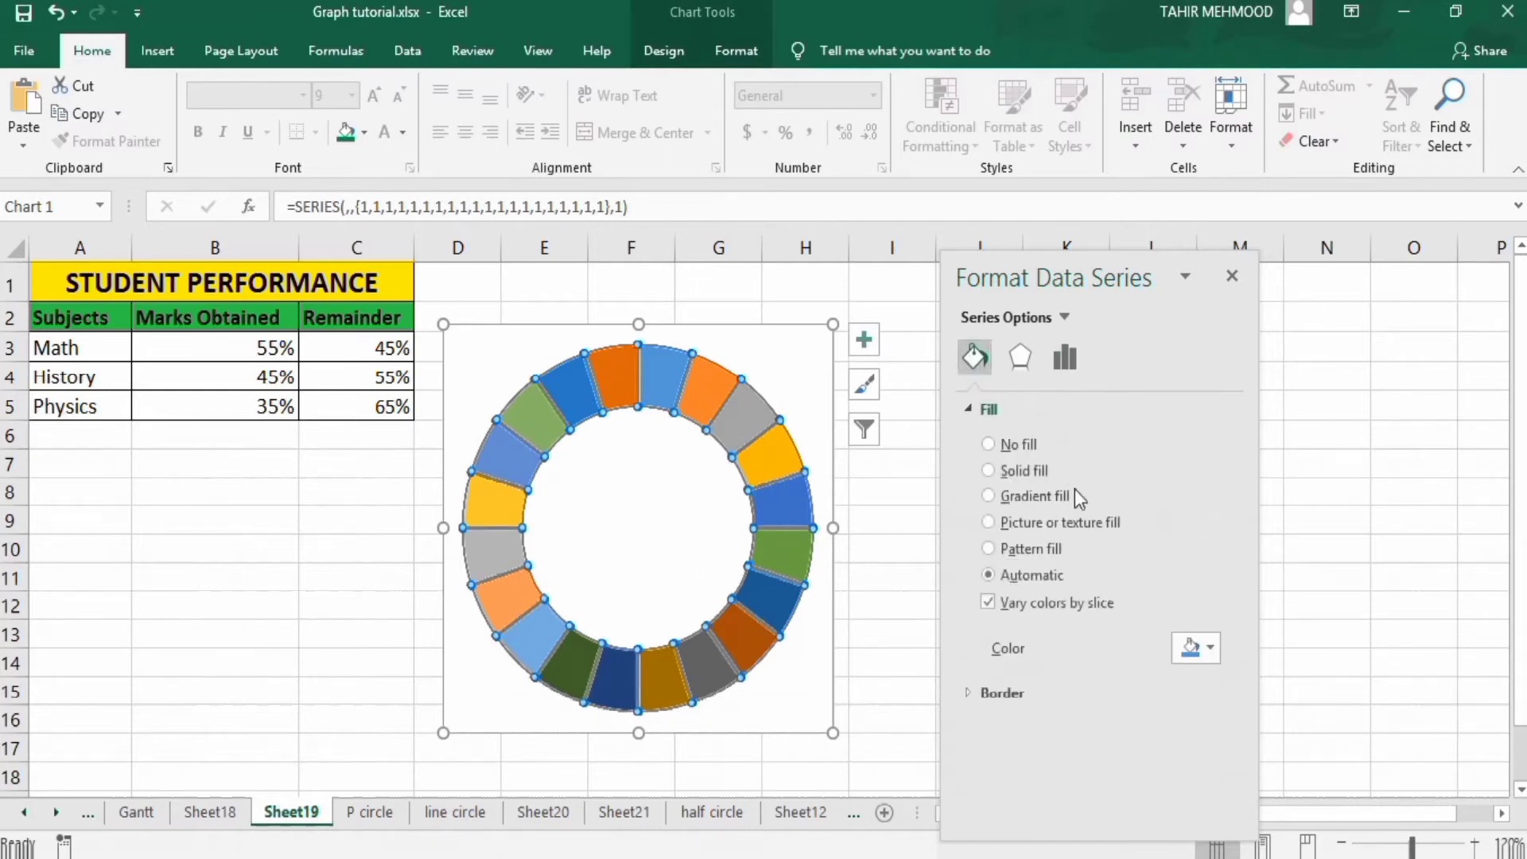
pyautogui.click(1210, 650)
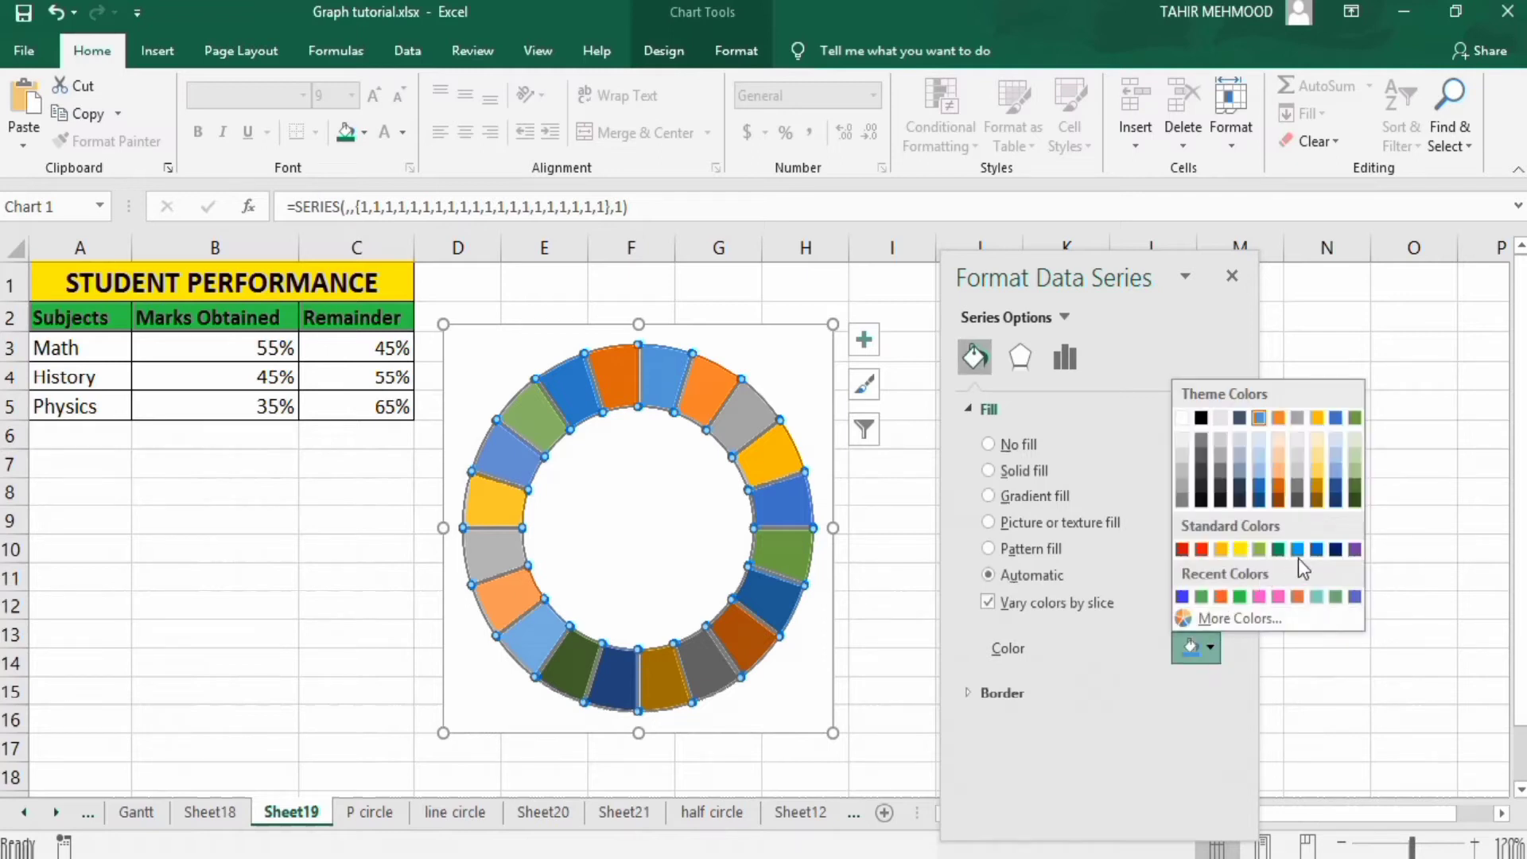
pyautogui.click(1316, 549)
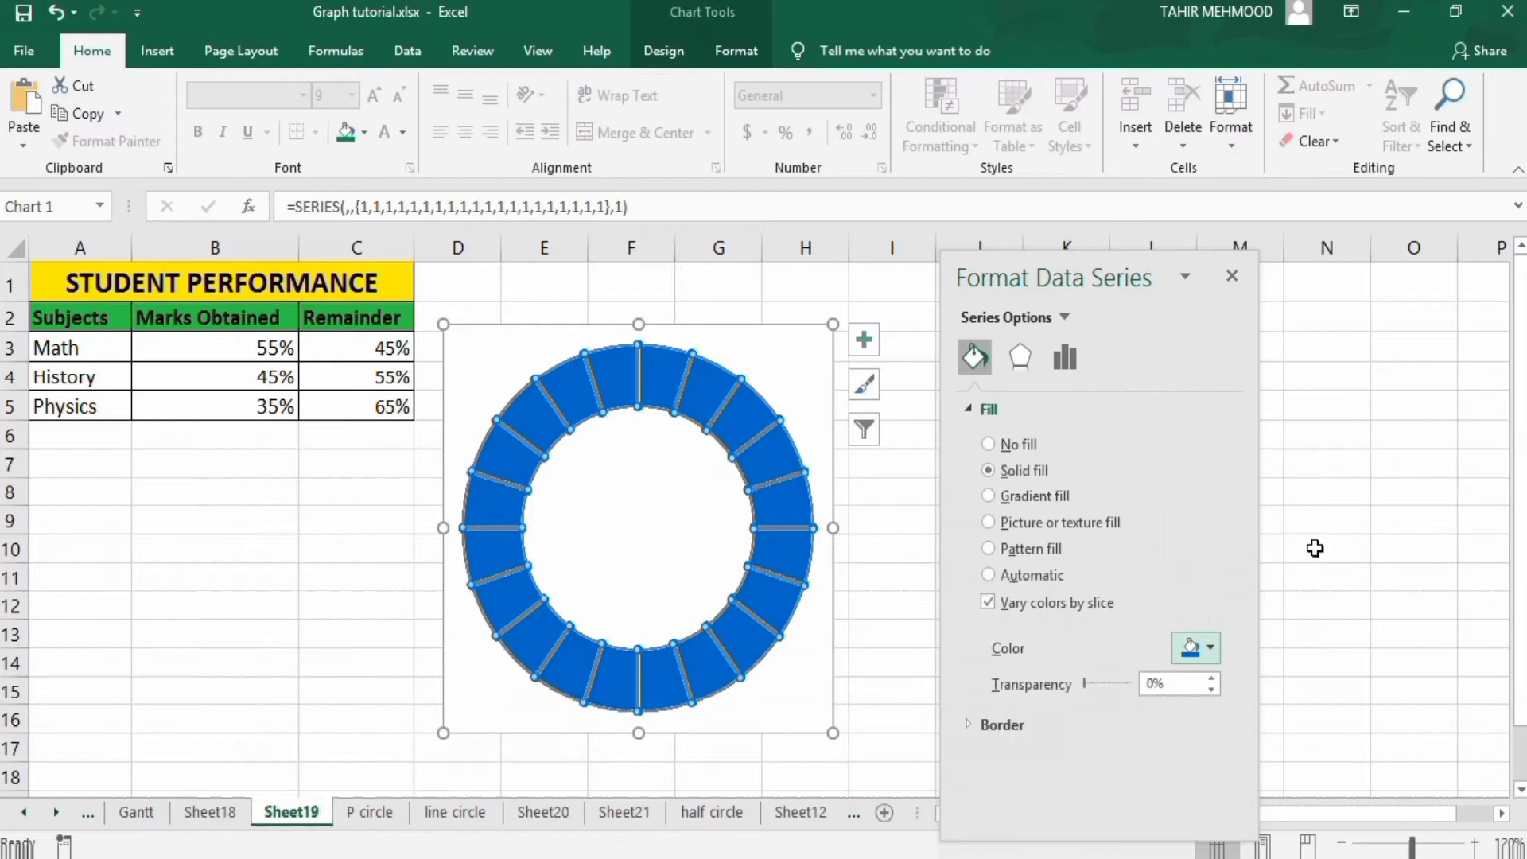
# Apply the first Inner shadow preset to the blue ring series and close the series formatting
pyautogui.click(1019, 358)
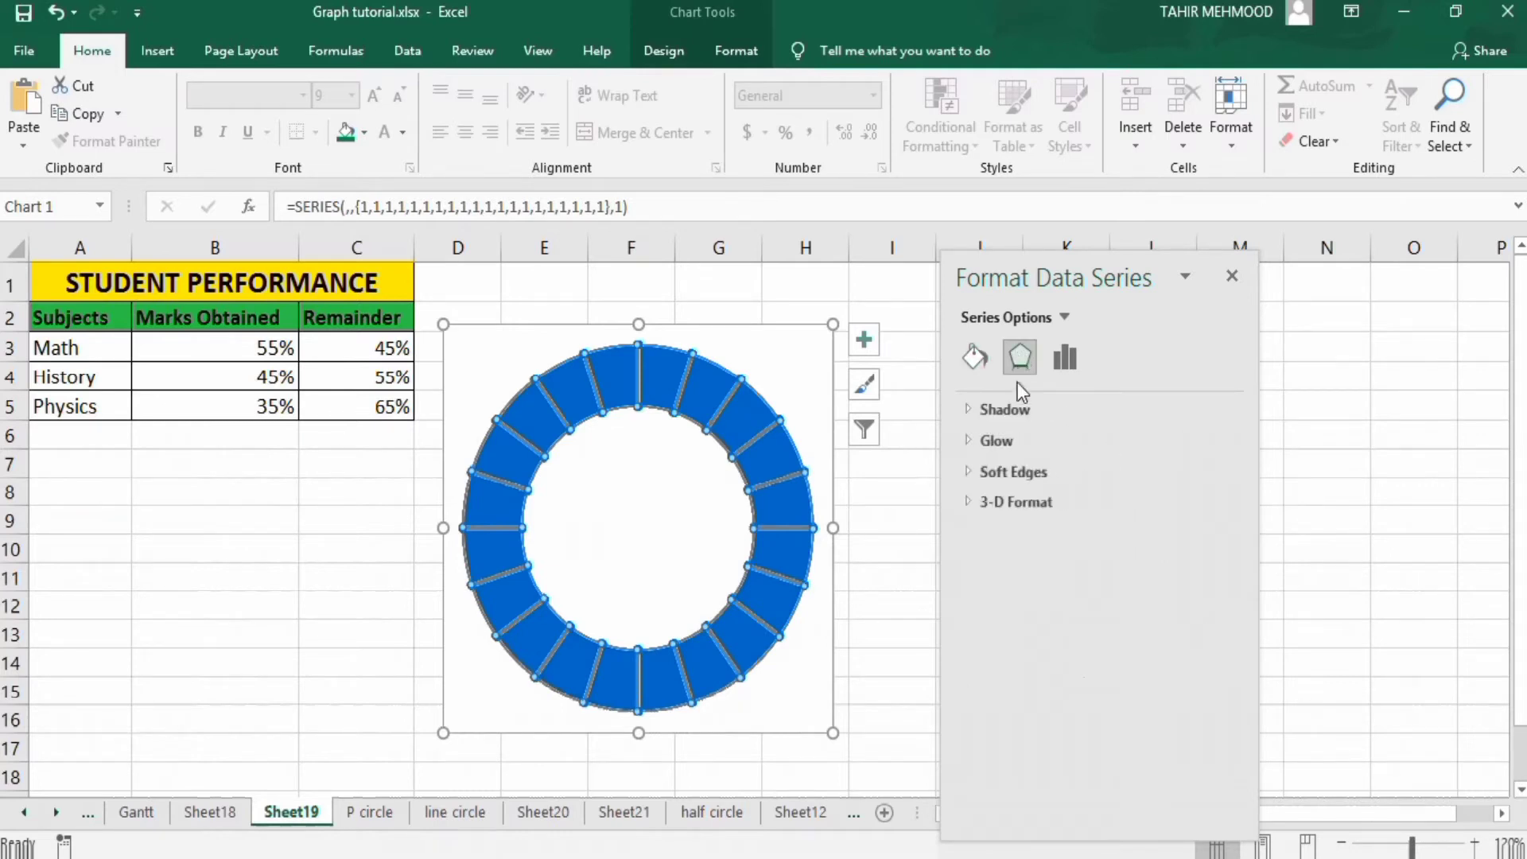
pyautogui.click(1009, 407)
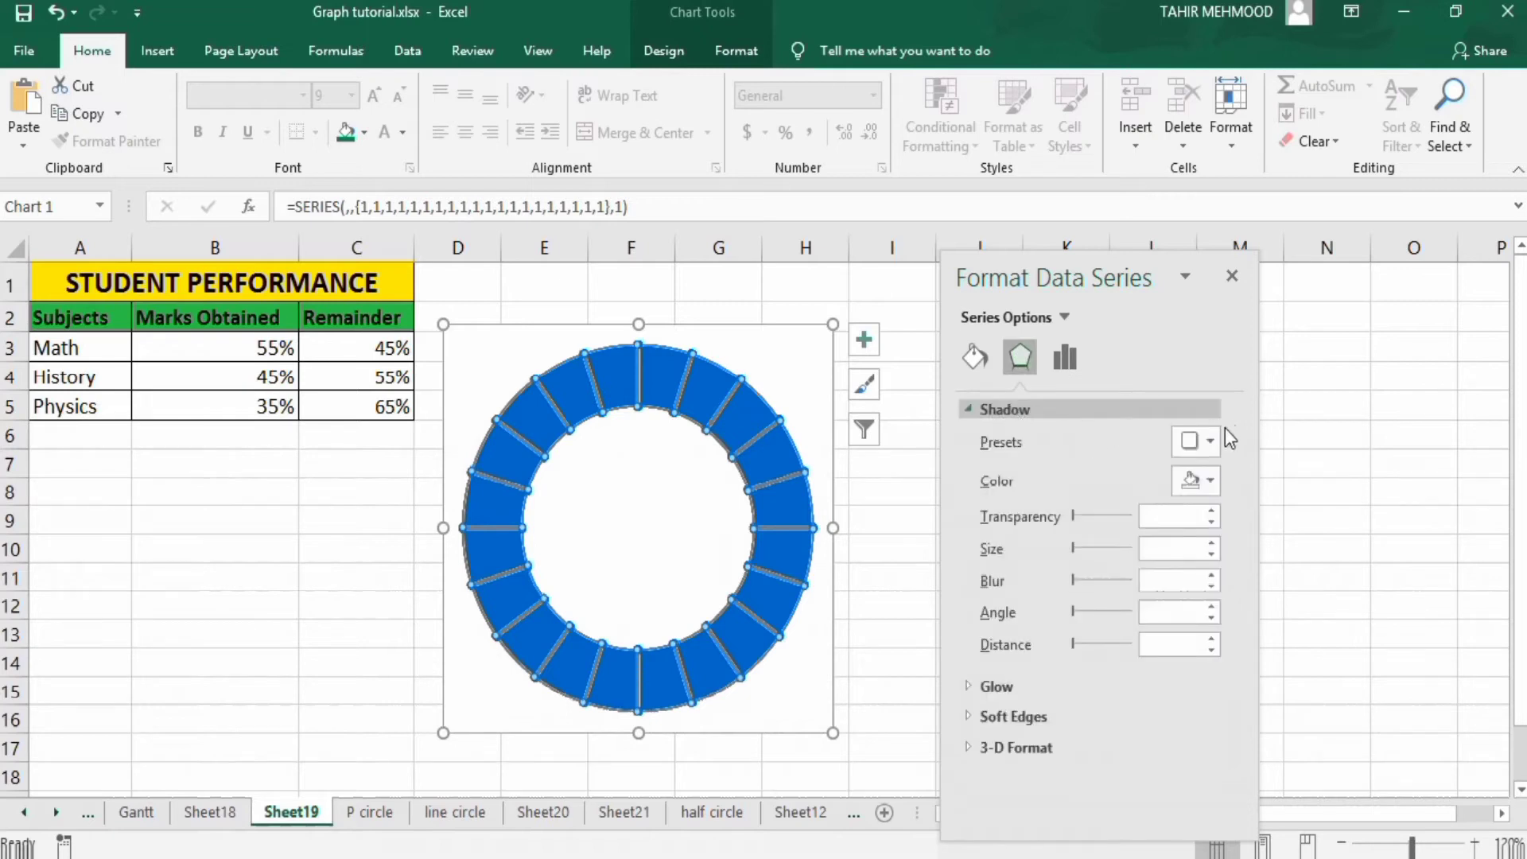
pyautogui.click(1211, 440)
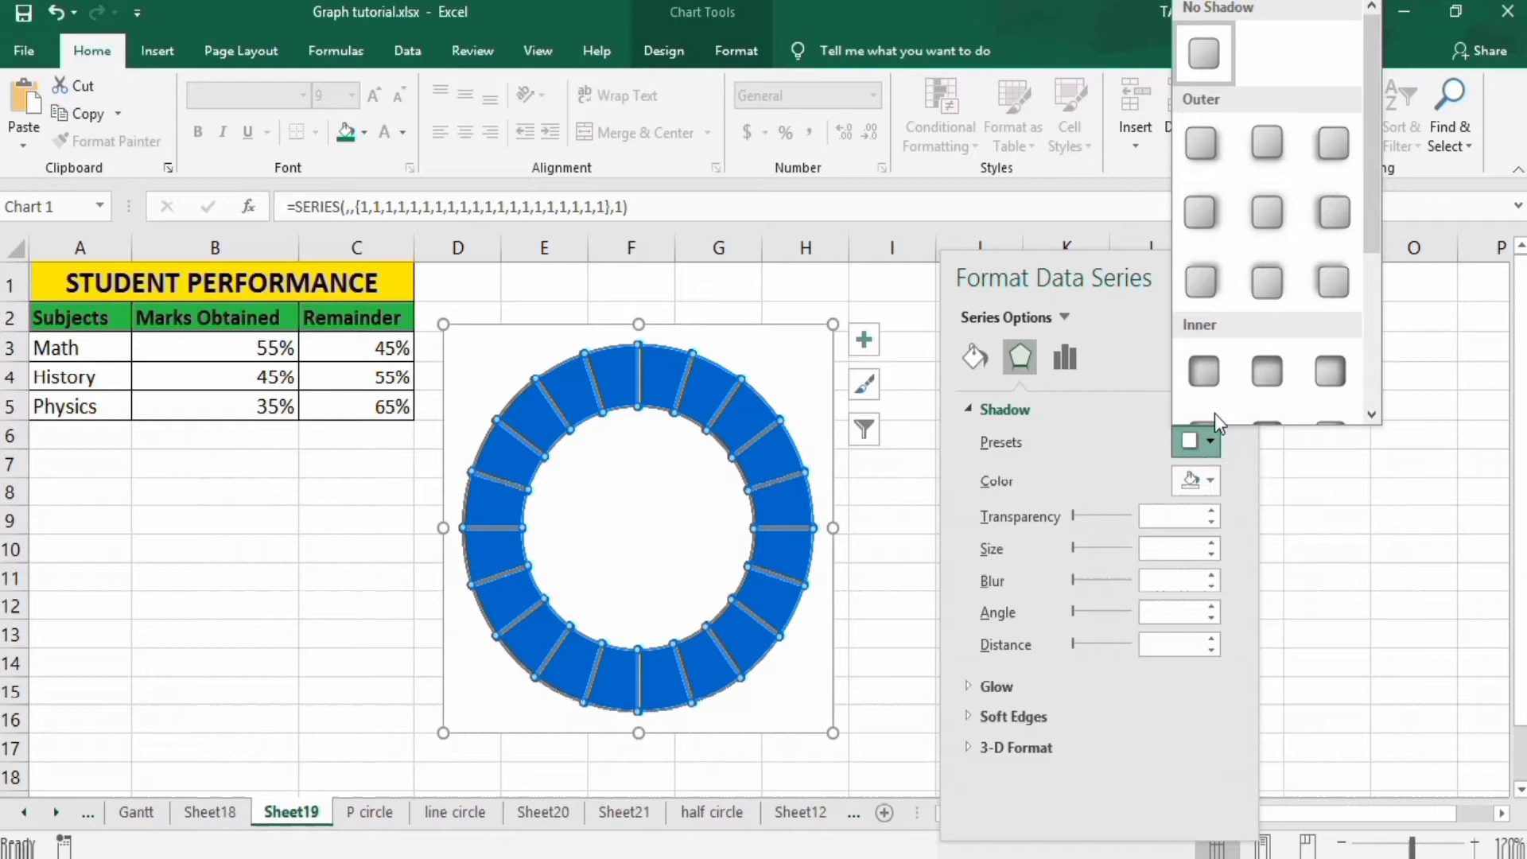
pyautogui.click(1204, 369)
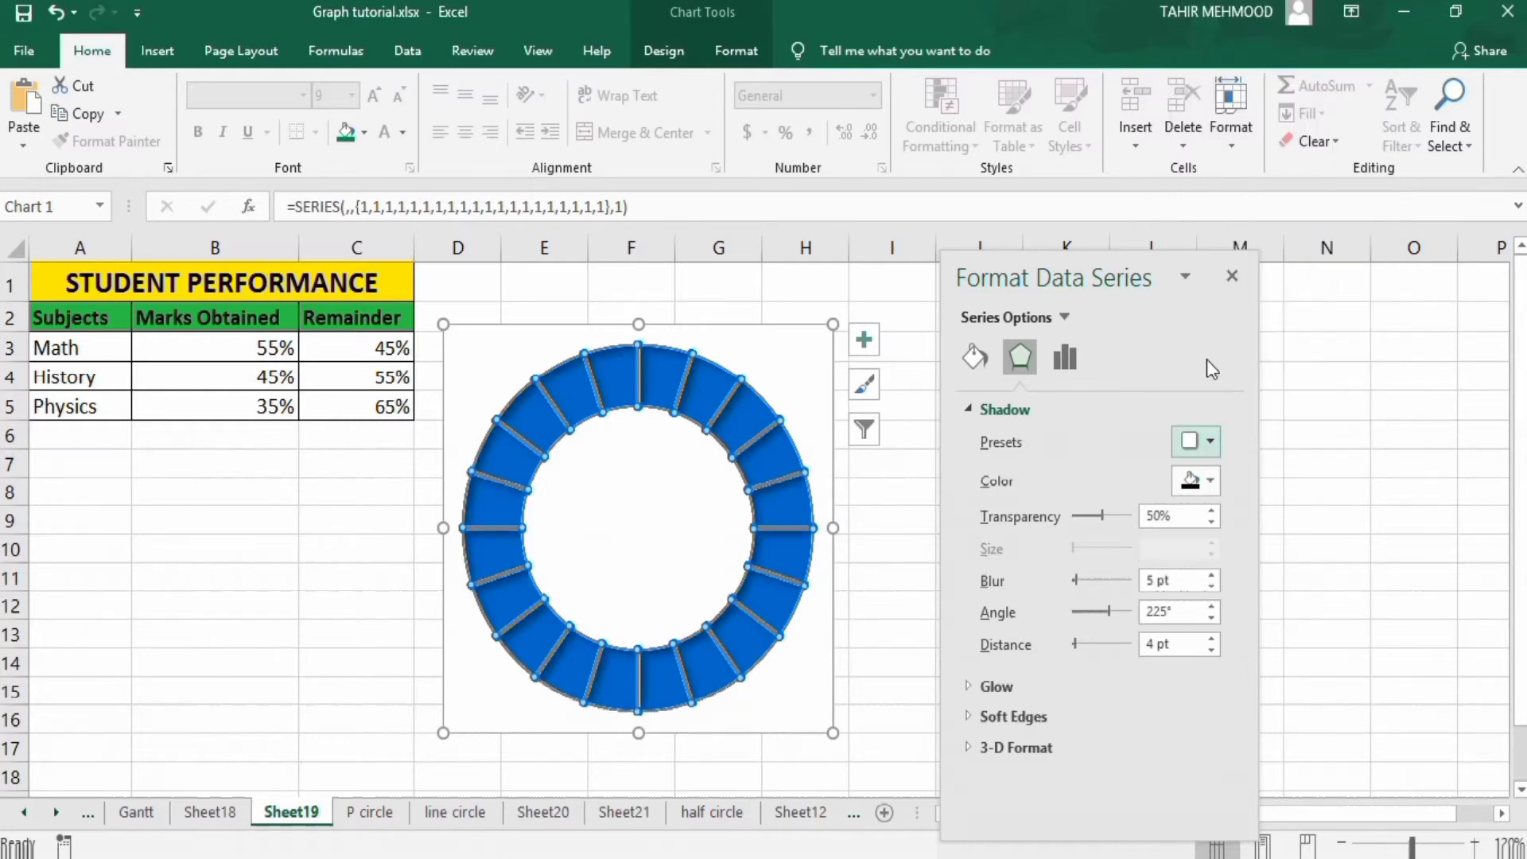
pyautogui.click(1231, 275)
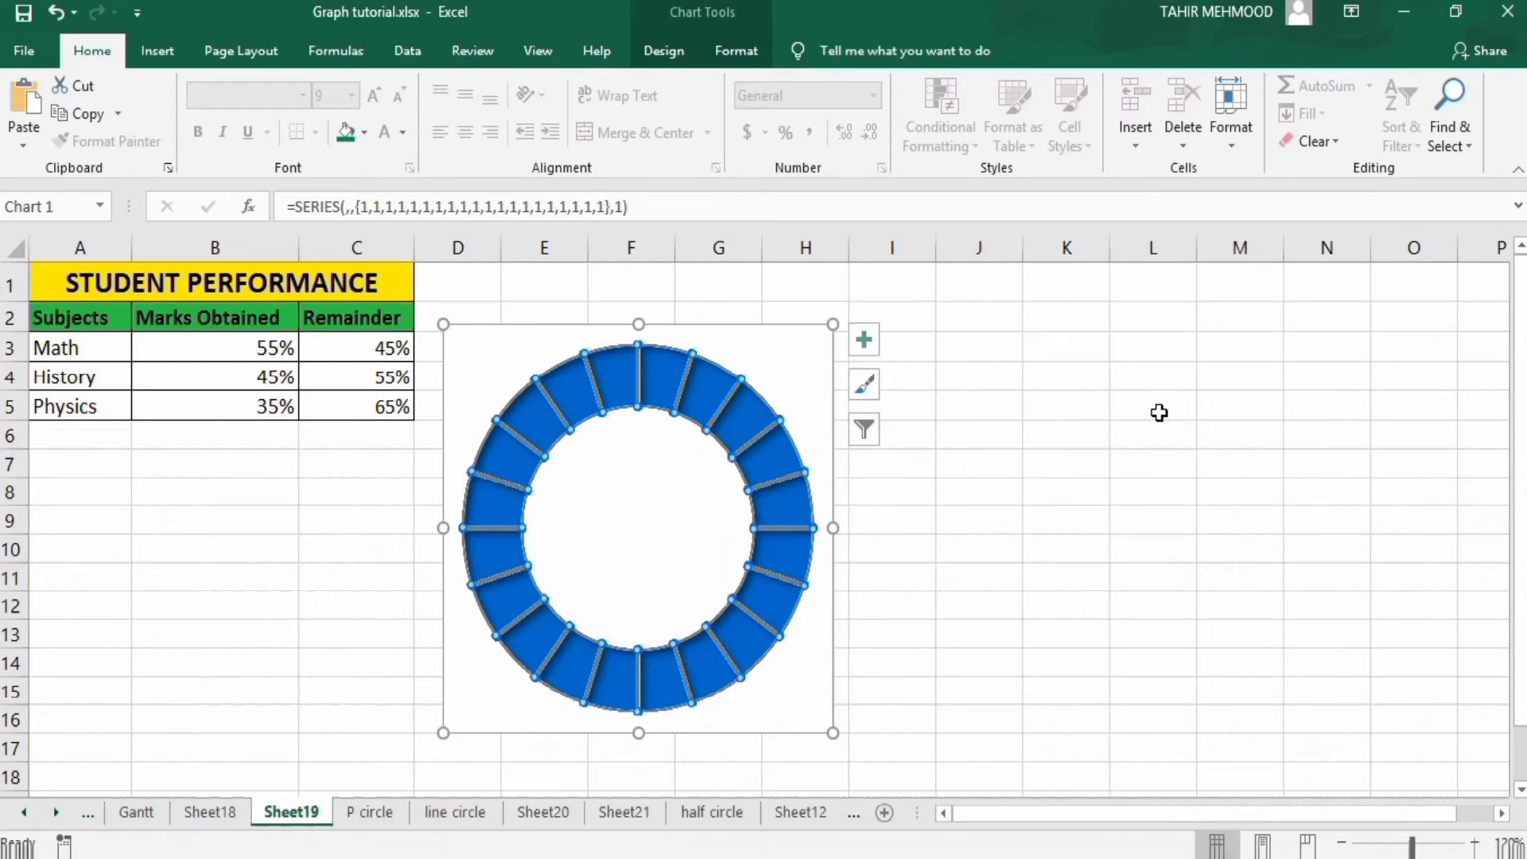
# Copy the whole blue doughnut chart and paste duplicates of it at cells I3 and N3
pyautogui.rightClick(808, 348)
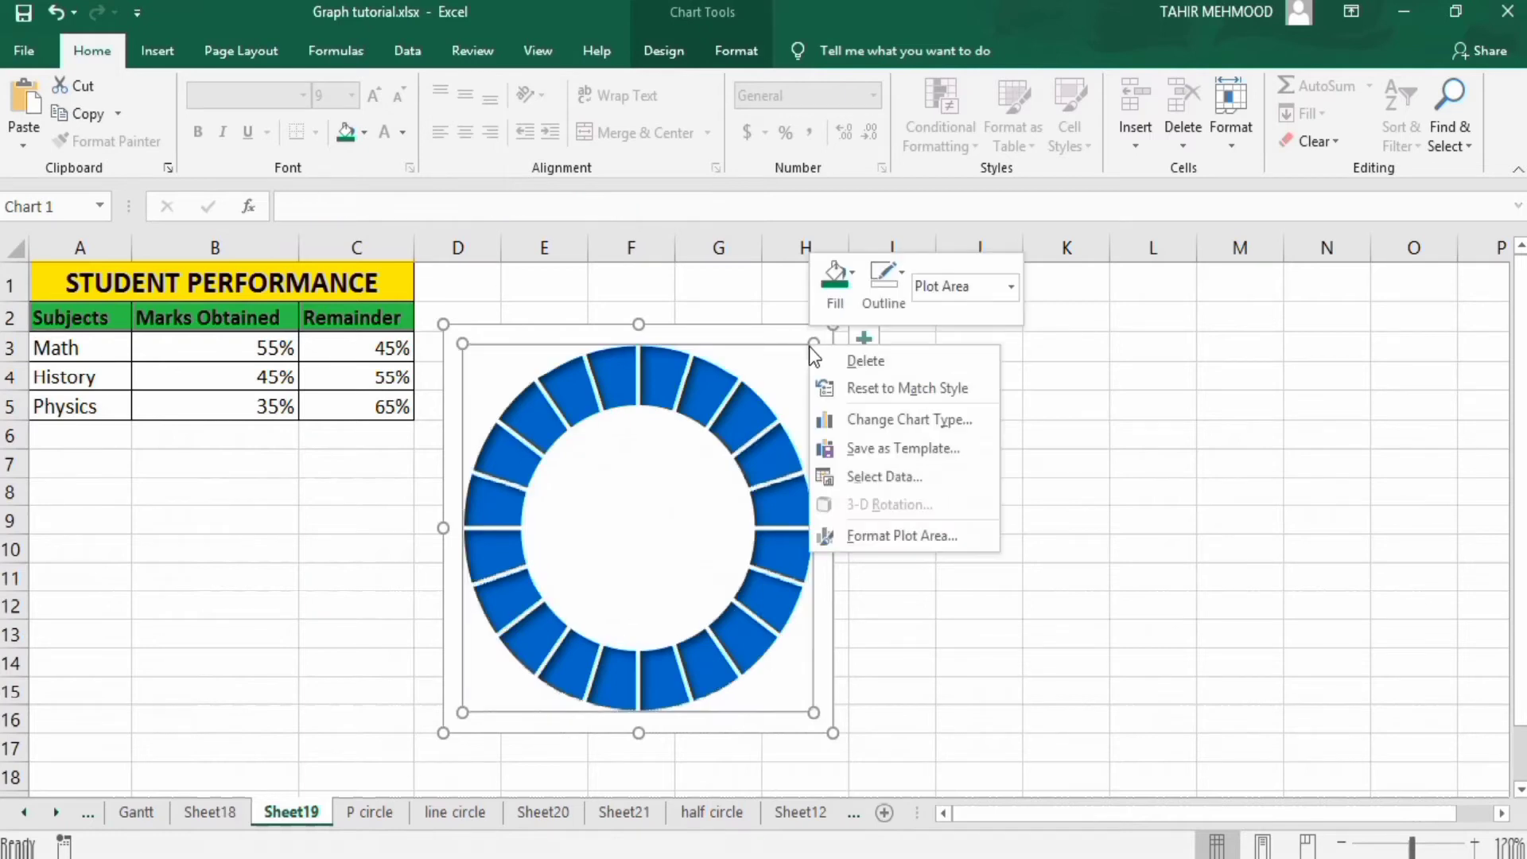
pyautogui.click(787, 326)
pyautogui.rightClick(788, 327)
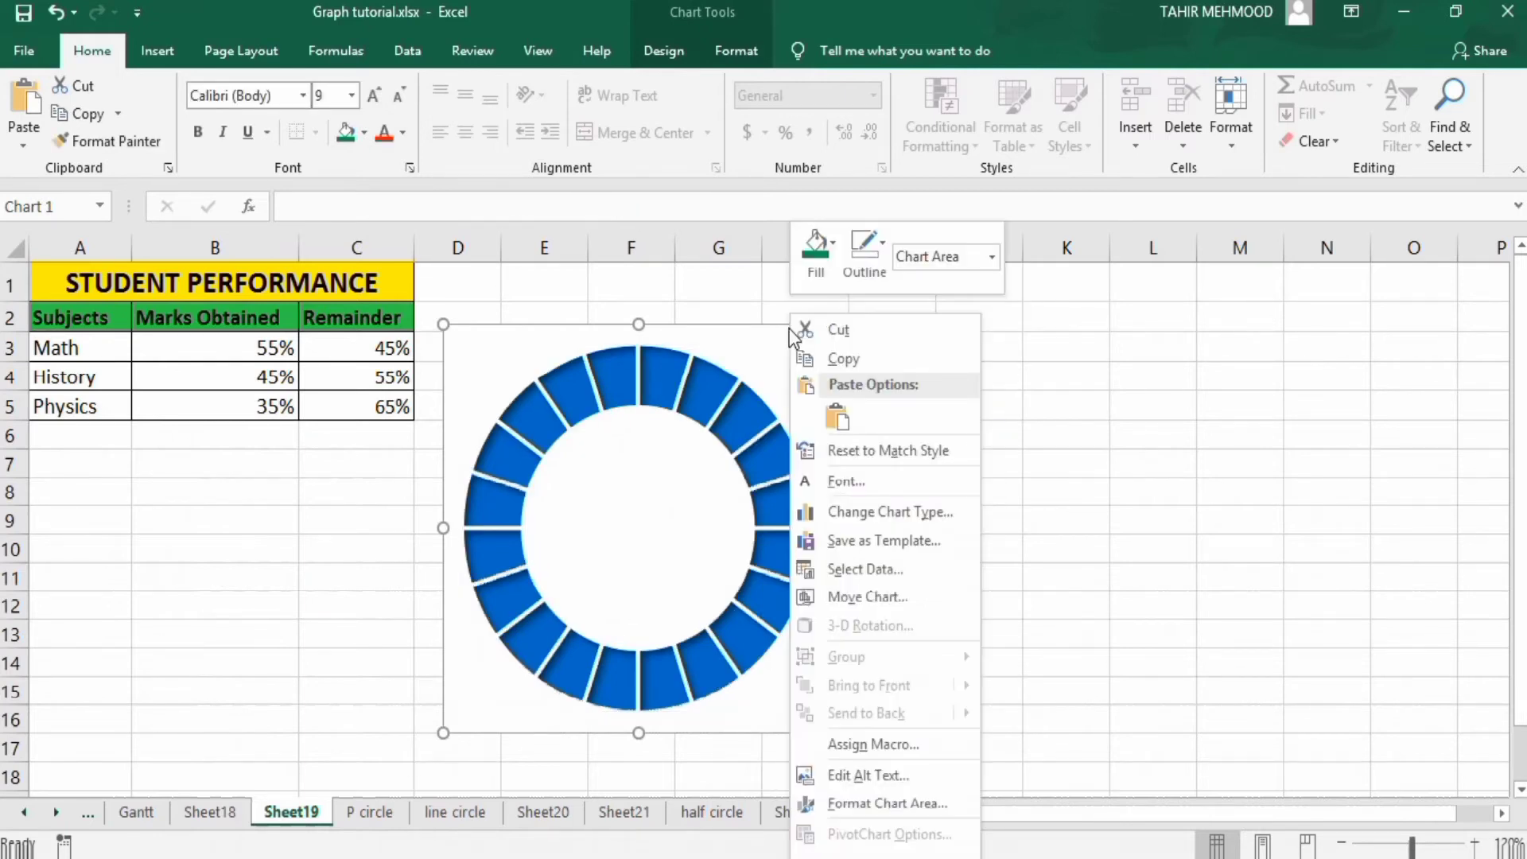
pyautogui.click(833, 359)
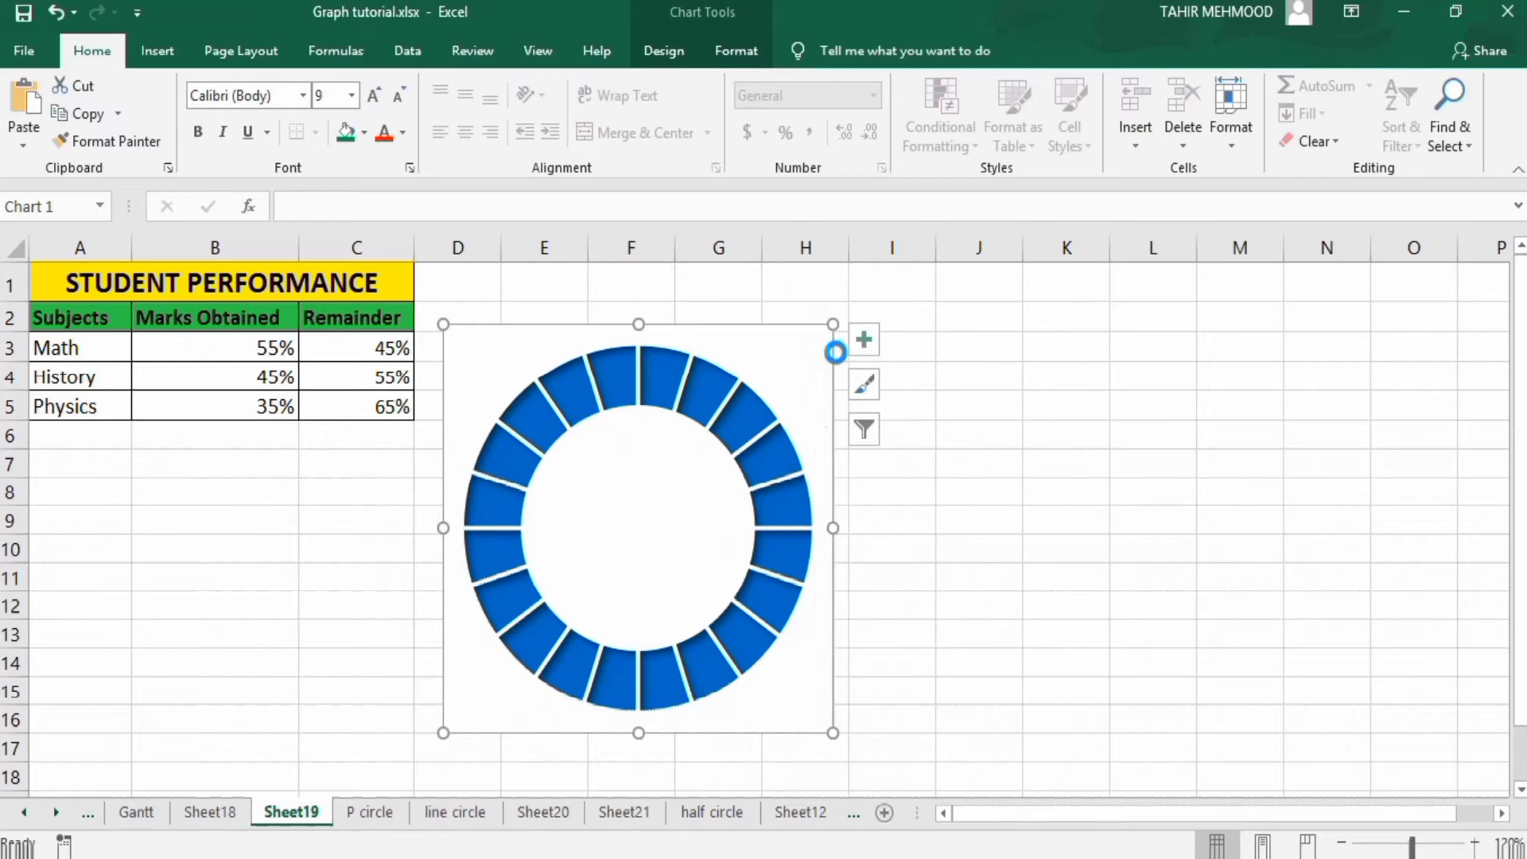
pyautogui.click(907, 346)
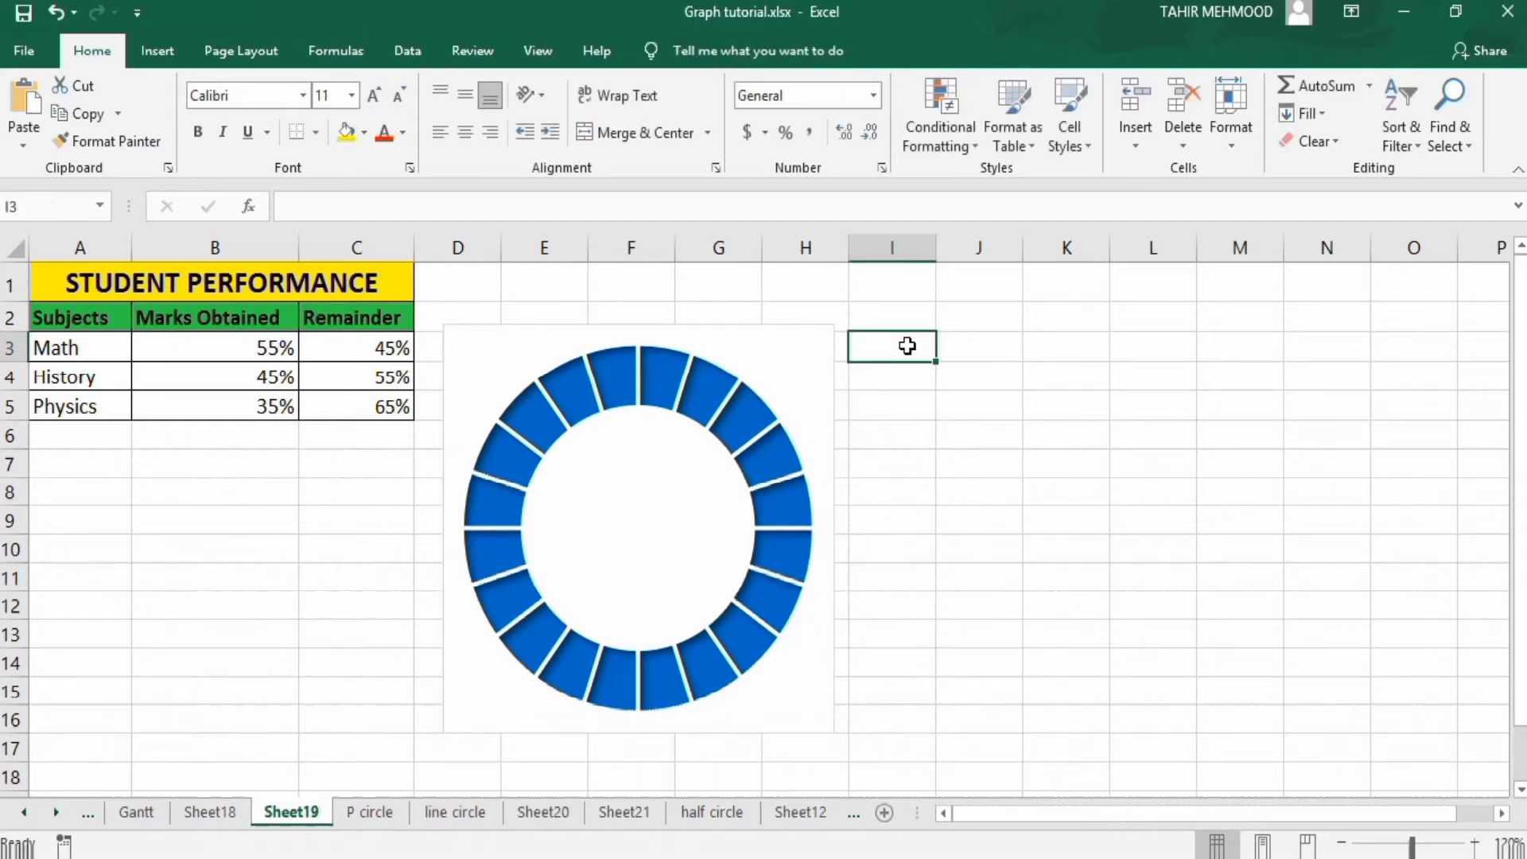
pyautogui.rightClick(908, 346)
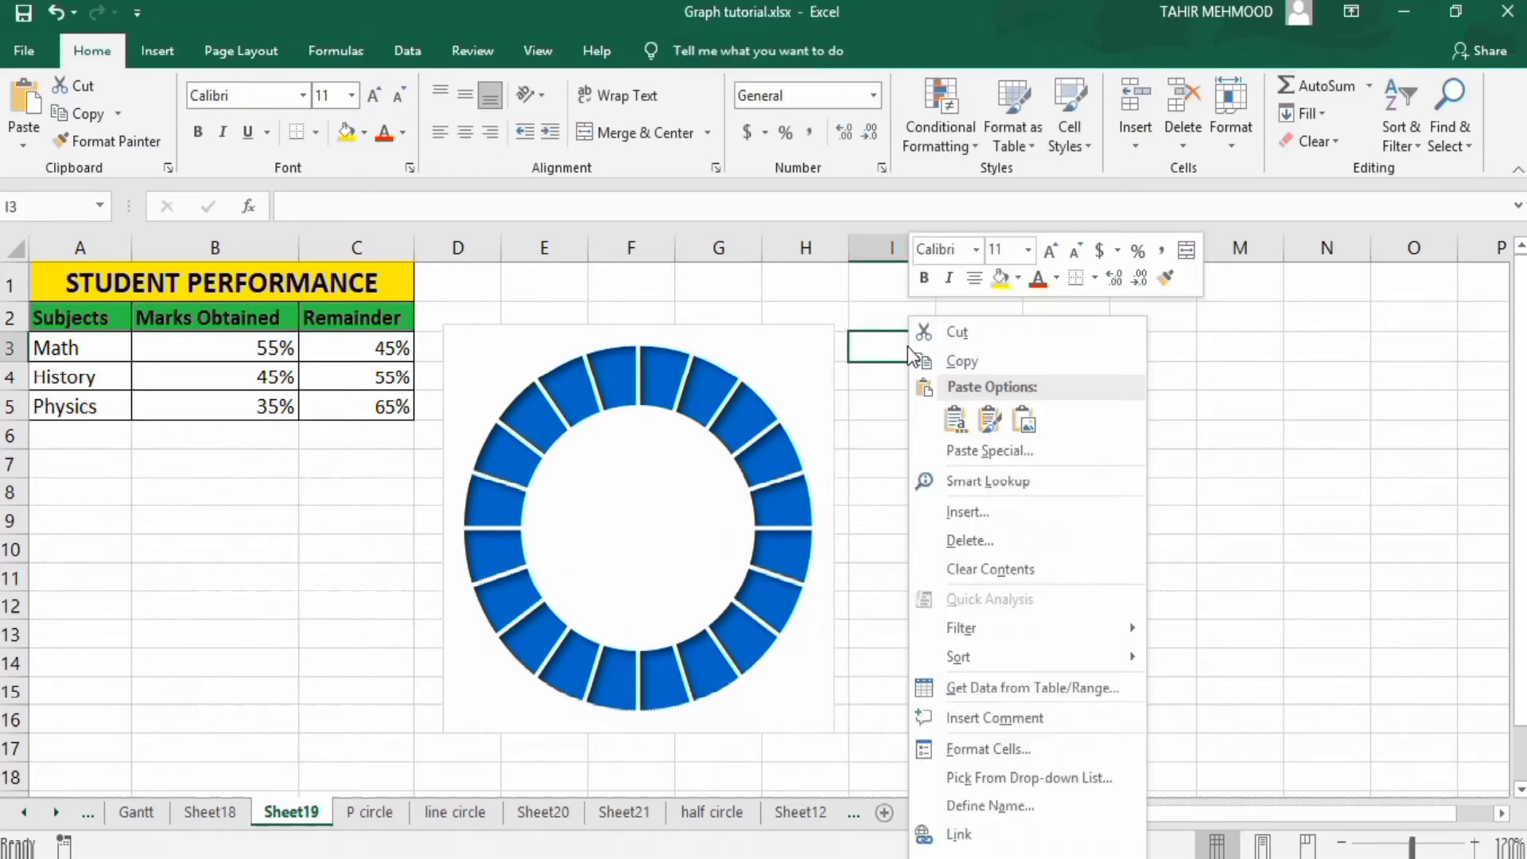
pyautogui.click(956, 422)
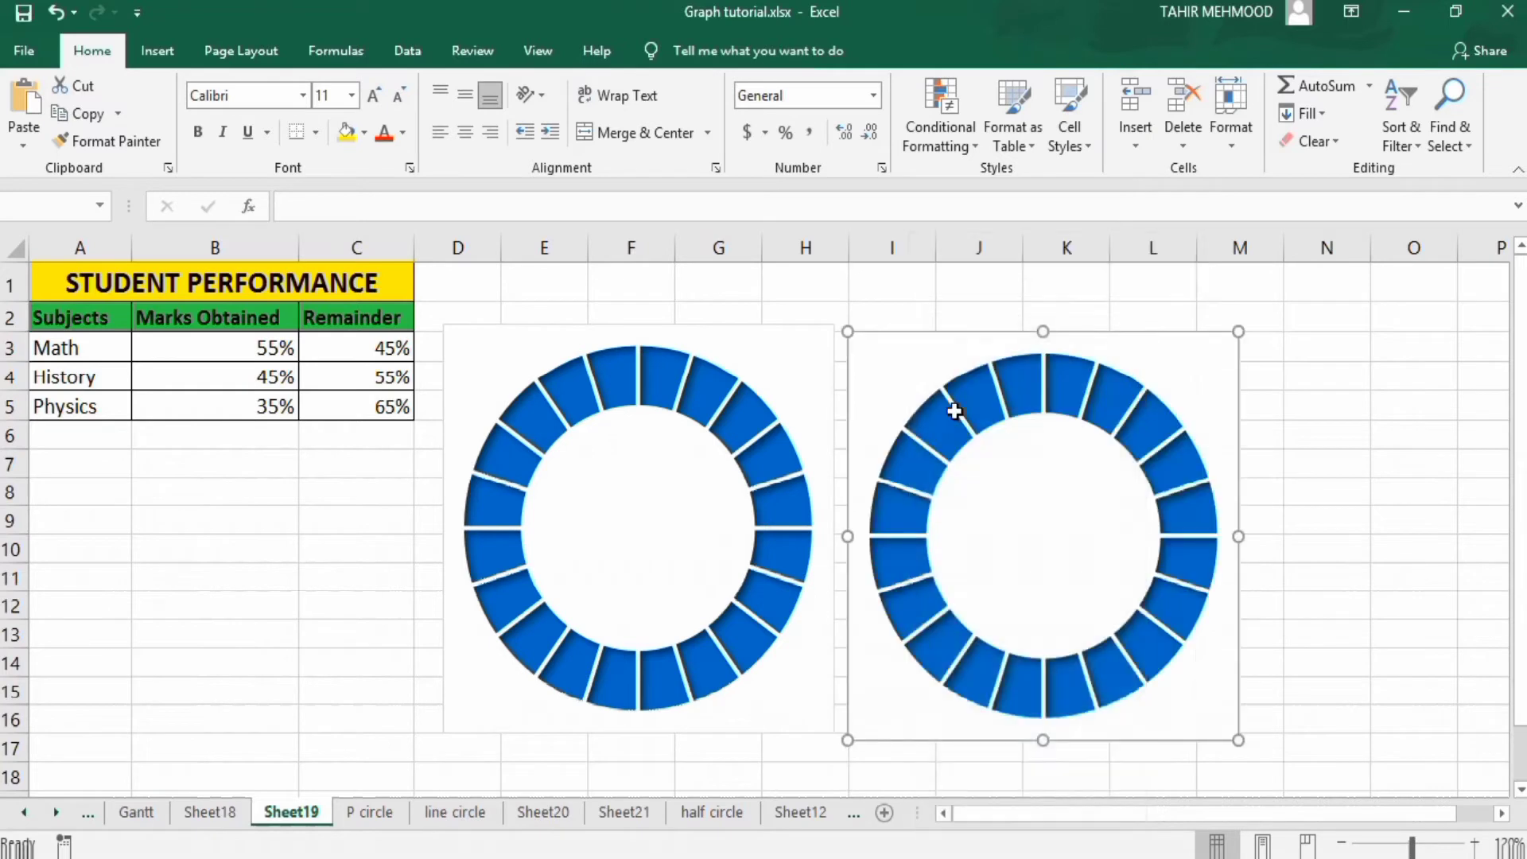
pyautogui.click(1315, 350)
pyautogui.rightClick(1315, 349)
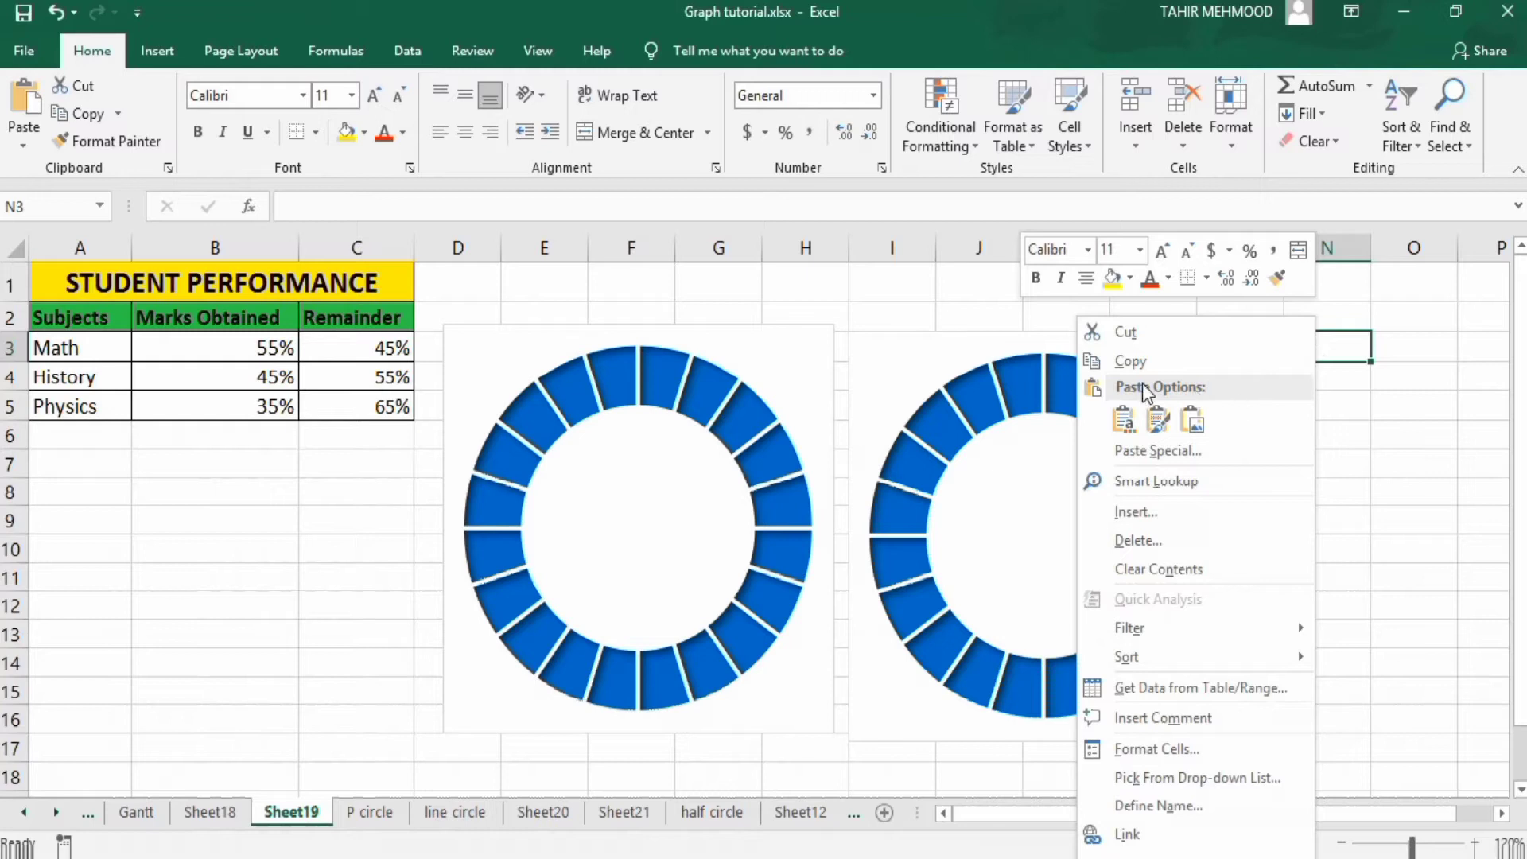
pyautogui.click(1123, 422)
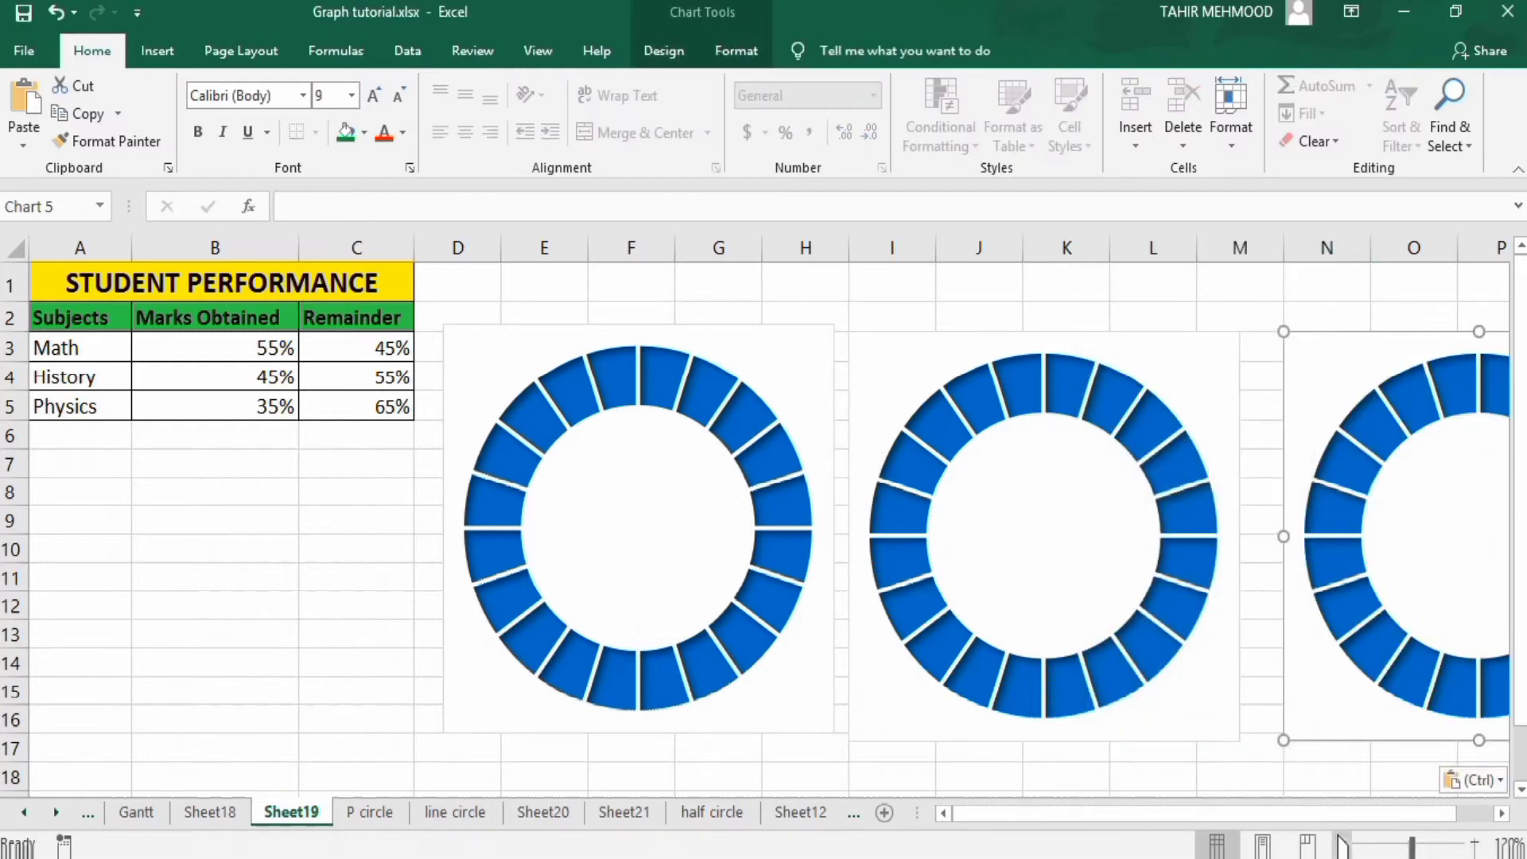
# Move the two chart copies so that all three doughnut charts stand side by side in one aligned row
pyautogui.click(1341, 843)
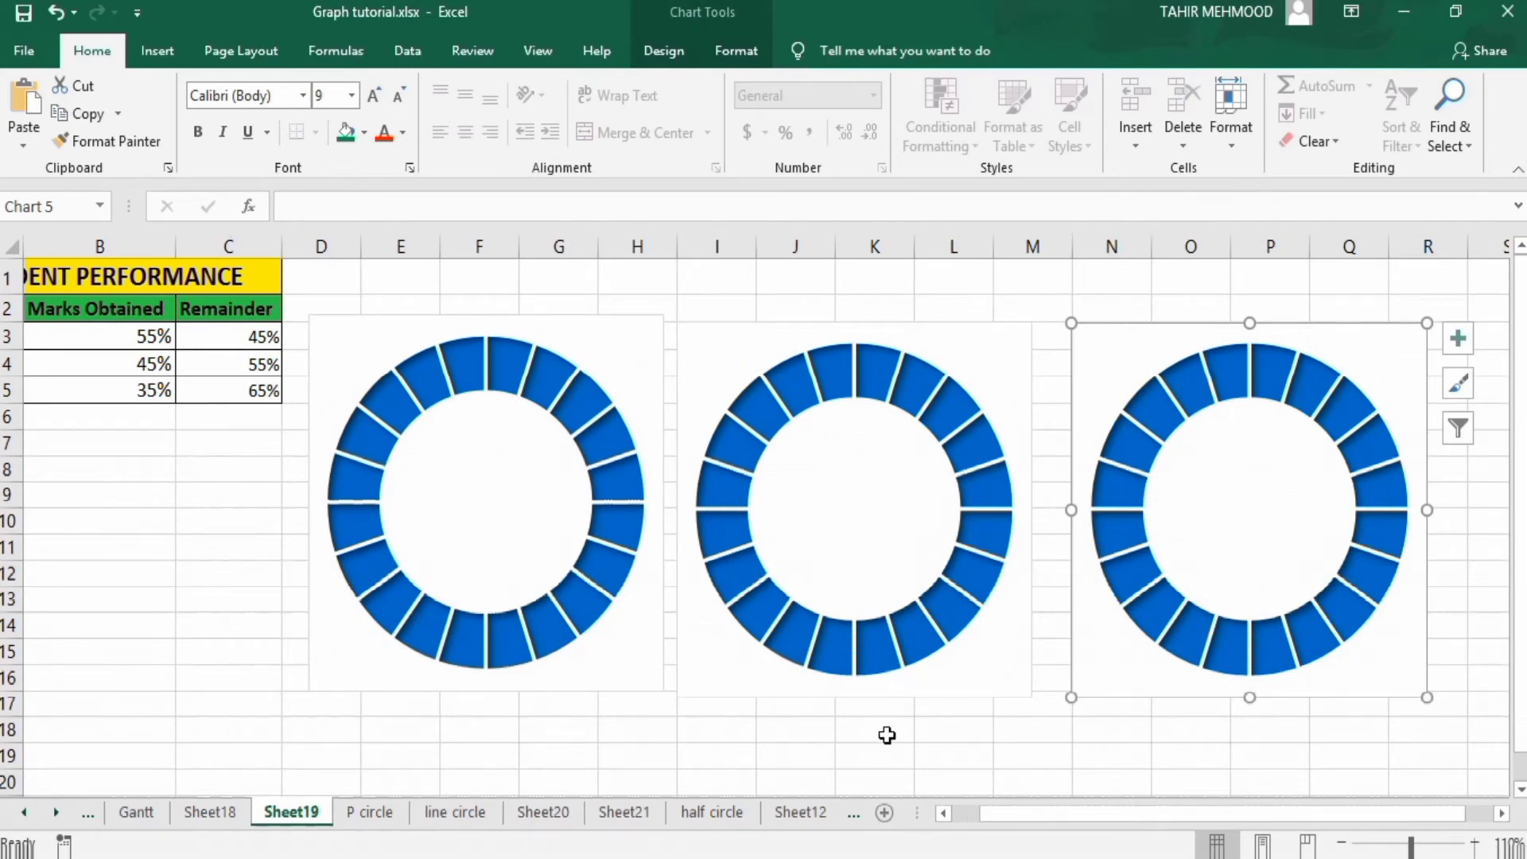
pyautogui.click(705, 342)
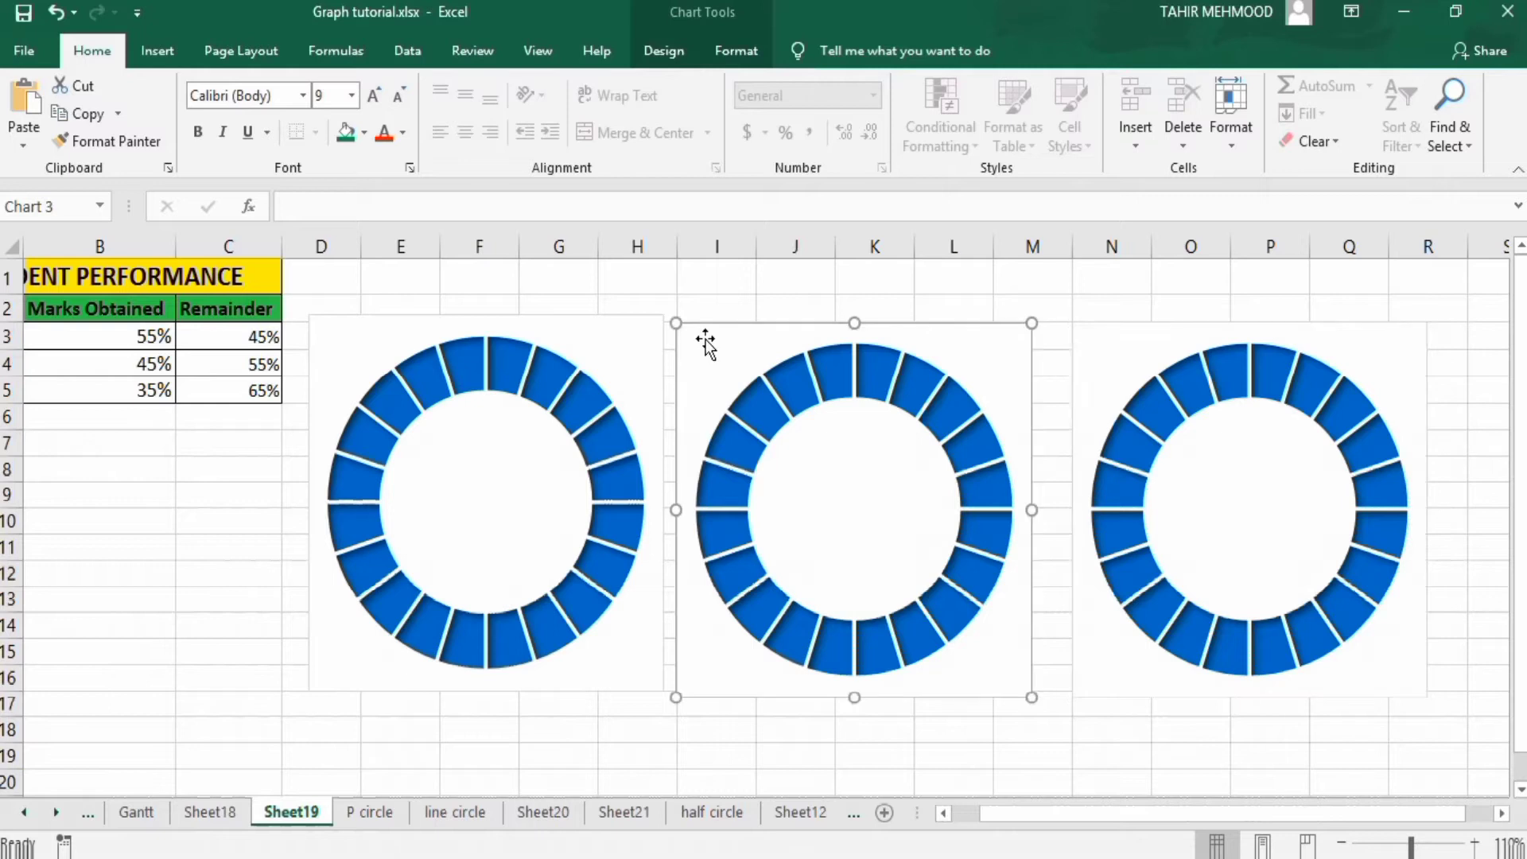
pyautogui.moveTo(702, 340); pyautogui.dragTo(691, 331)
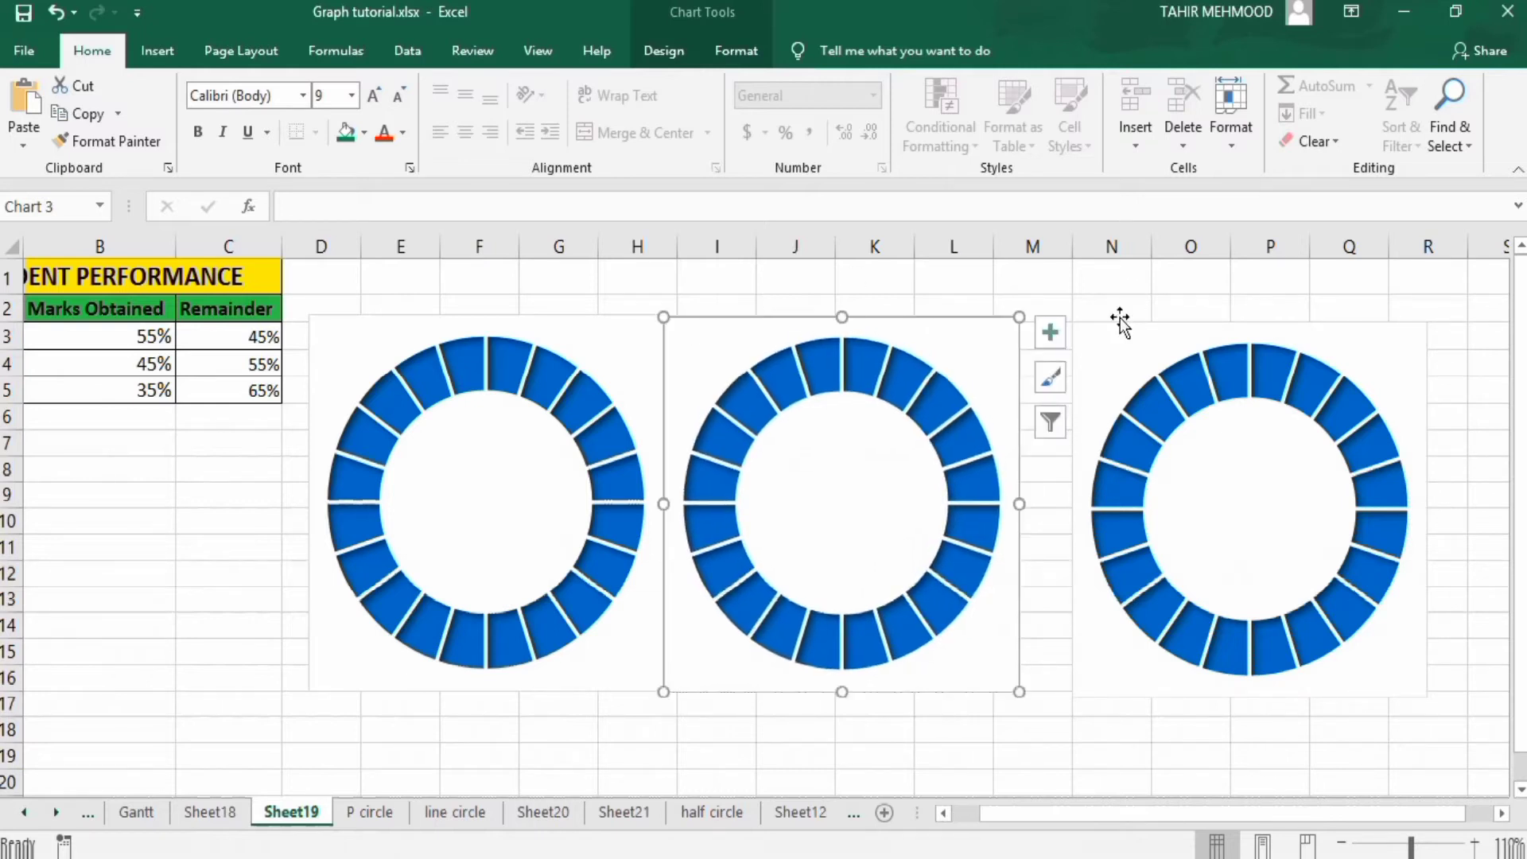
pyautogui.moveTo(1114, 337); pyautogui.dragTo(1061, 330)
pyautogui.moveTo(1041, 812); pyautogui.dragTo(1015, 814)
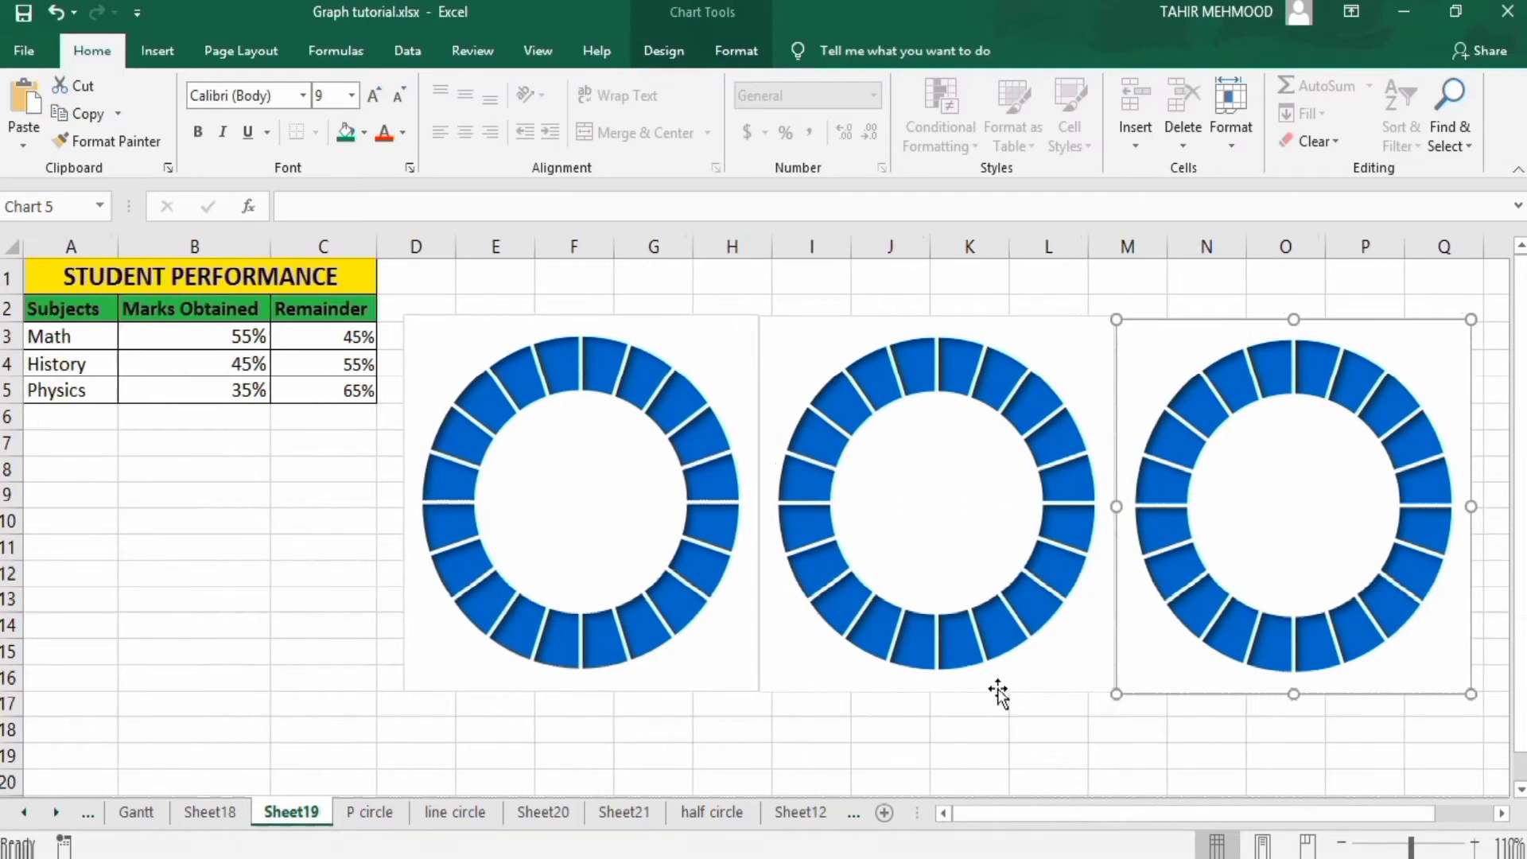
# Change the solid fill of the middle chart's ring series to the standard green
pyautogui.click(846, 393)
pyautogui.rightClick(846, 393)
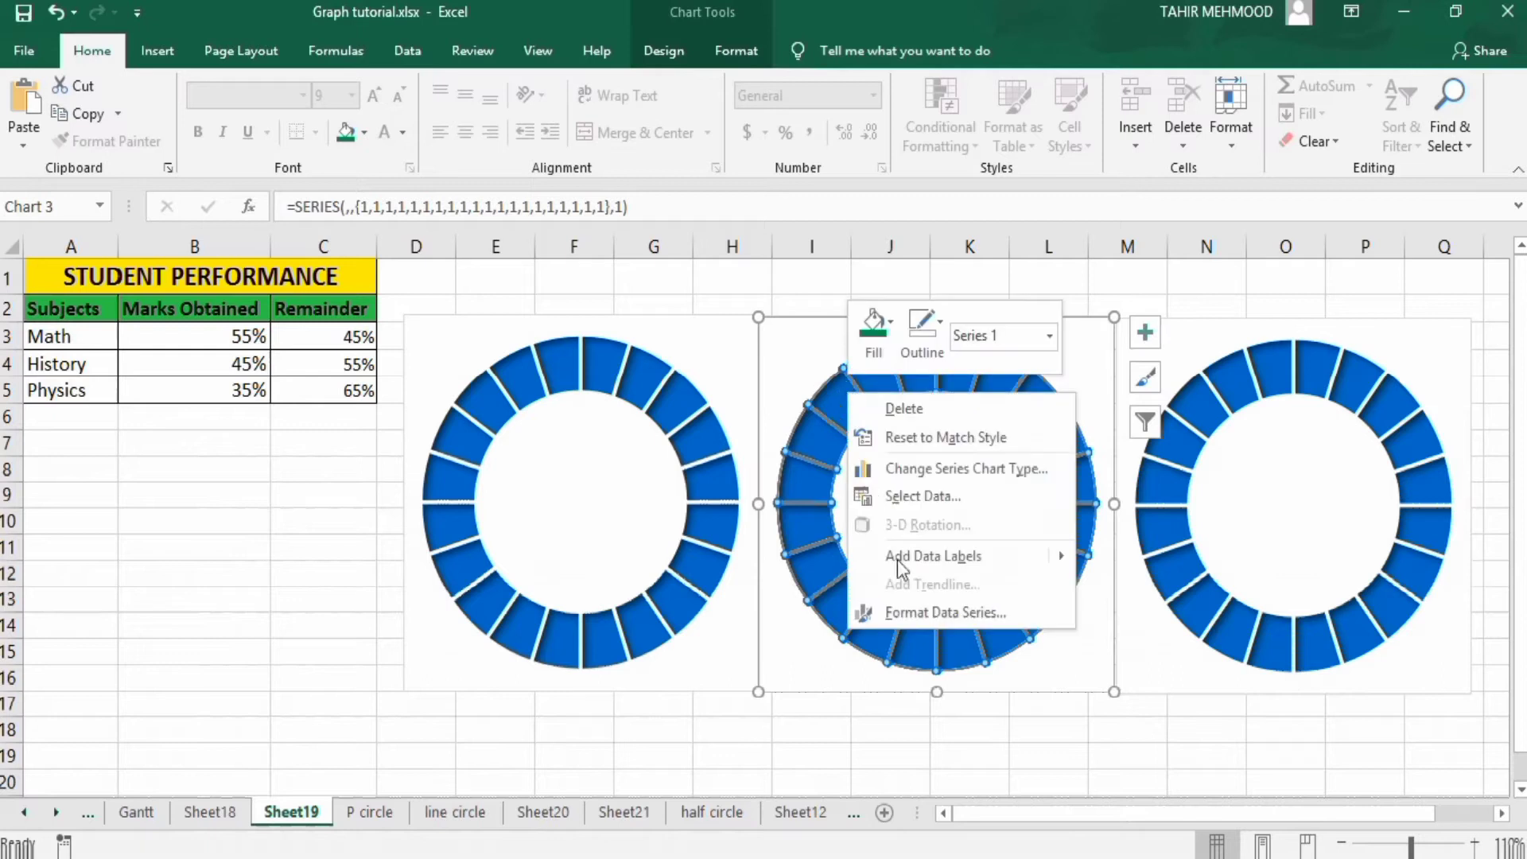
pyautogui.click(933, 612)
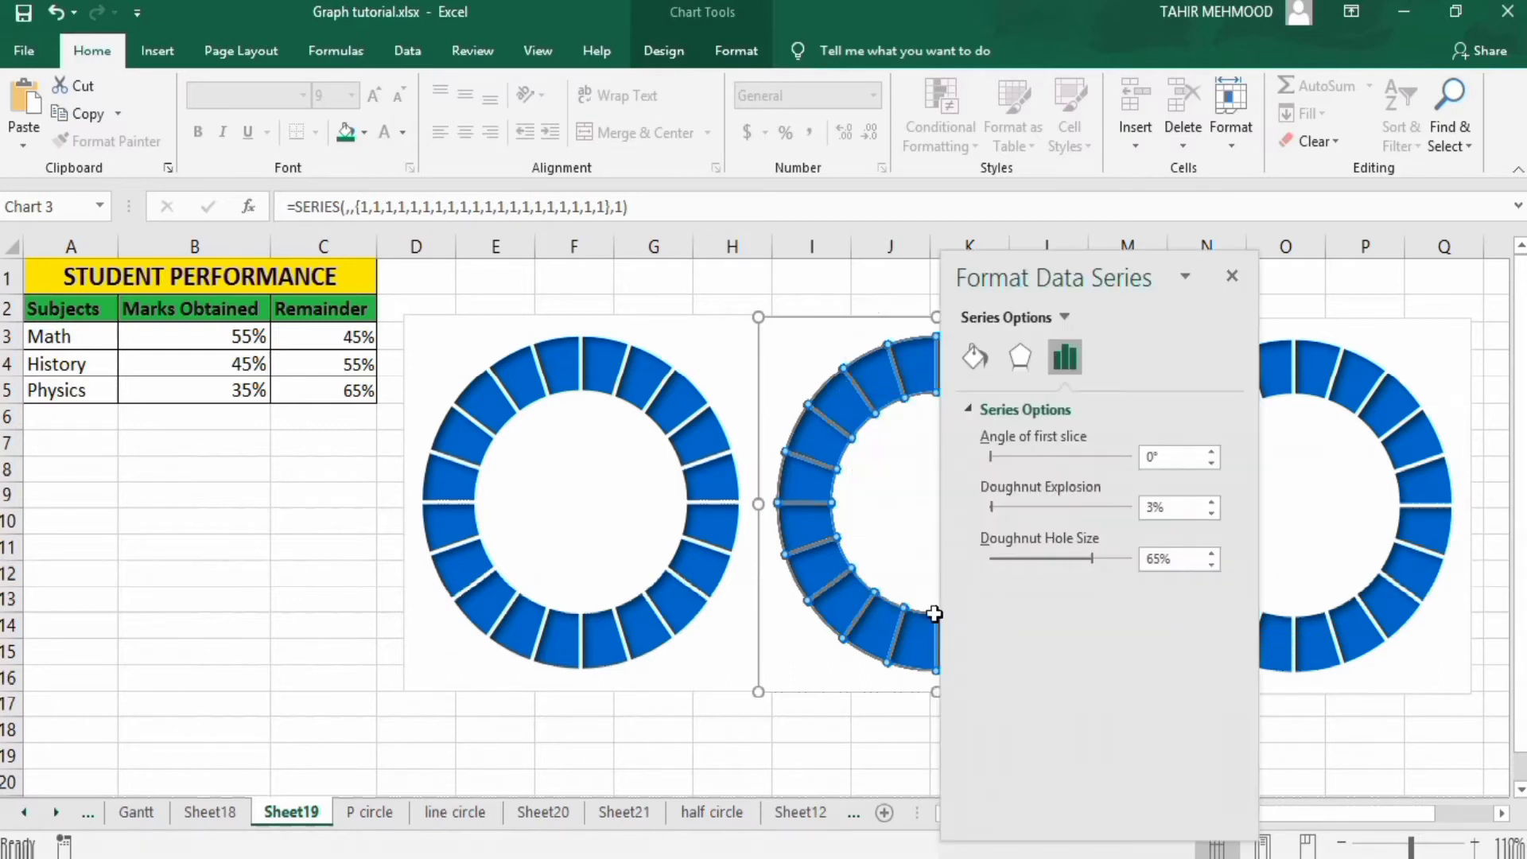
pyautogui.moveTo(991, 276); pyautogui.dragTo(628, 283)
pyautogui.click(610, 364)
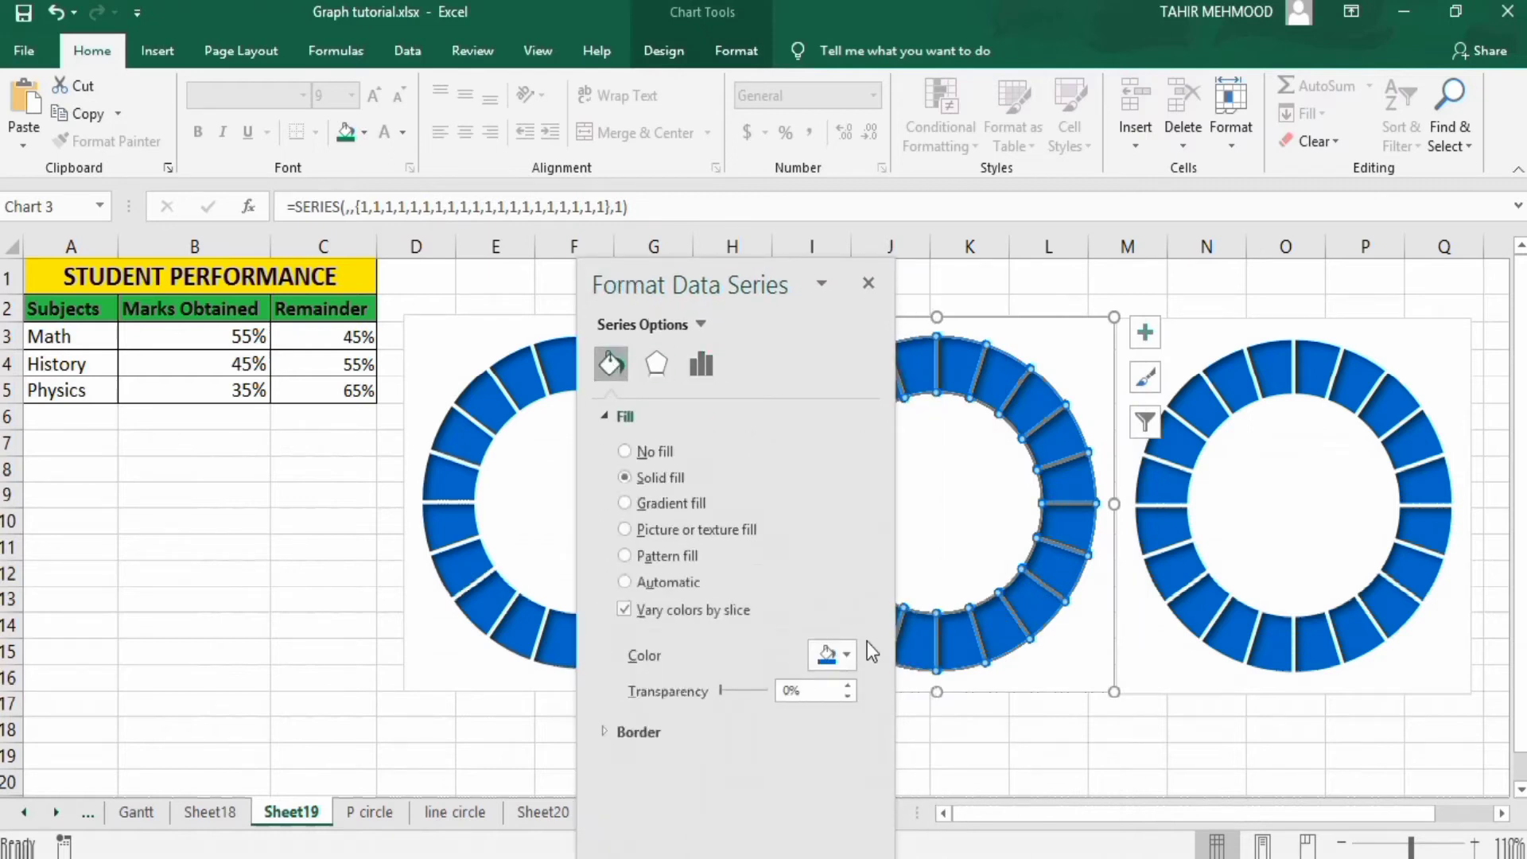
pyautogui.click(848, 656)
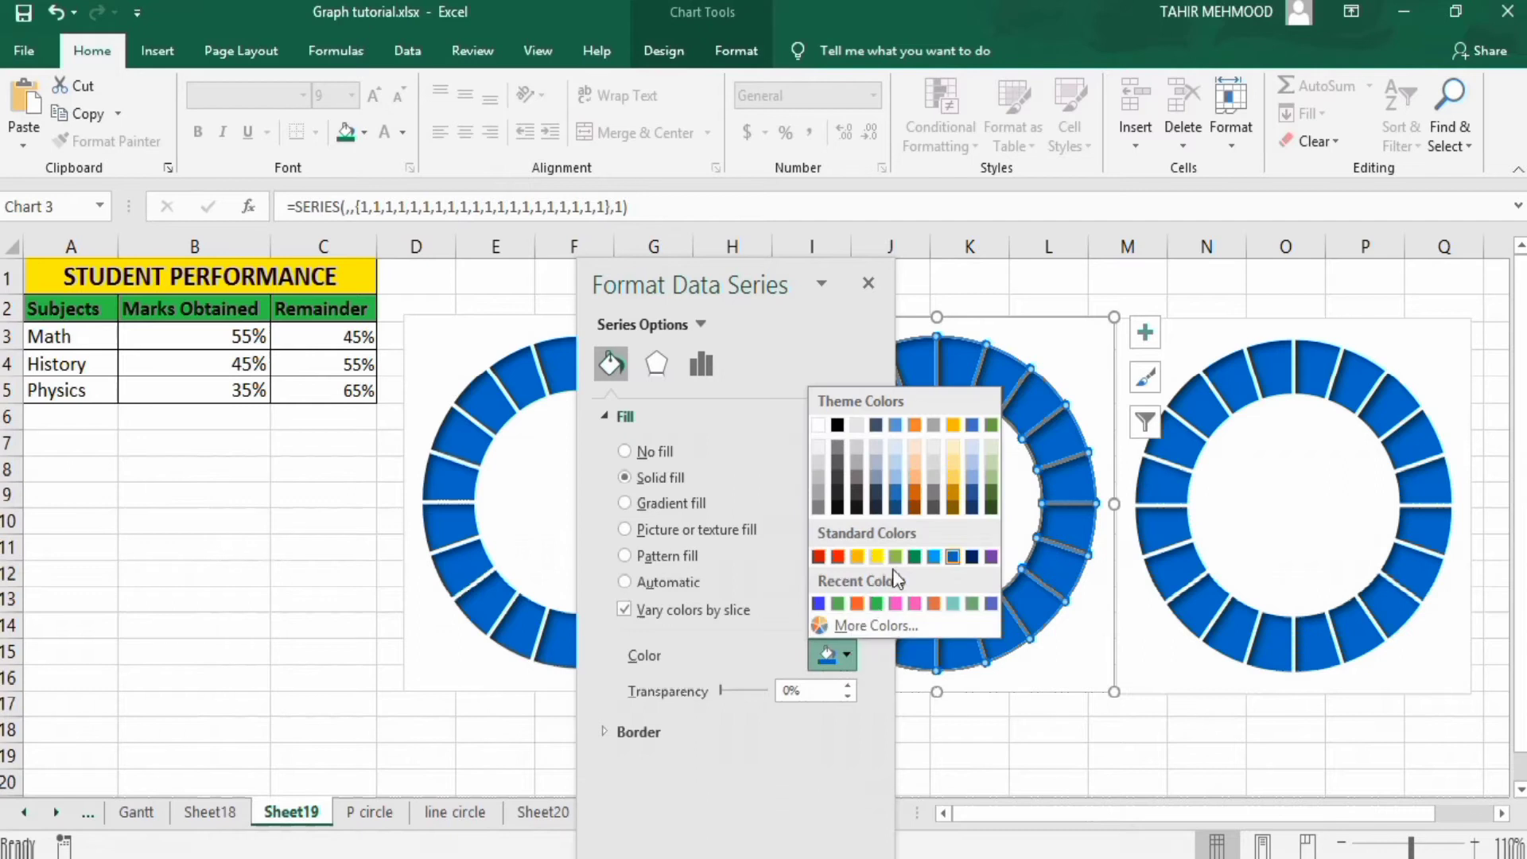
pyautogui.click(913, 556)
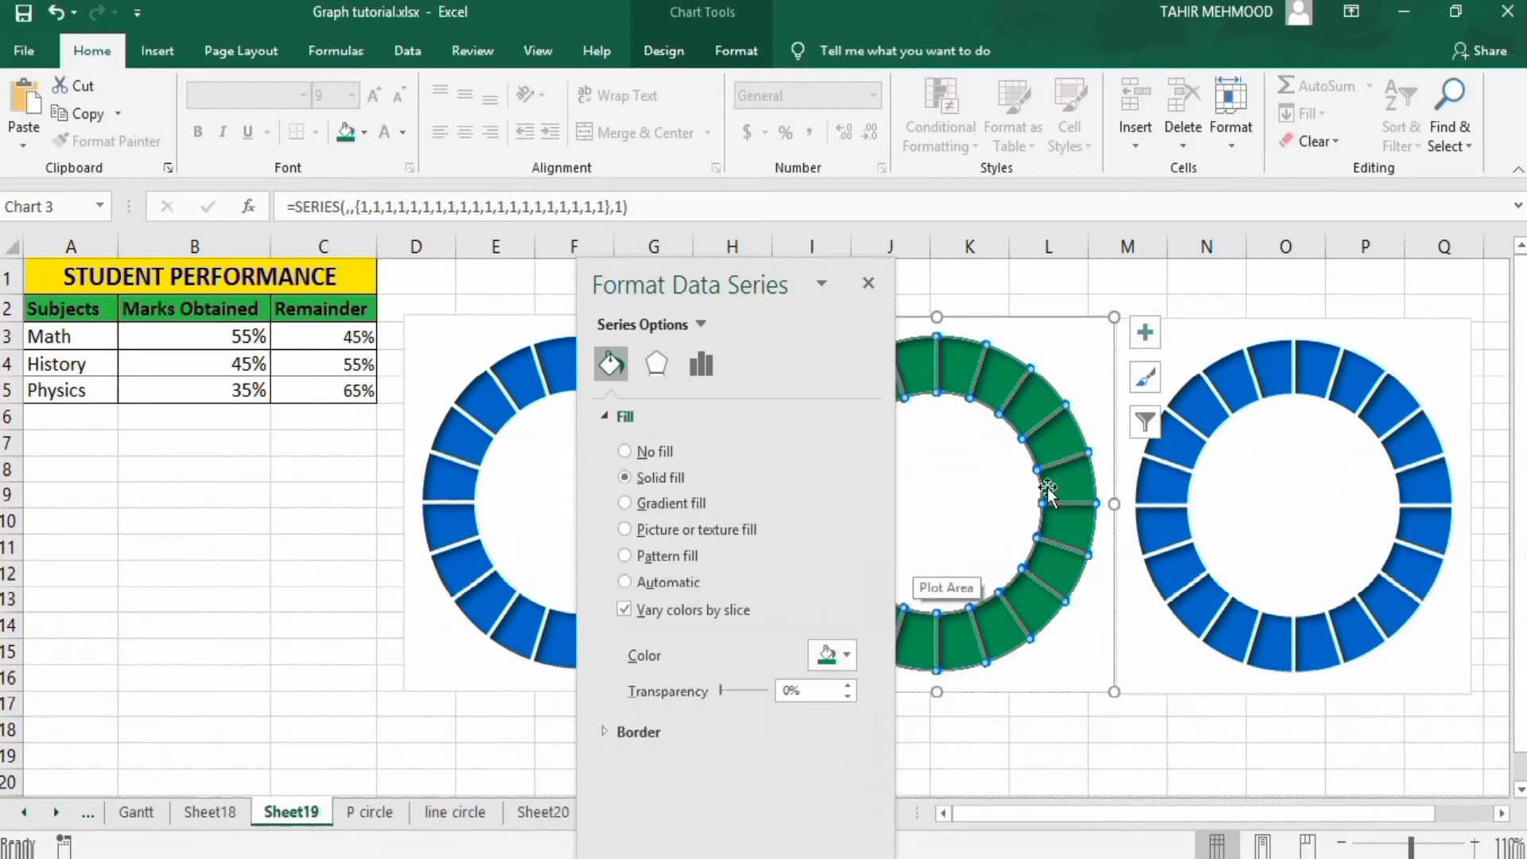
# Change the solid fill of the third chart's ring series to the standard red and close the series formatting
pyautogui.click(1240, 386)
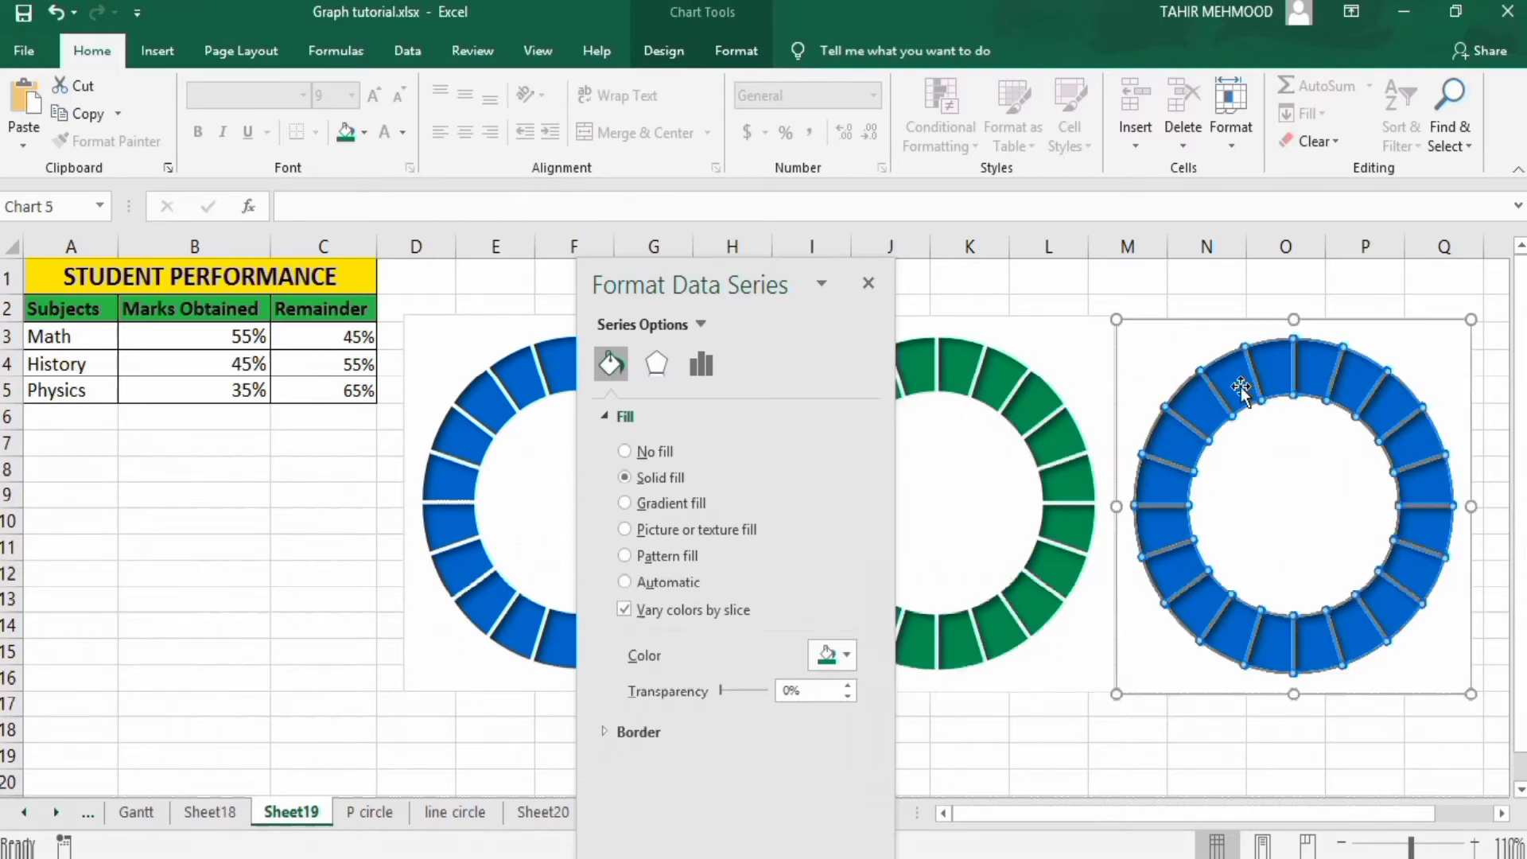
pyautogui.click(611, 365)
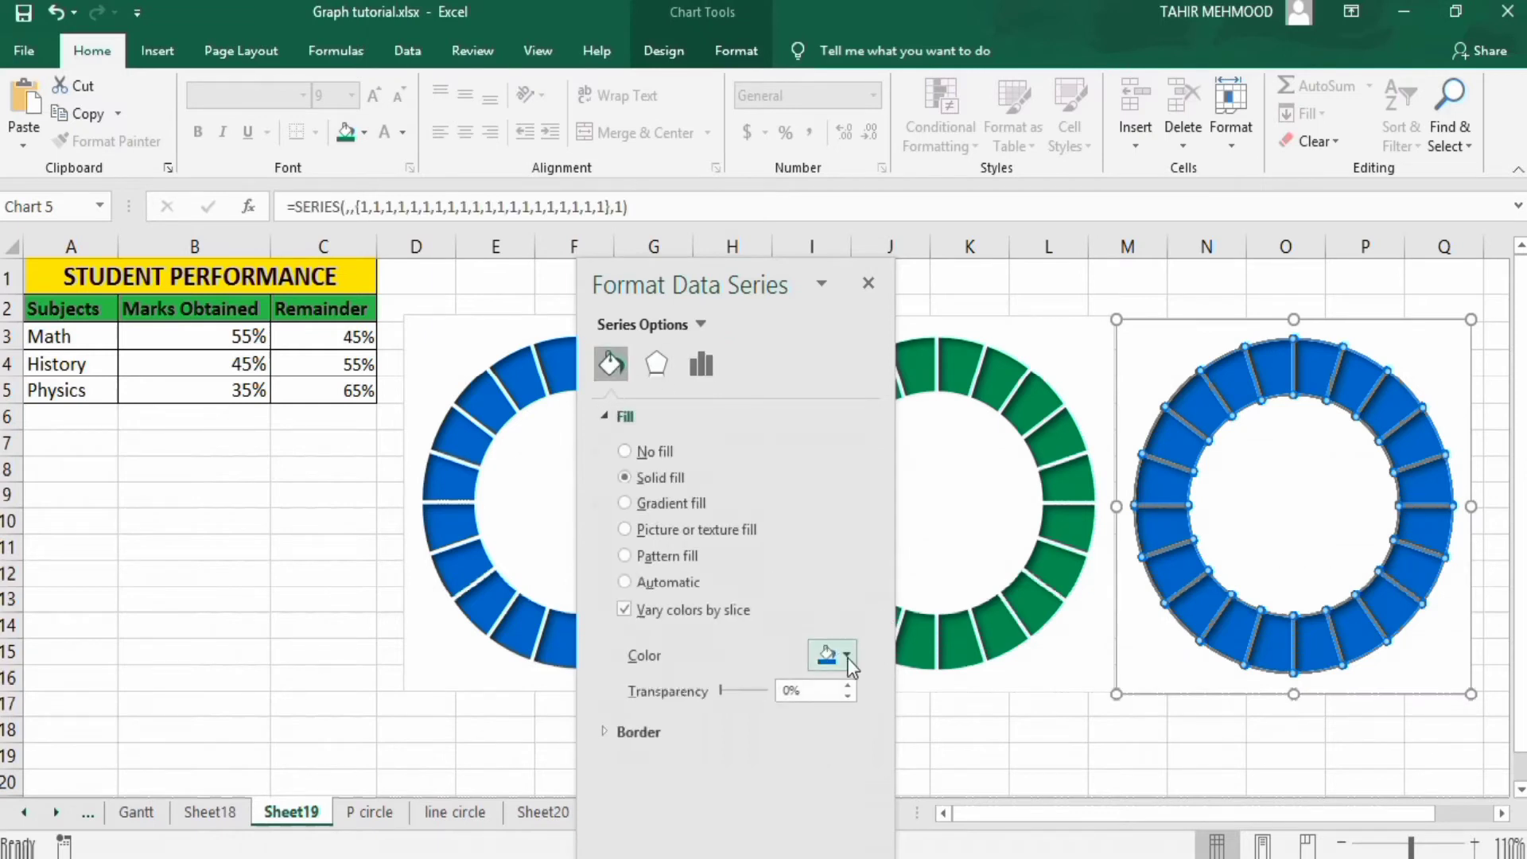
pyautogui.click(846, 656)
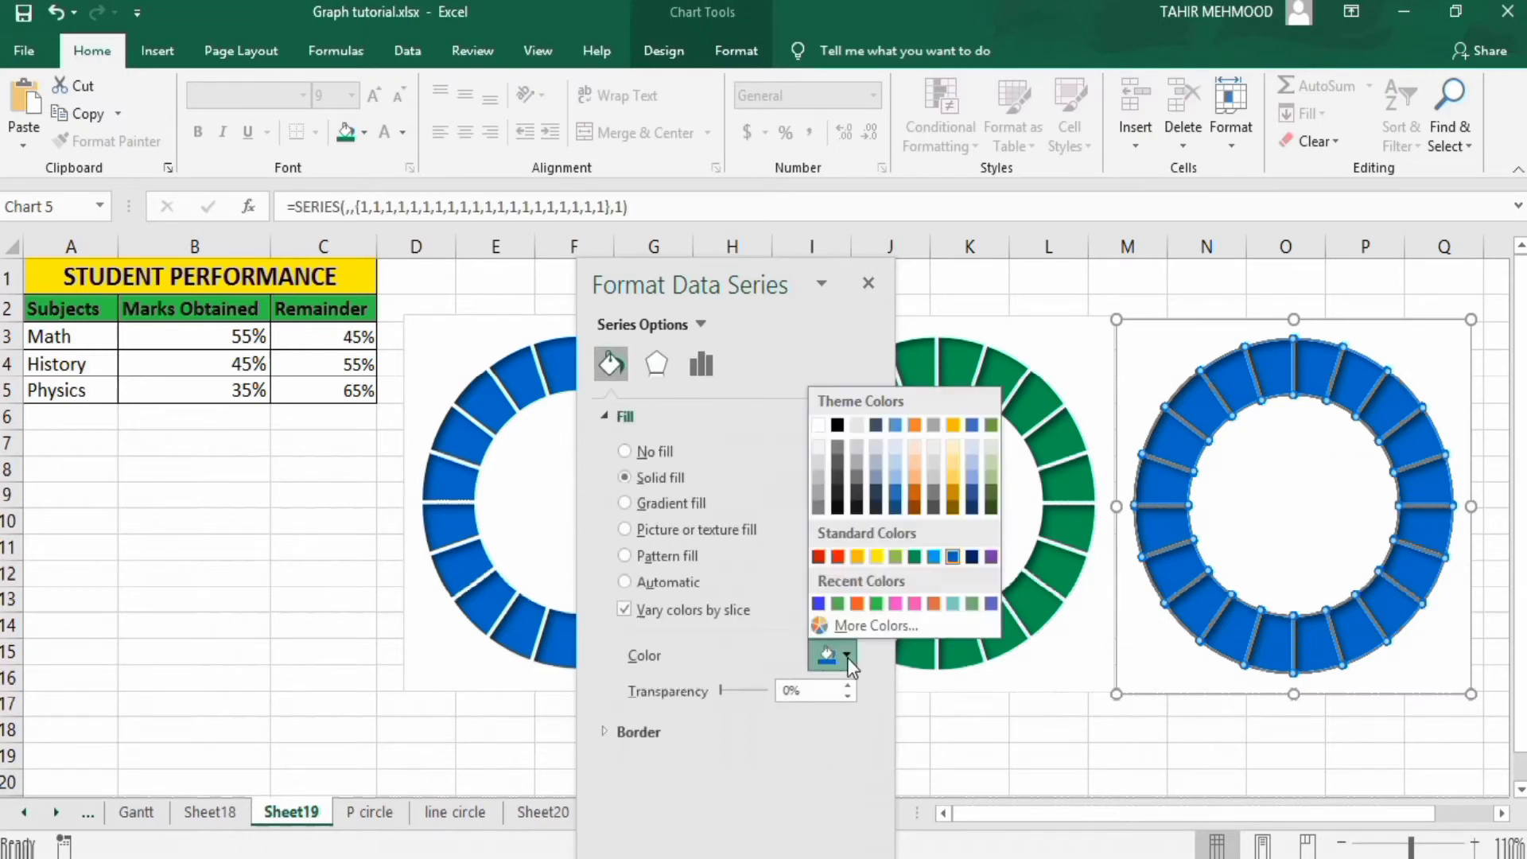
pyautogui.click(836, 557)
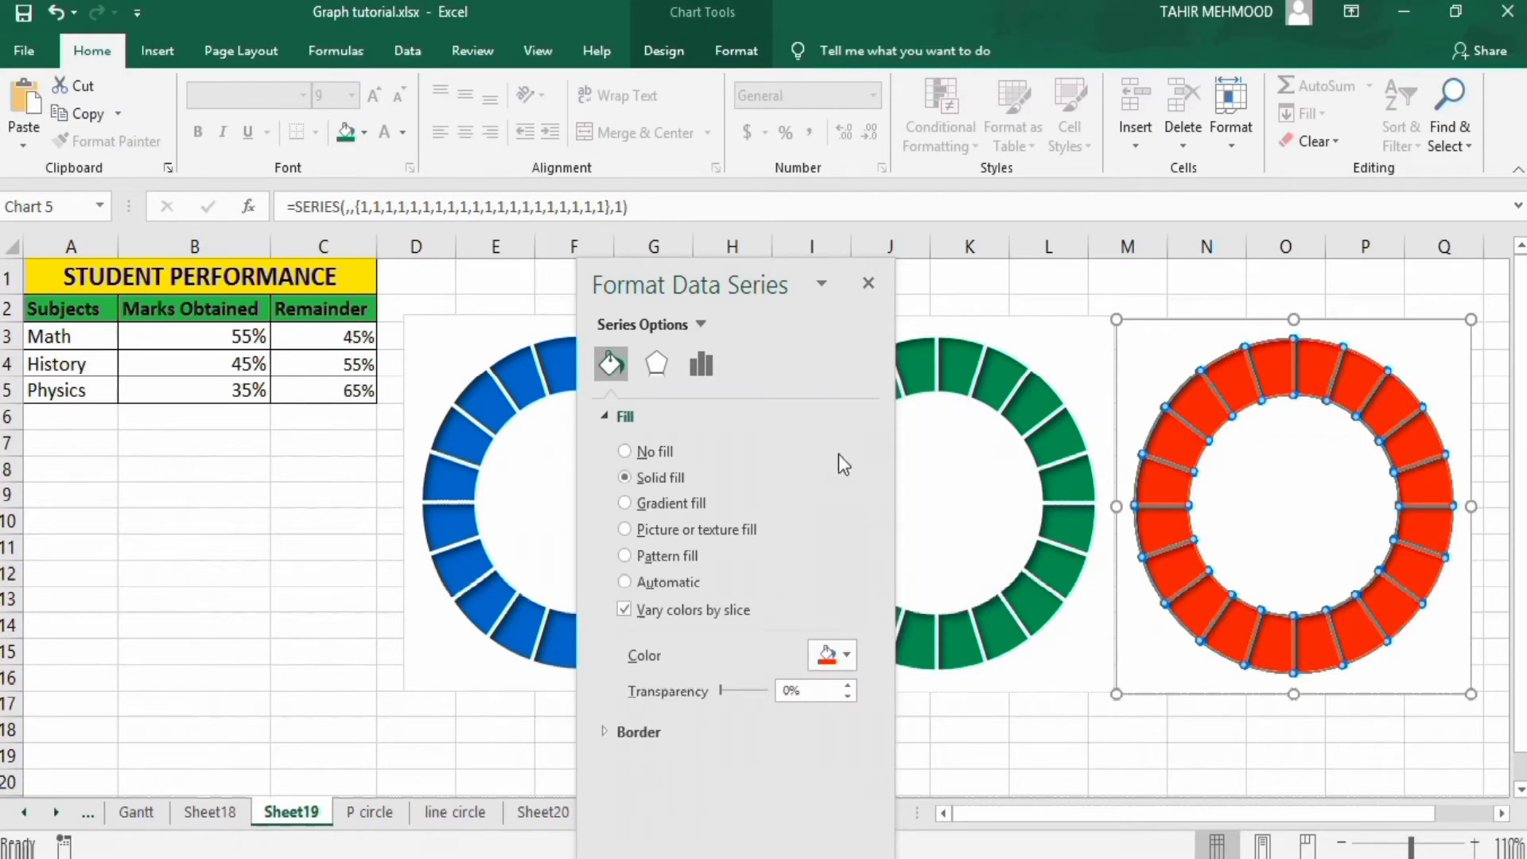
pyautogui.click(868, 279)
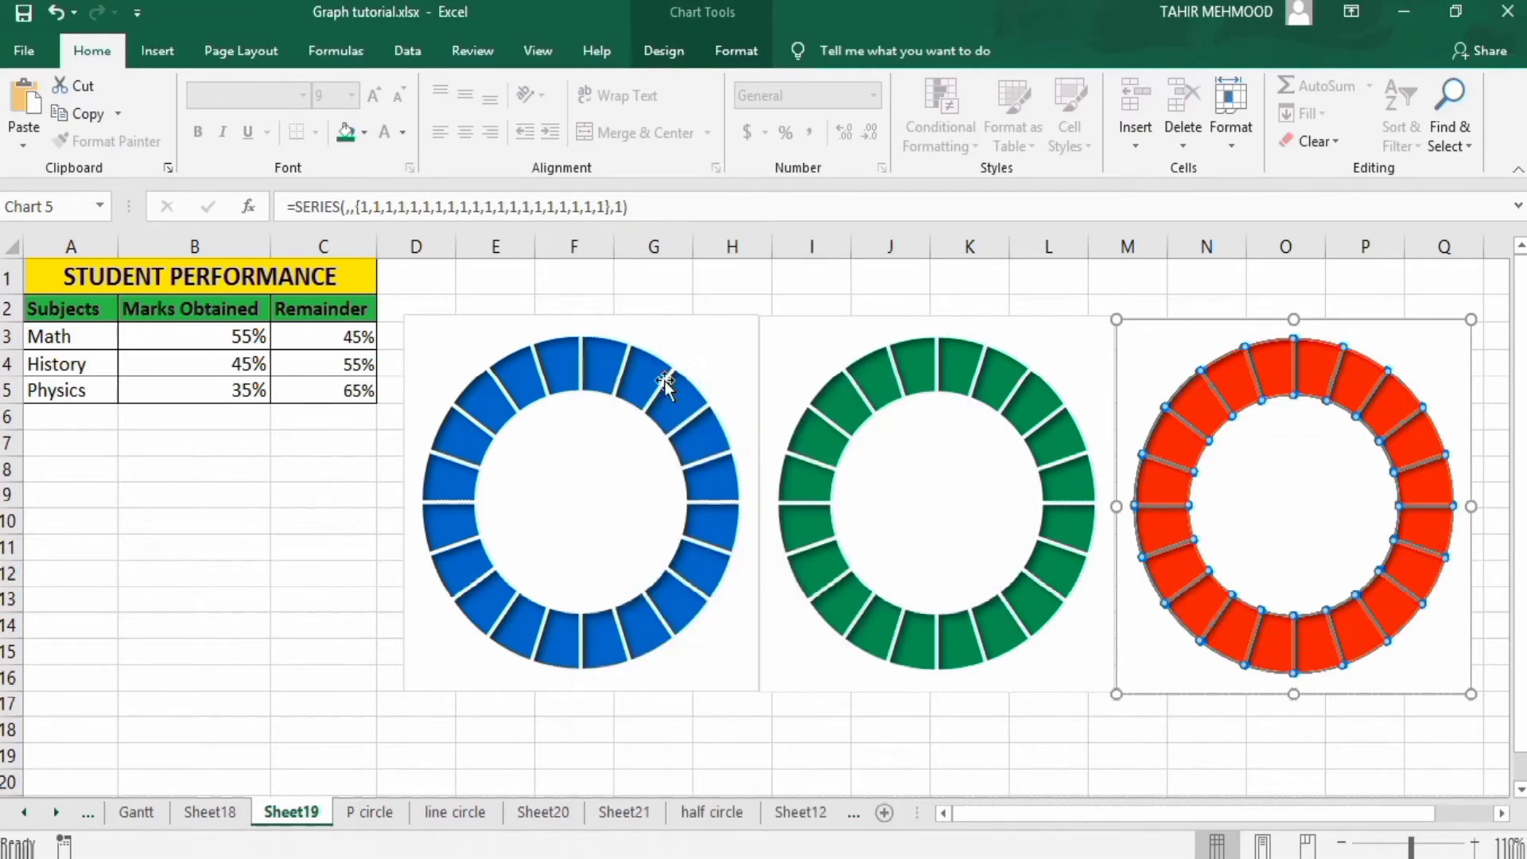
# Add a second data series to the blue chart using the Math values in B3:C3
pyautogui.rightClick(570, 422)
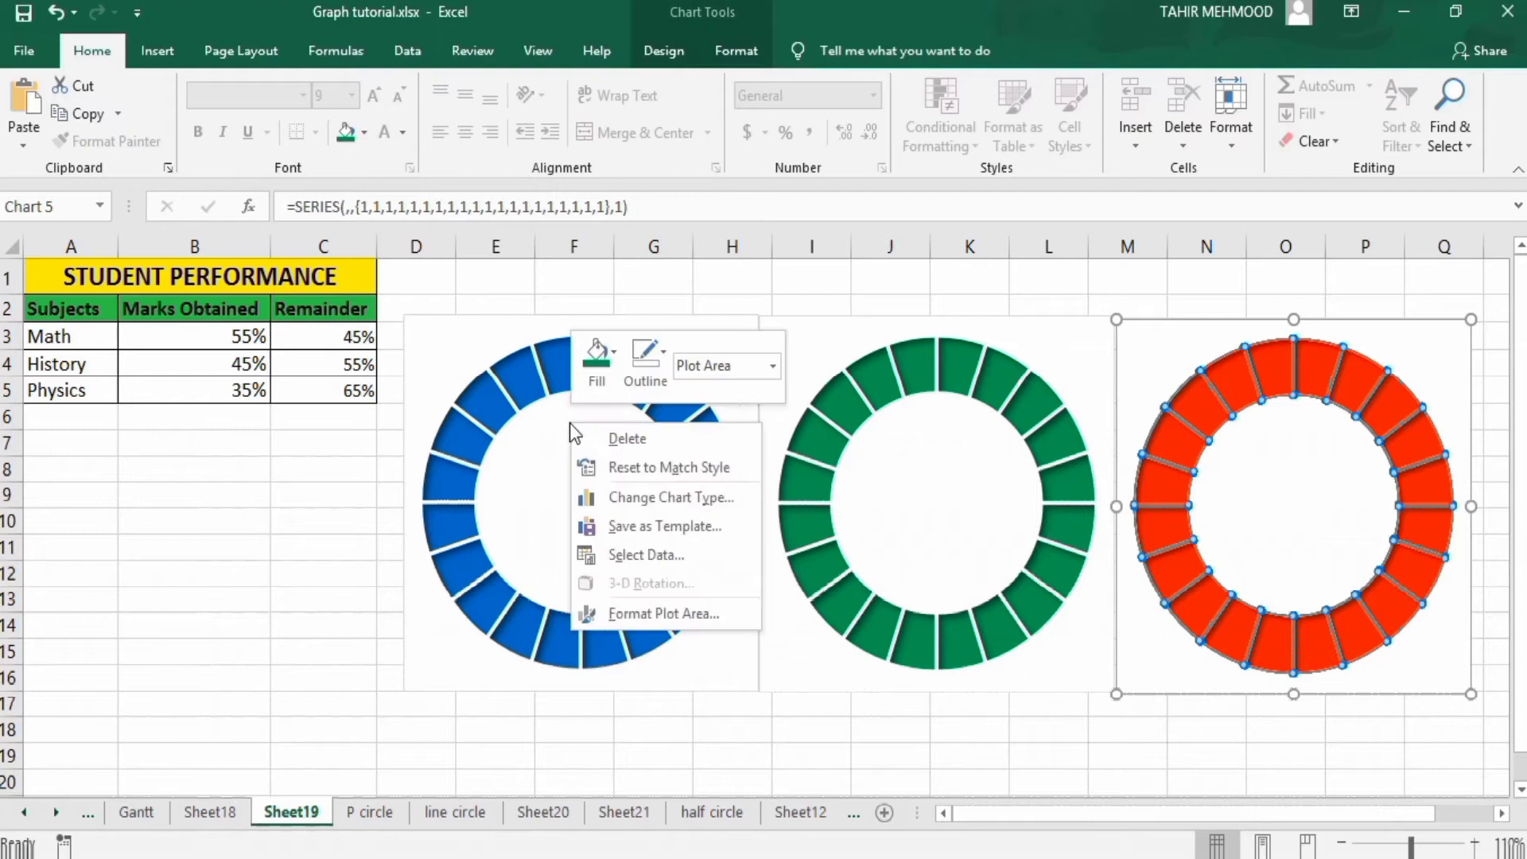
pyautogui.click(635, 553)
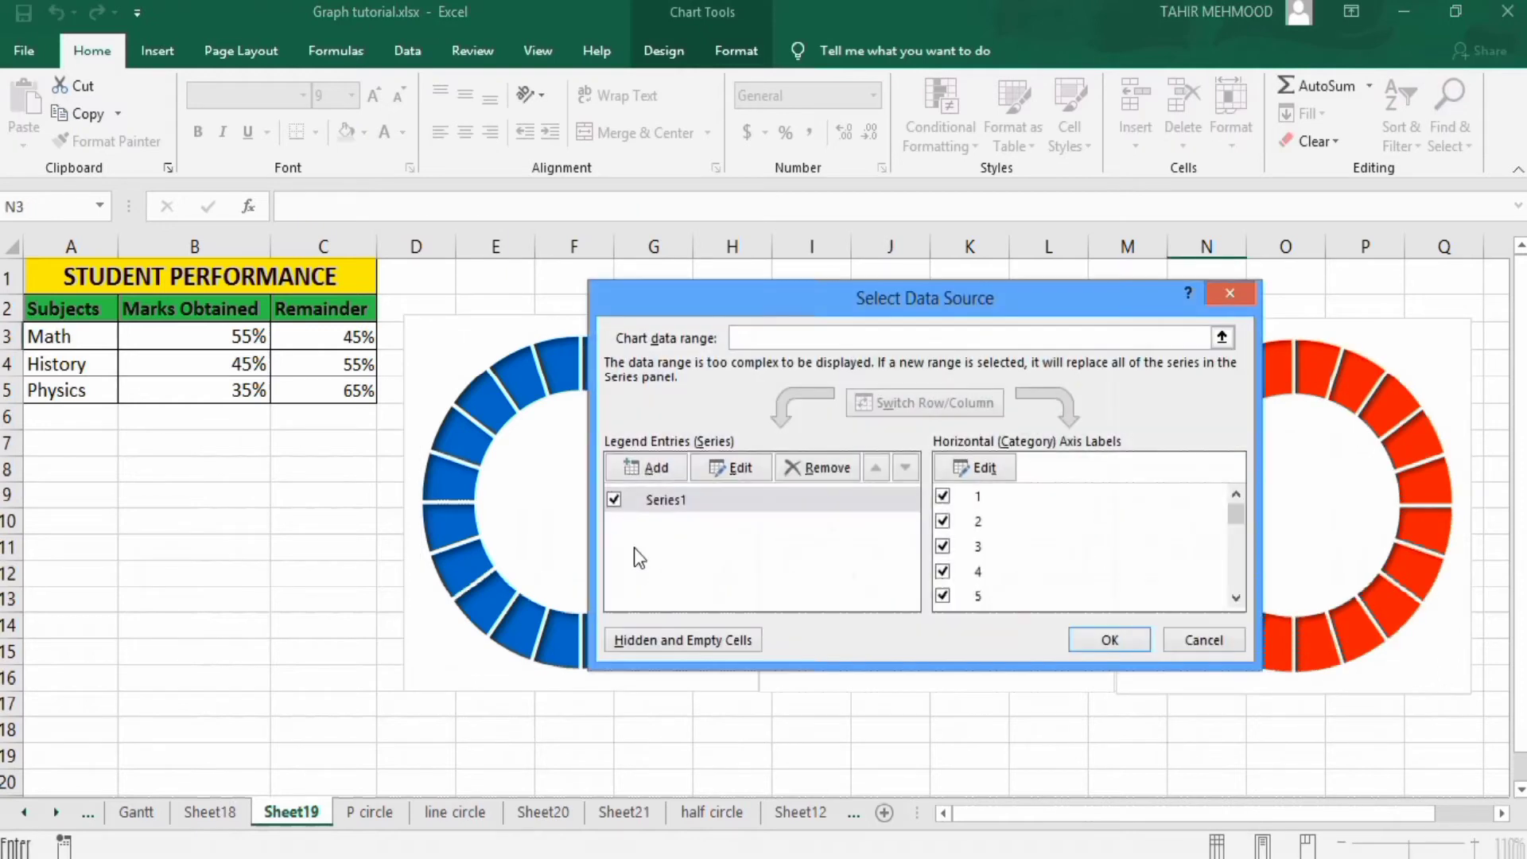
pyautogui.click(656, 469)
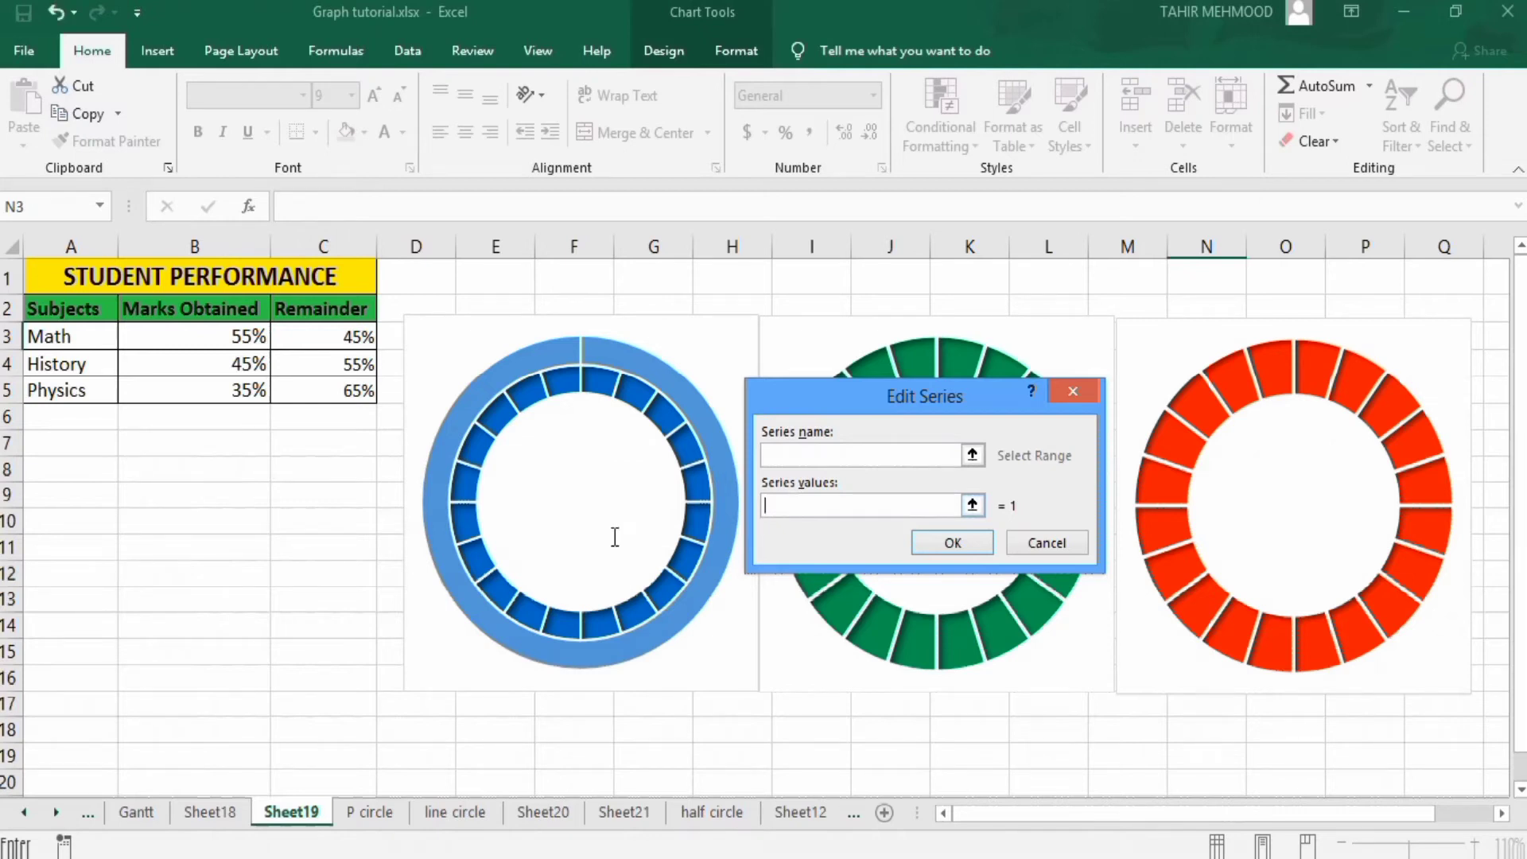
pyautogui.click(183, 344)
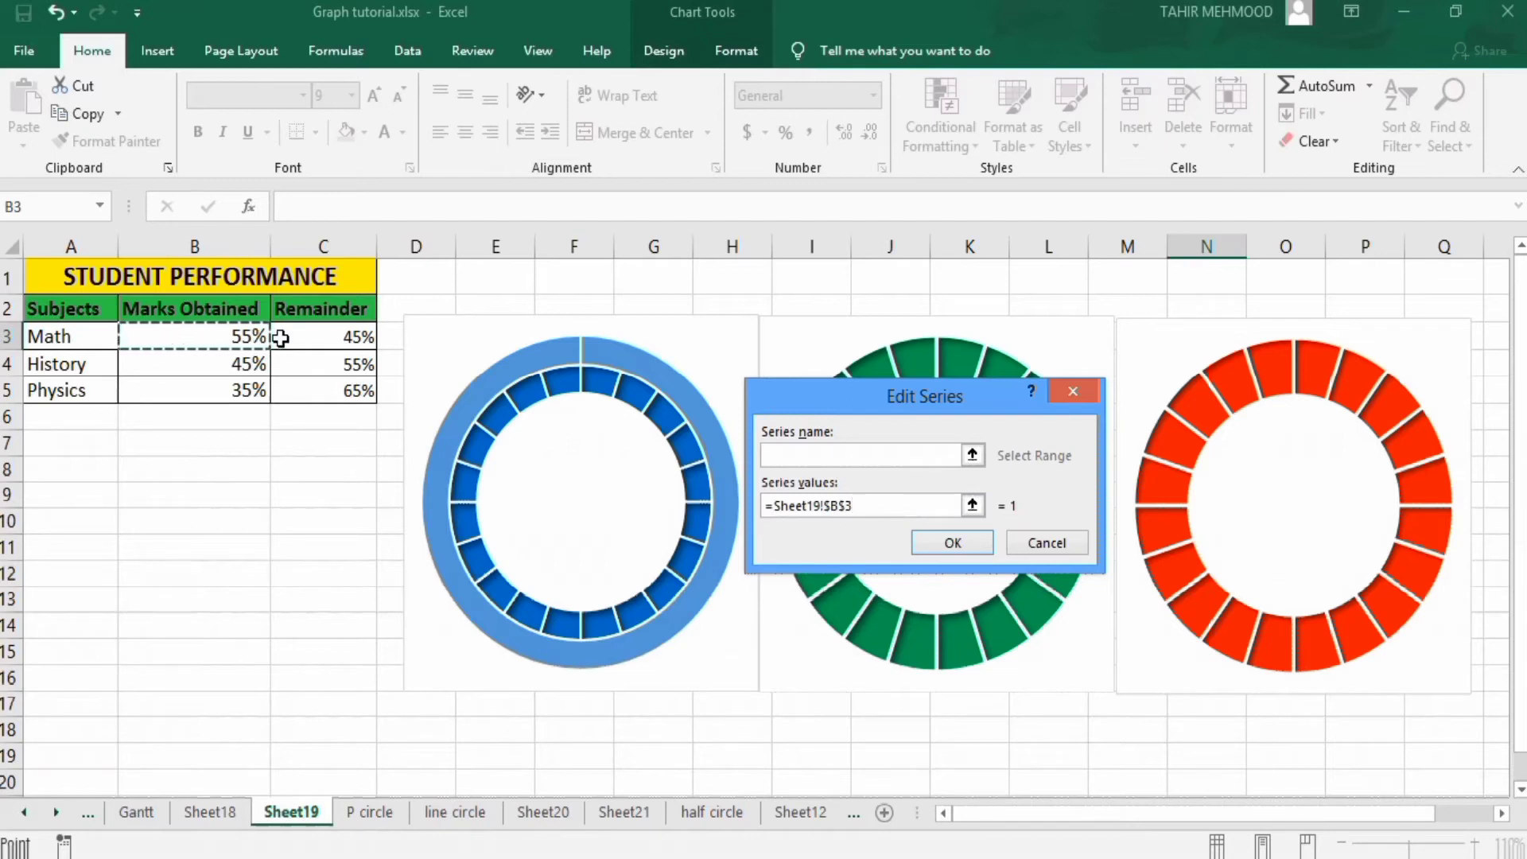
pyautogui.keyDown('shift'); pyautogui.click(329, 341); pyautogui.keyUp('shift')
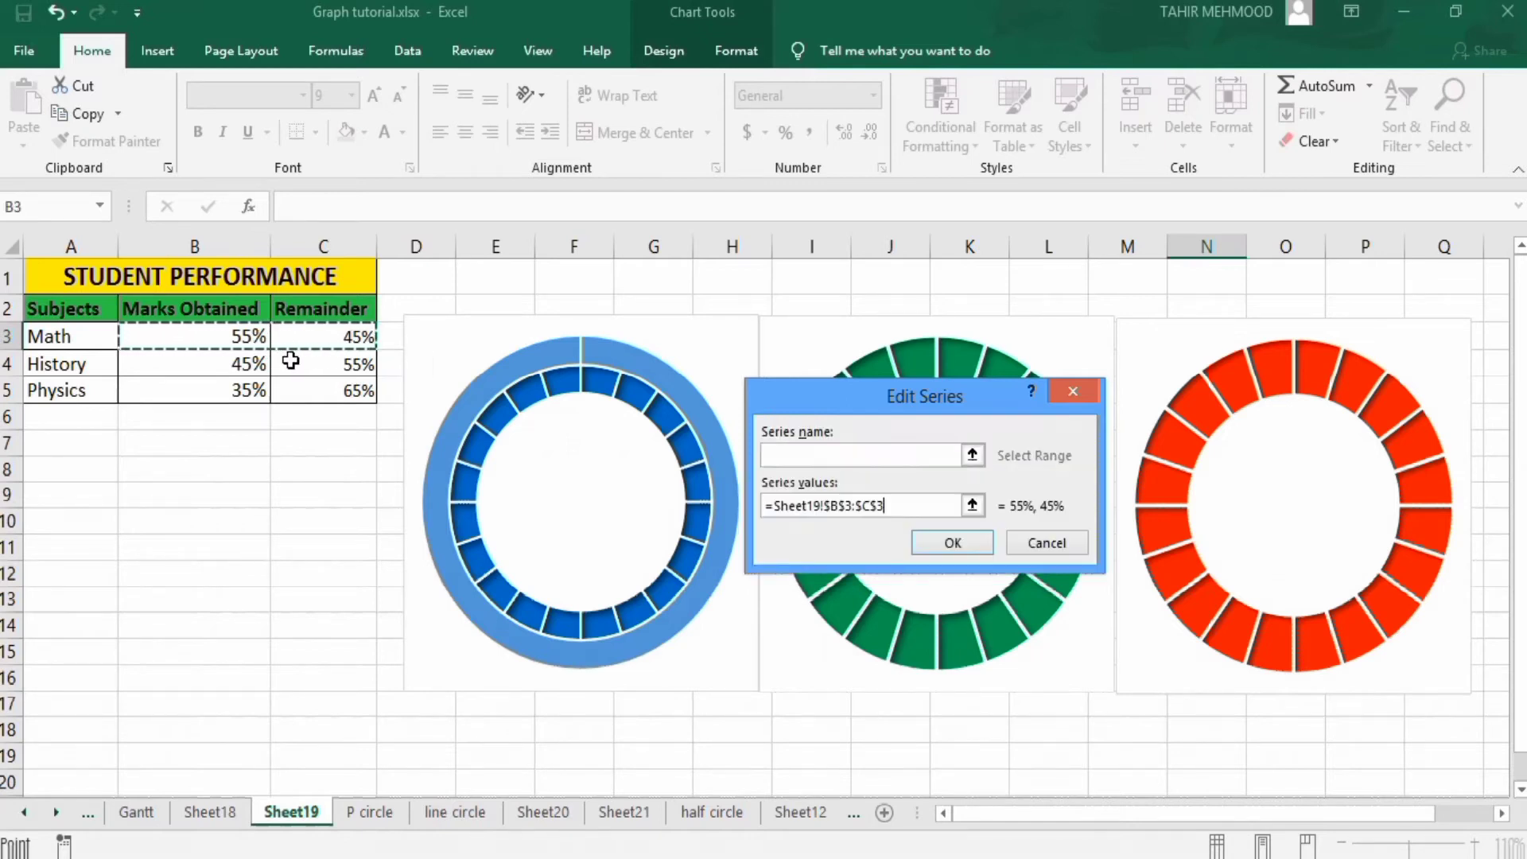
pyautogui.click(986, 544)
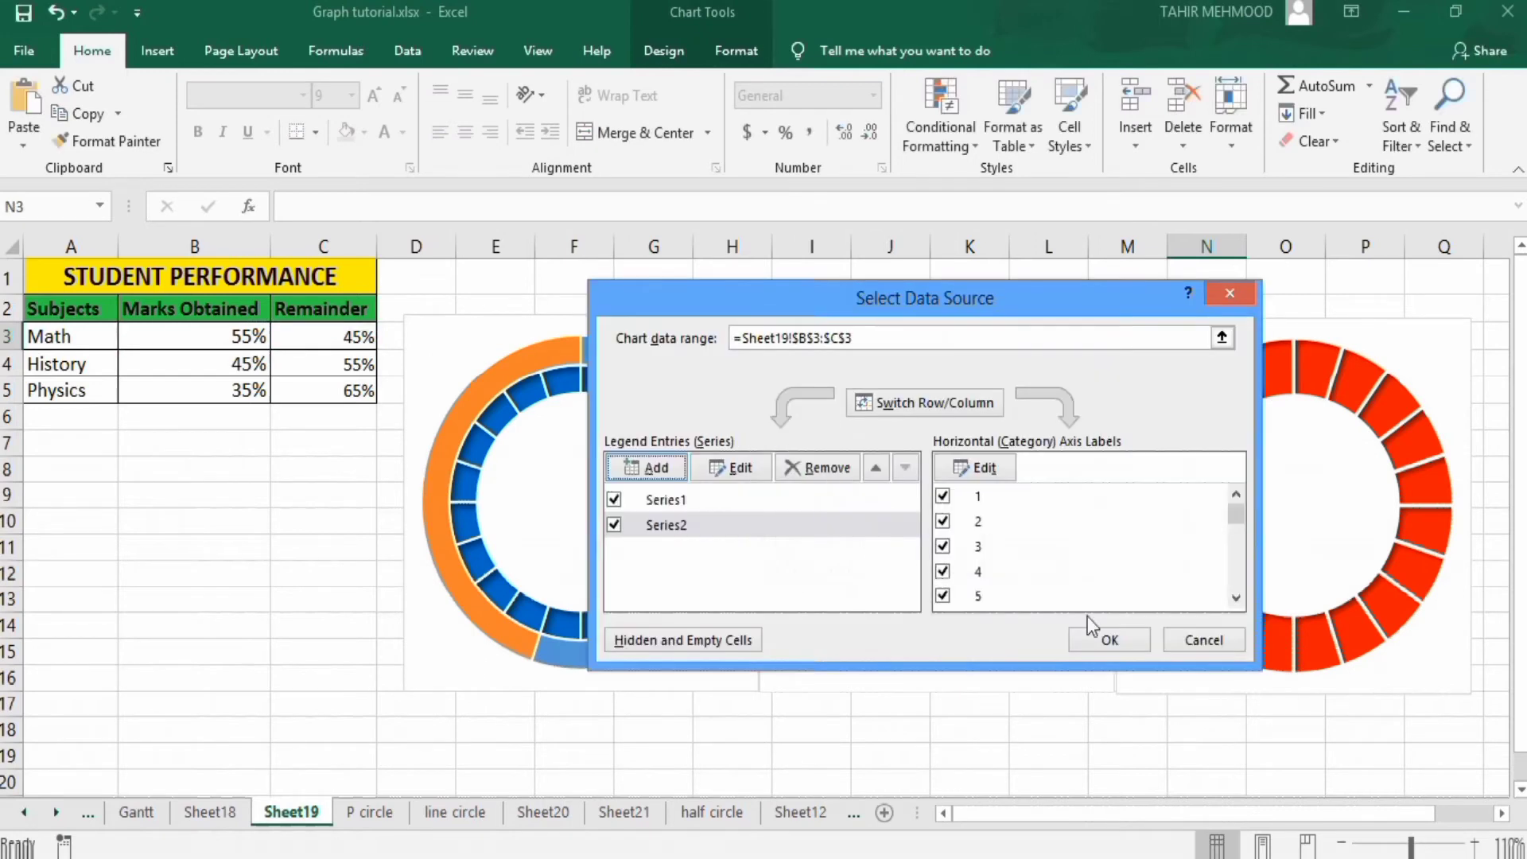
pyautogui.click(1110, 640)
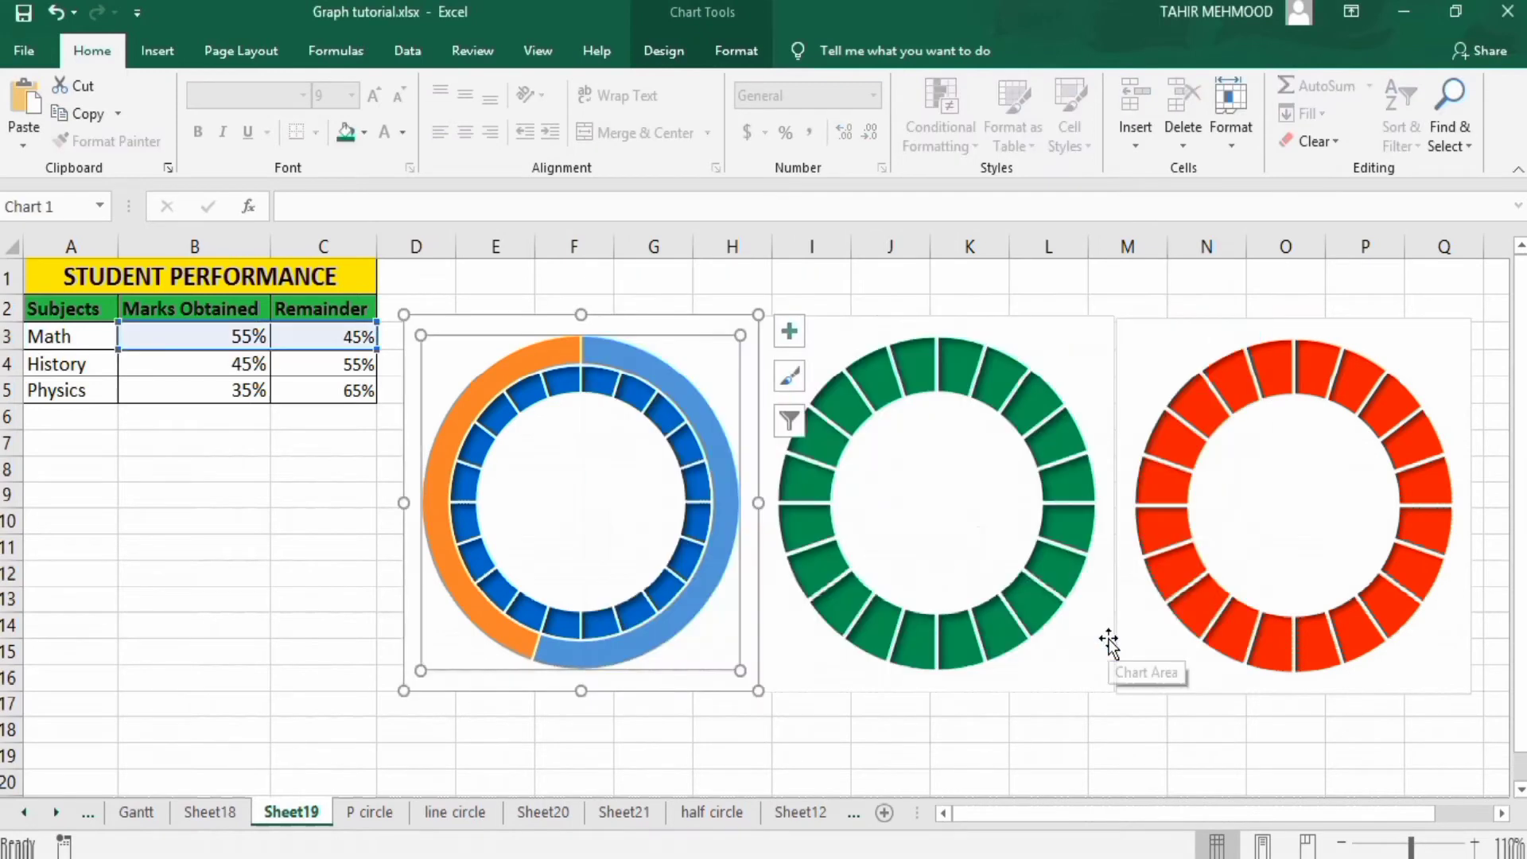
# Add a second data series to the green chart using the History values in B4:C4
pyautogui.rightClick(894, 450)
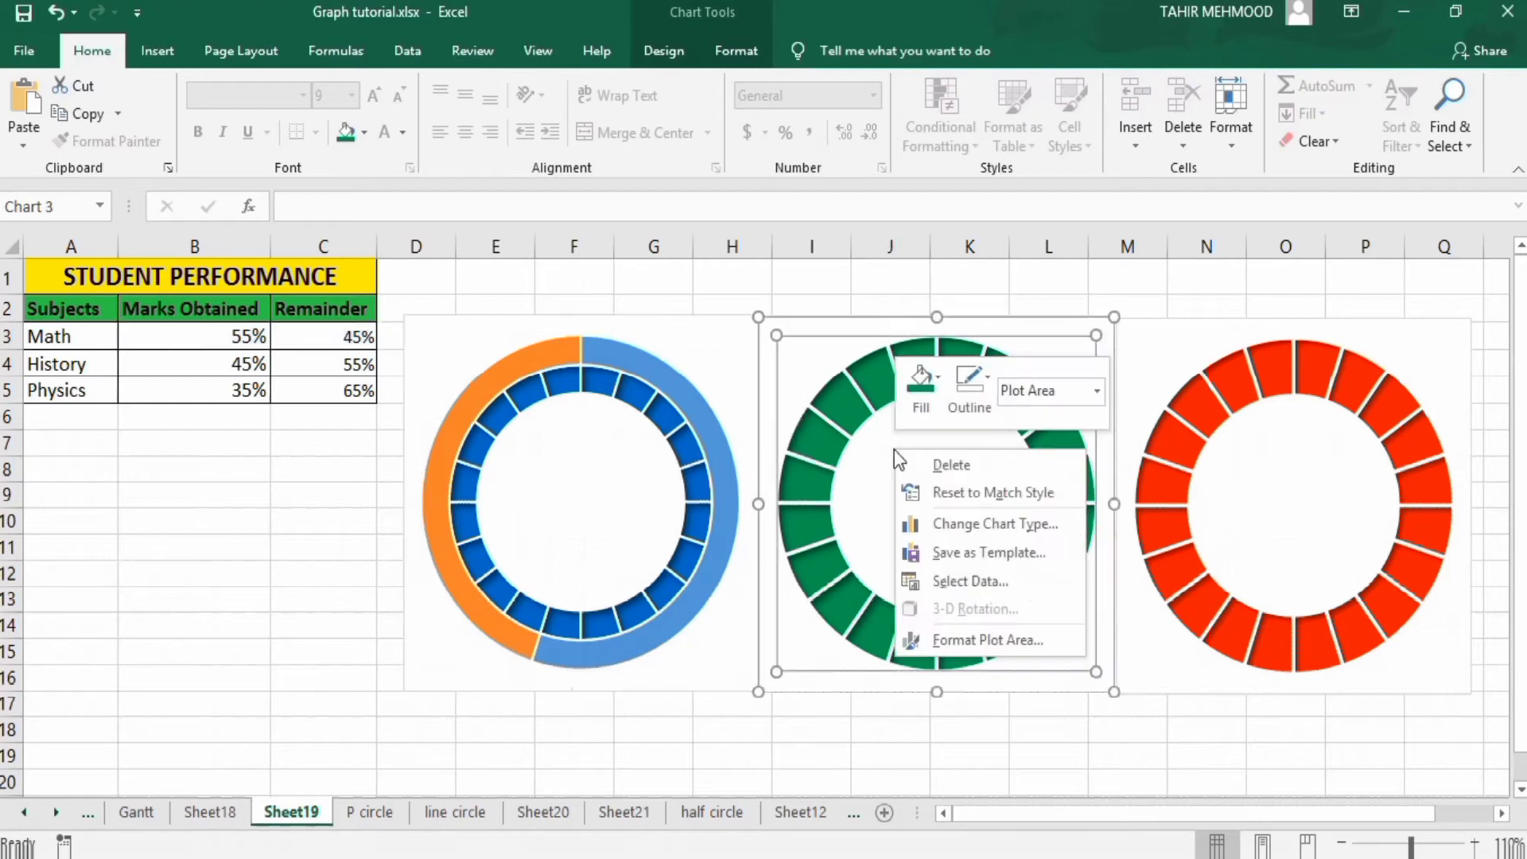
pyautogui.click(978, 583)
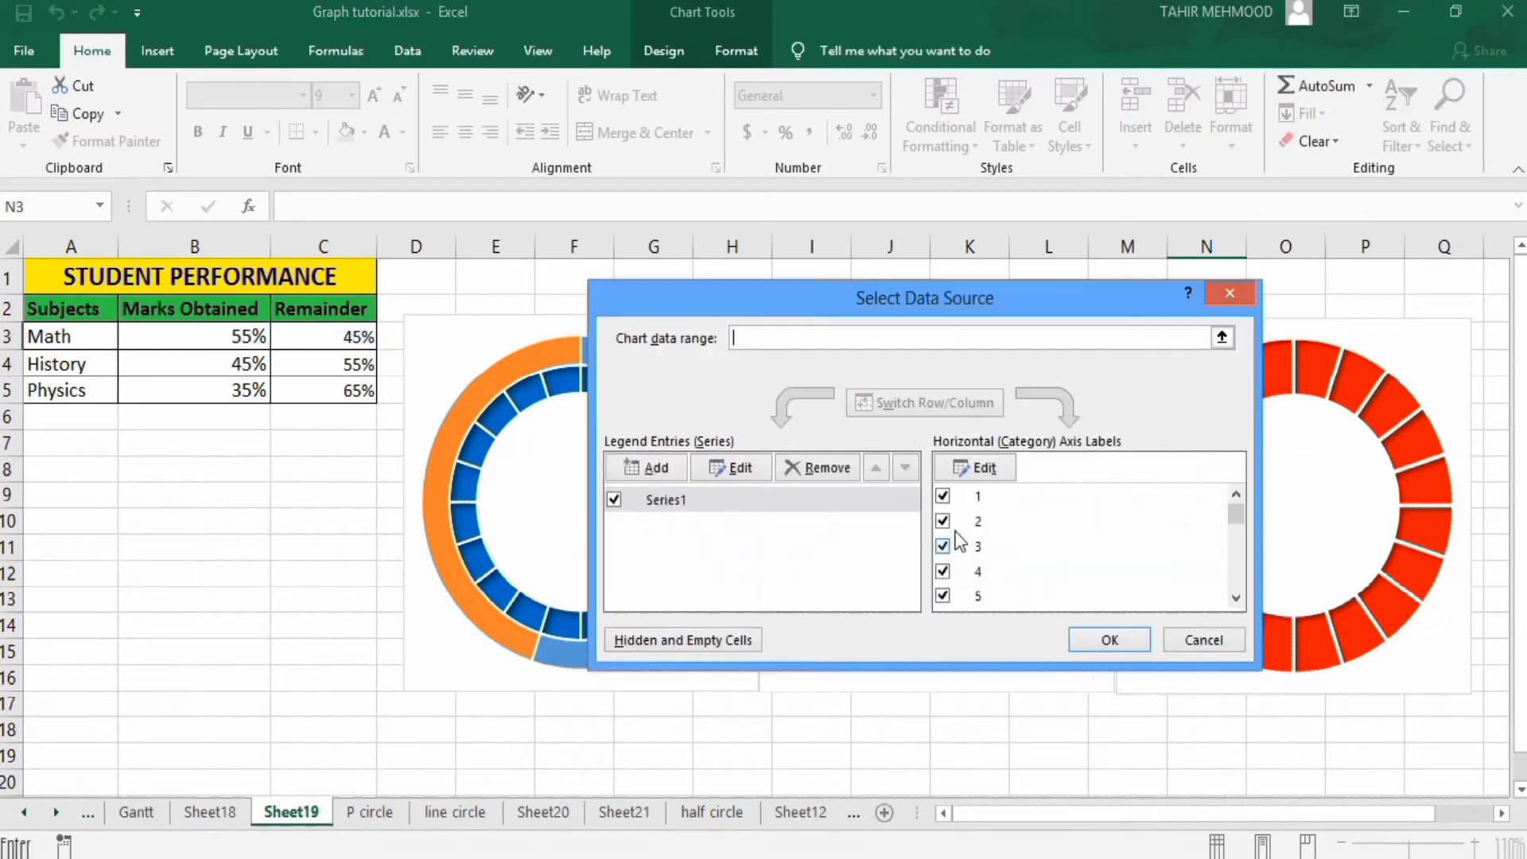
pyautogui.click(654, 469)
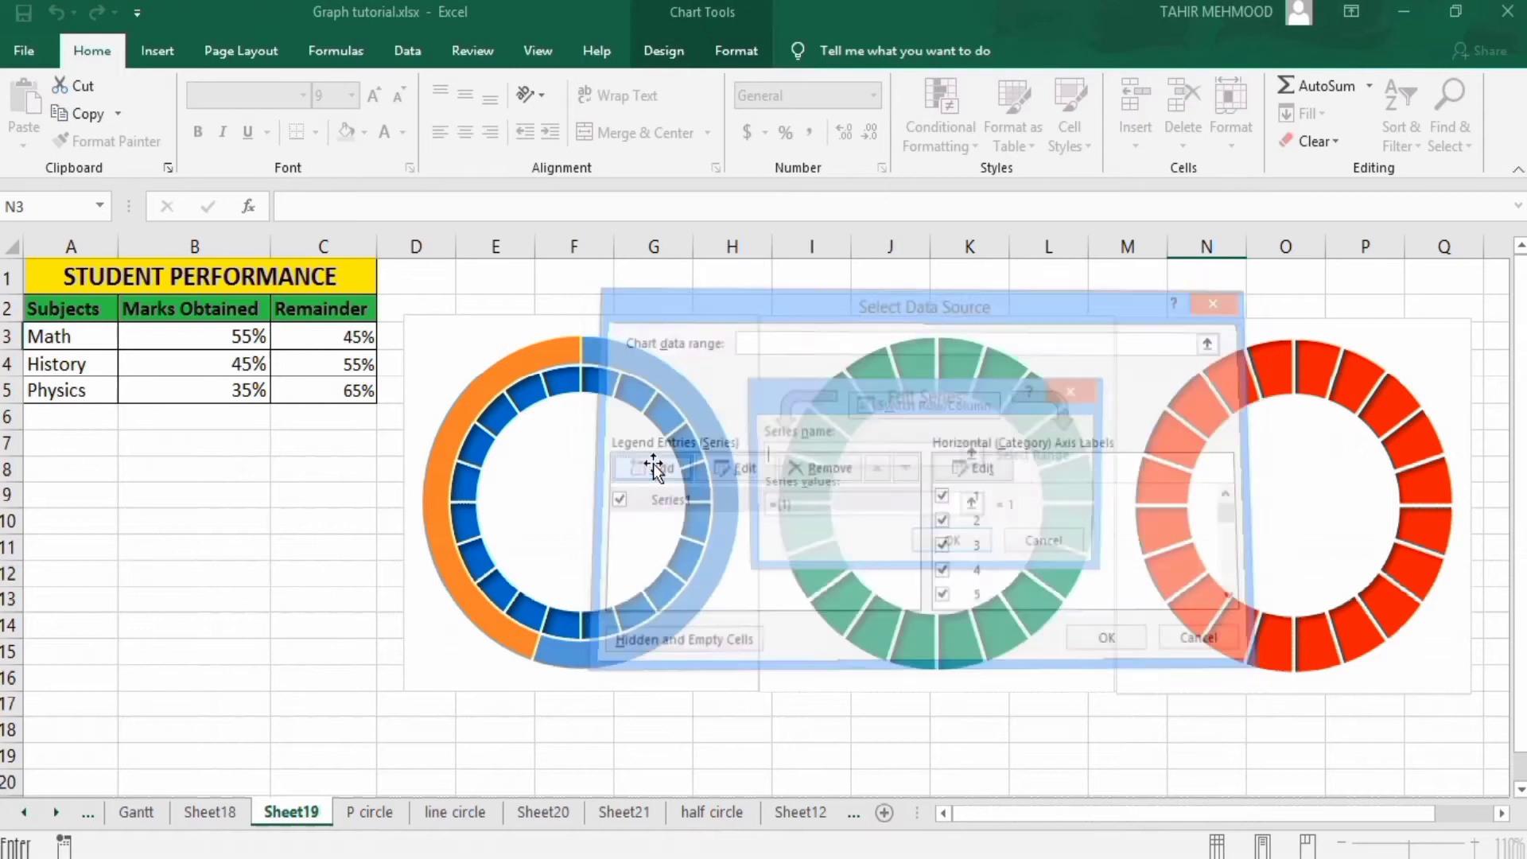
pyautogui.click(835, 503)
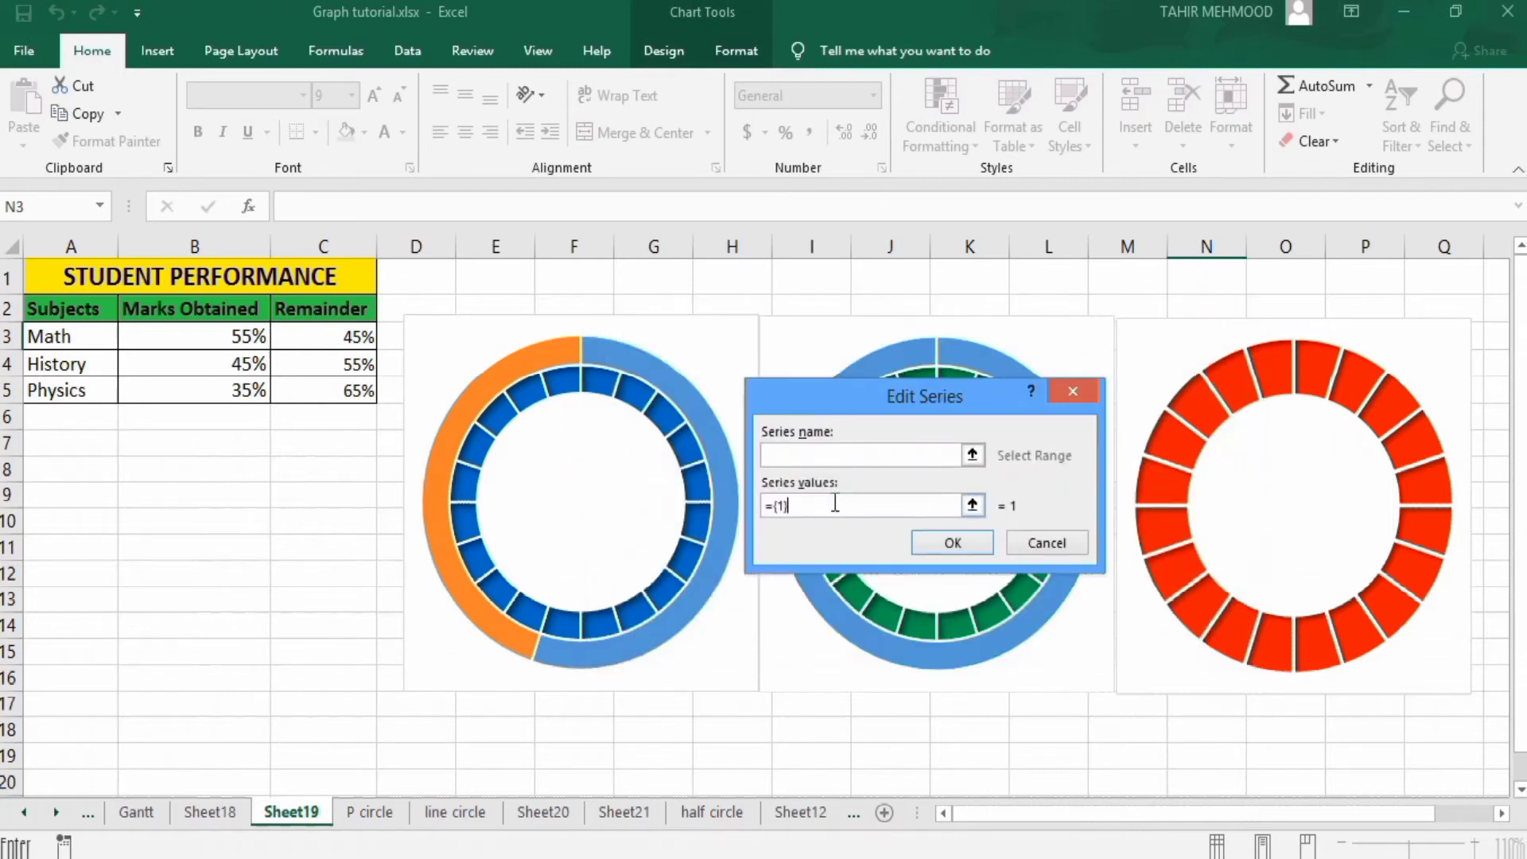
pyautogui.press('BackSpace')
pyautogui.press('BackSpace')
pyautogui.press('BackSpace')
pyautogui.press('BackSpace')
pyautogui.moveTo(161, 367); pyautogui.dragTo(303, 366)
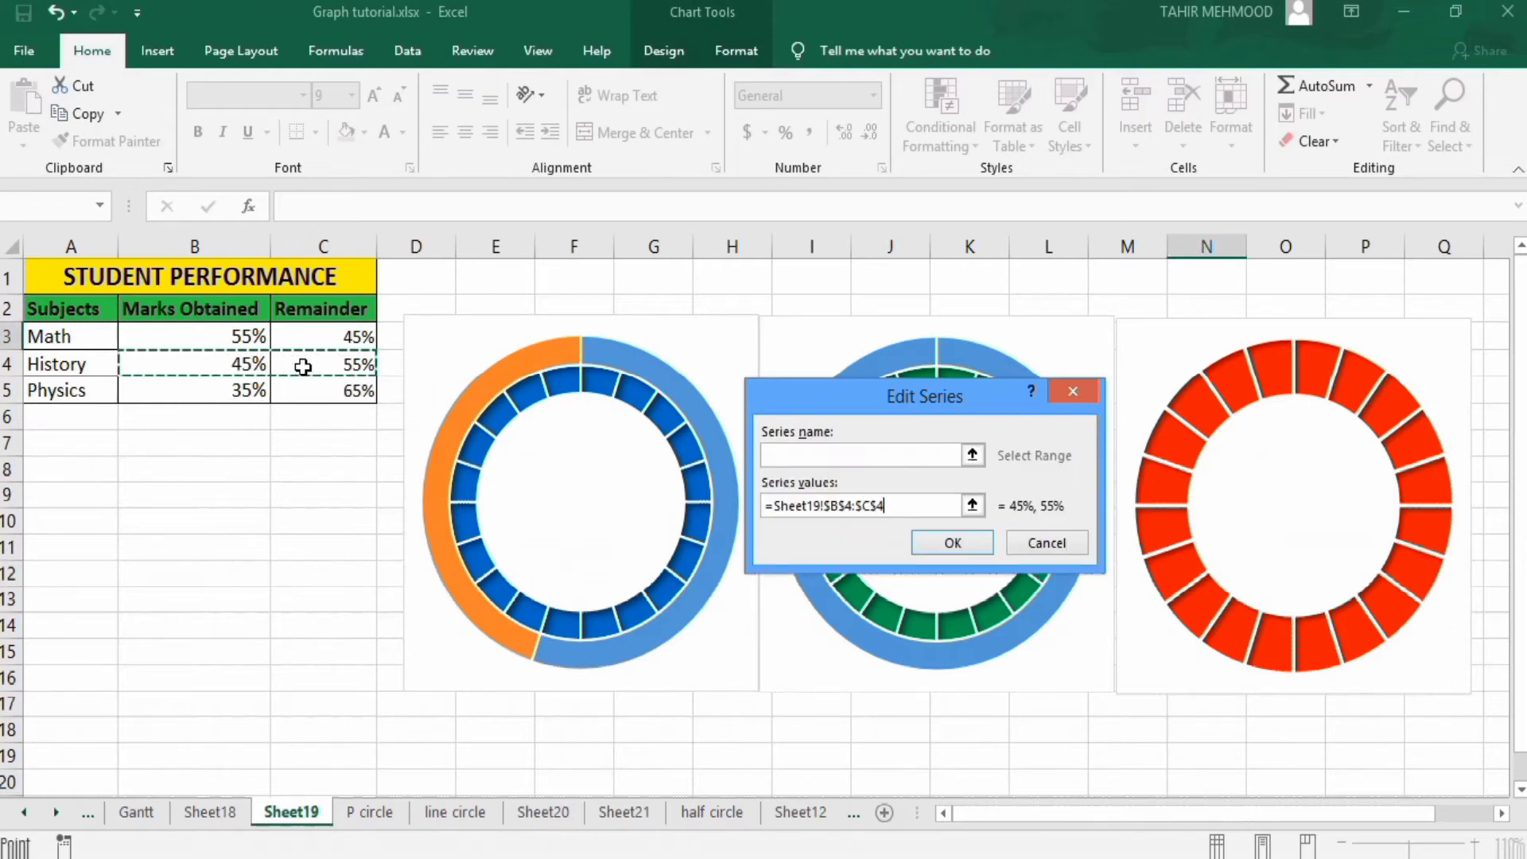
pyautogui.click(933, 540)
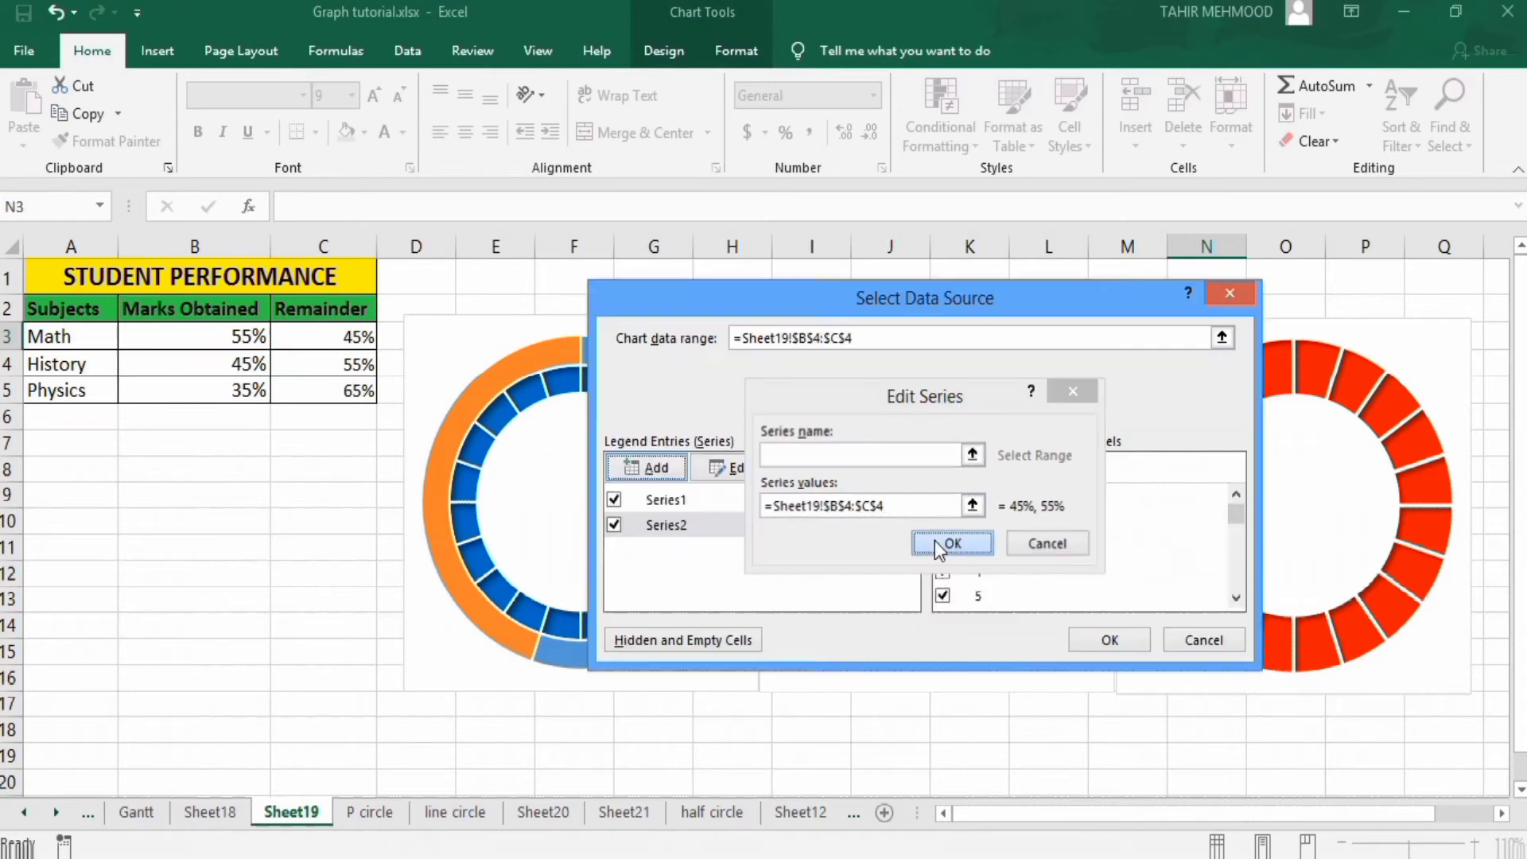
pyautogui.click(1101, 638)
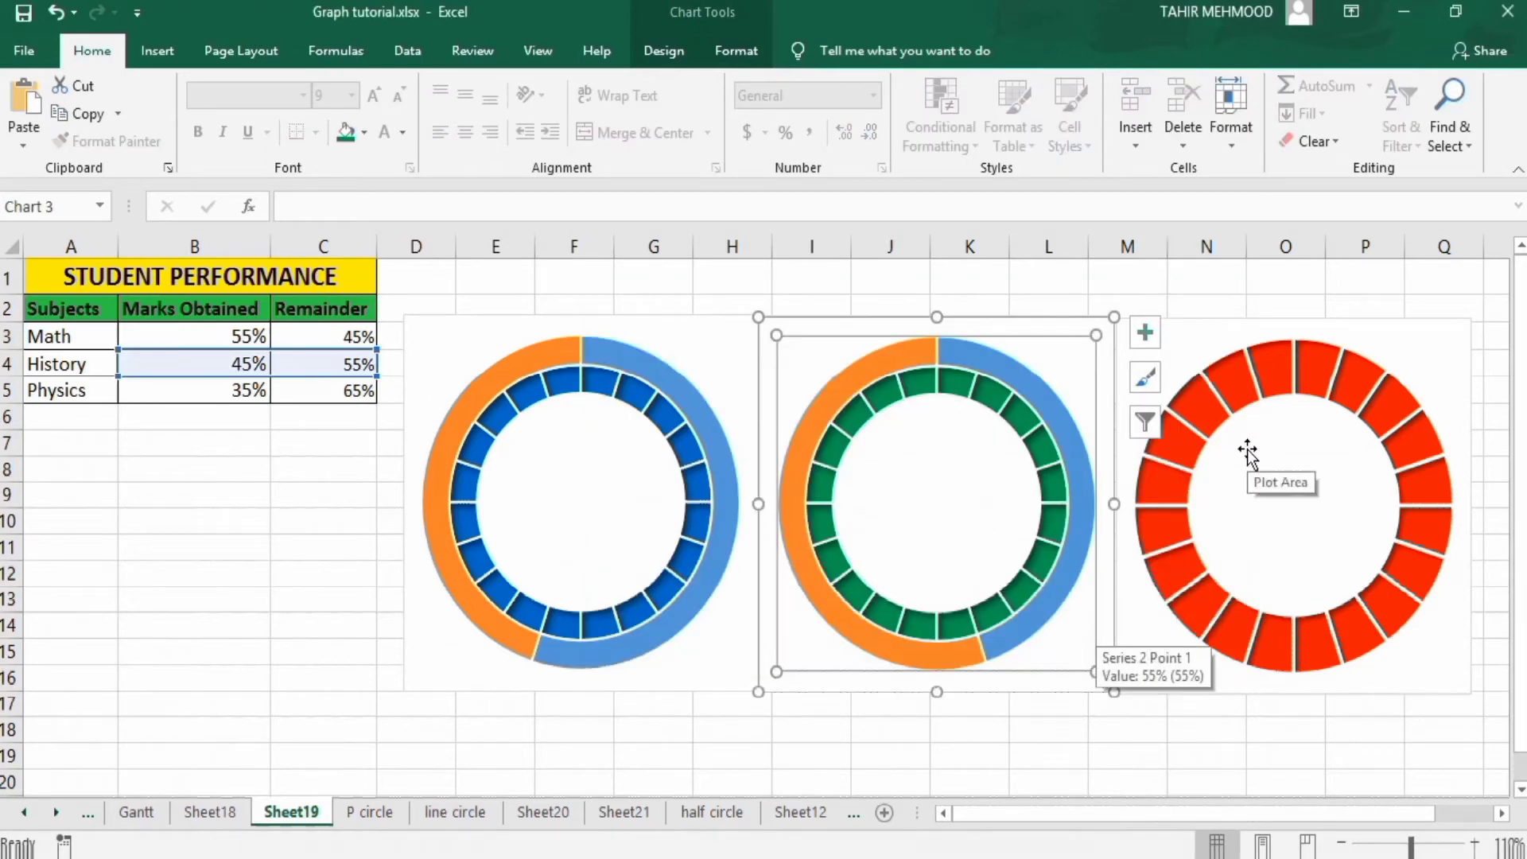
# Add a second data series to the red chart using the Physics values in B5:C5
pyautogui.rightClick(1247, 450)
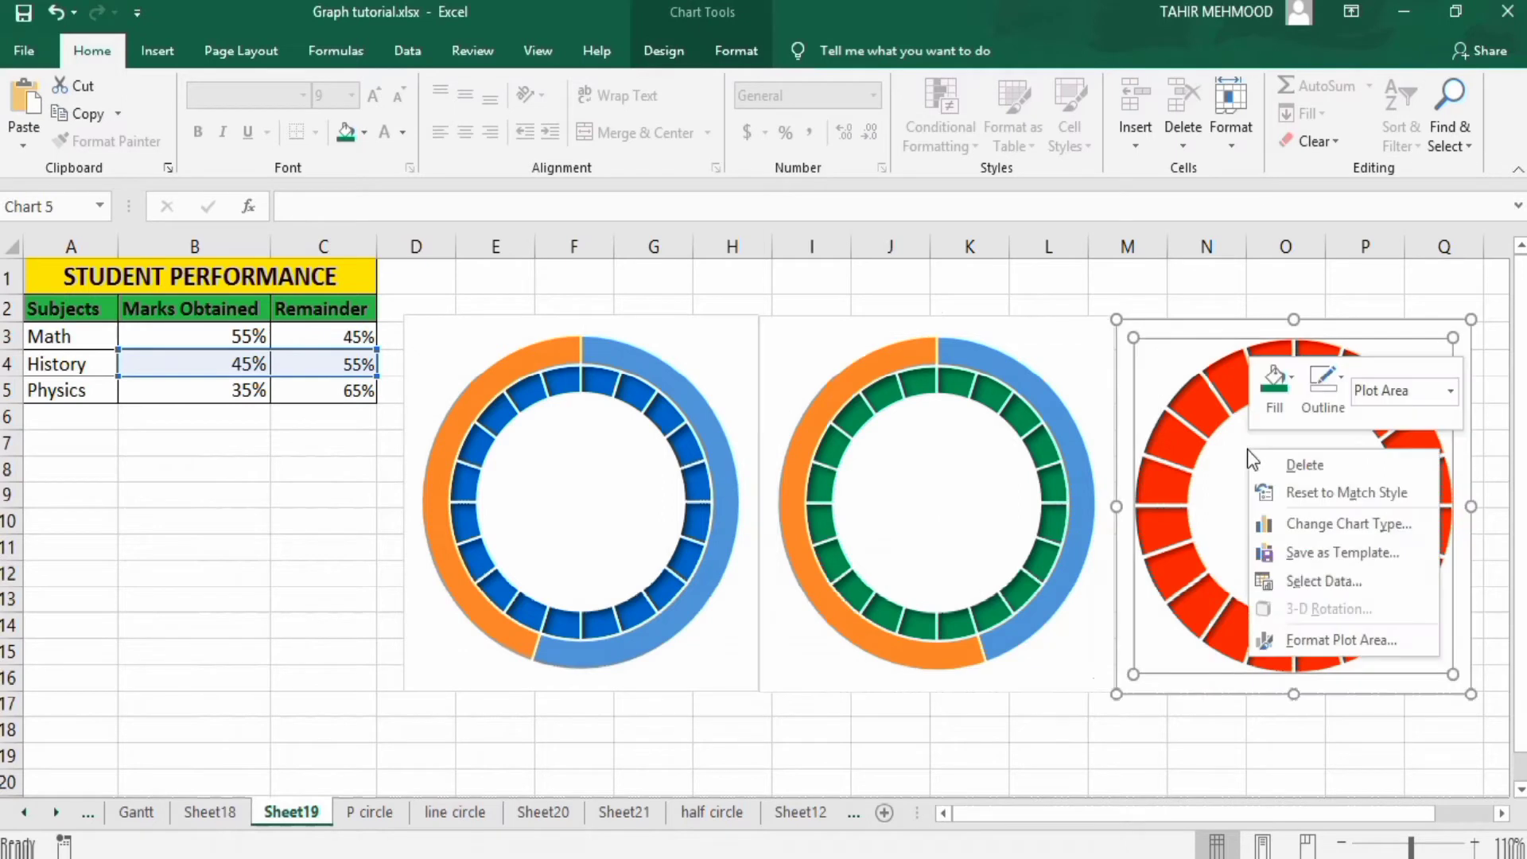
pyautogui.click(1308, 580)
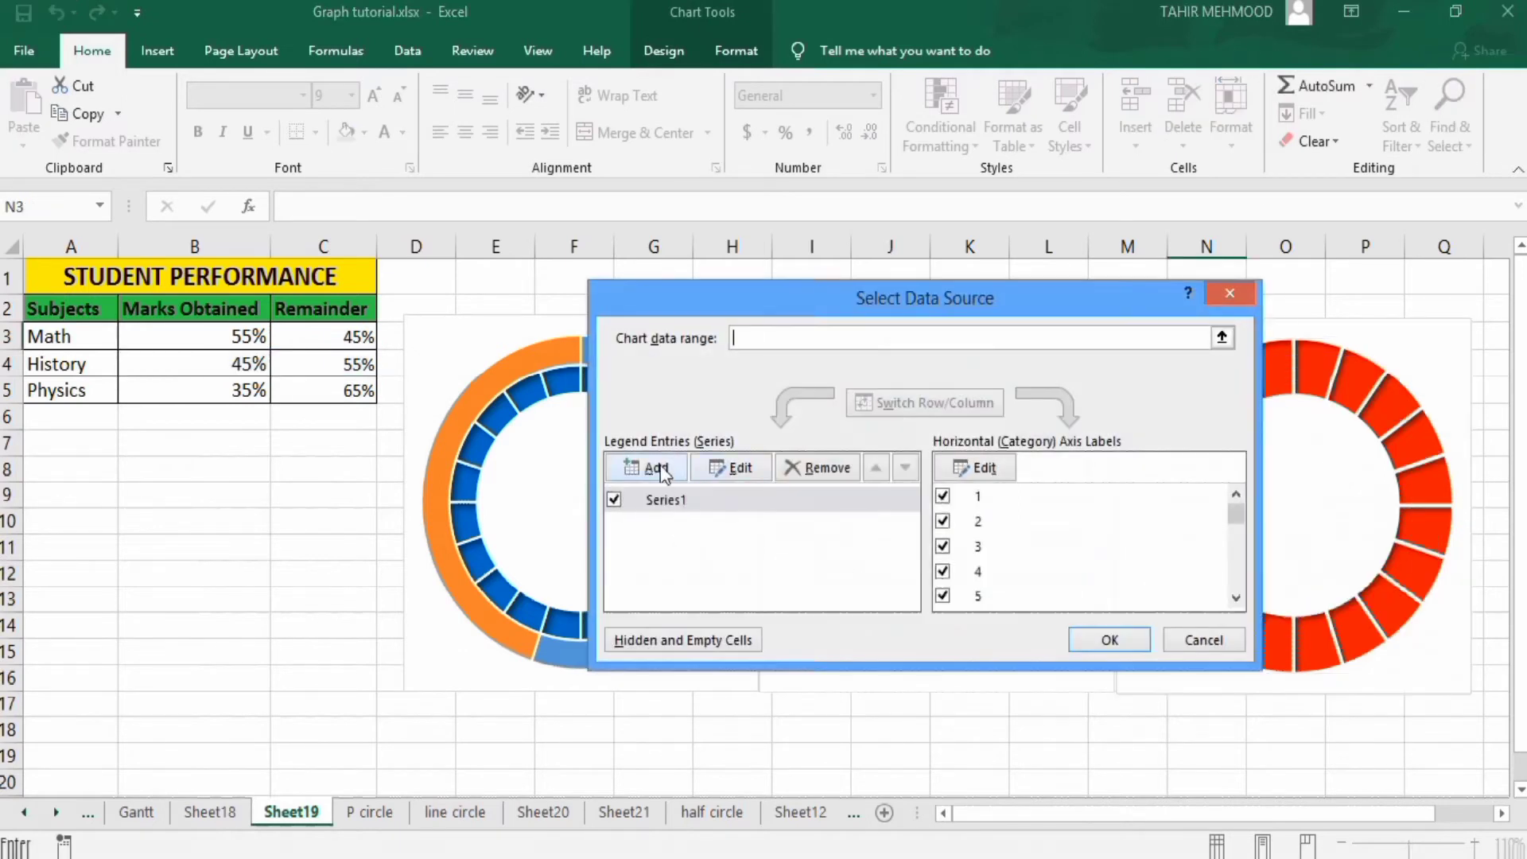
pyautogui.click(660, 467)
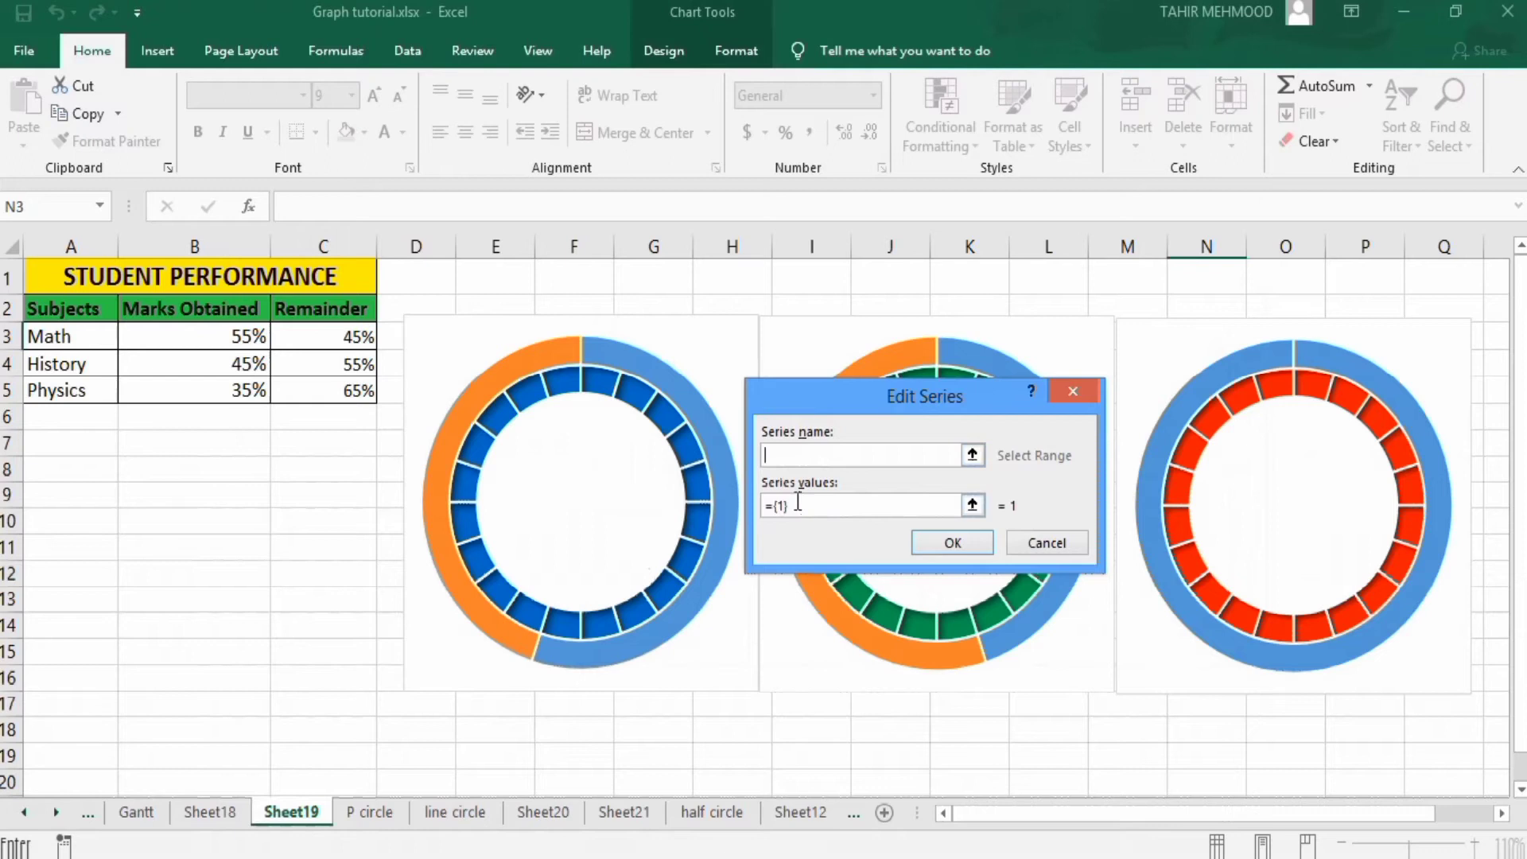
pyautogui.click(799, 504)
pyautogui.click(168, 390)
pyautogui.moveTo(192, 390); pyautogui.dragTo(290, 391)
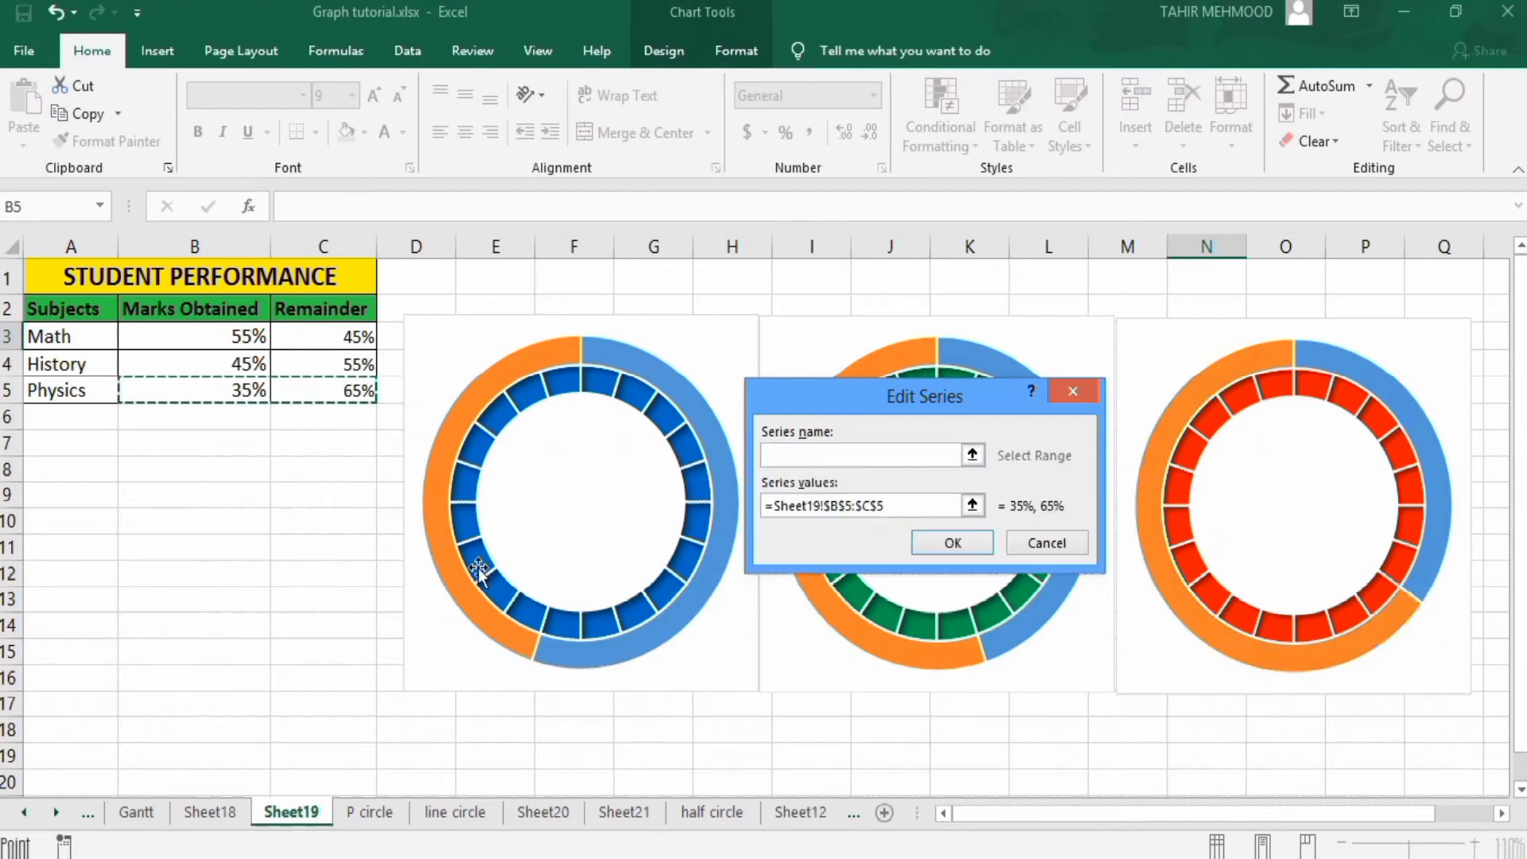
pyautogui.click(951, 543)
pyautogui.click(1105, 640)
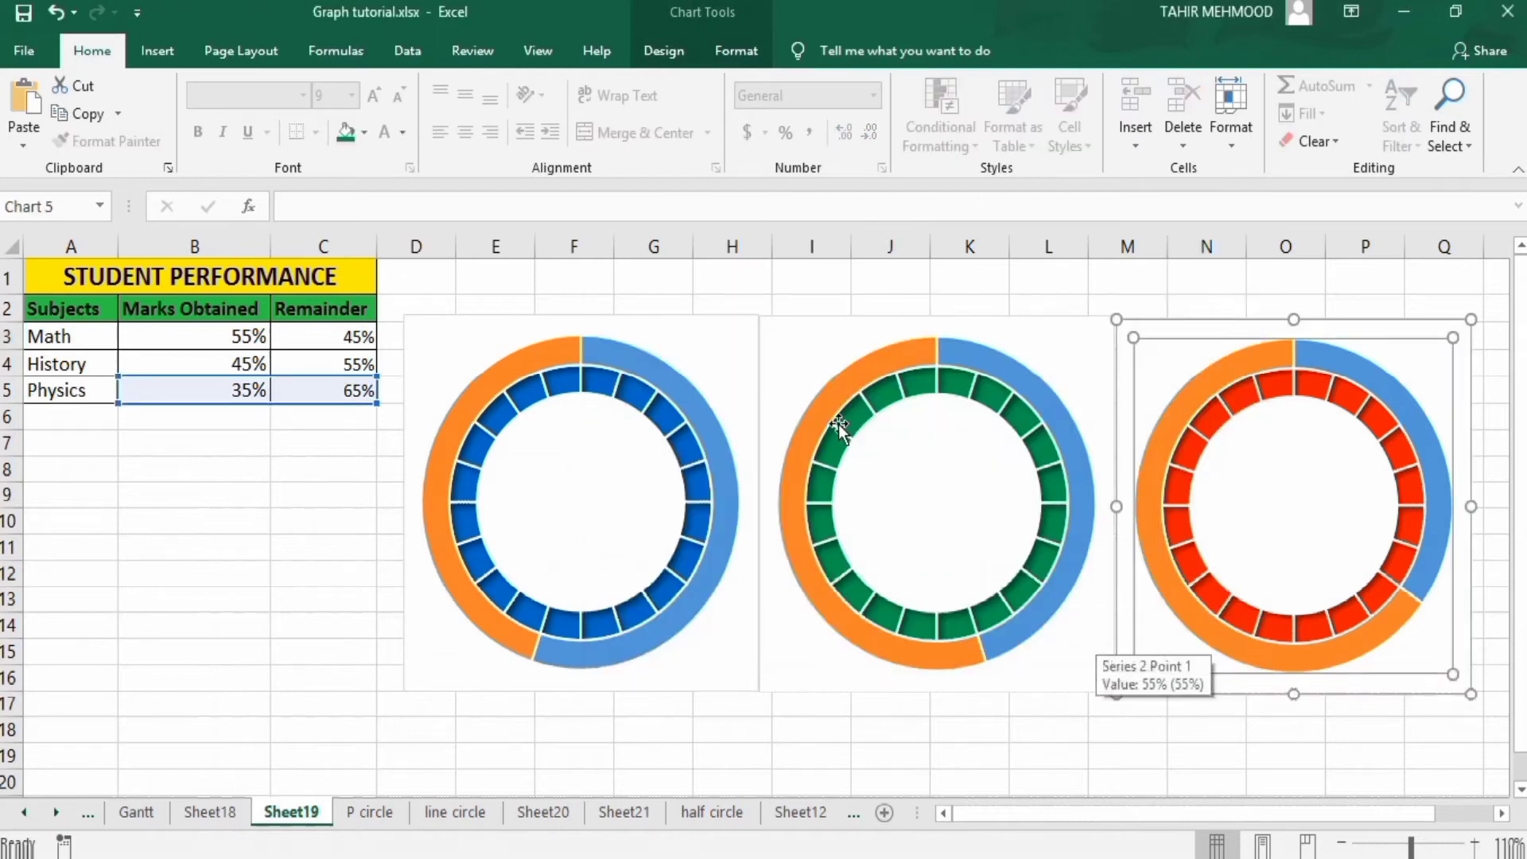
# Put the Math chart's Series2 on the secondary axis, keeping it as a doughnut
pyautogui.click(606, 350)
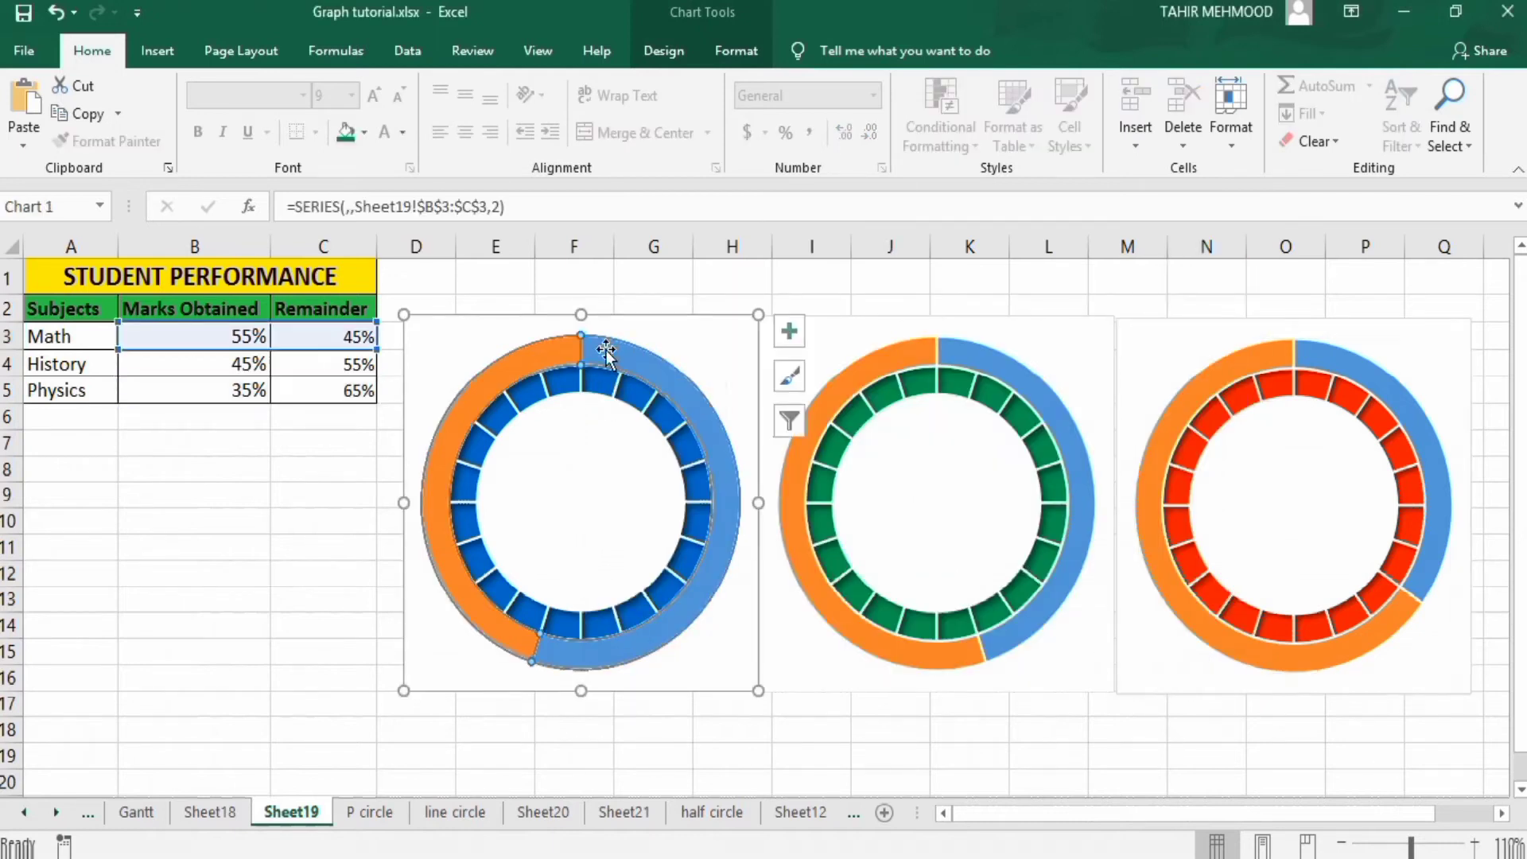
pyautogui.rightClick(606, 350)
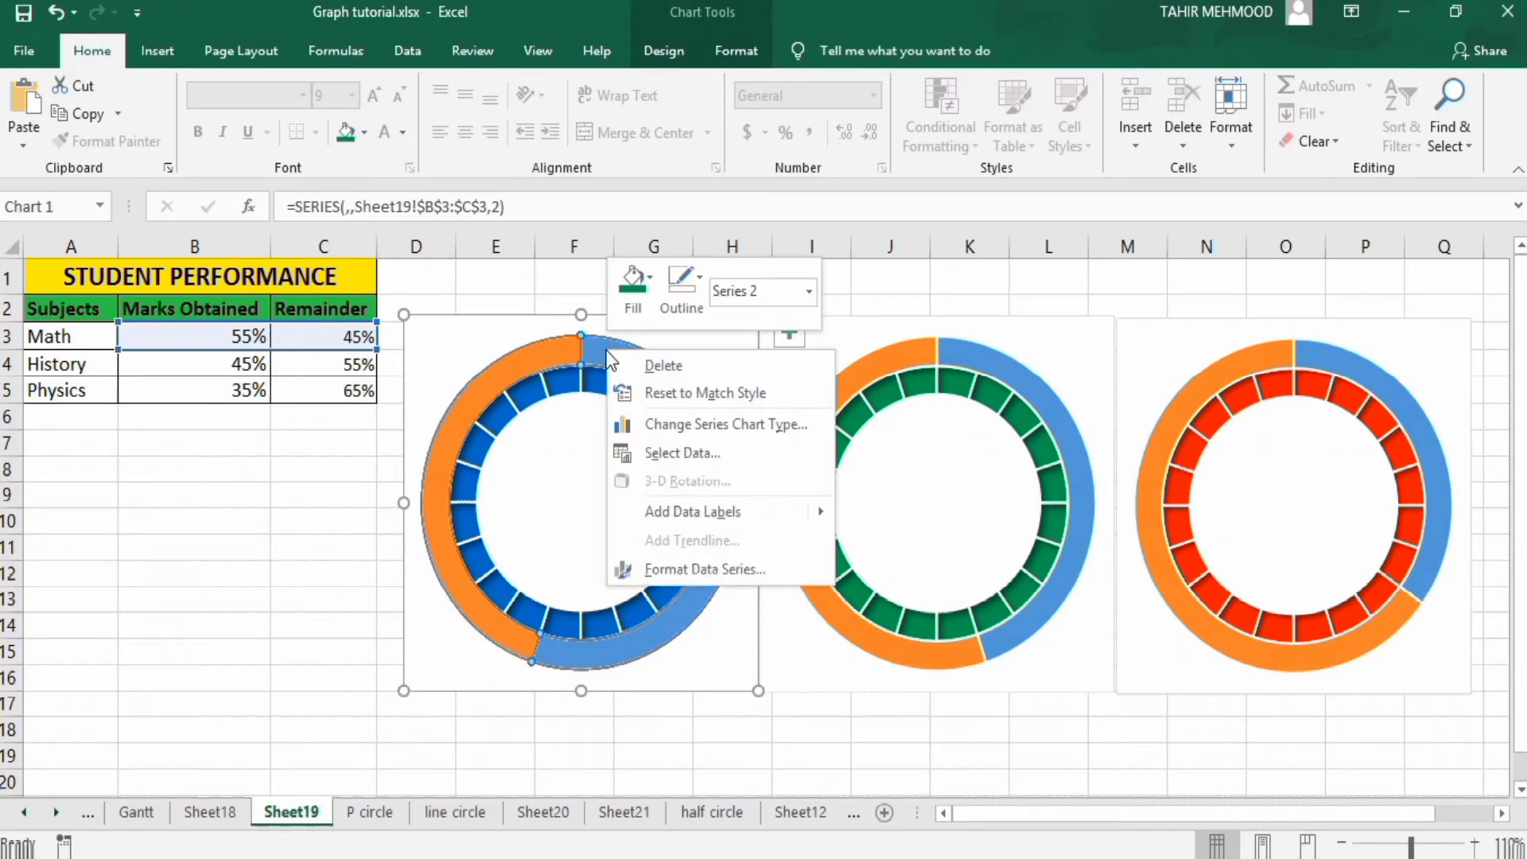
pyautogui.click(666, 425)
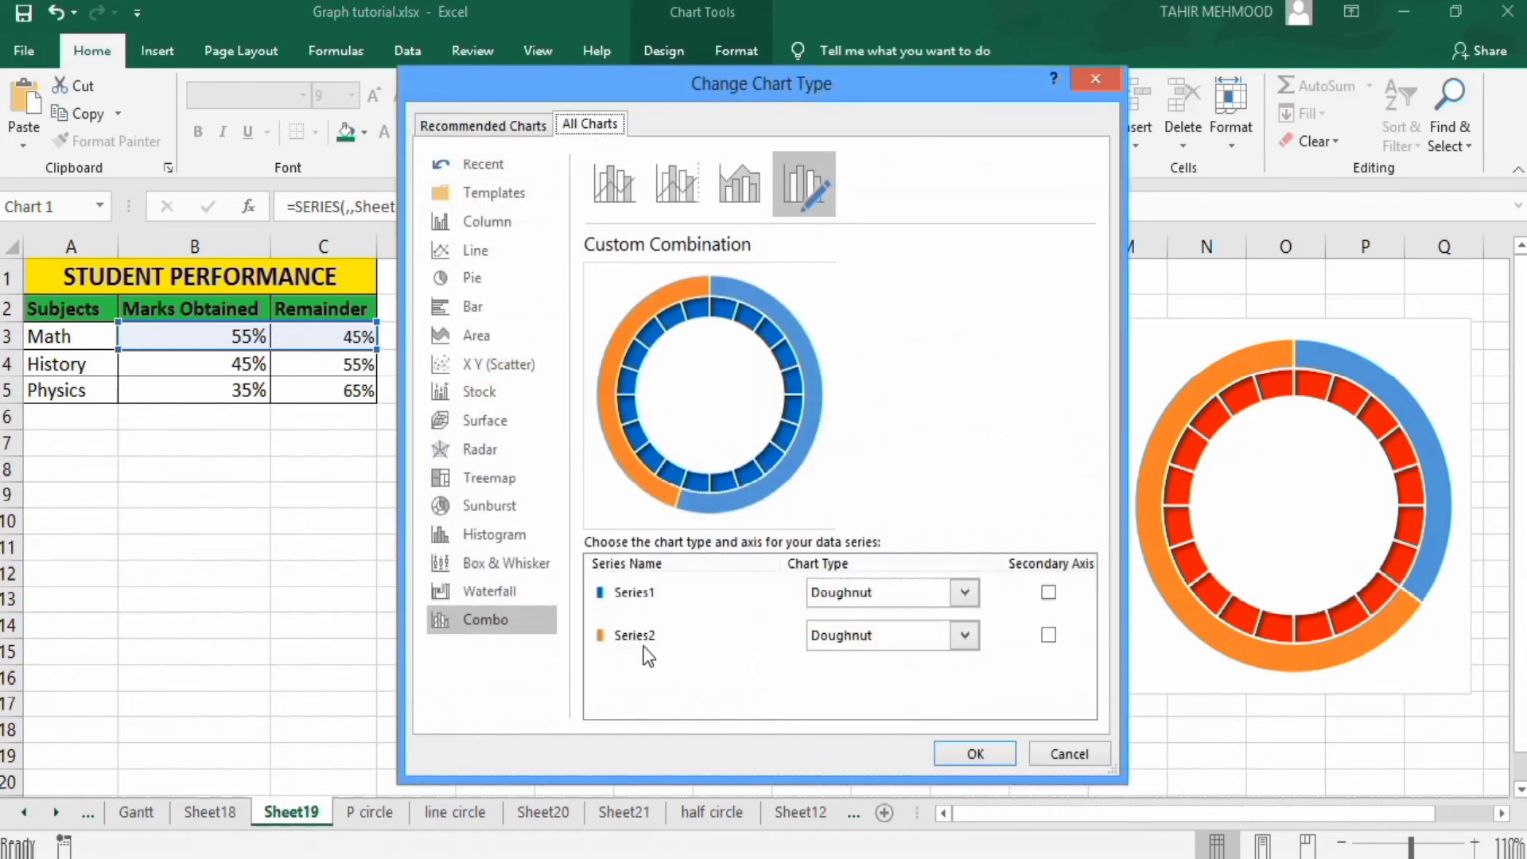
pyautogui.click(1050, 635)
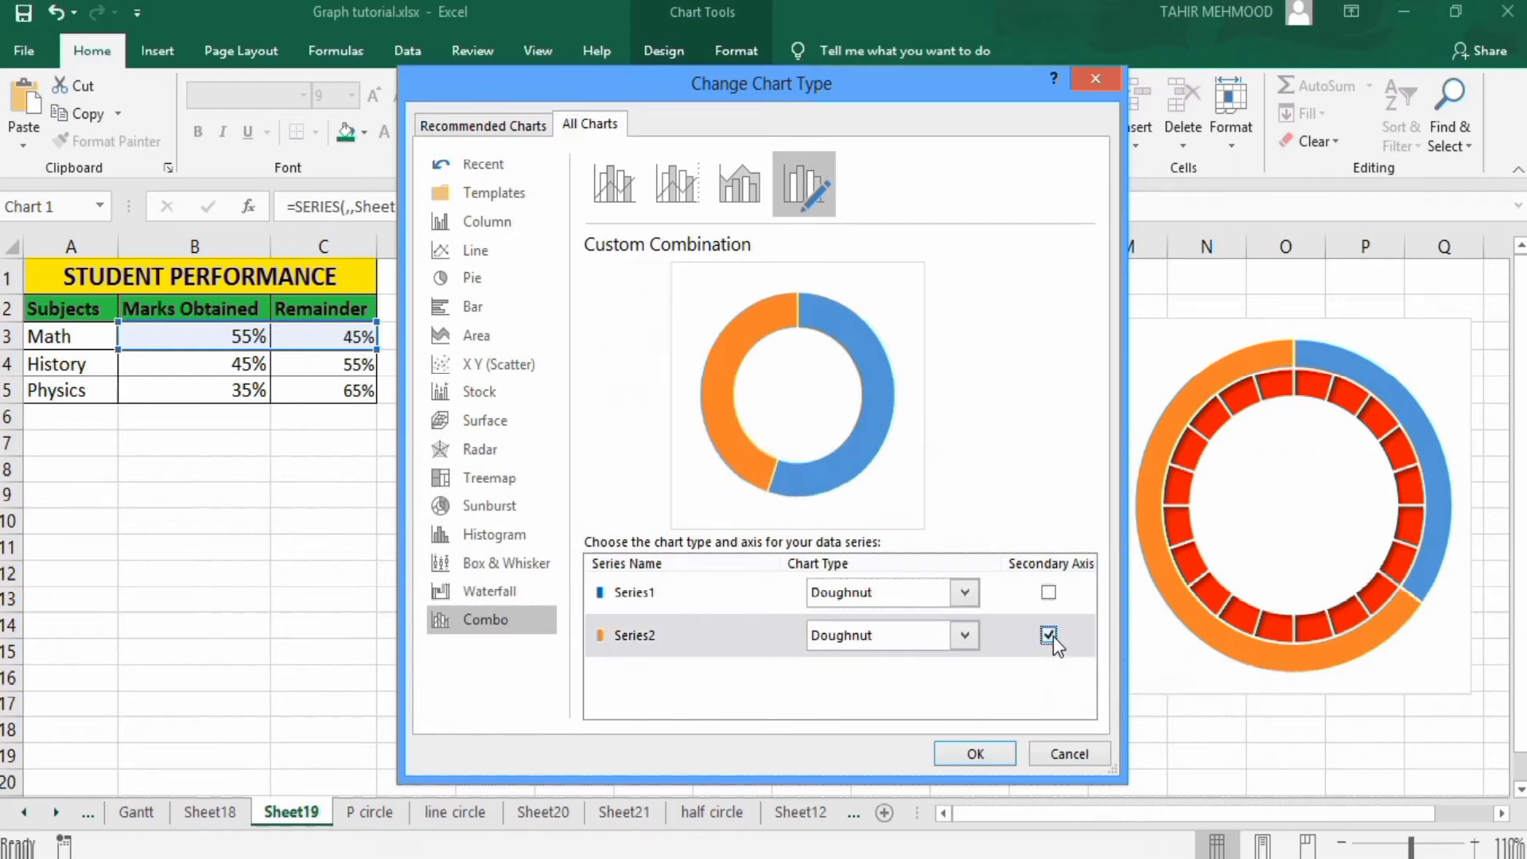
pyautogui.click(980, 754)
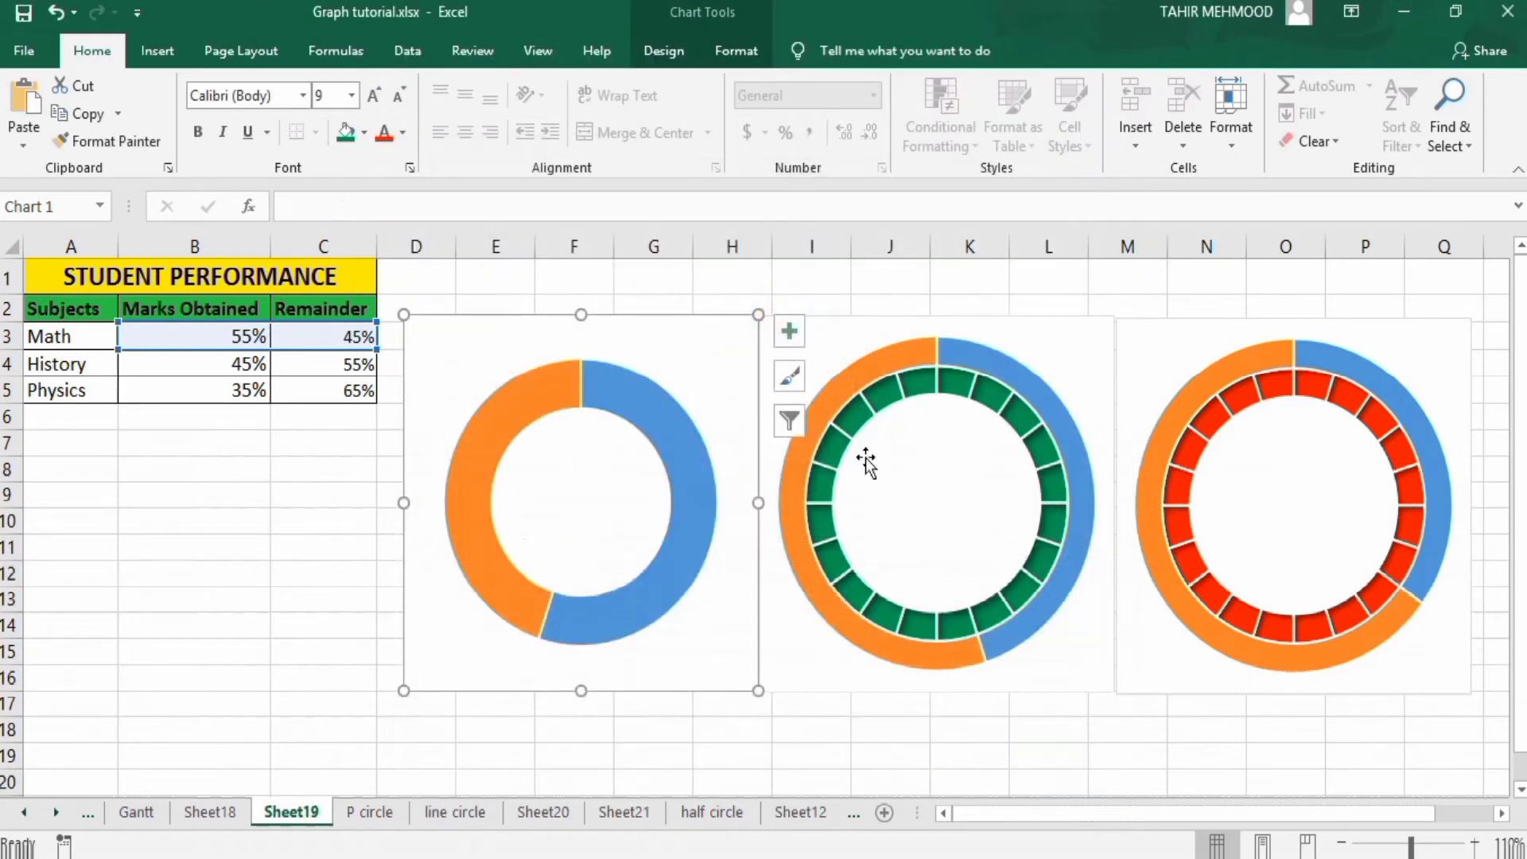
# Put the History chart's Series2 on the secondary axis, keeping it as a doughnut
pyautogui.click(899, 358)
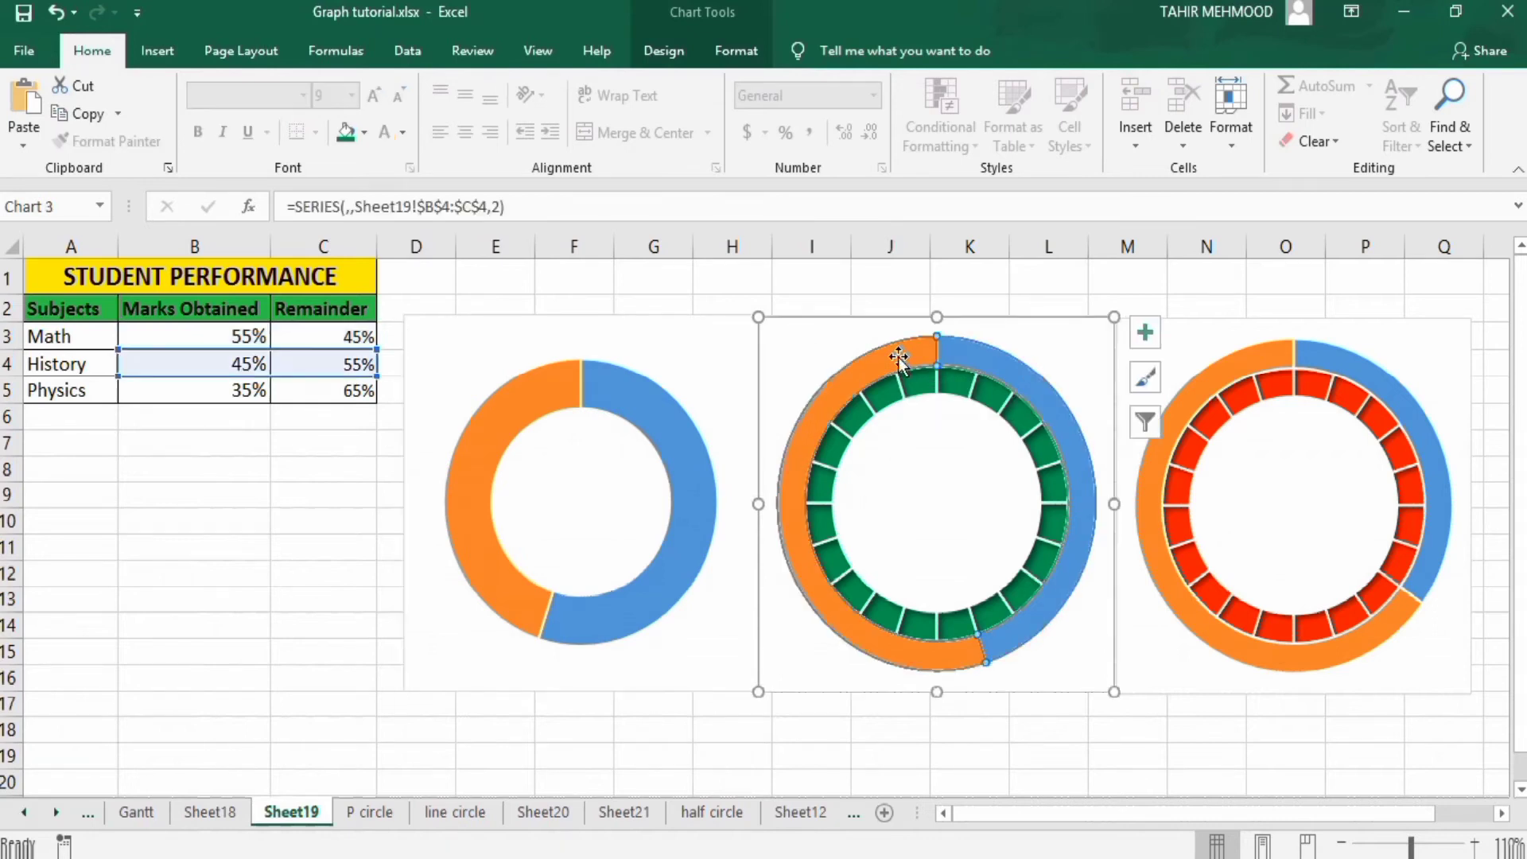
pyautogui.rightClick(899, 357)
pyautogui.click(952, 432)
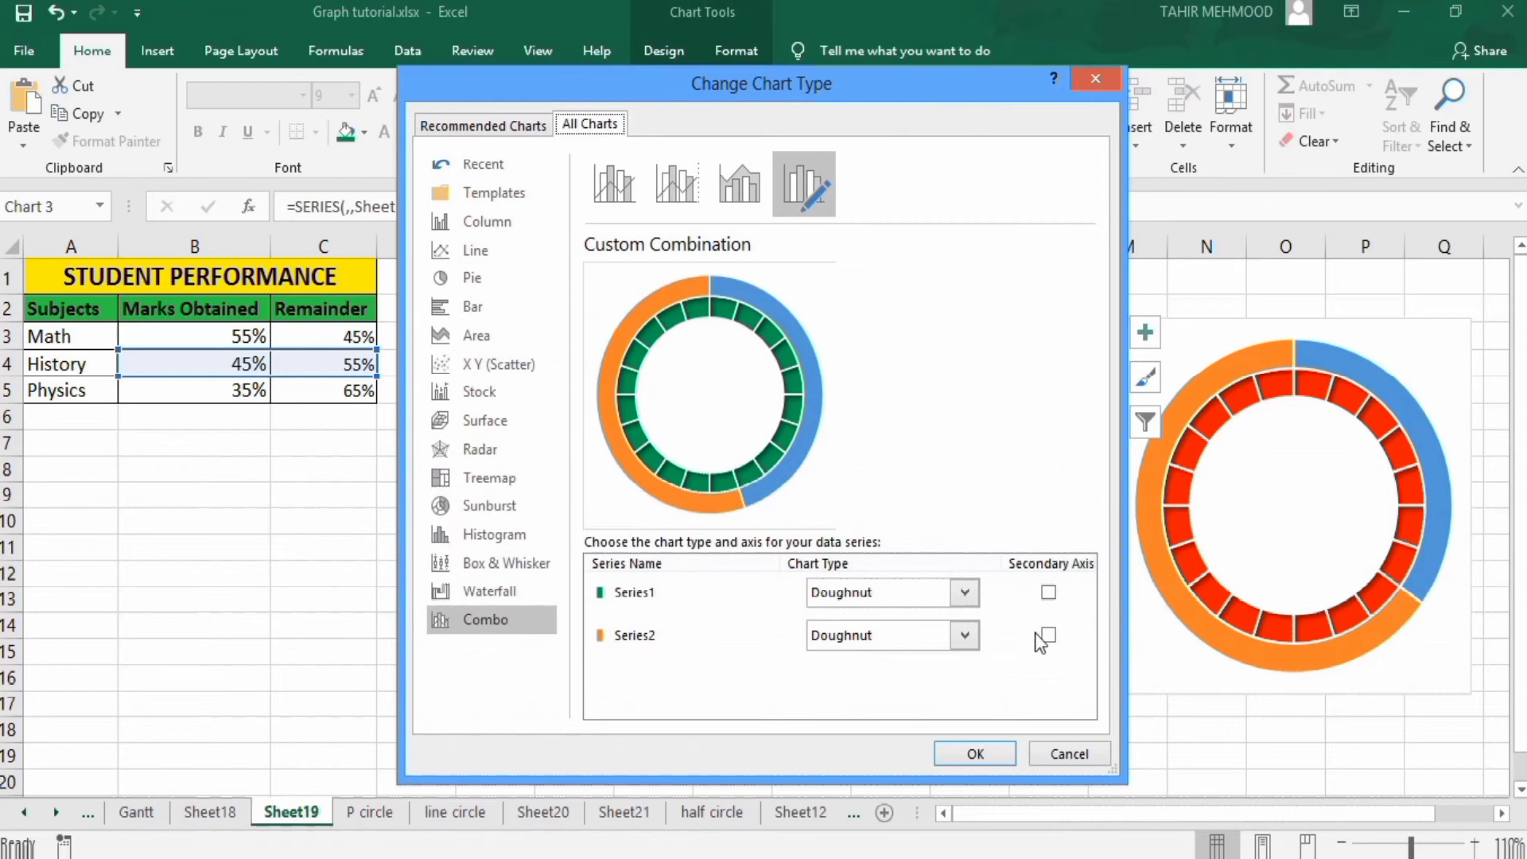
pyautogui.click(1047, 635)
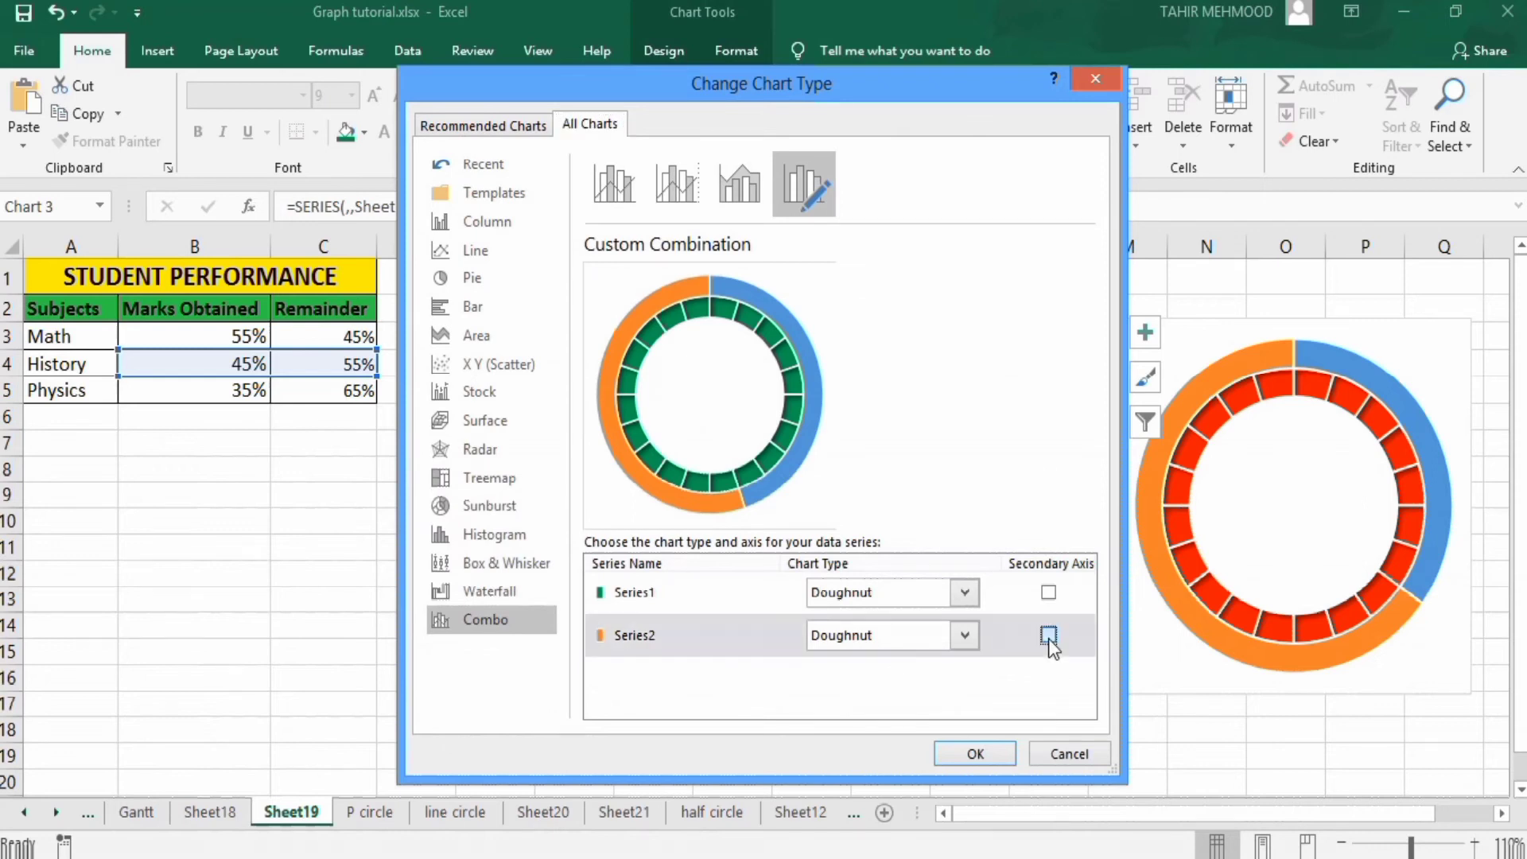
pyautogui.click(986, 754)
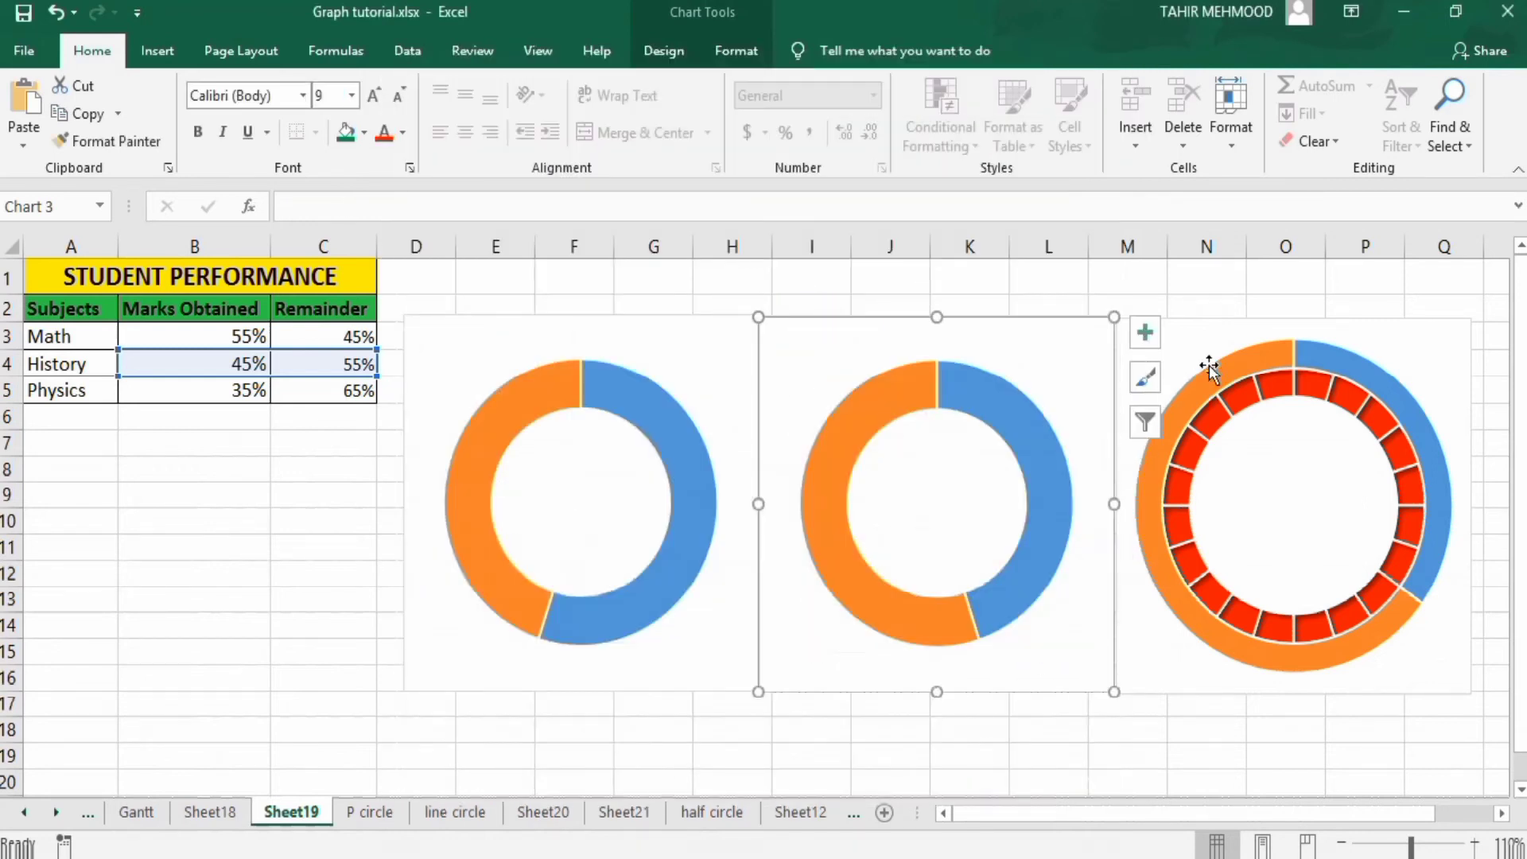
# Put the Physics chart's Series2 on the secondary axis, keeping it as a doughnut
pyautogui.click(1233, 365)
pyautogui.rightClick(1234, 365)
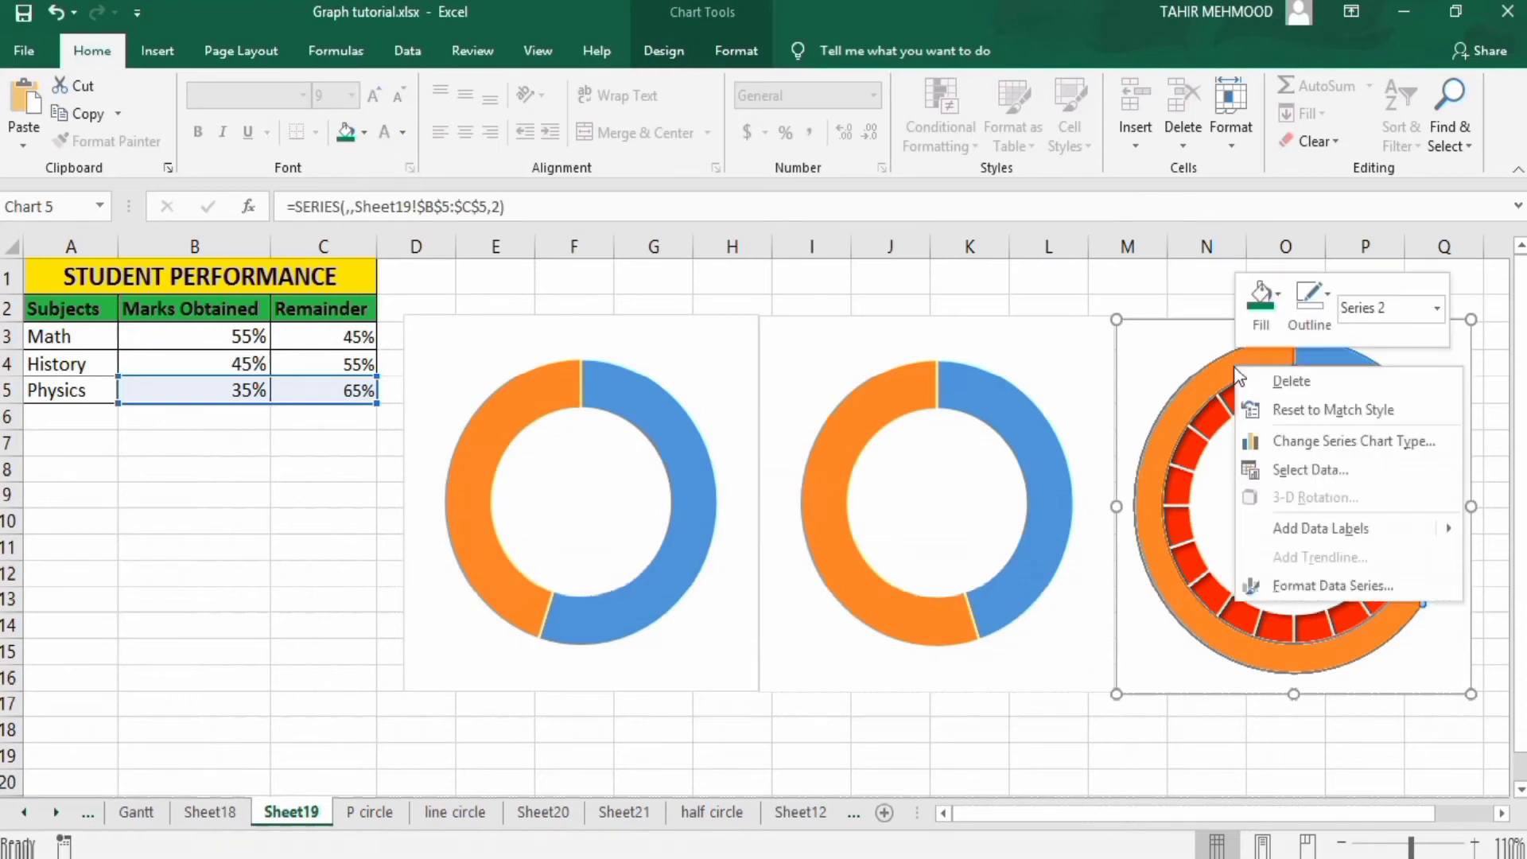
pyautogui.click(1305, 442)
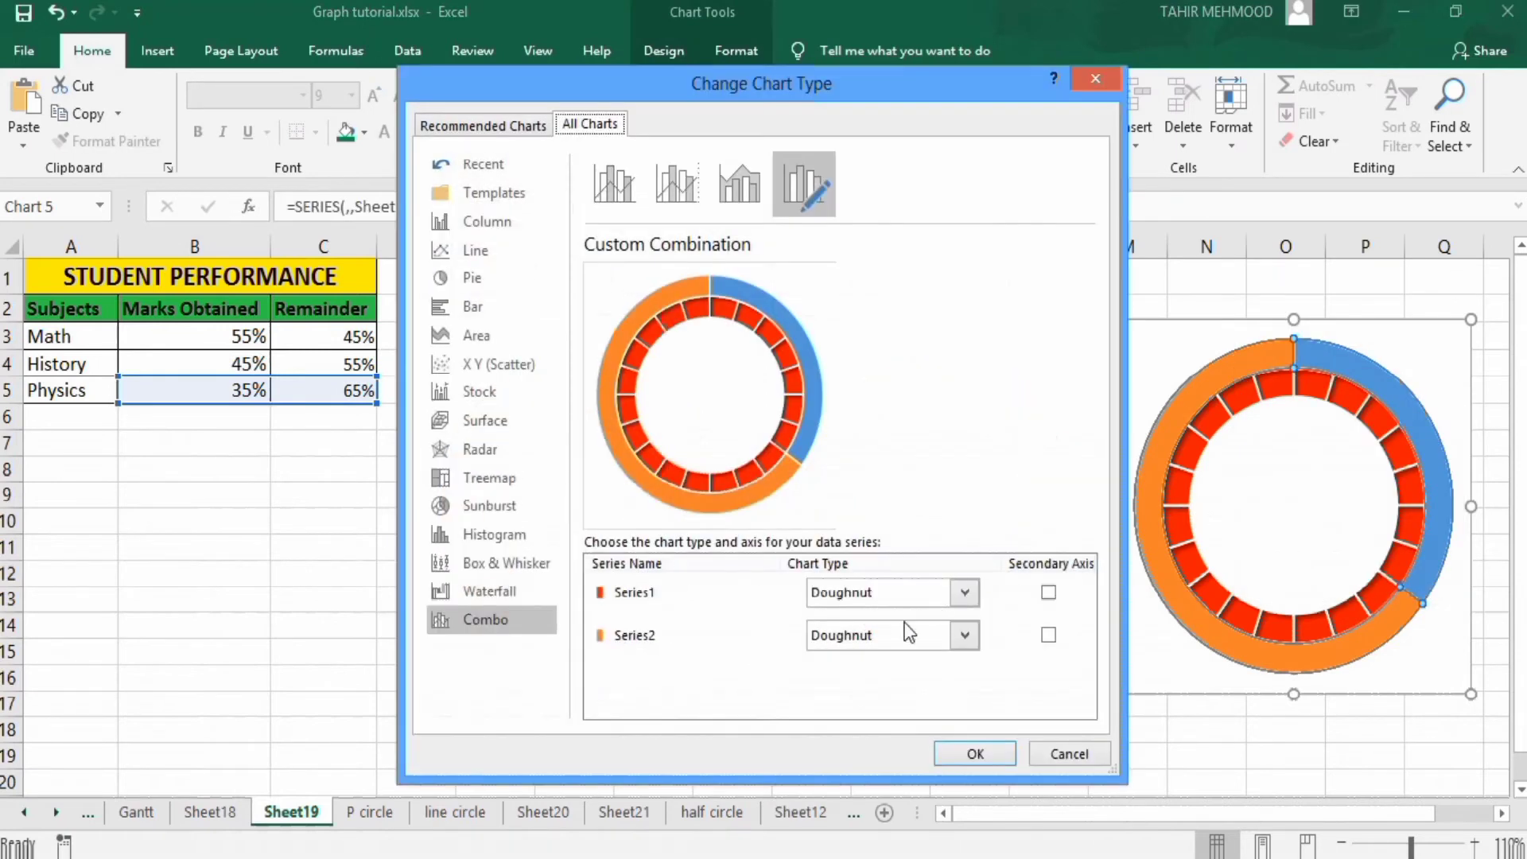
pyautogui.click(1048, 634)
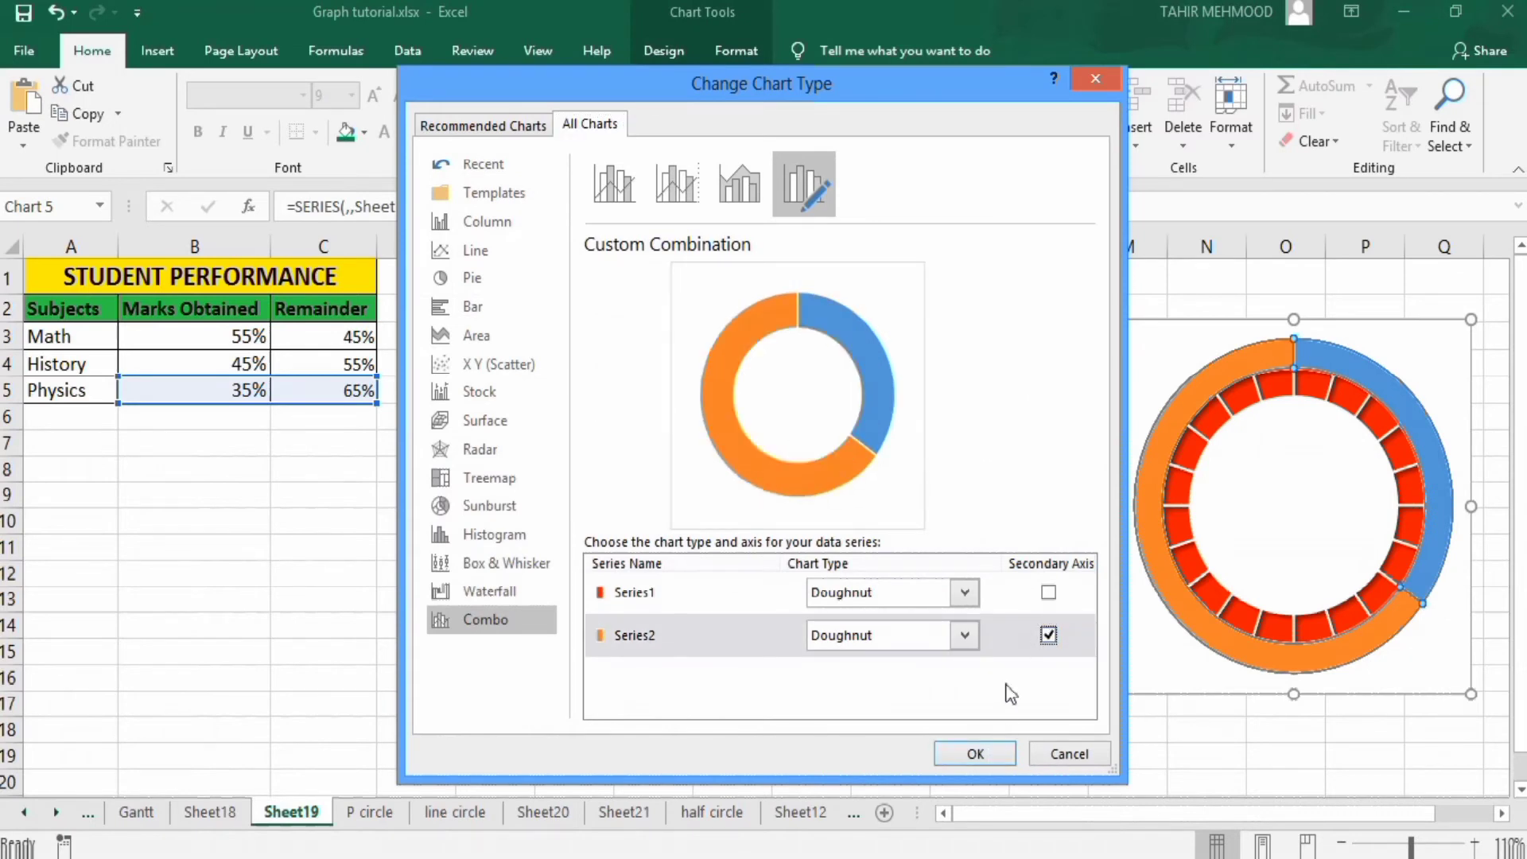
pyautogui.click(977, 753)
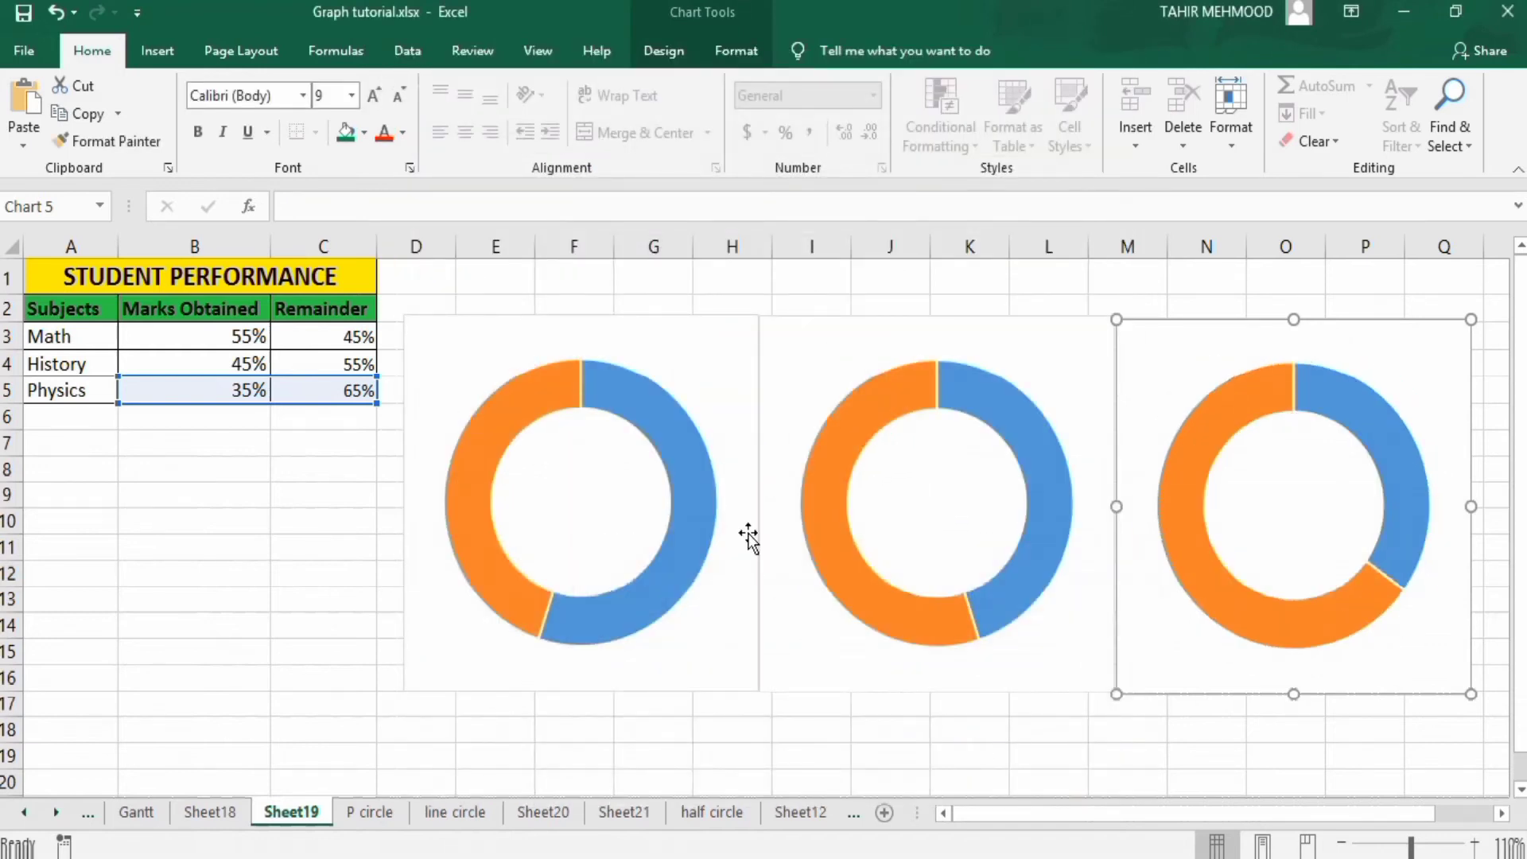
# Remove the fill from the 55% marks slice of the Math chart's overlay ring
pyautogui.click(660, 416)
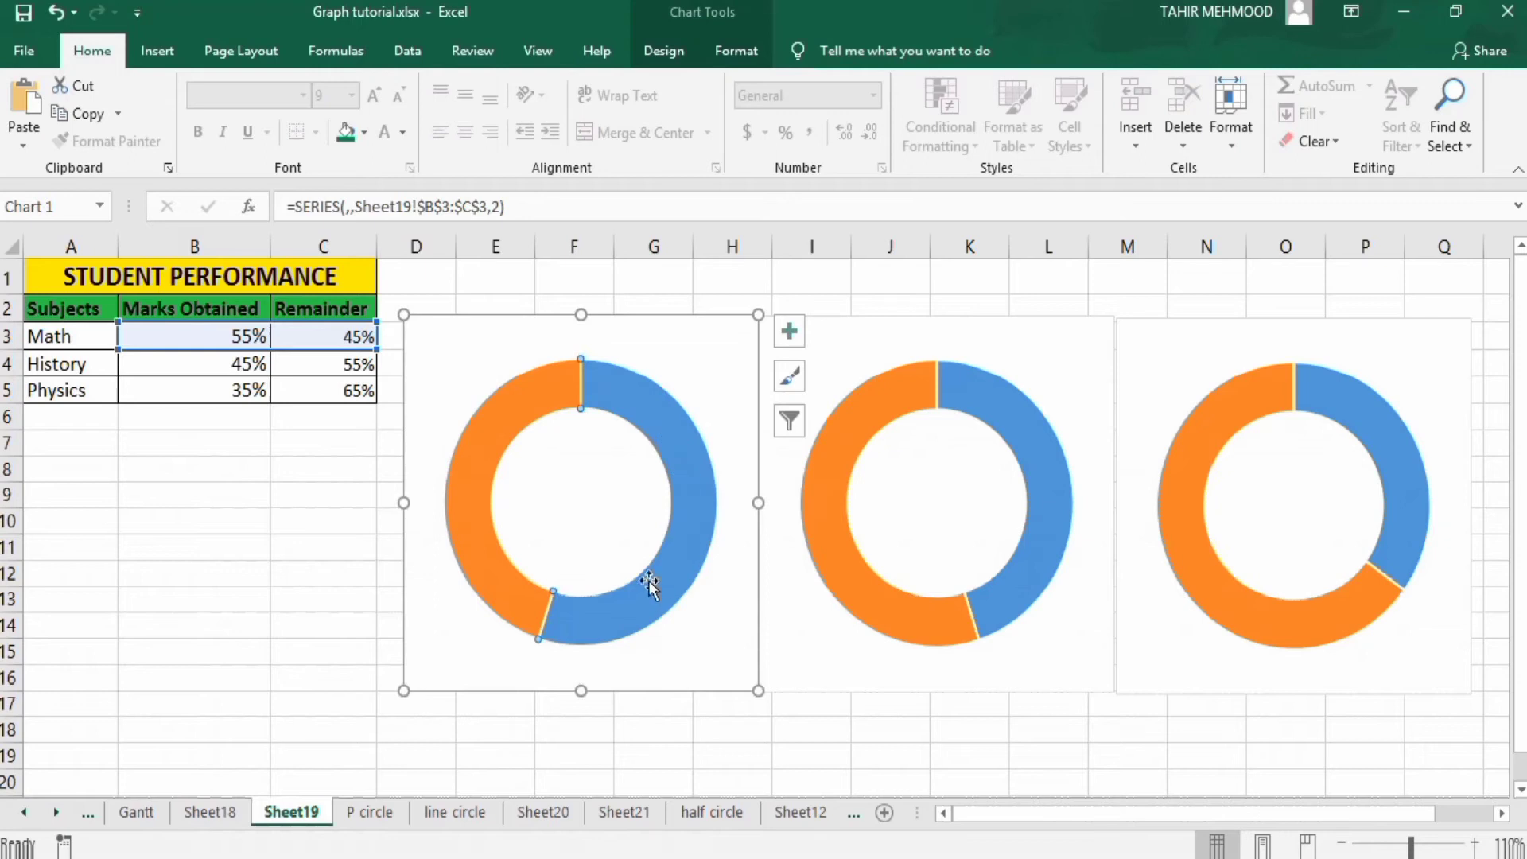
pyautogui.rightClick(636, 392)
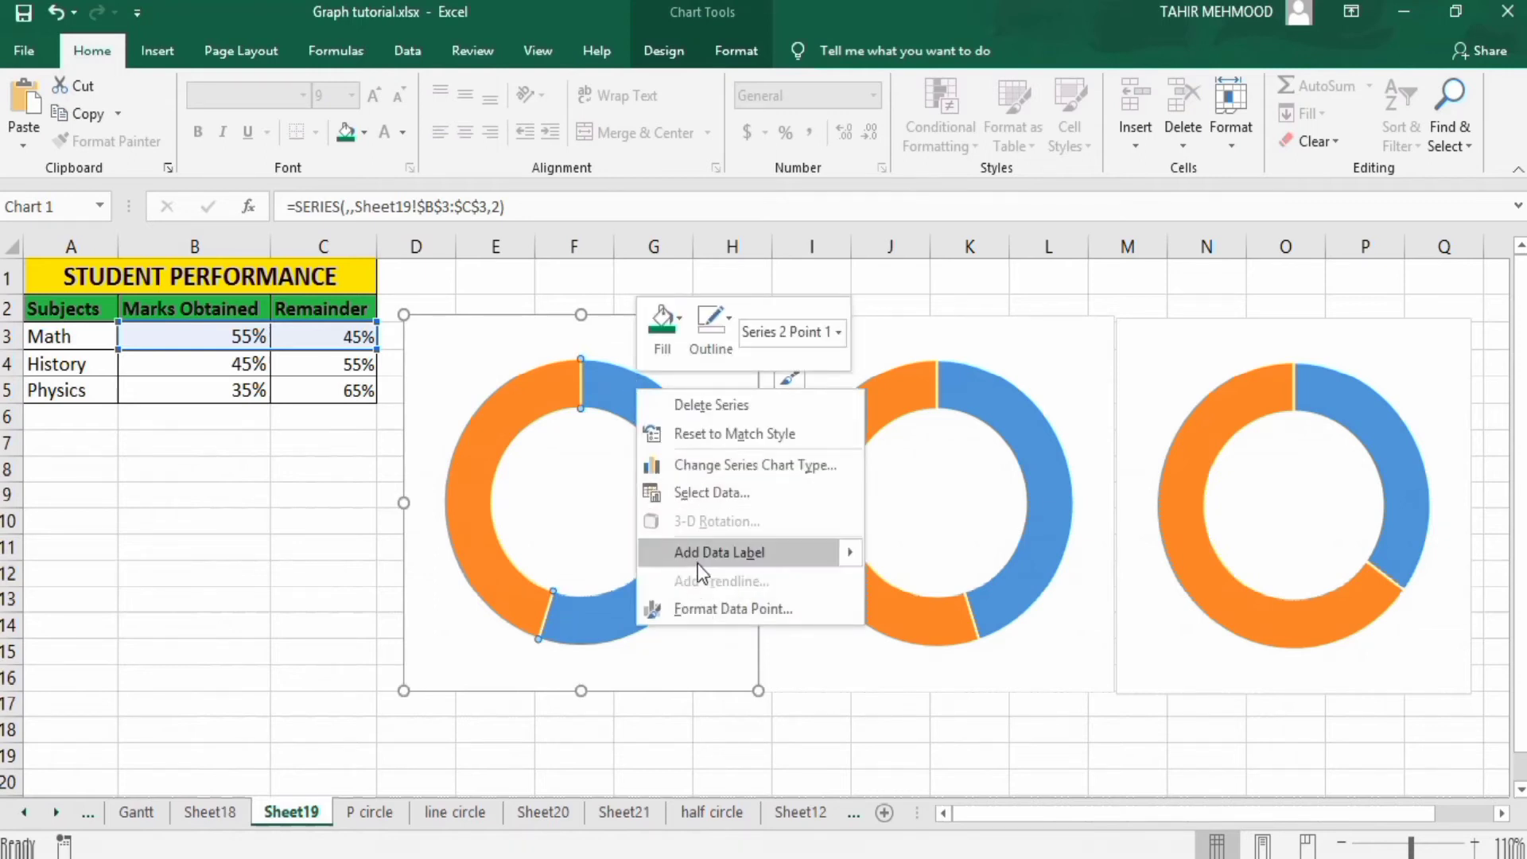
pyautogui.click(704, 608)
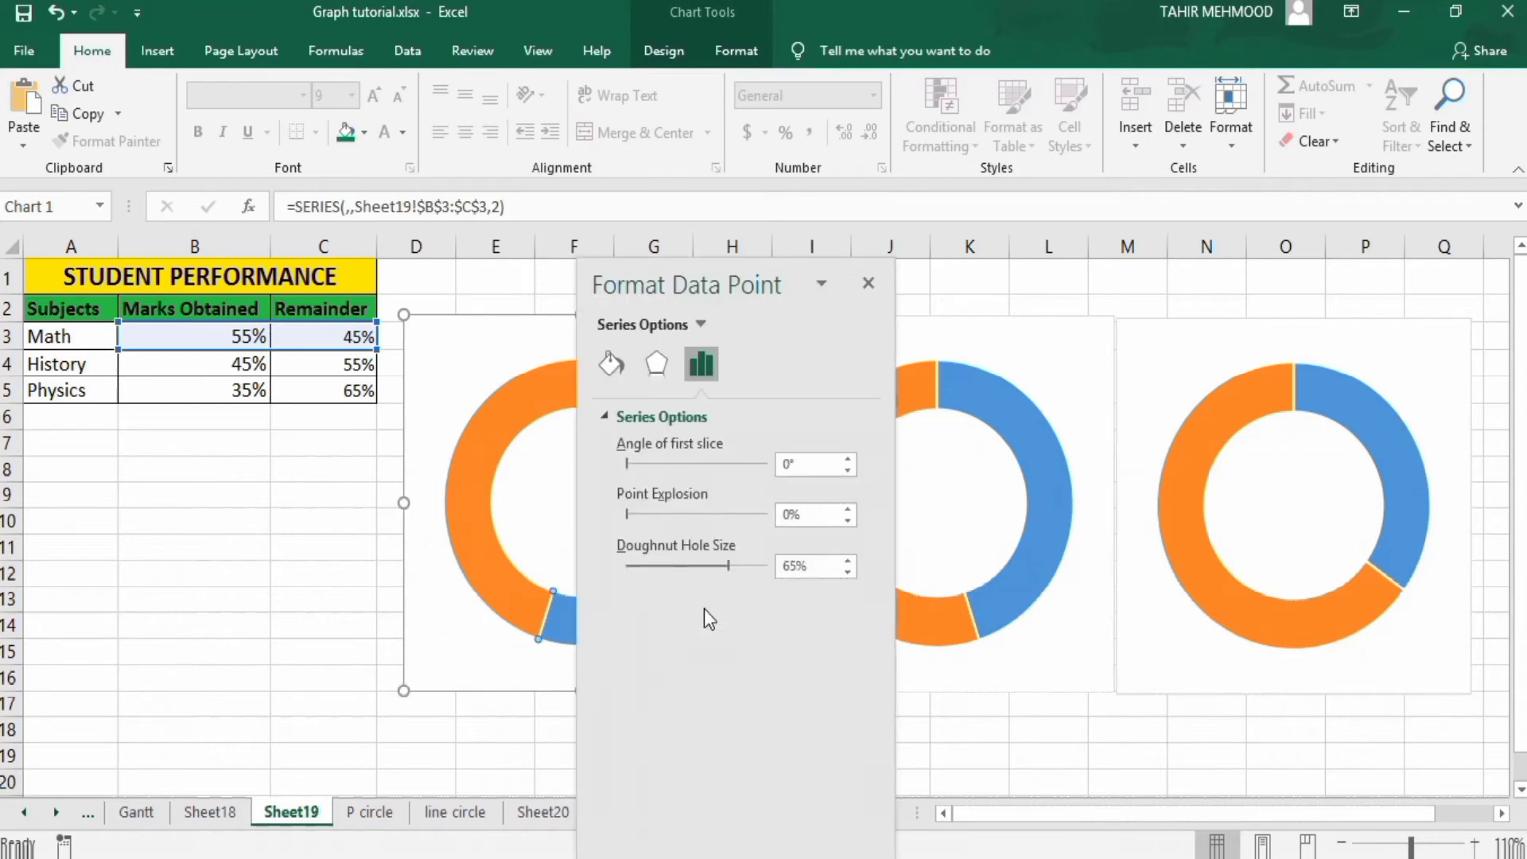
pyautogui.moveTo(628, 282); pyautogui.dragTo(148, 268)
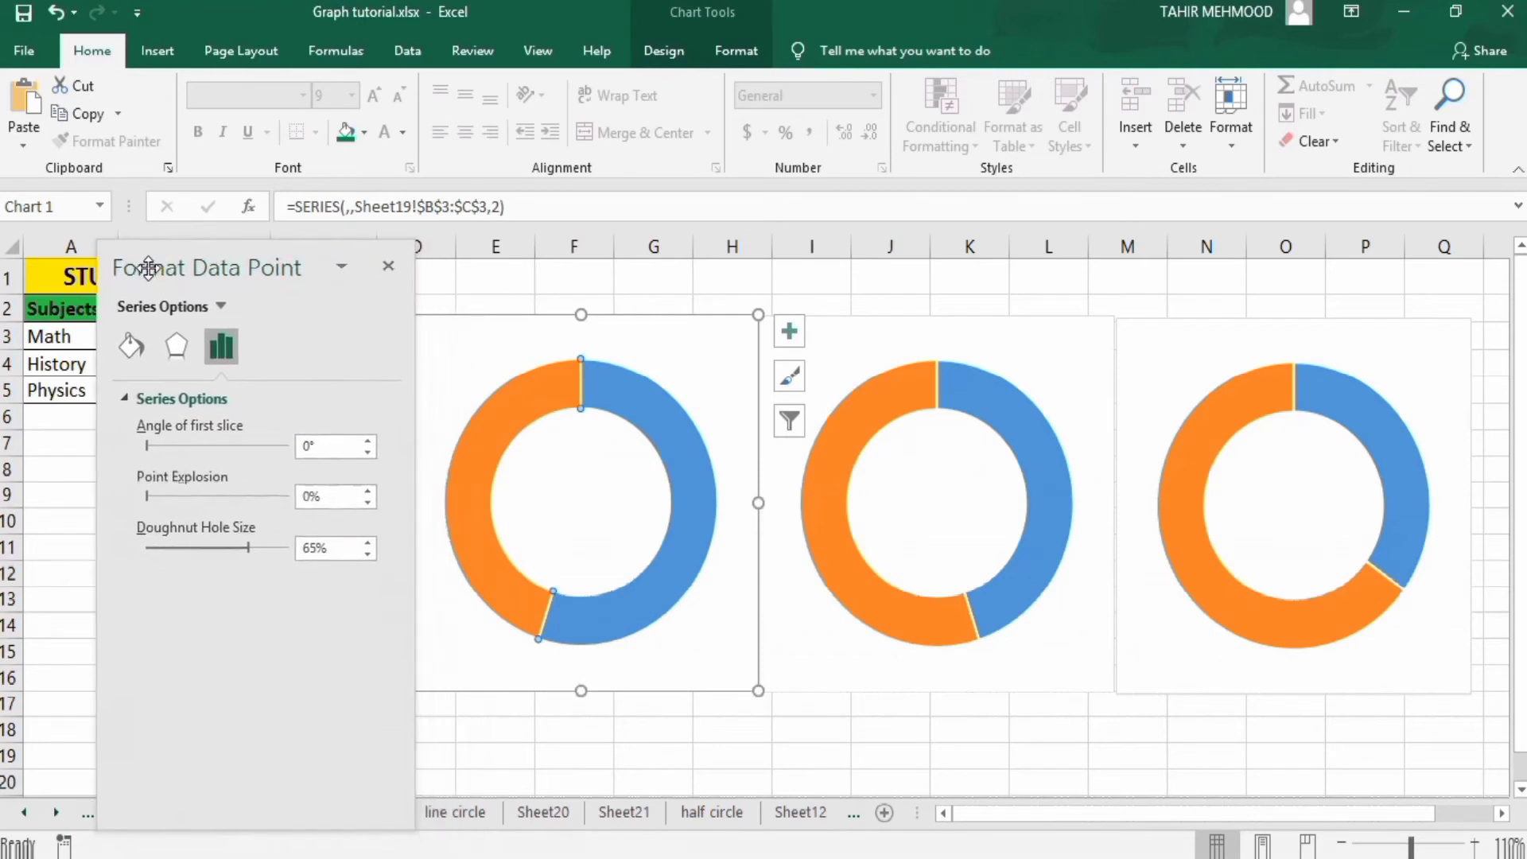
pyautogui.click(132, 336)
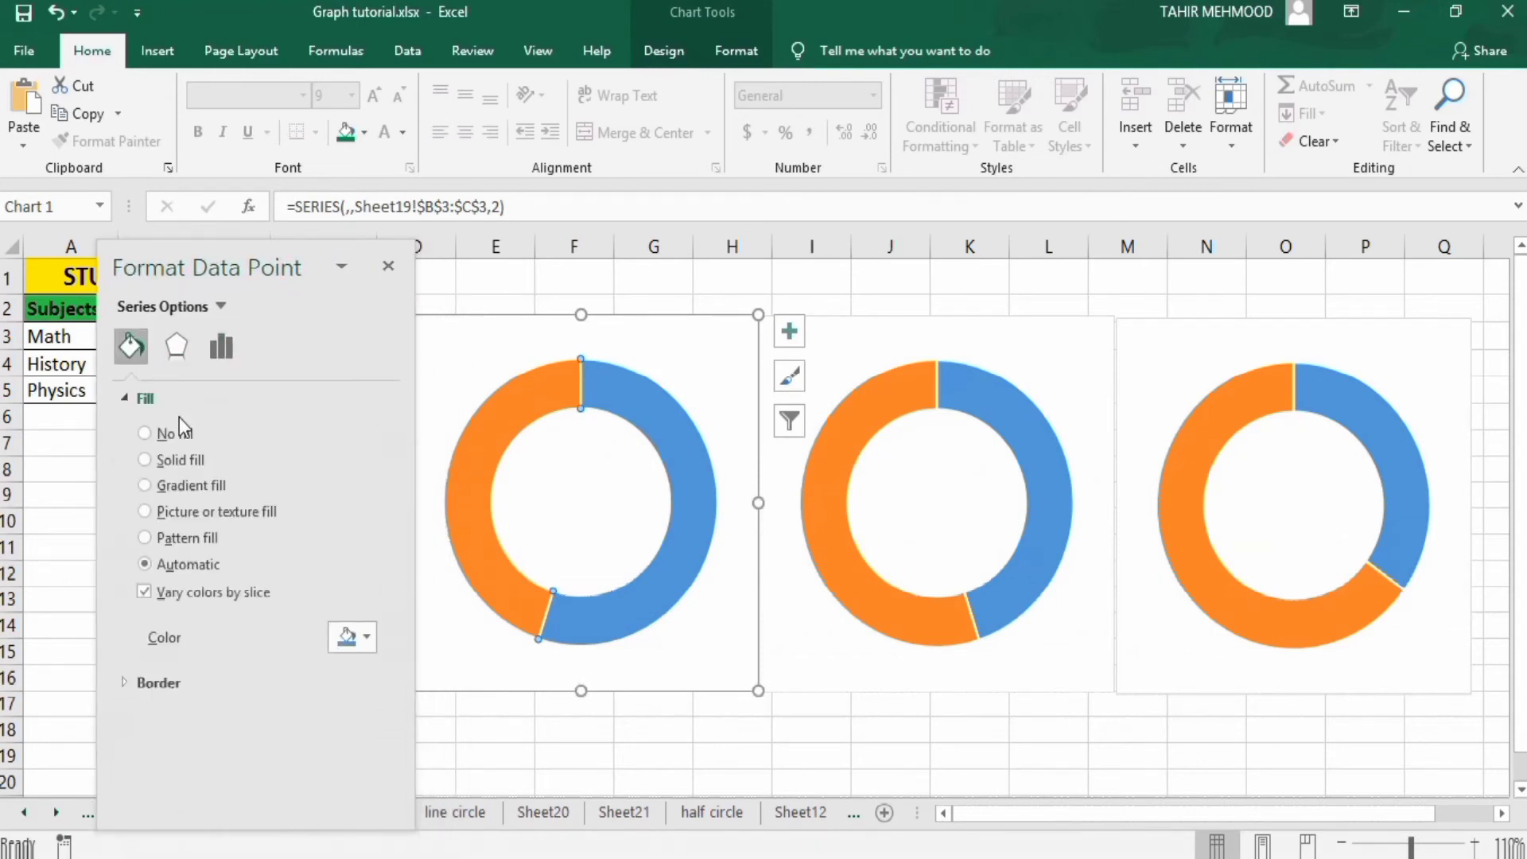
pyautogui.click(144, 434)
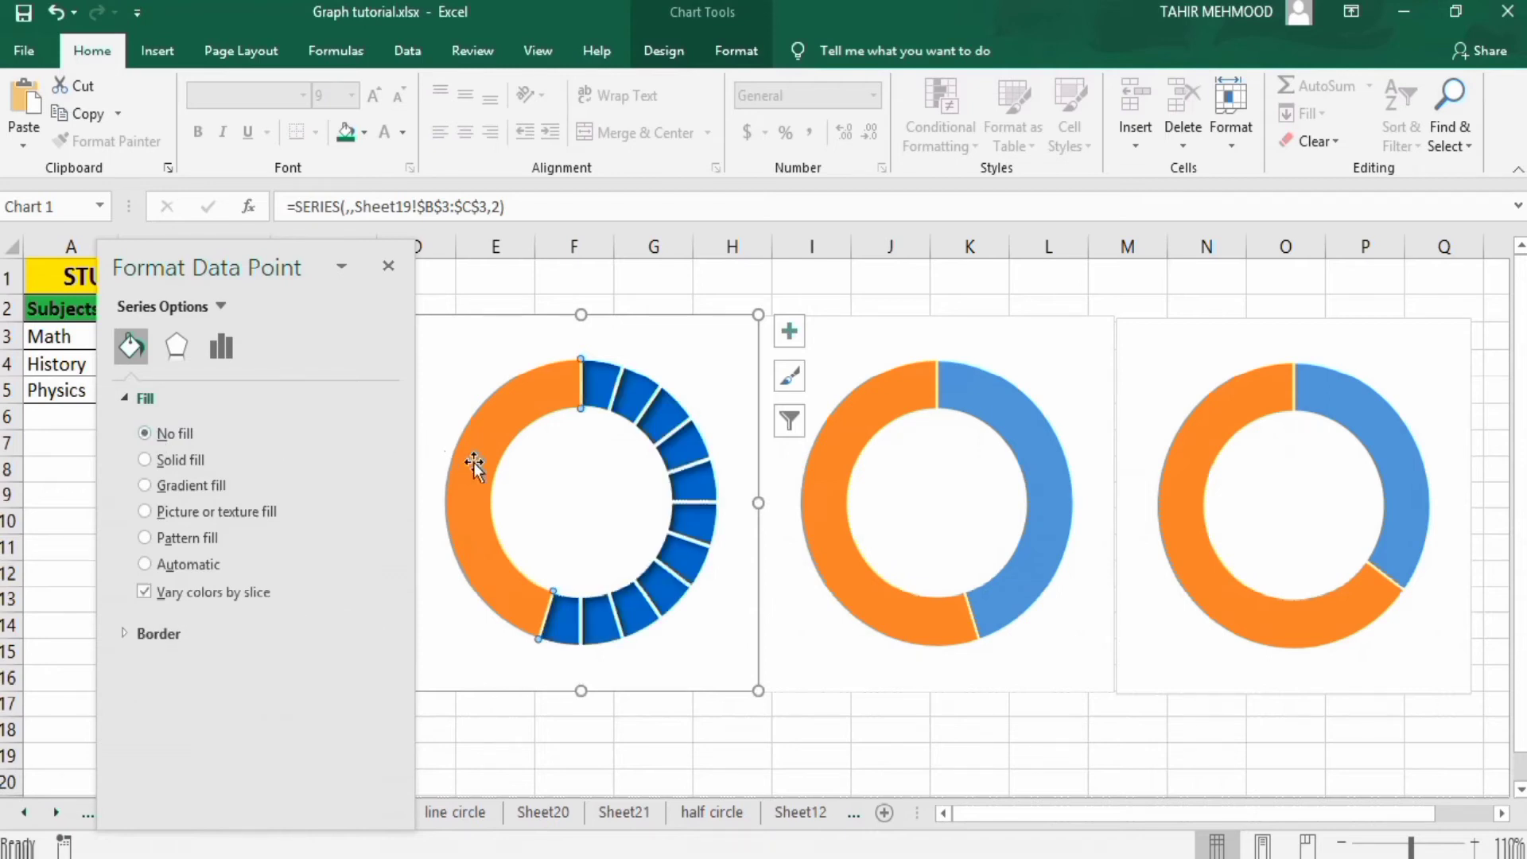
# Give the remainder slice of the Math chart's overlay ring a solid white fill with 30% transparency
pyautogui.hotkey('ctrl', 'z')
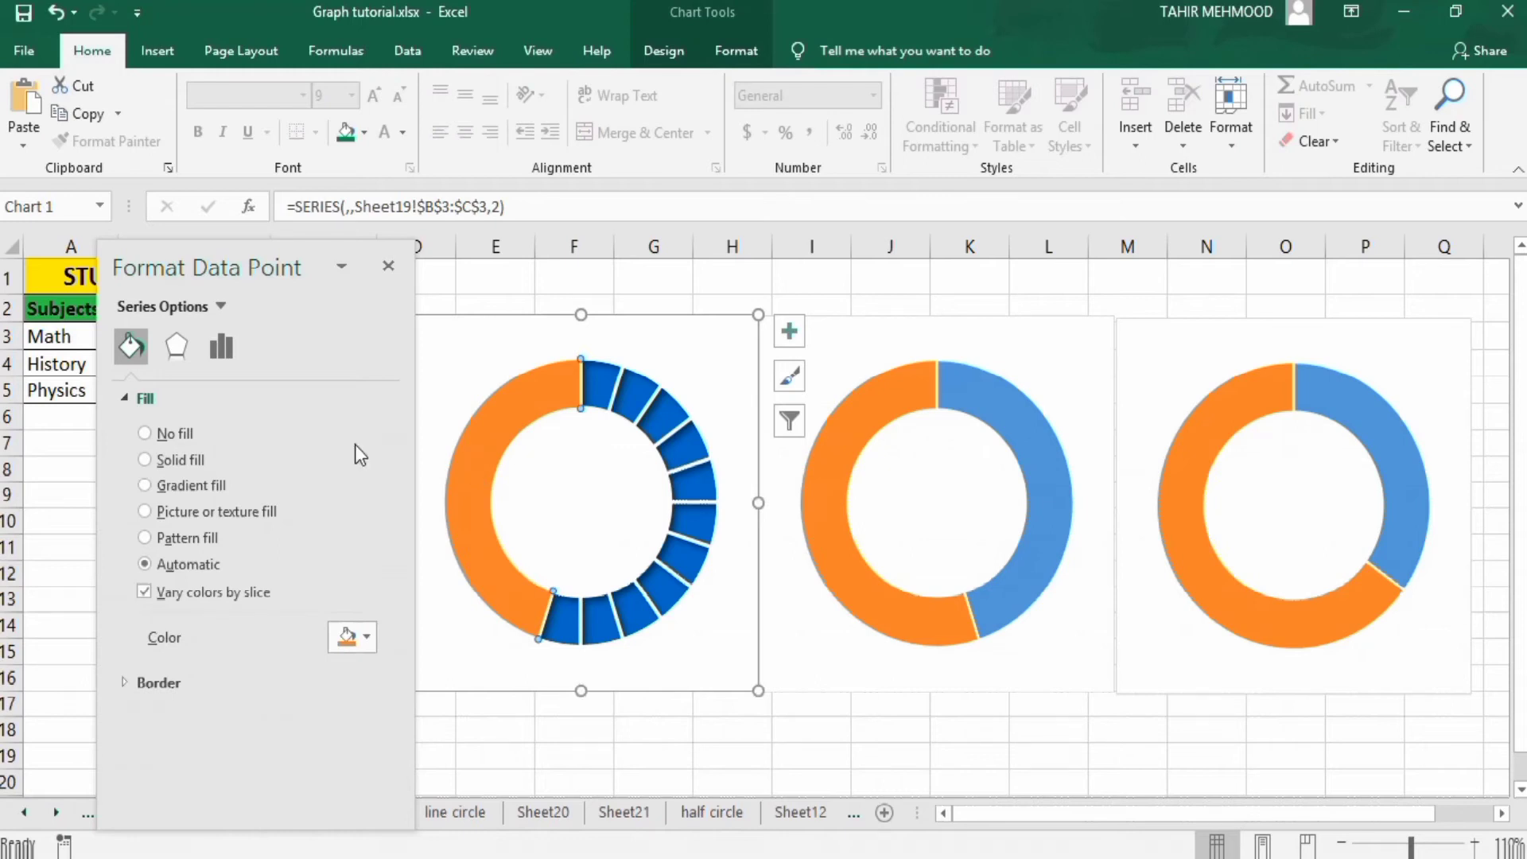
pyautogui.click(145, 460)
pyautogui.click(368, 637)
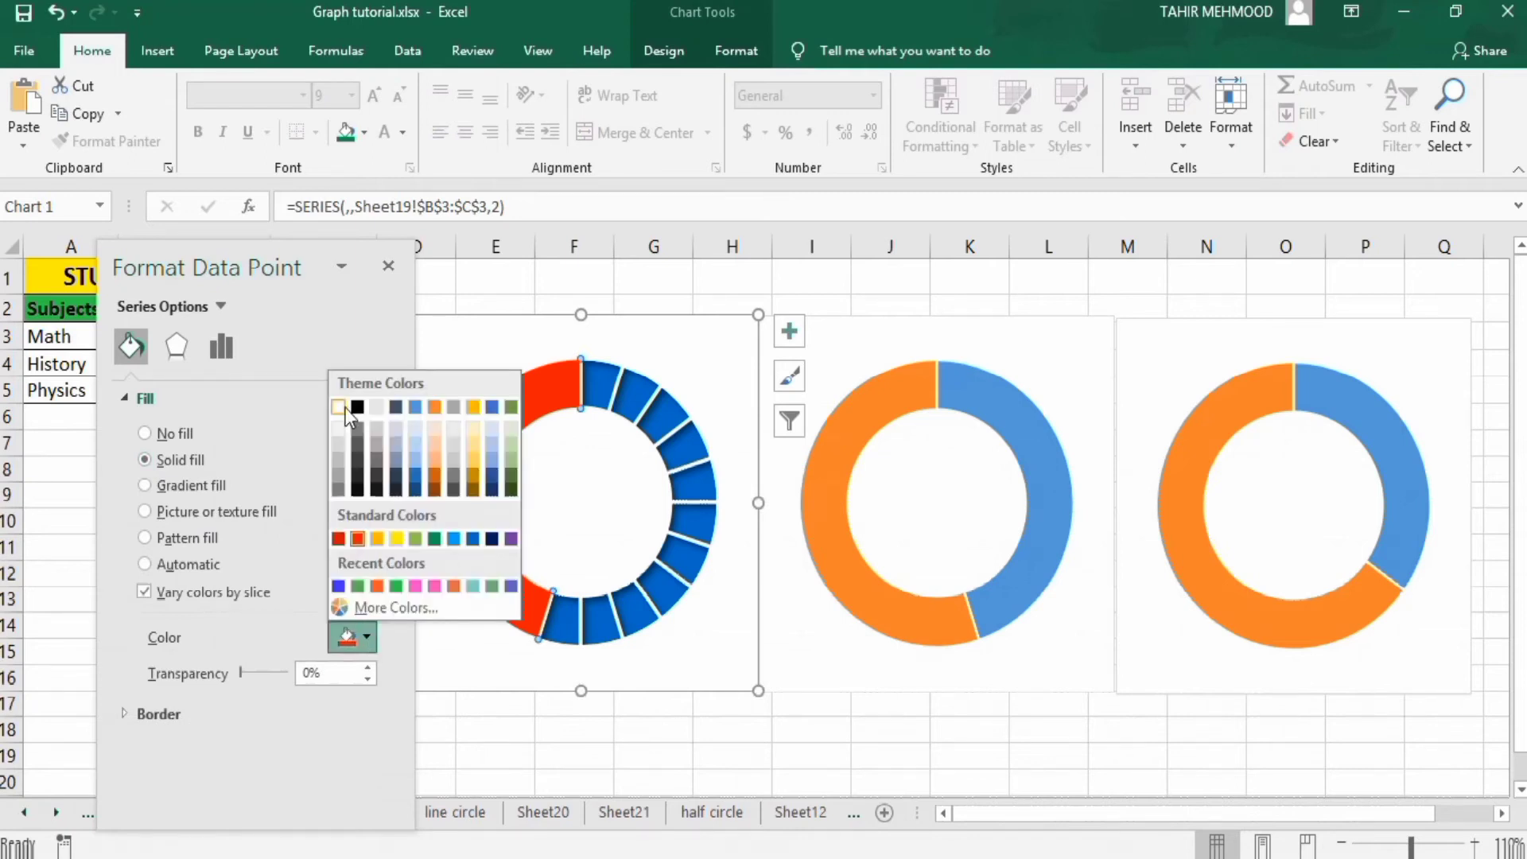
pyautogui.click(337, 407)
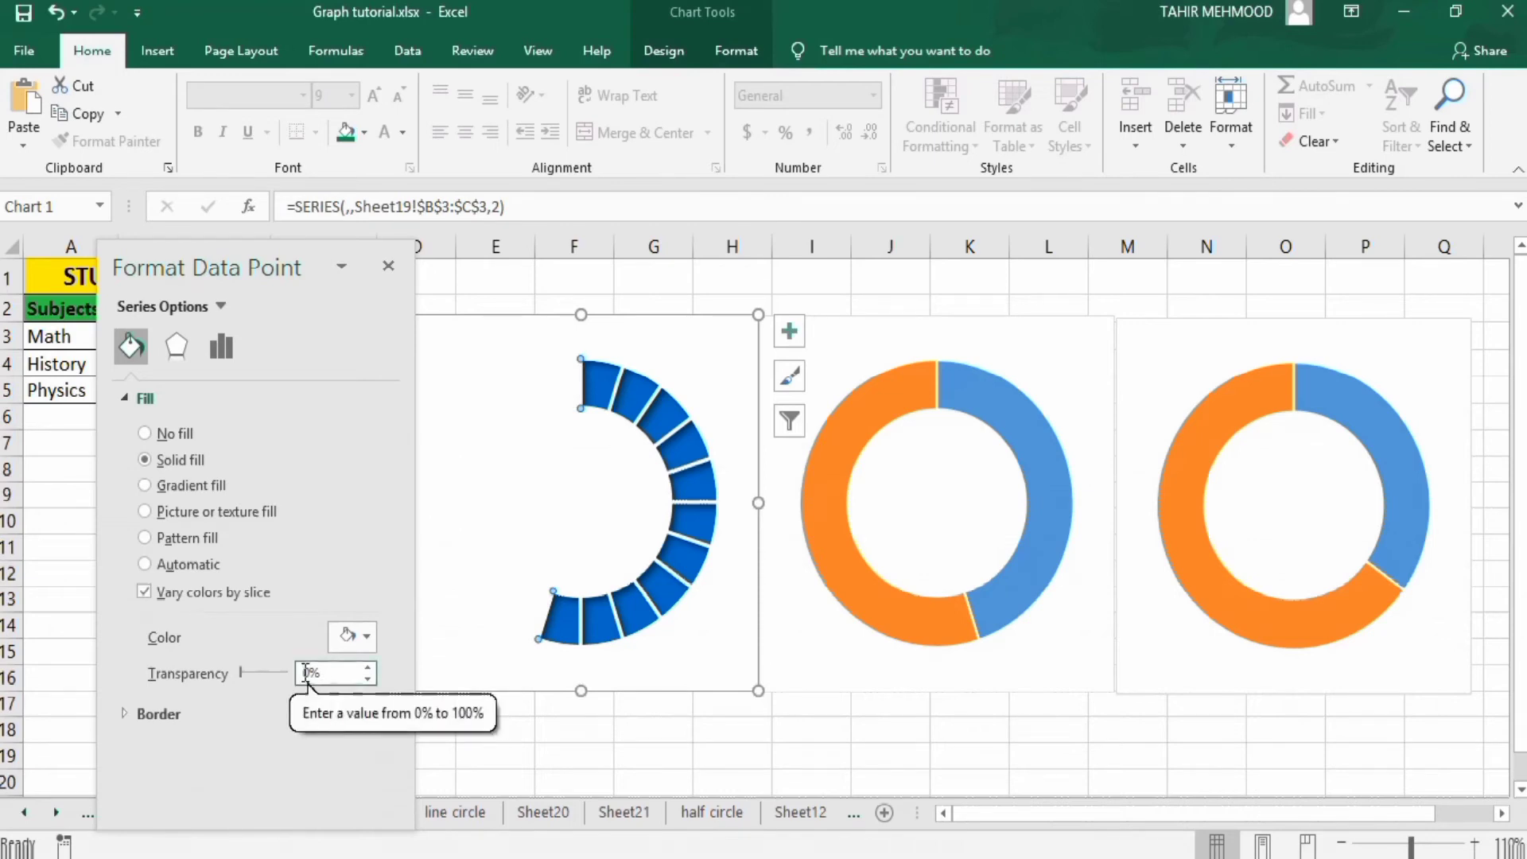
pyautogui.write('3')
pyautogui.press('Return')
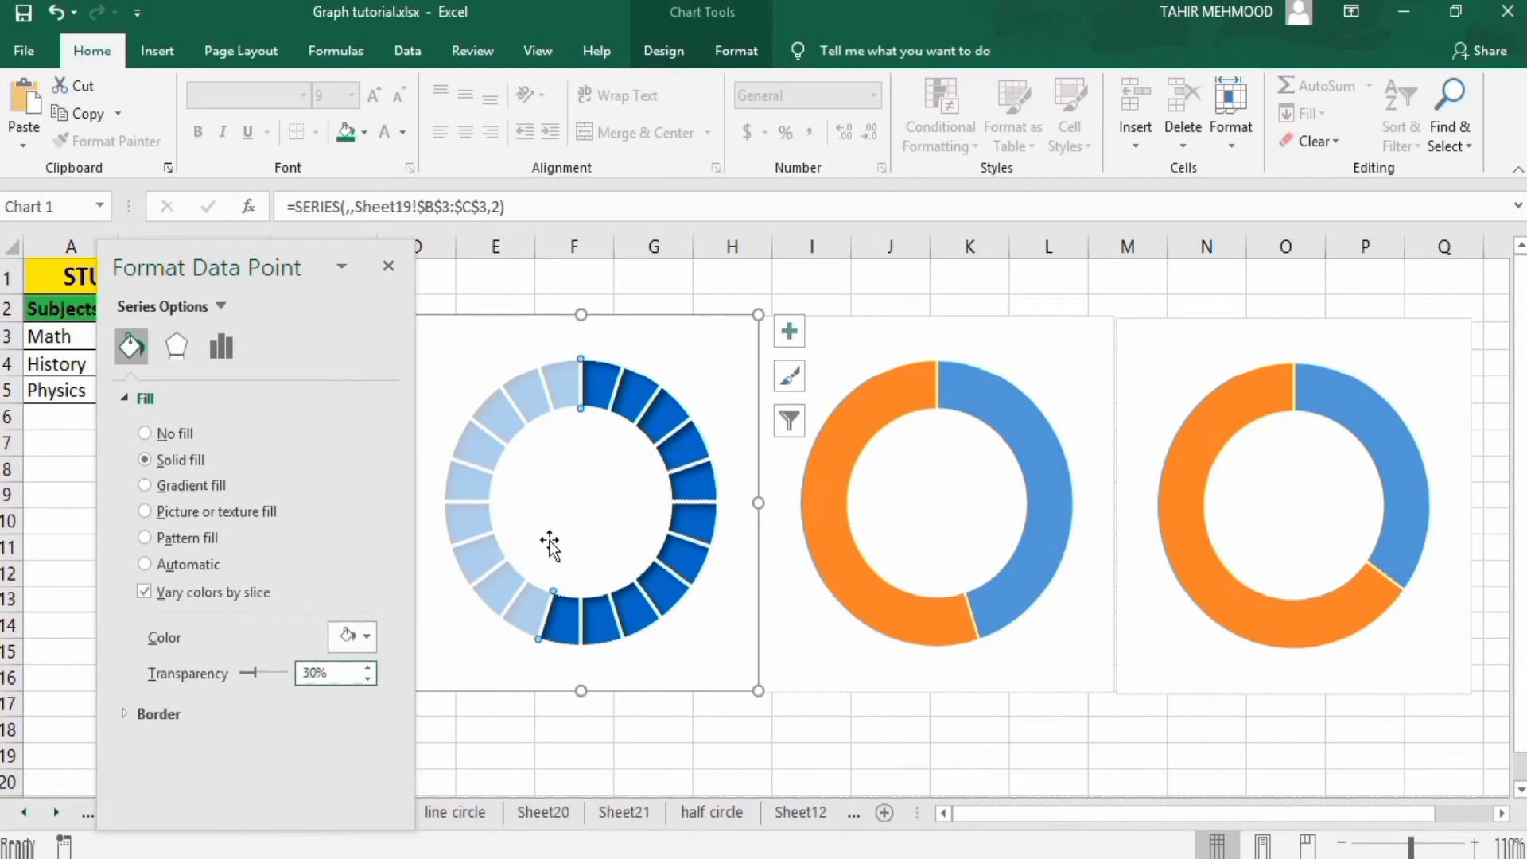
# Remove the fill from the marks slice of the History chart's overlay ring
pyautogui.click(1002, 411)
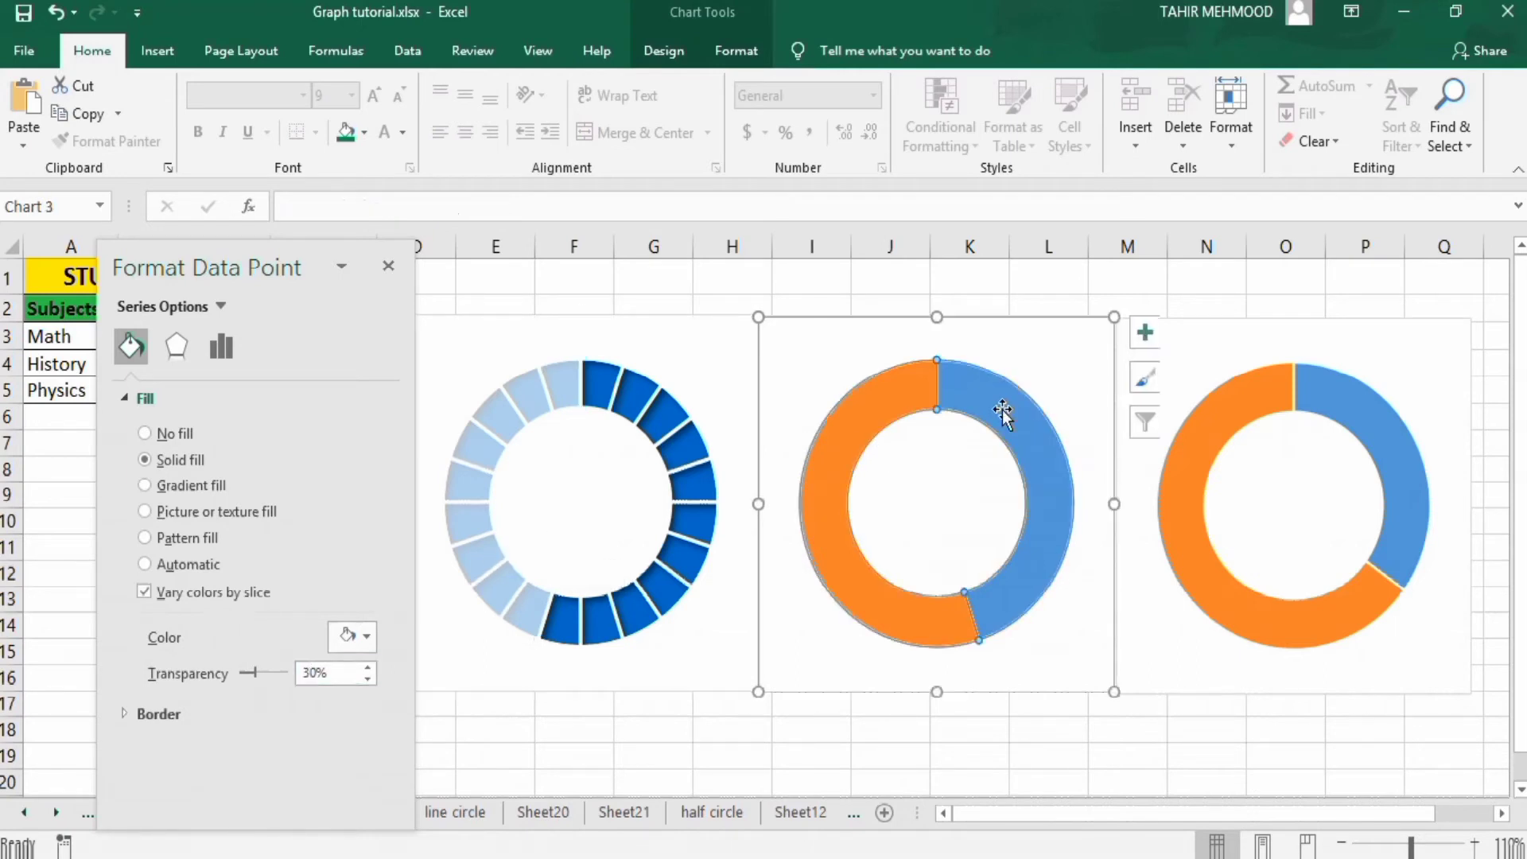
pyautogui.click(1002, 411)
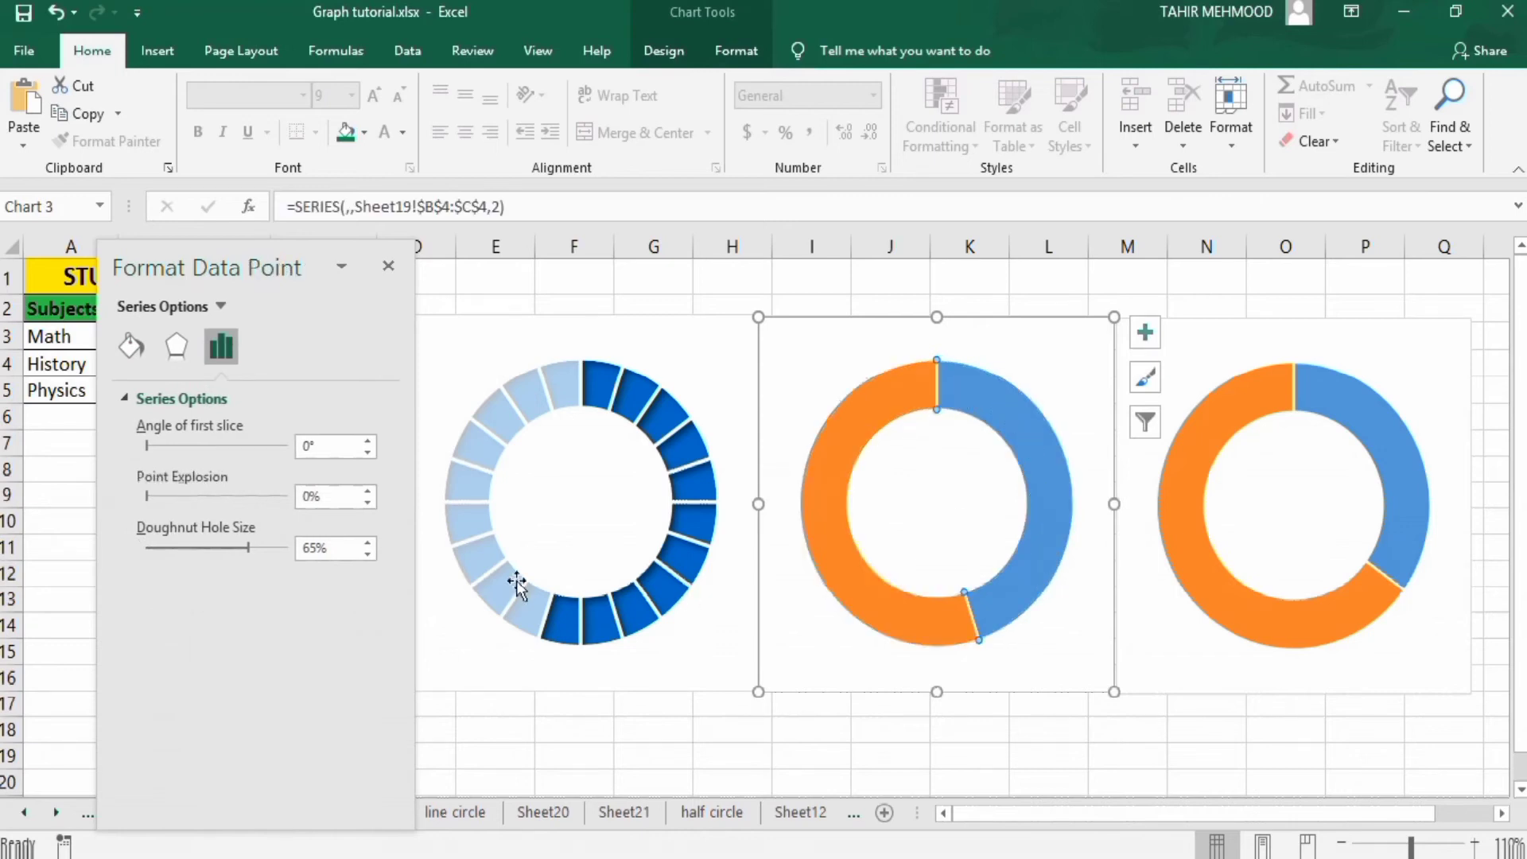
pyautogui.click(135, 353)
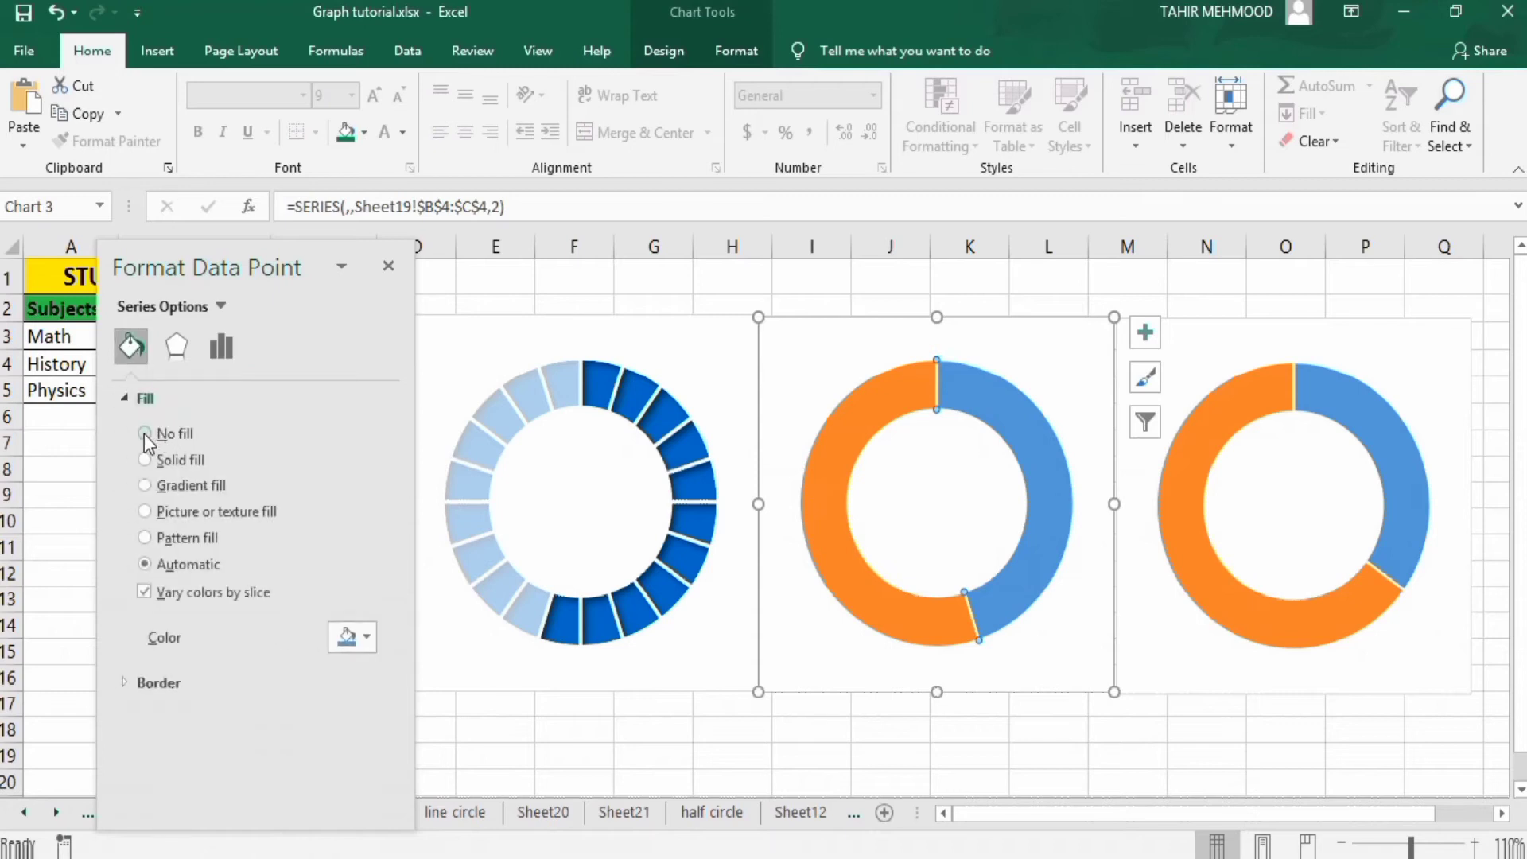
pyautogui.click(145, 434)
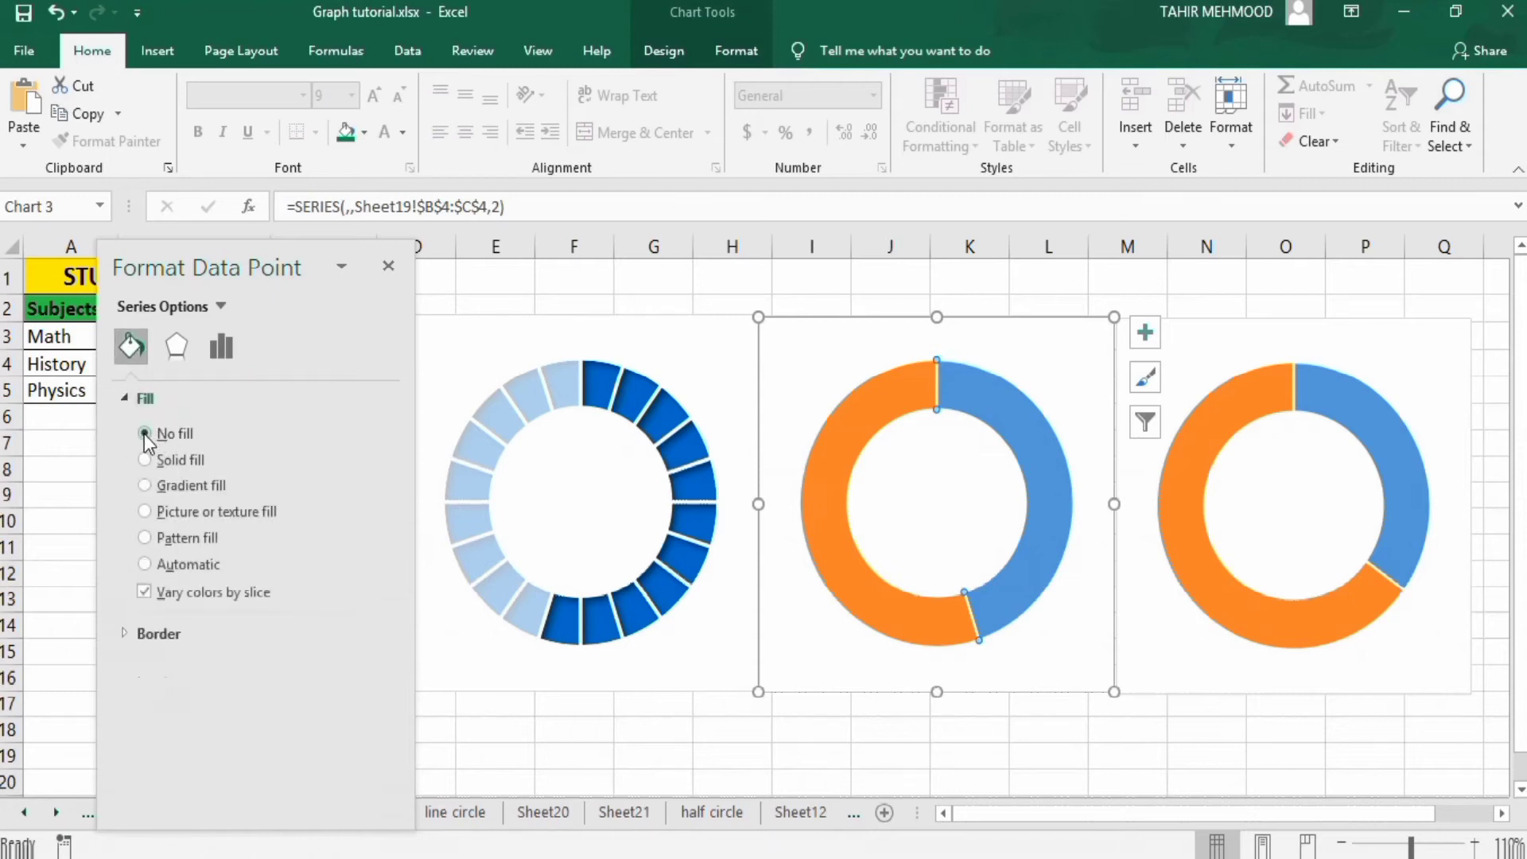
# Give the remainder slice of the History chart's overlay ring a solid white fill with 30% transparency
pyautogui.click(831, 496)
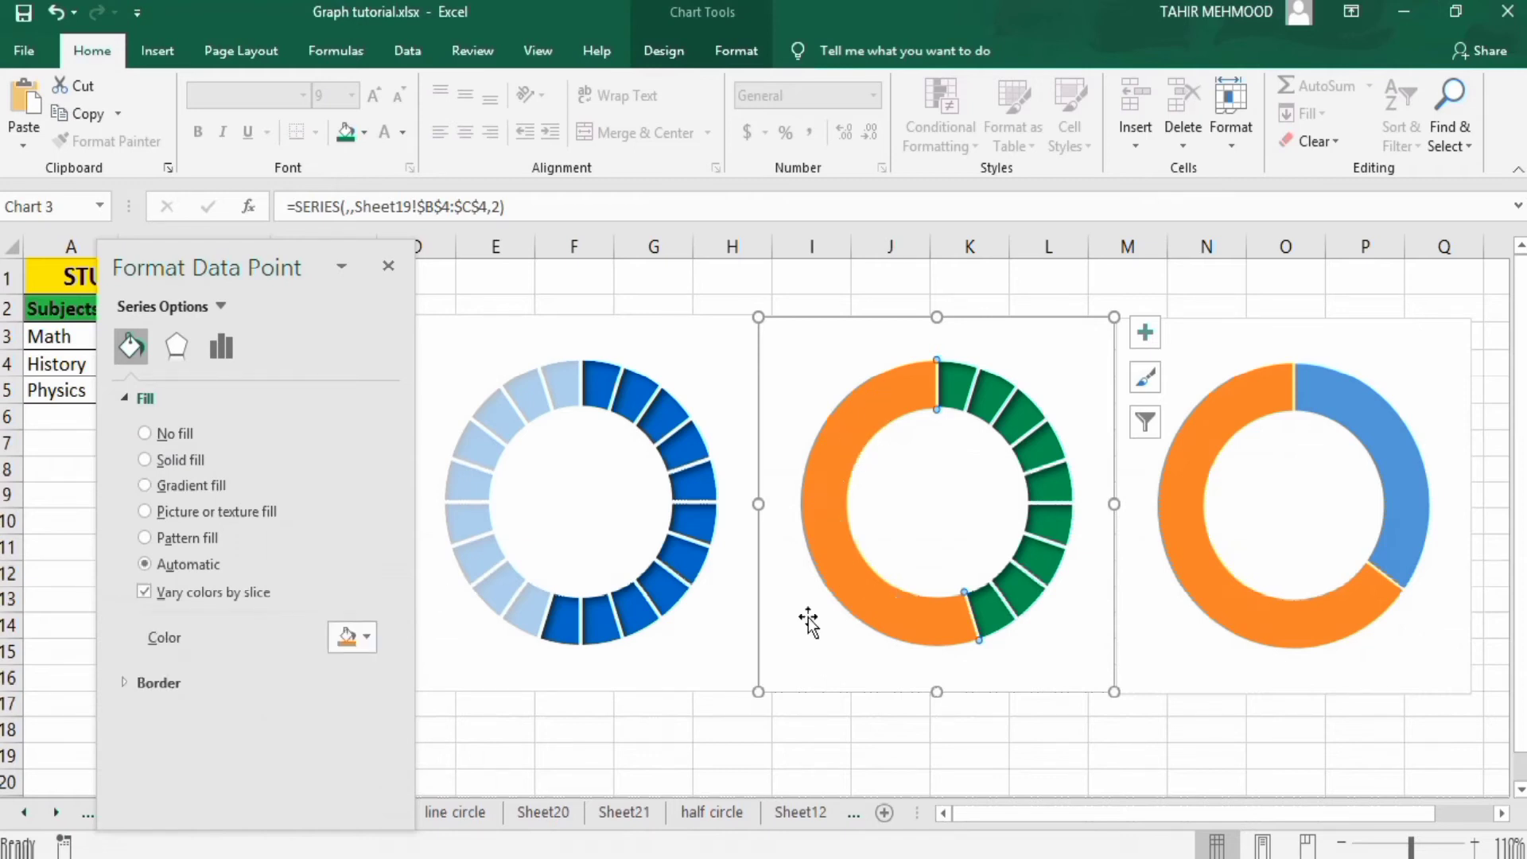
pyautogui.click(145, 459)
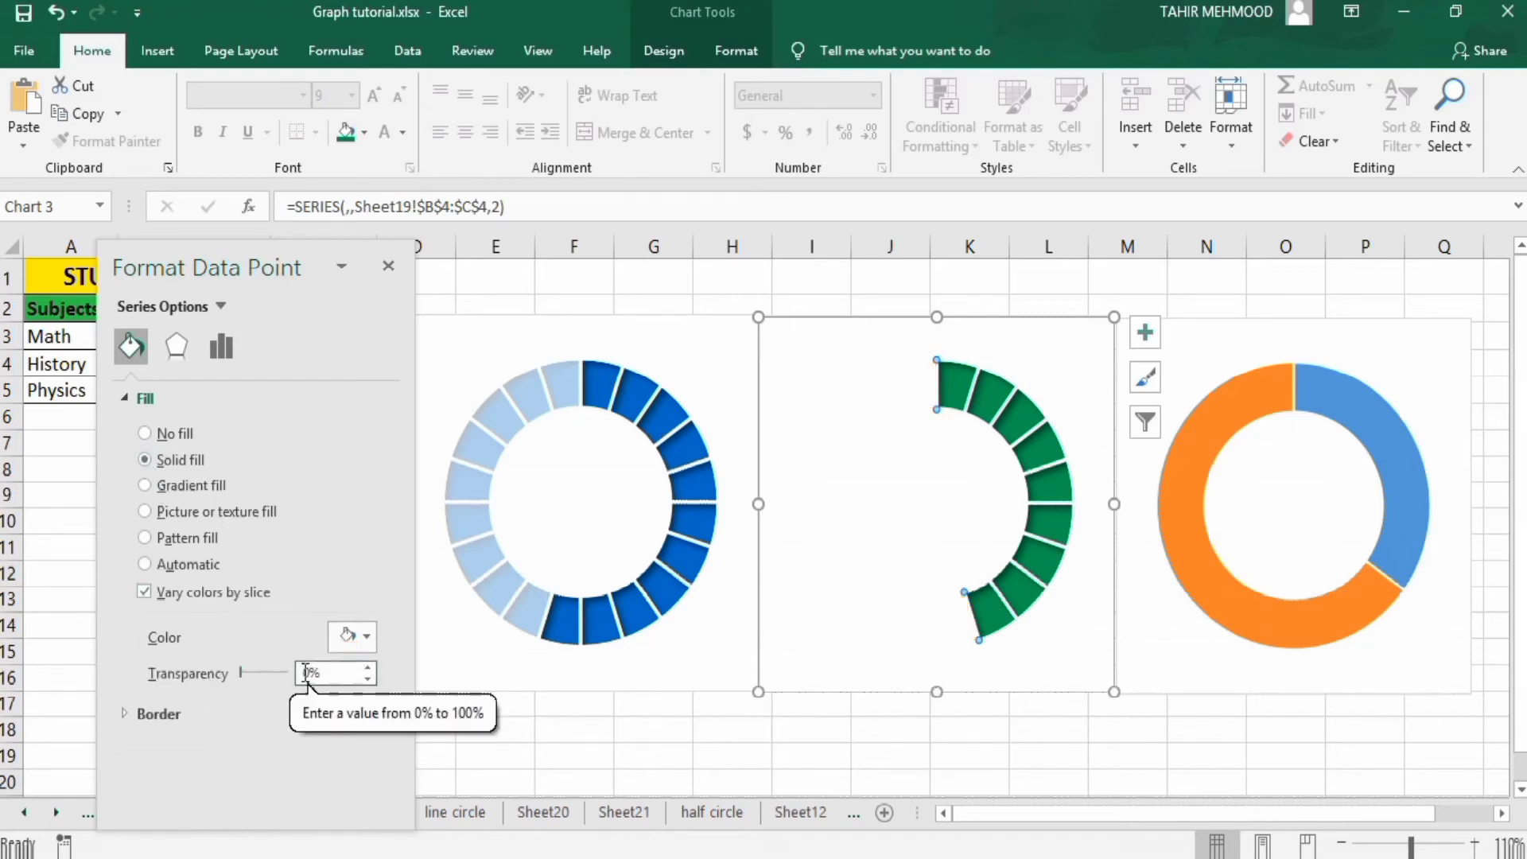
pyautogui.write('30')
pyautogui.press('Return')
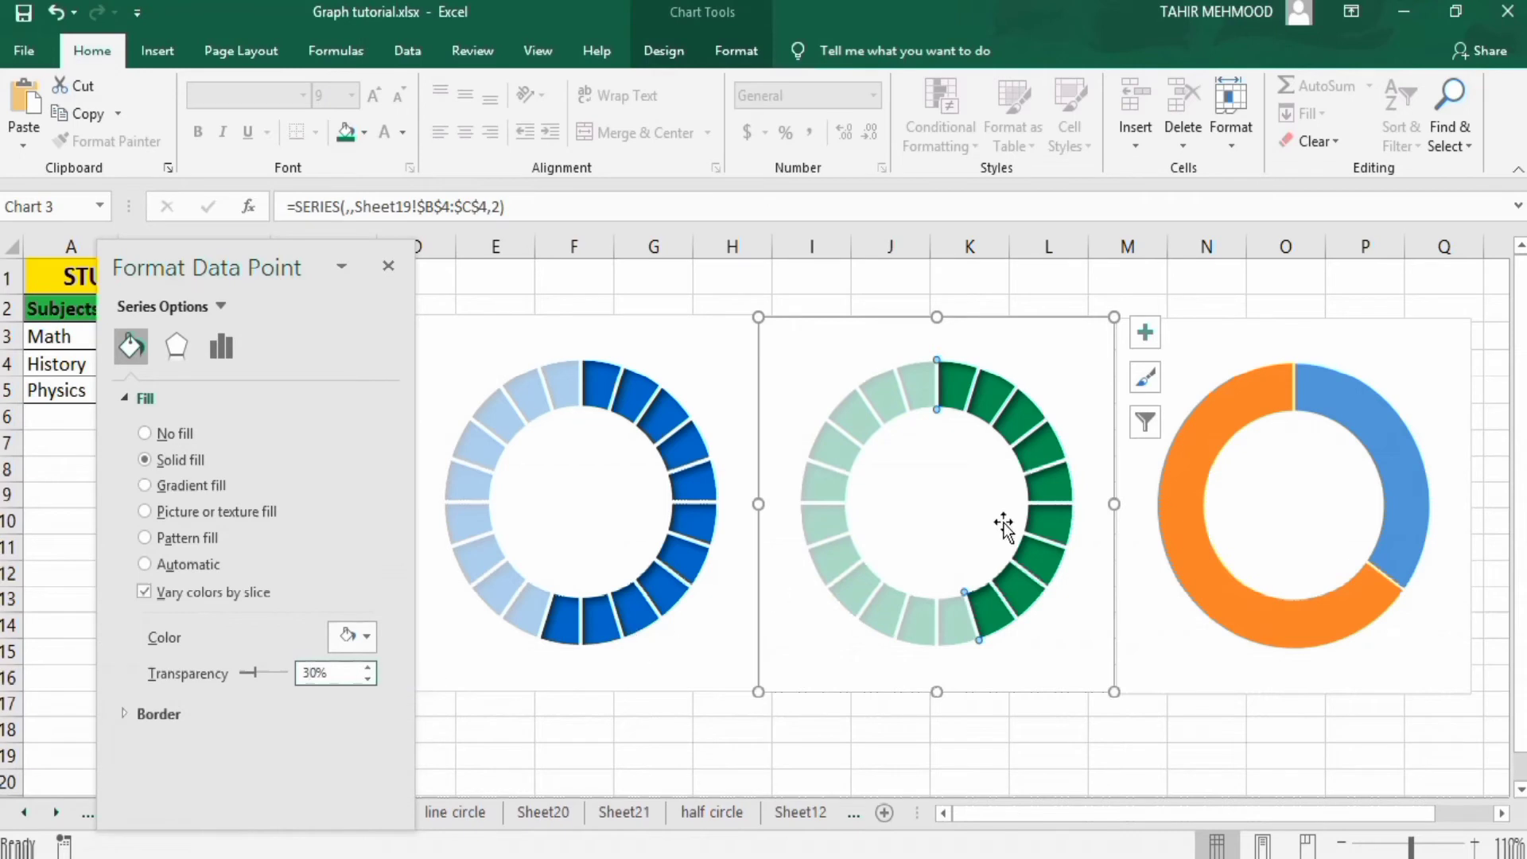
# Remove the fill from the marks slice of the Physics chart's overlay ring
pyautogui.click(1352, 396)
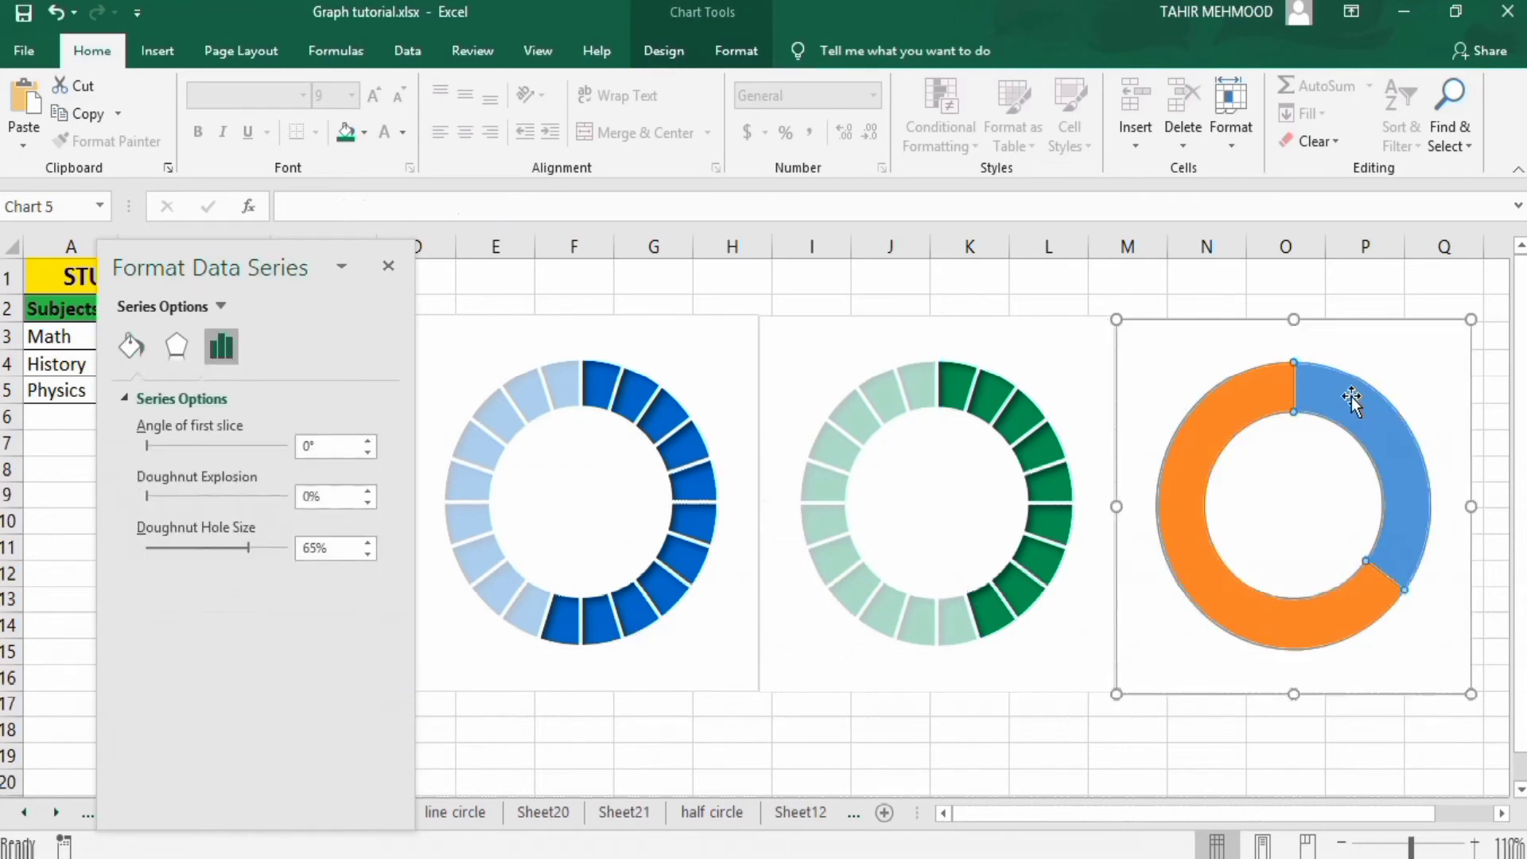
pyautogui.click(1352, 396)
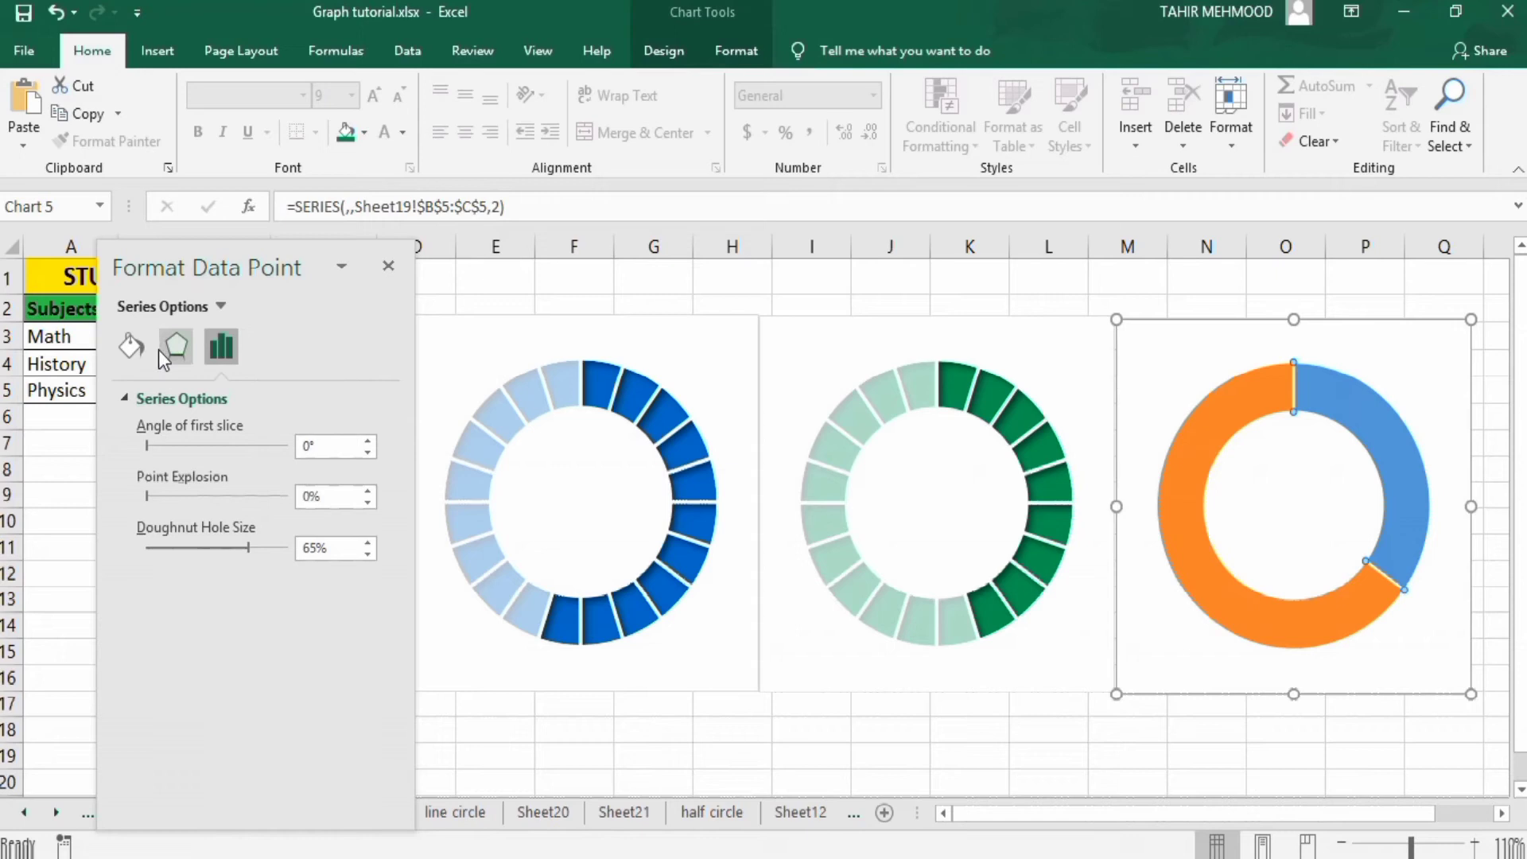
pyautogui.click(129, 348)
pyautogui.click(145, 433)
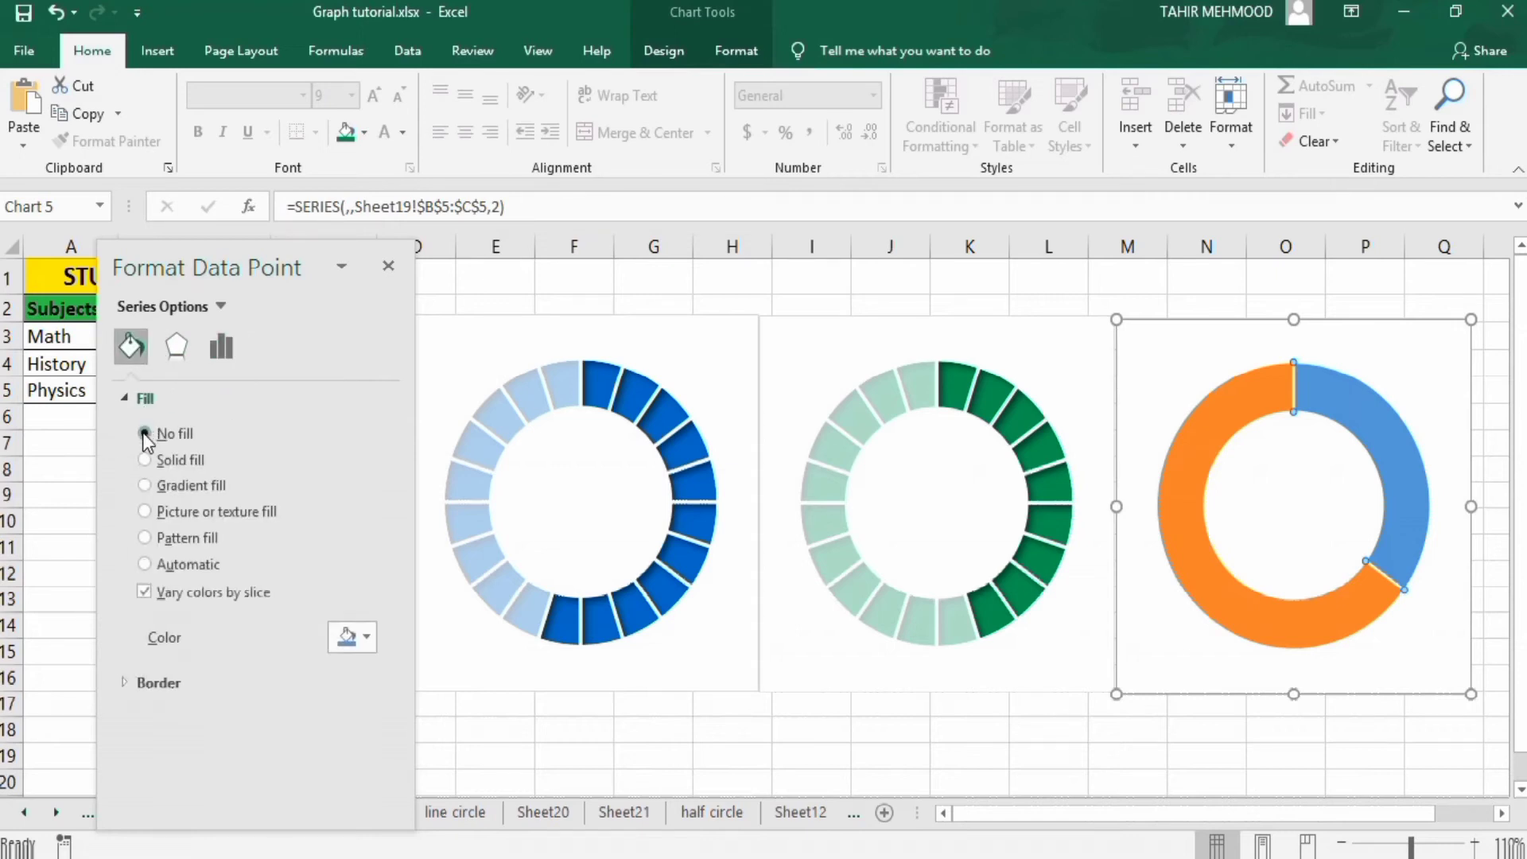
# Give the remainder slice of the Physics chart's overlay ring a solid white fill with 30% transparency, and finish formatting
pyautogui.click(1186, 490)
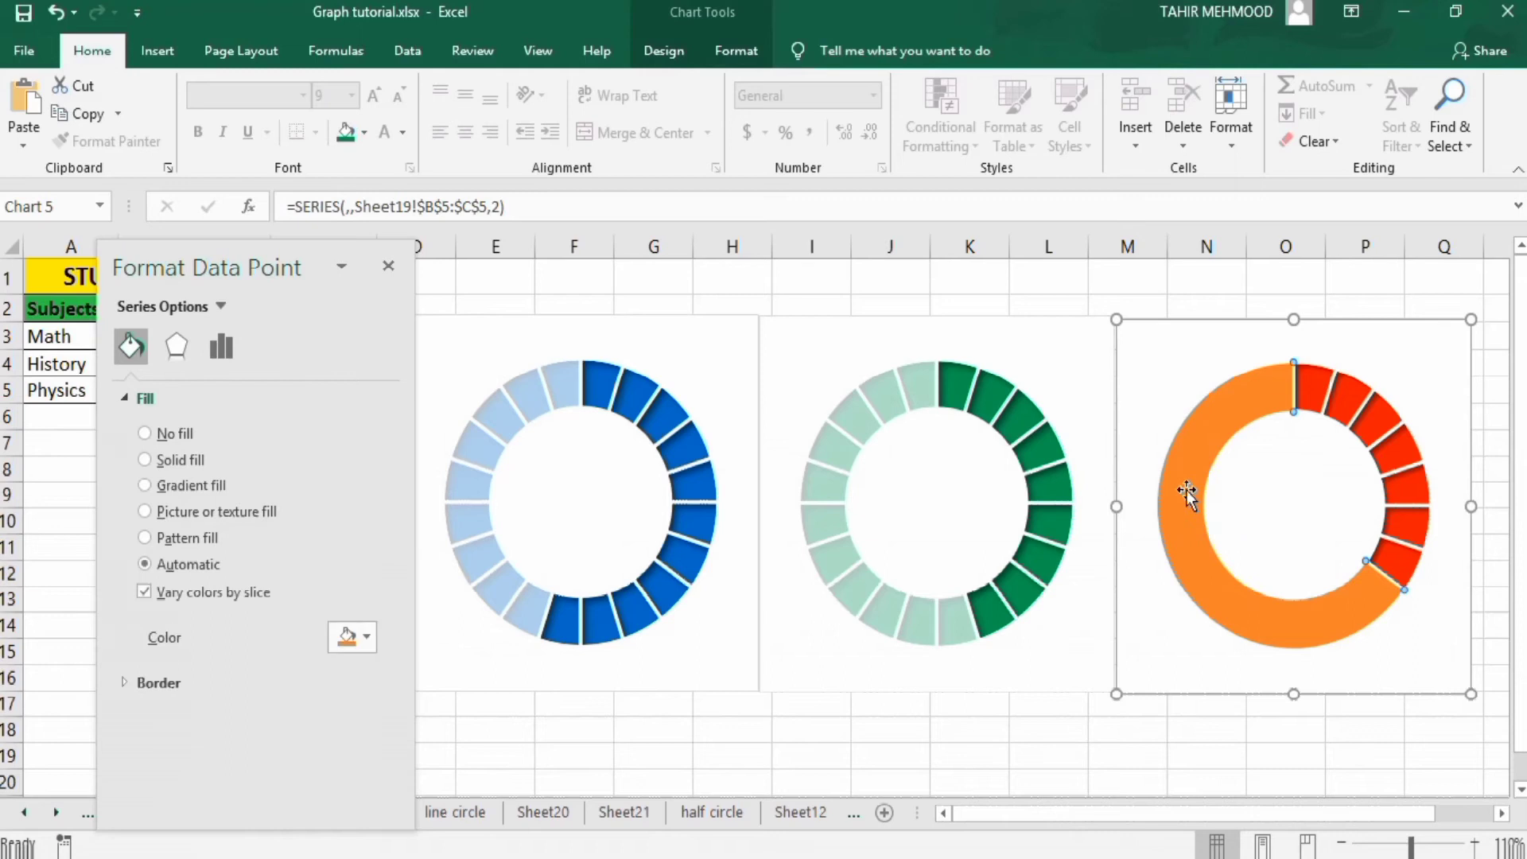
pyautogui.click(144, 460)
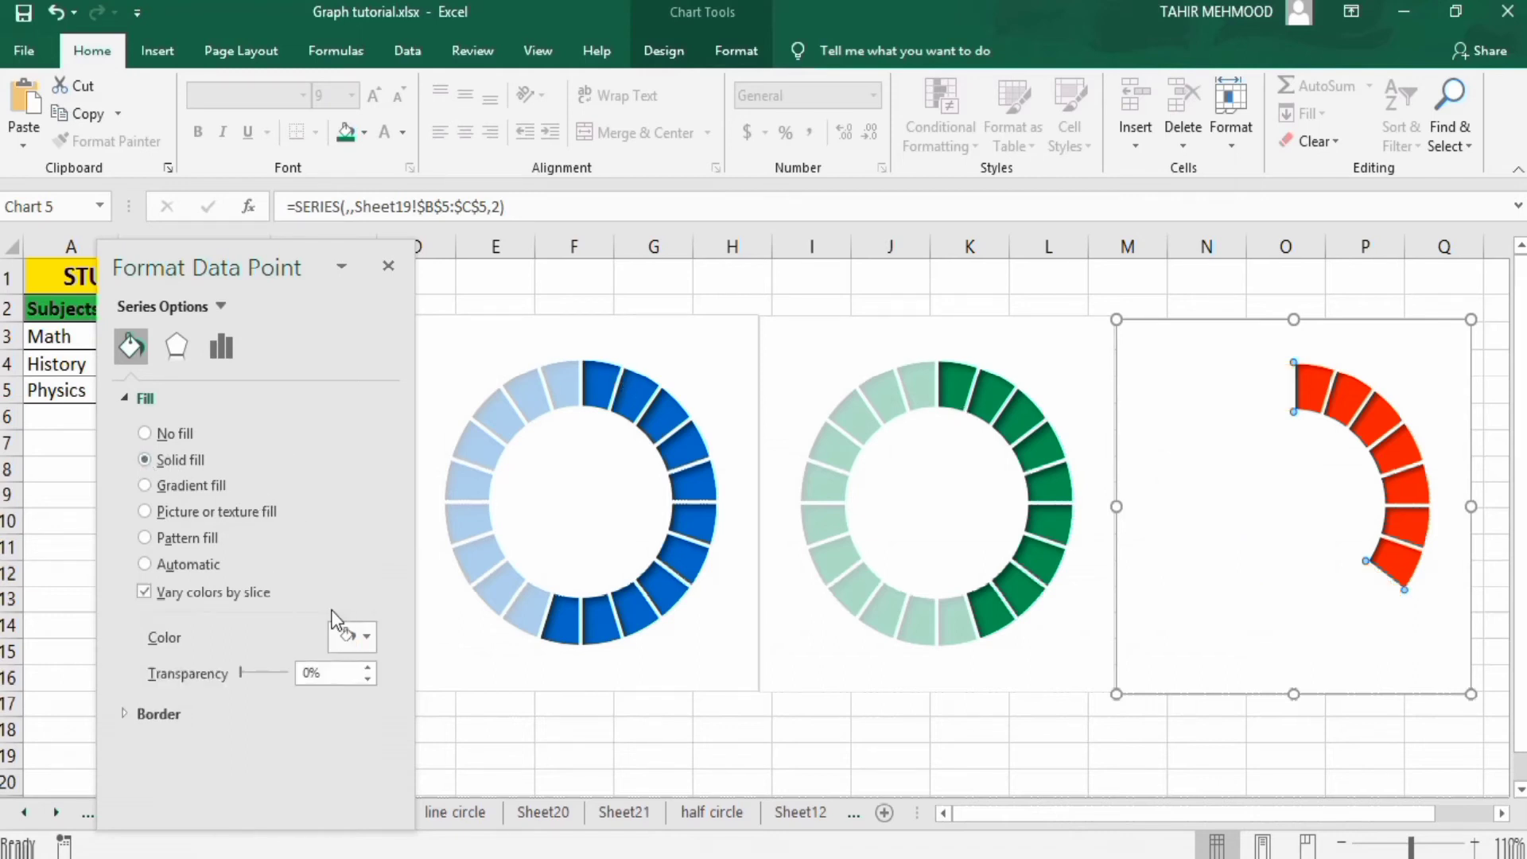
pyautogui.click(306, 674)
pyautogui.write('30')
pyautogui.press('Return')
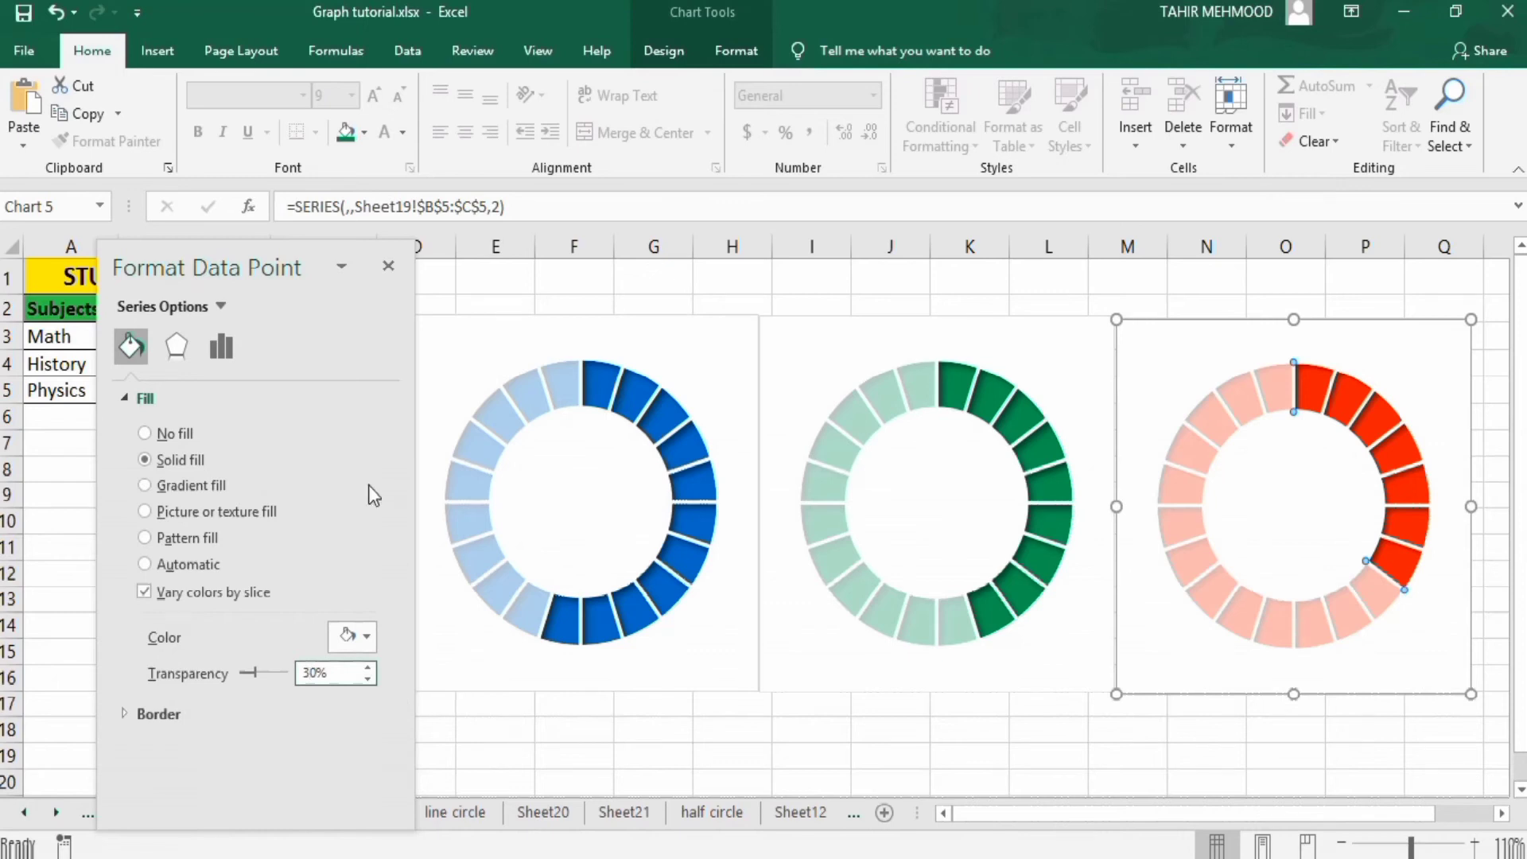
pyautogui.click(389, 267)
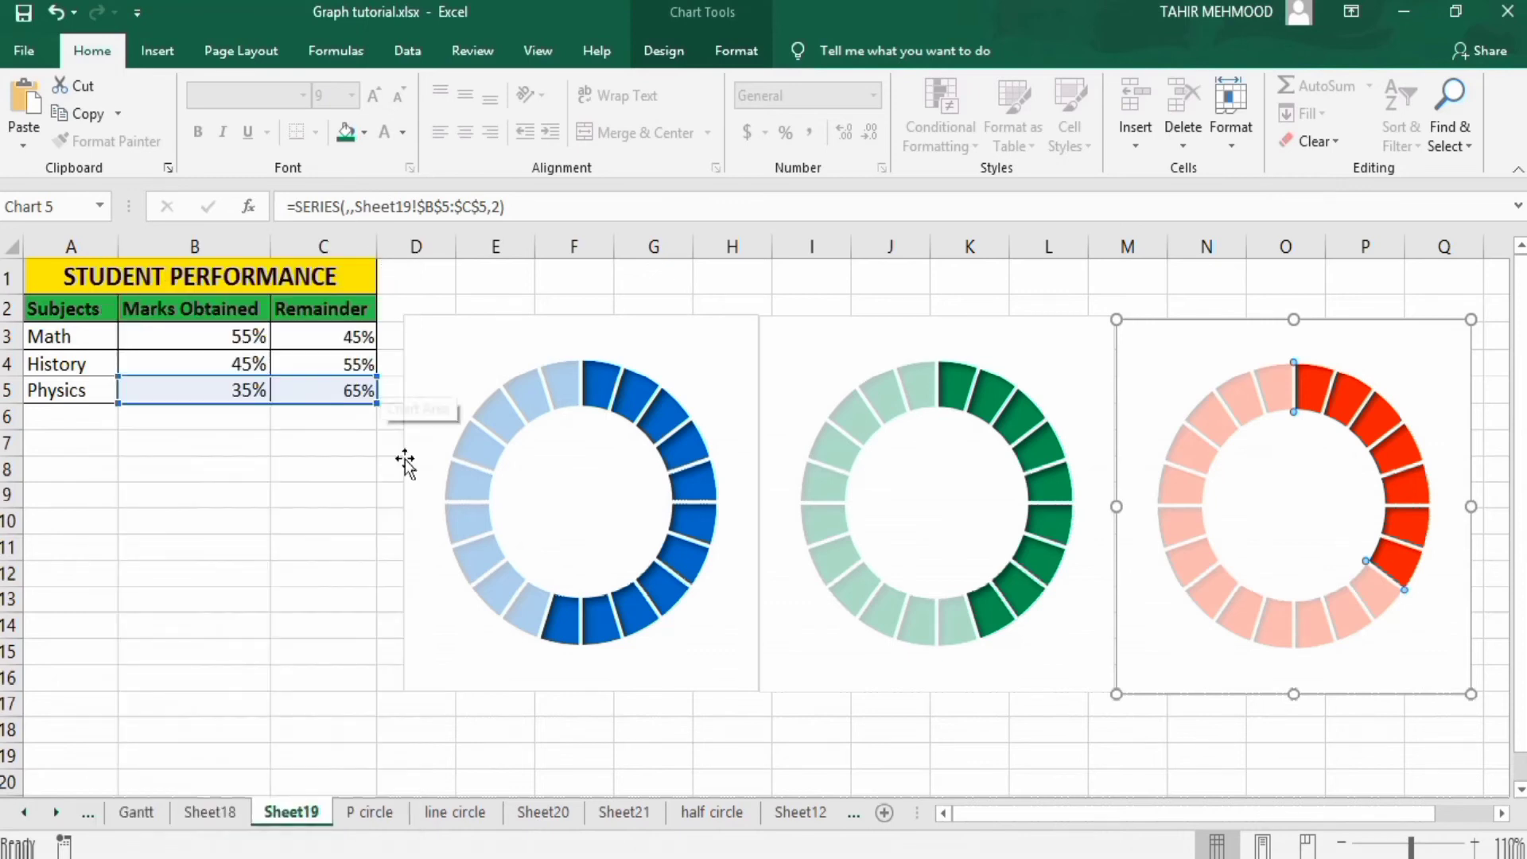
pyautogui.click(911, 736)
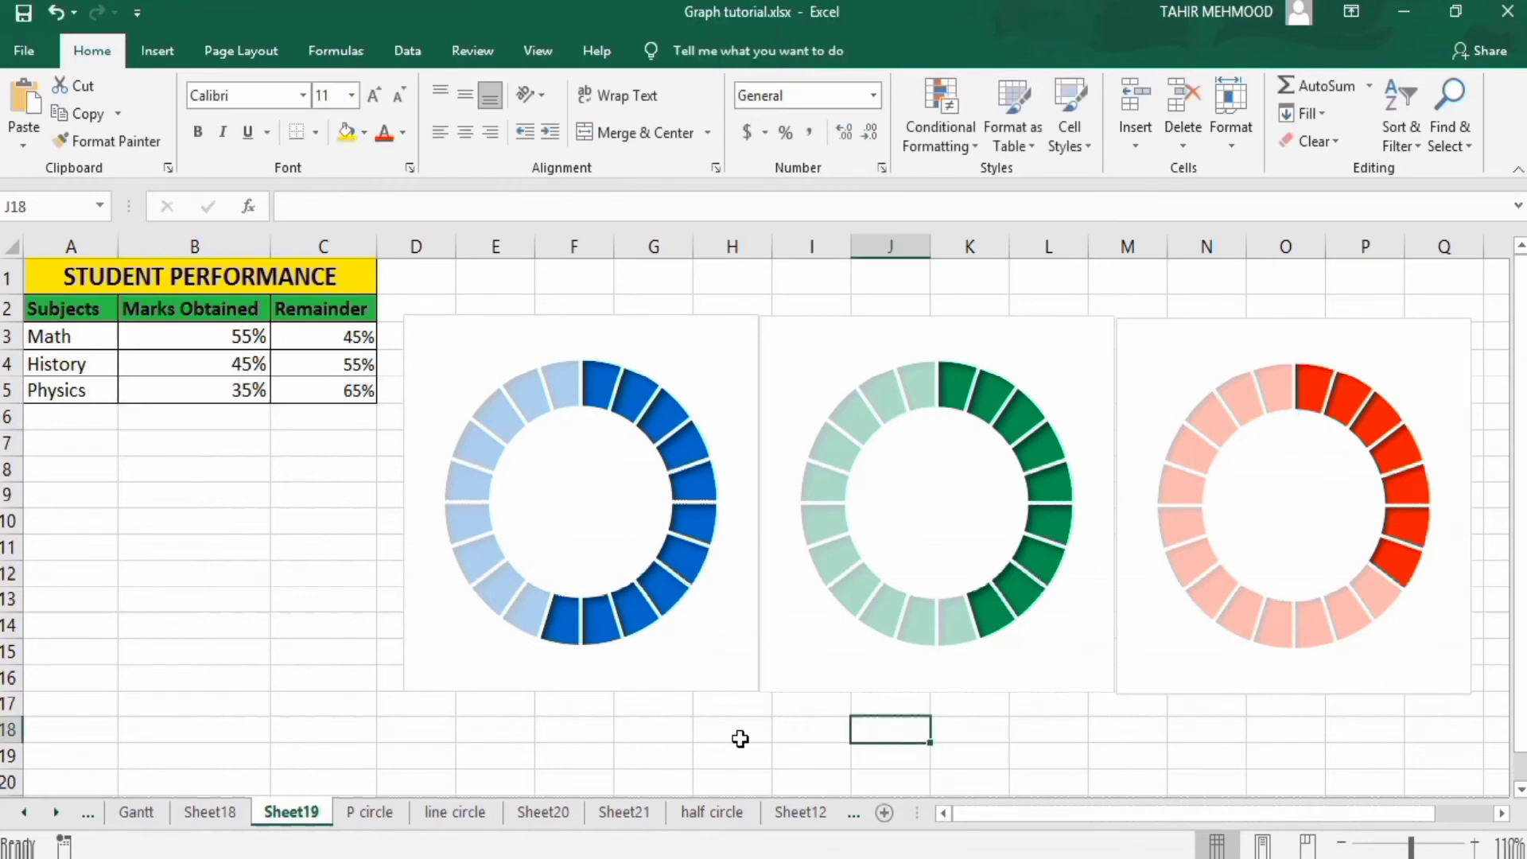
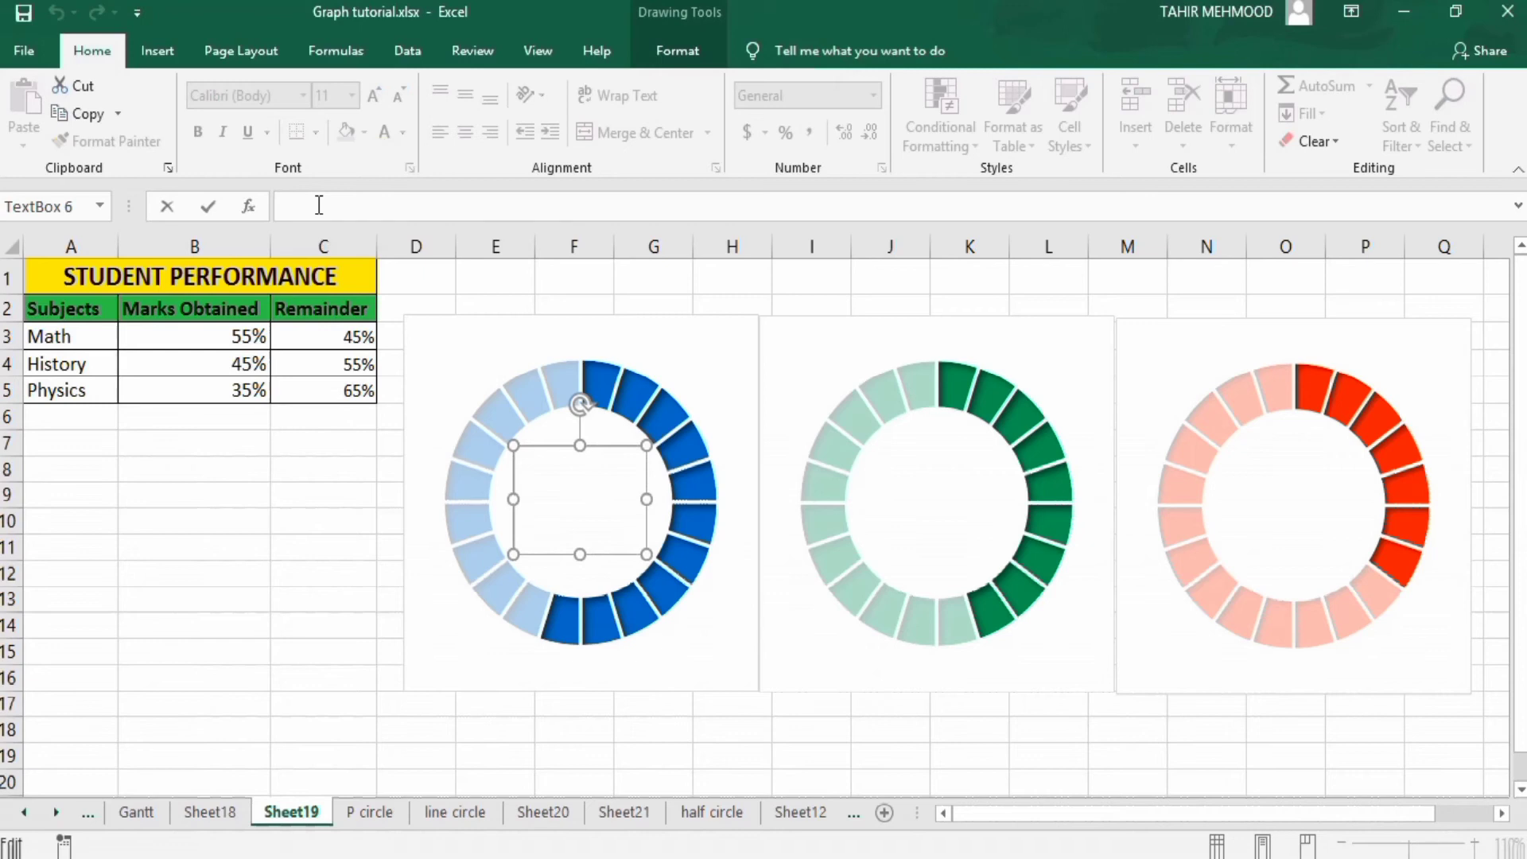
# Link the text box in the centre of the blue doughnut to the Math marks in cell B3
pyautogui.write('=')
pyautogui.click(240, 334)
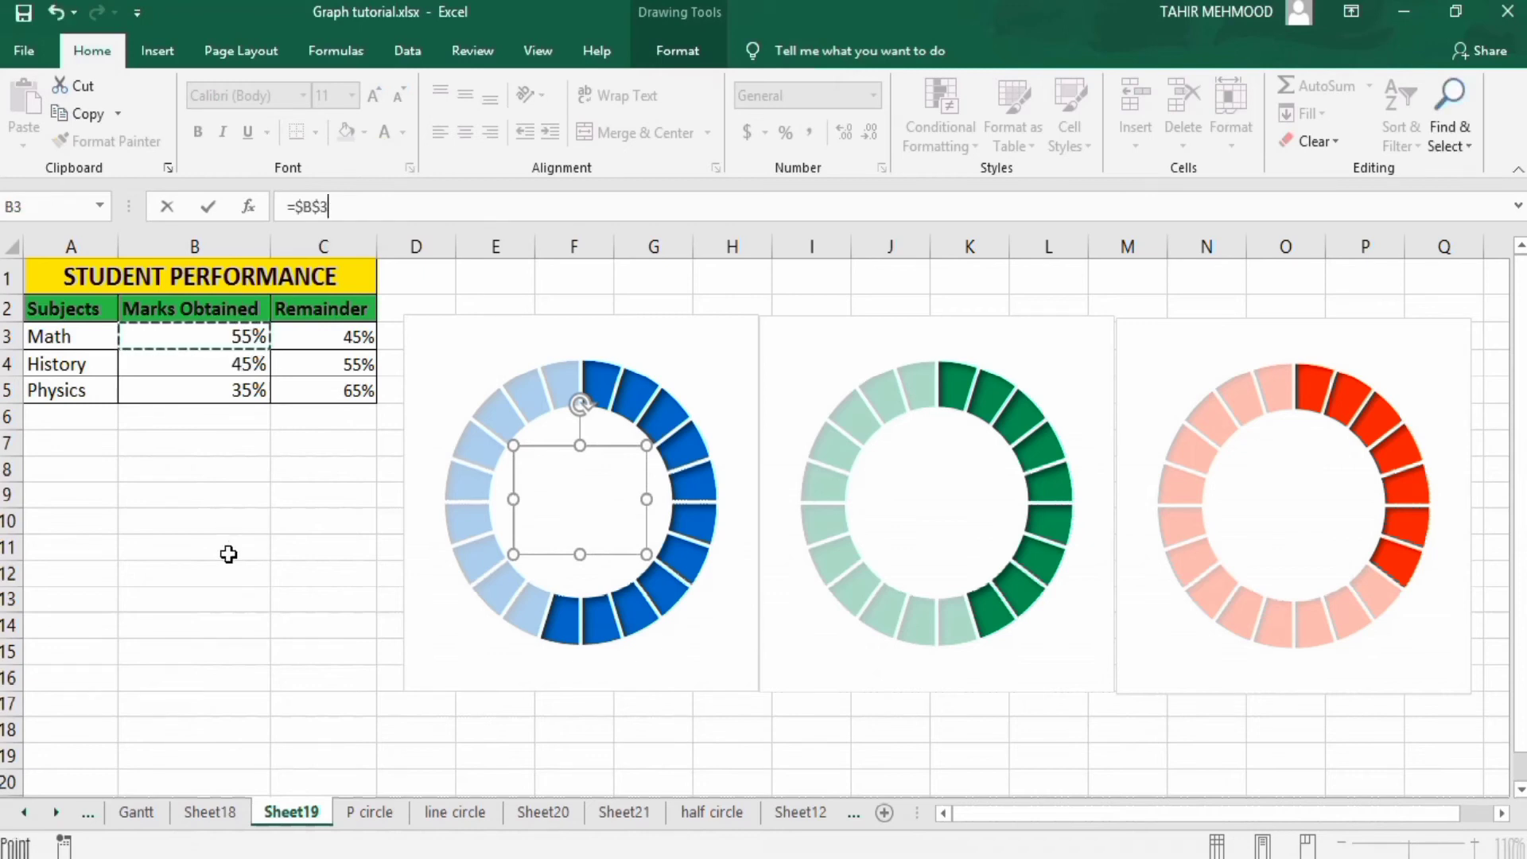
pyautogui.press('Return')
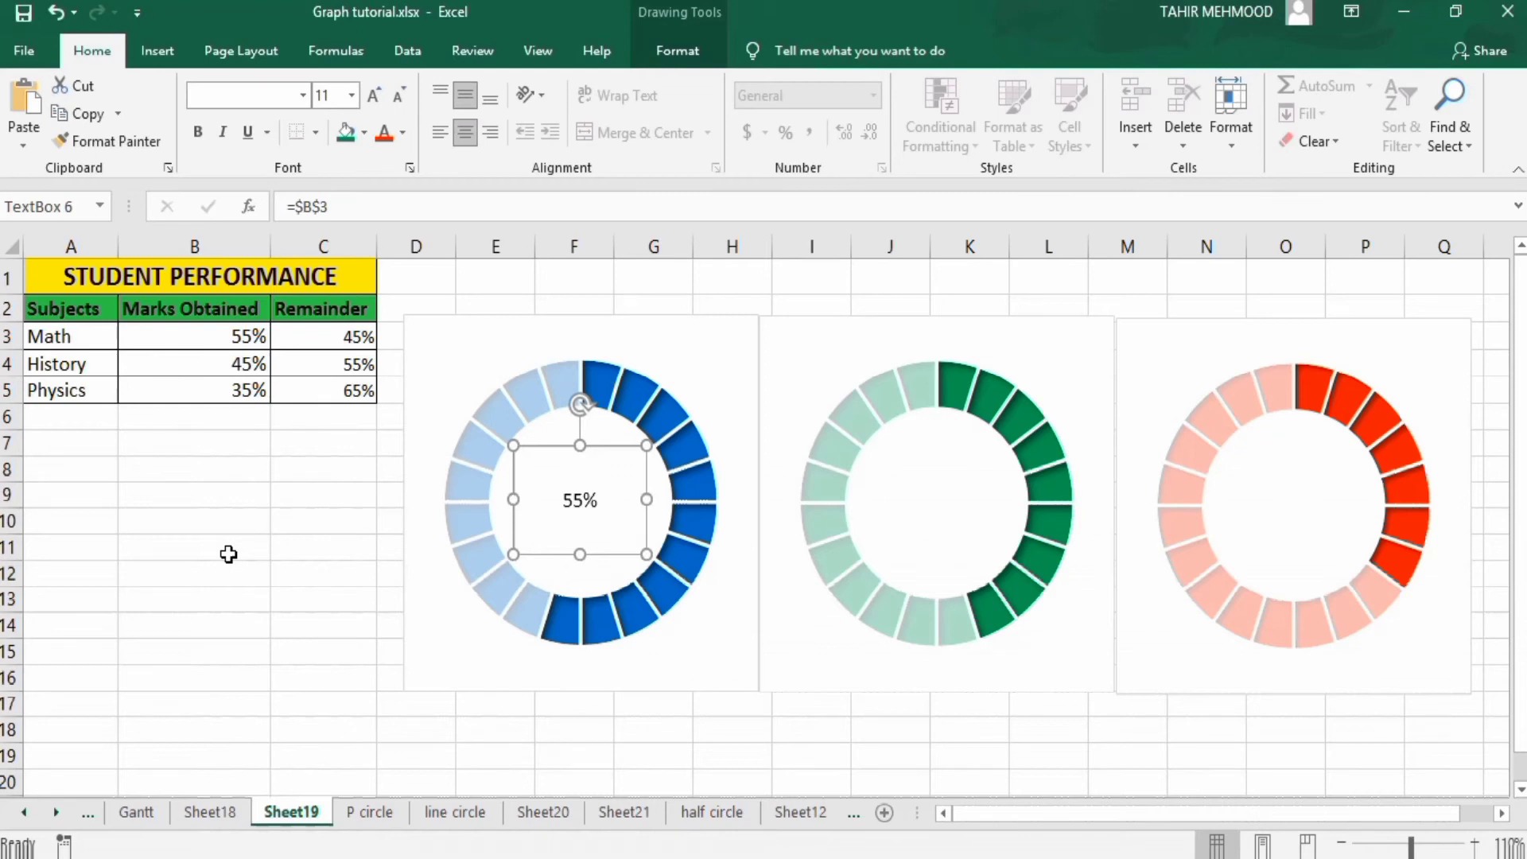
pyautogui.click(242, 574)
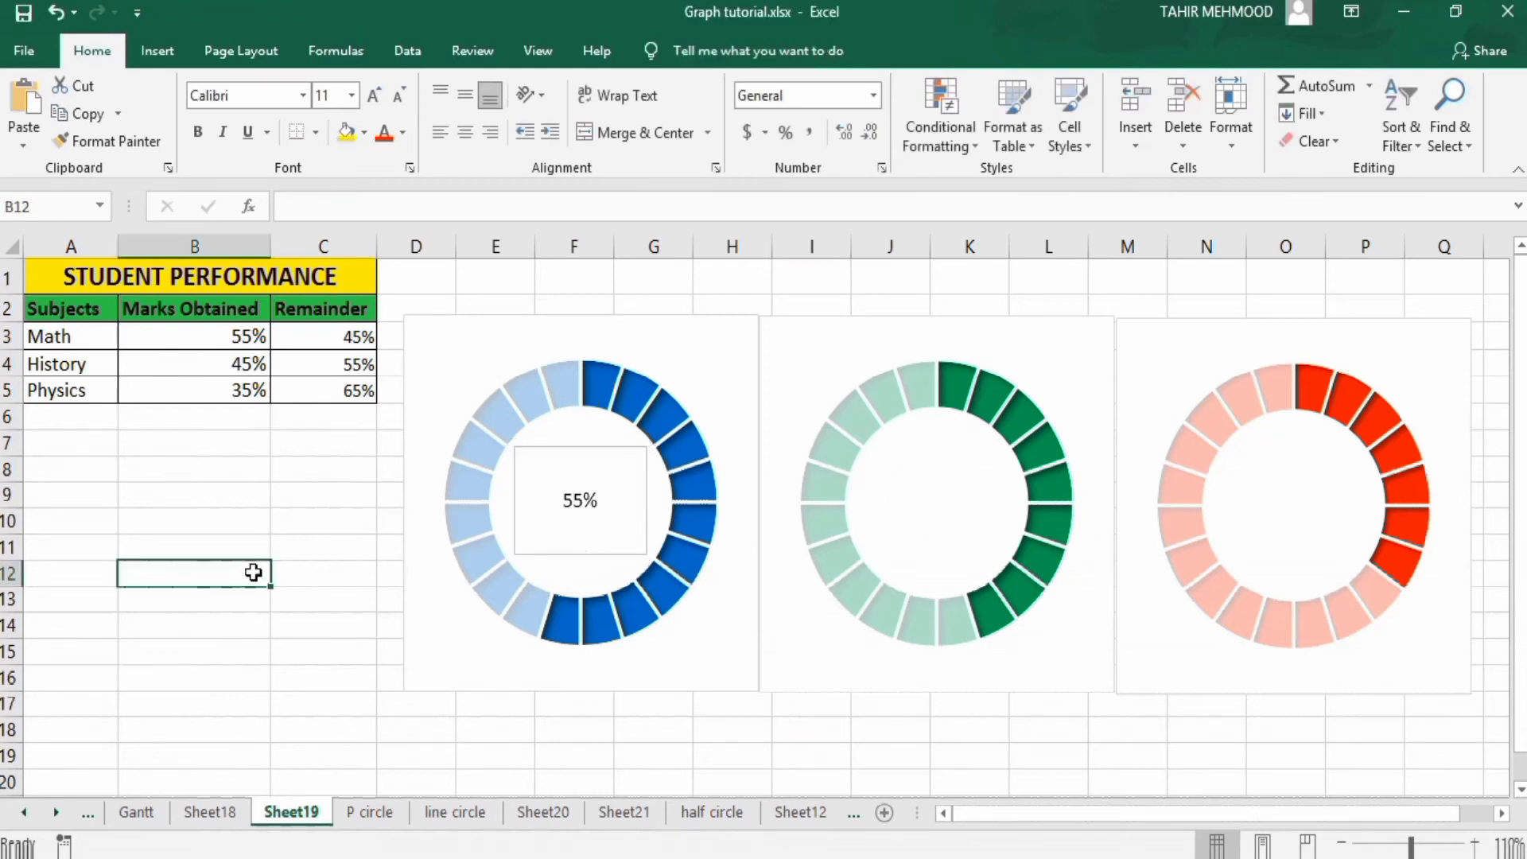
# Set the percentage text box in the blue doughnut to the Impact font at size 36
pyautogui.click(573, 502)
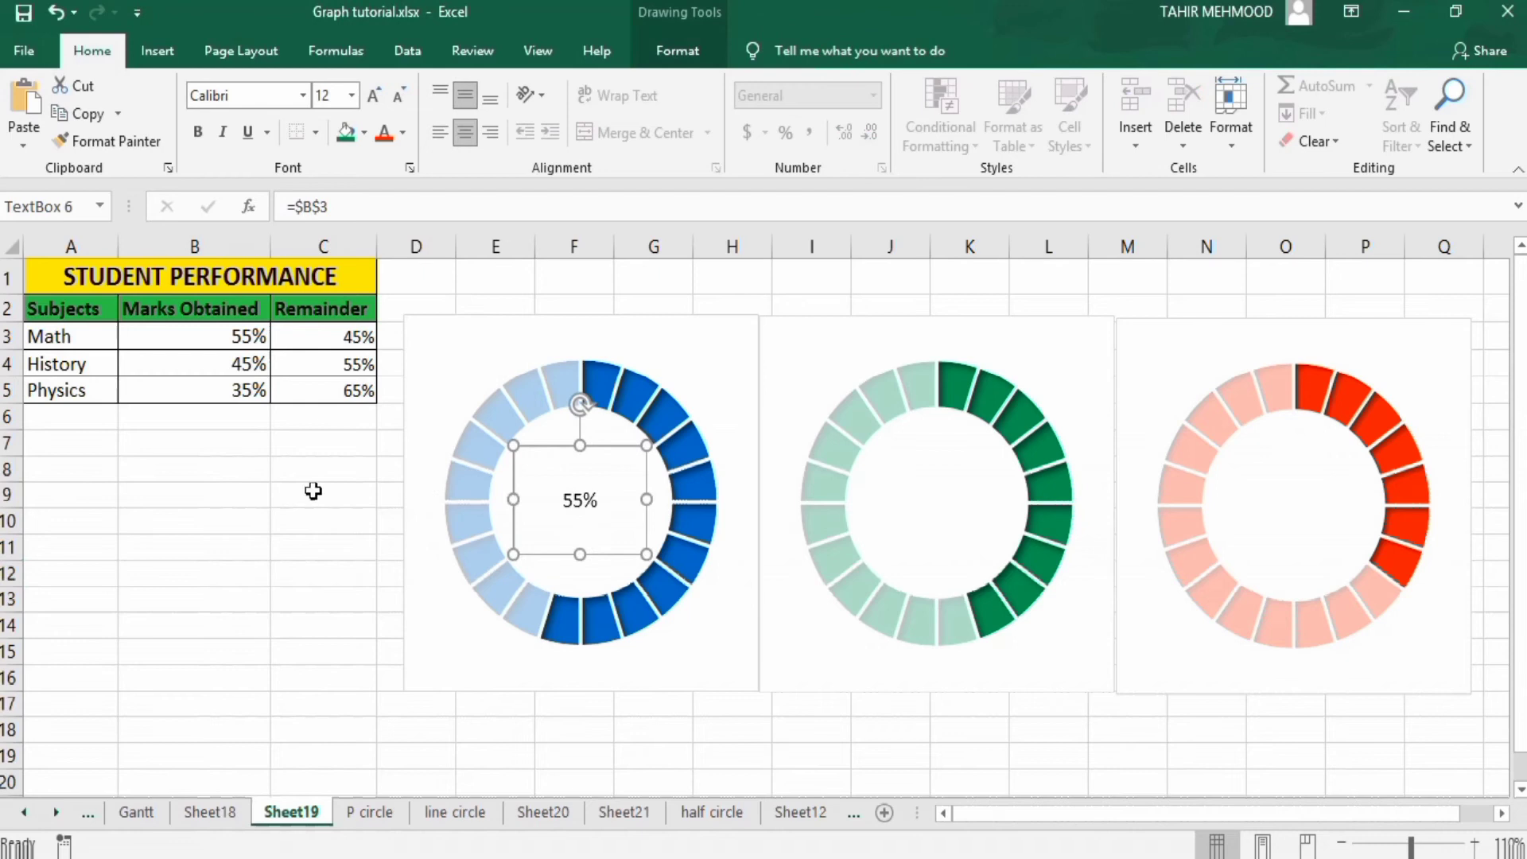
pyautogui.click(303, 95)
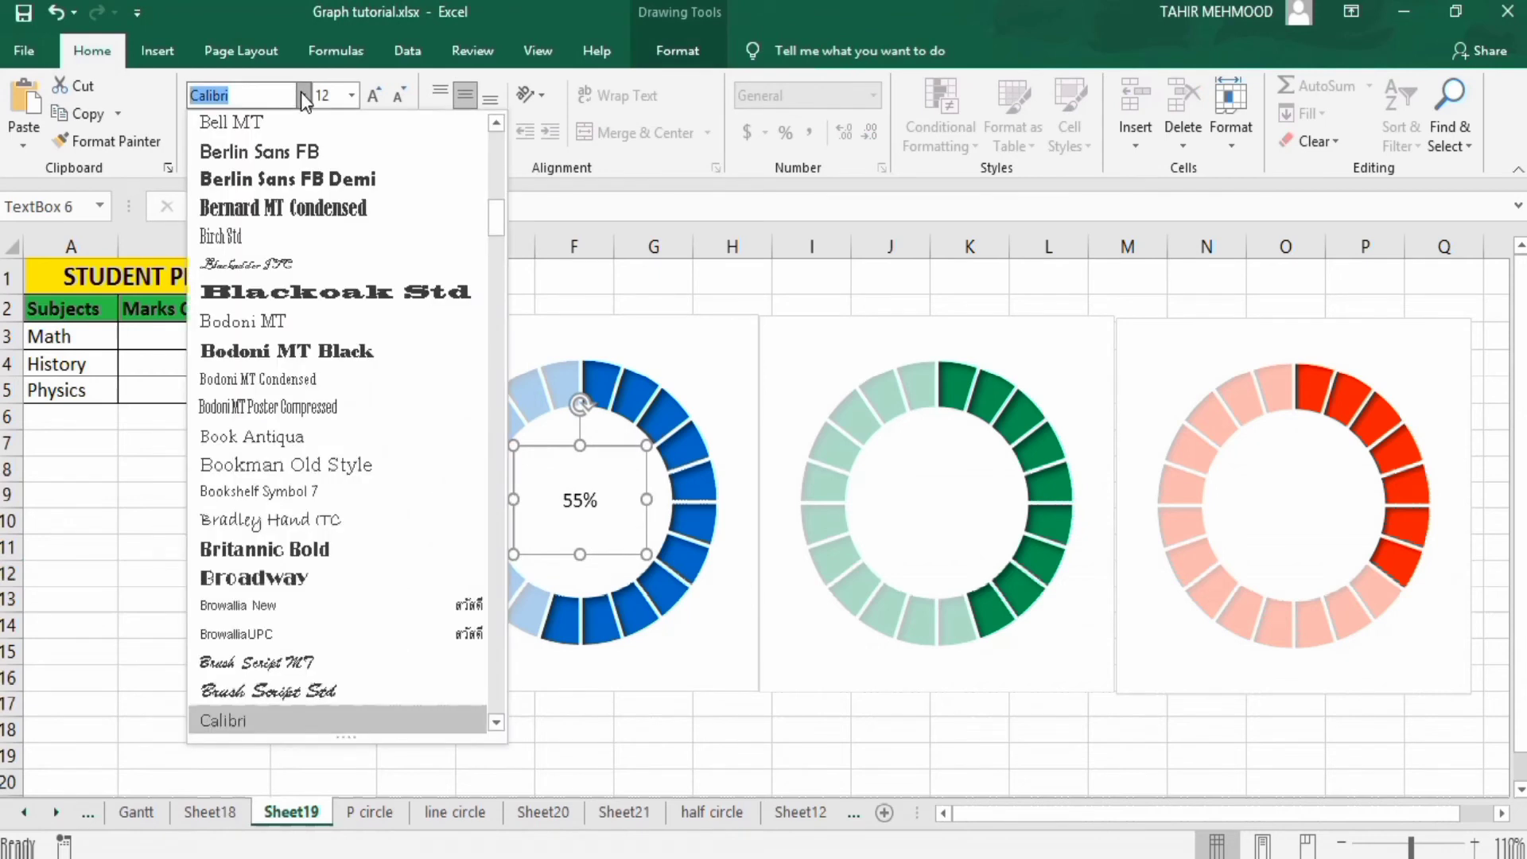
pyautogui.write('Impact')
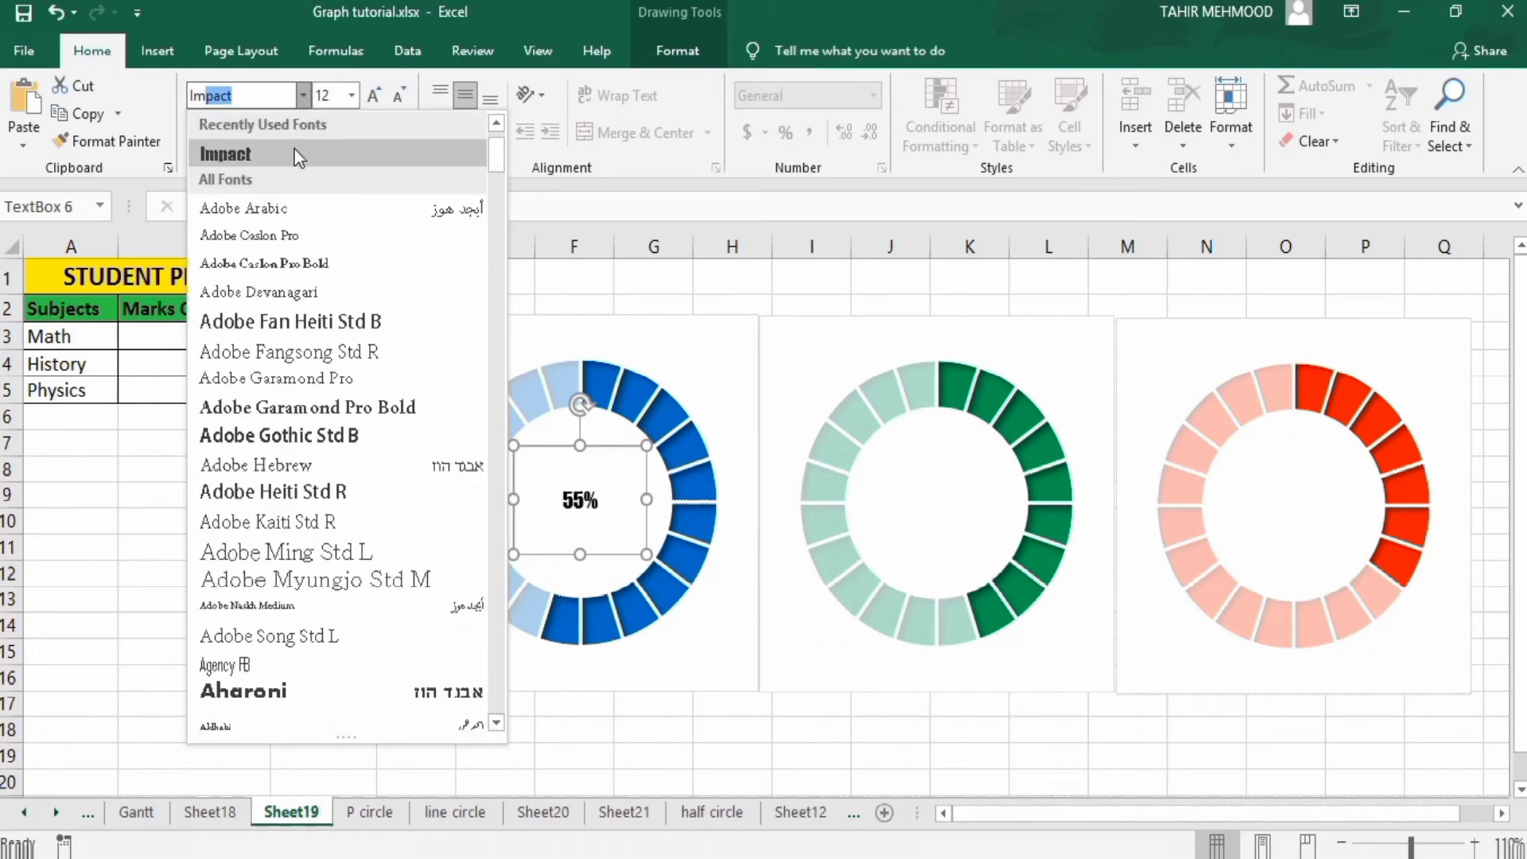
pyautogui.click(298, 157)
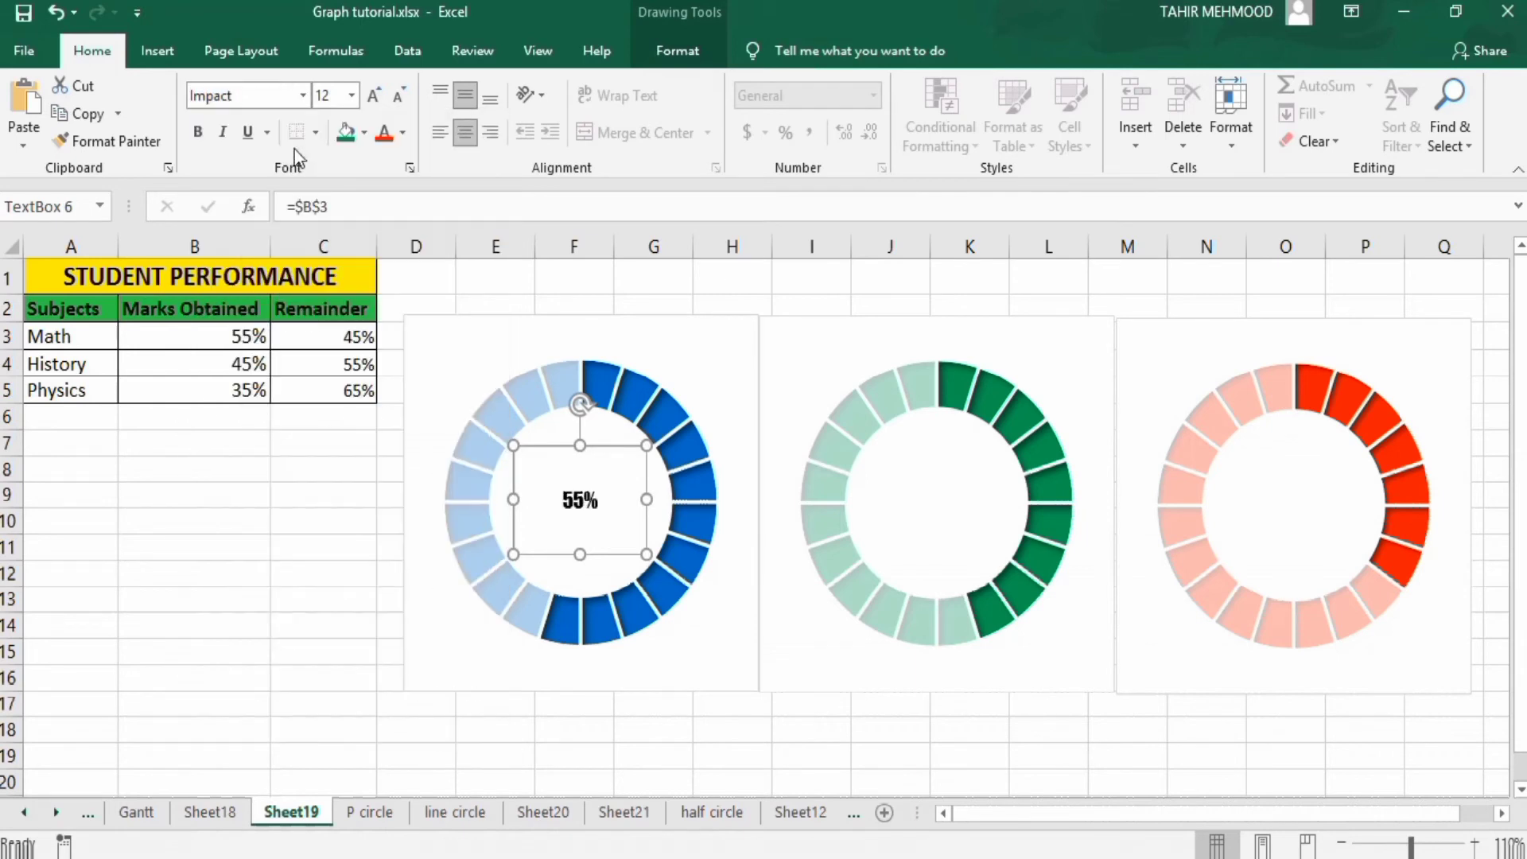
pyautogui.click(351, 97)
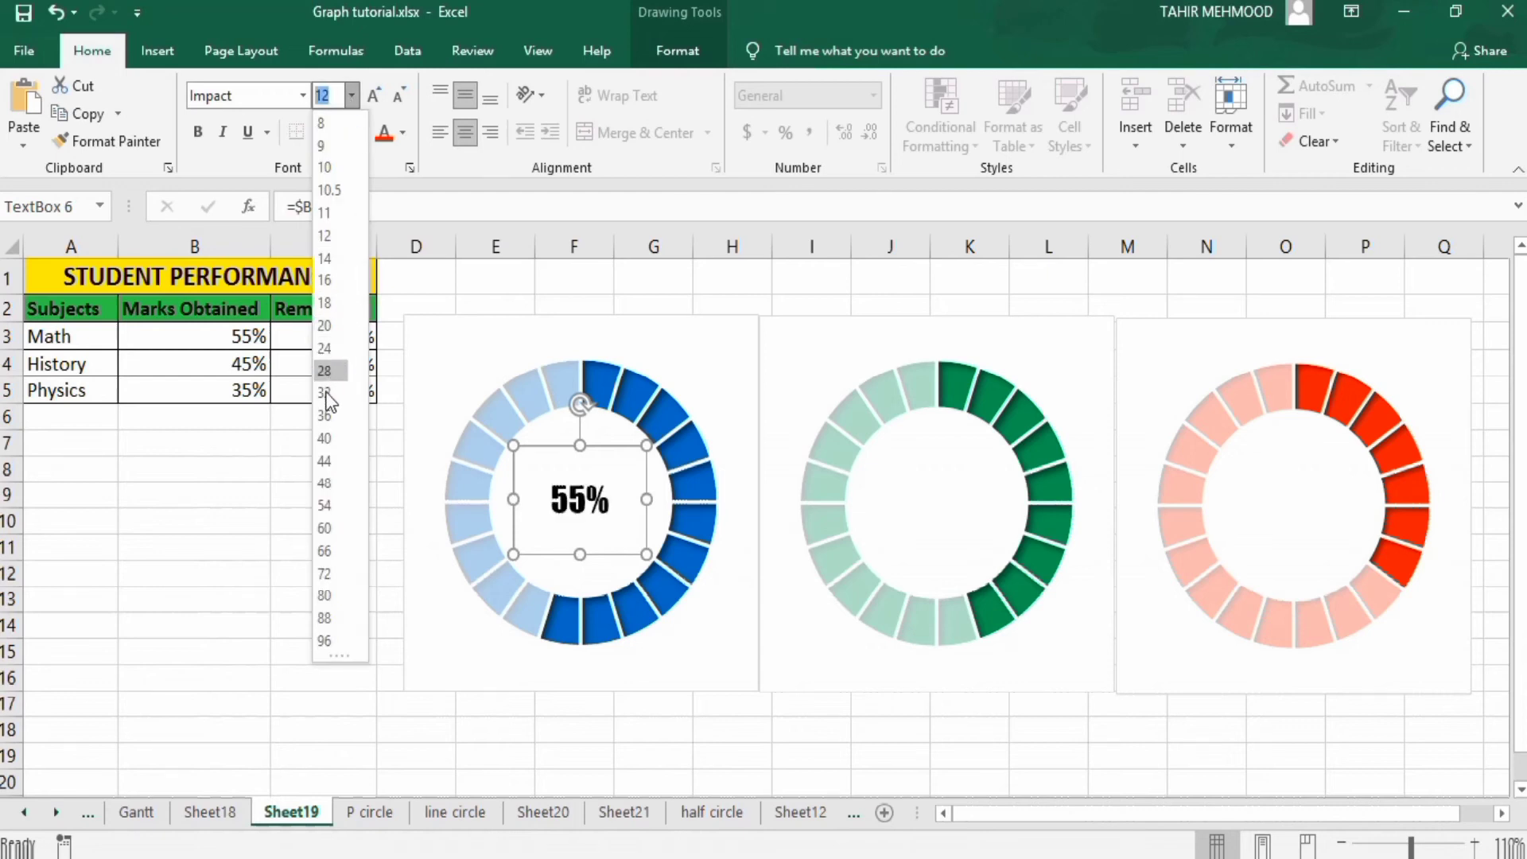
pyautogui.click(329, 417)
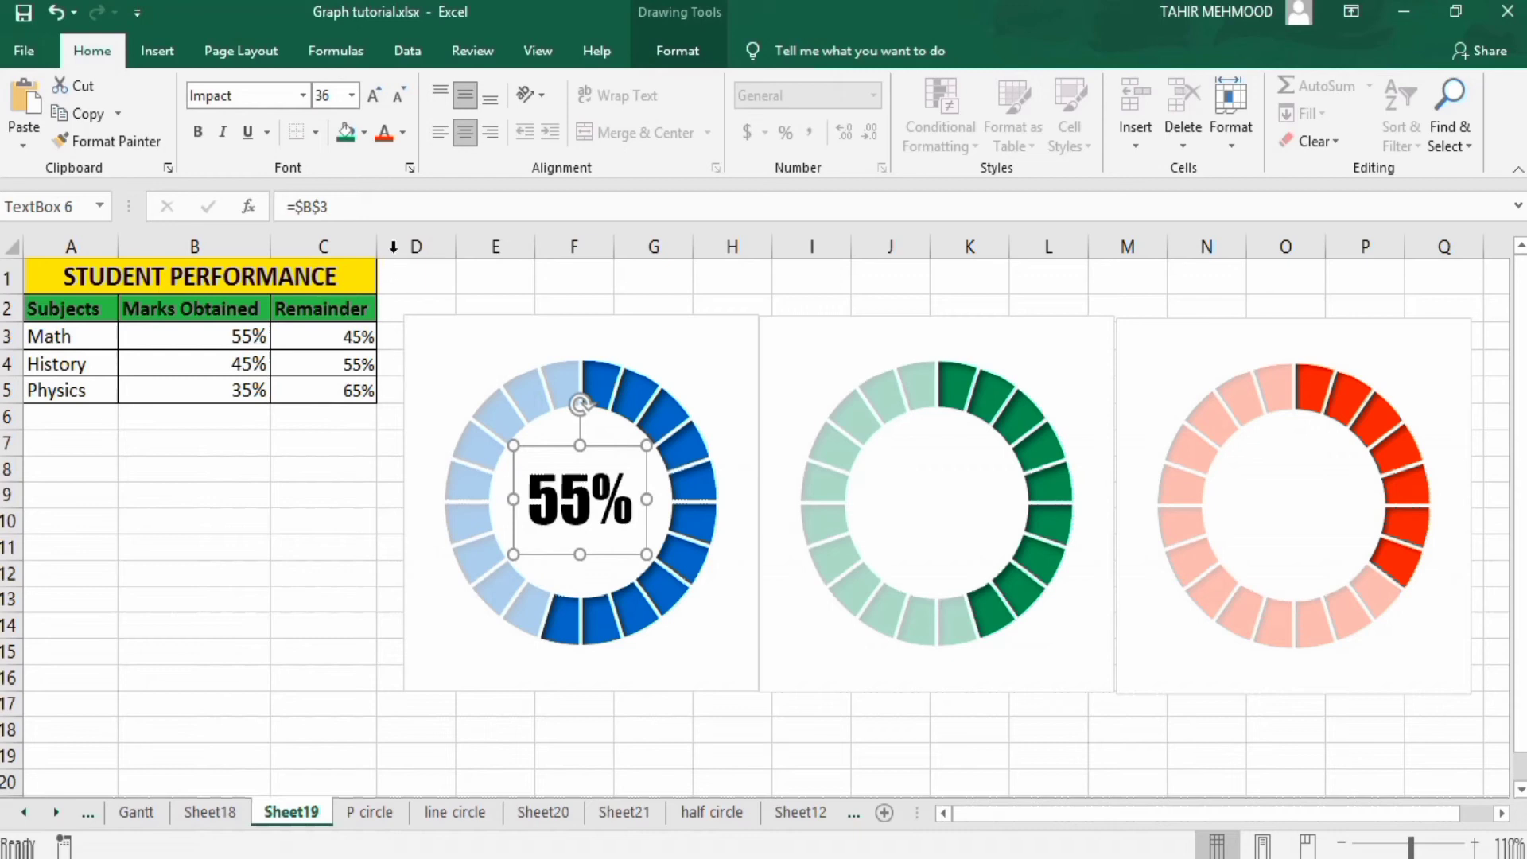
# Colour the percentage text in the blue doughnut blue and remove its text box's outline
pyautogui.click(402, 133)
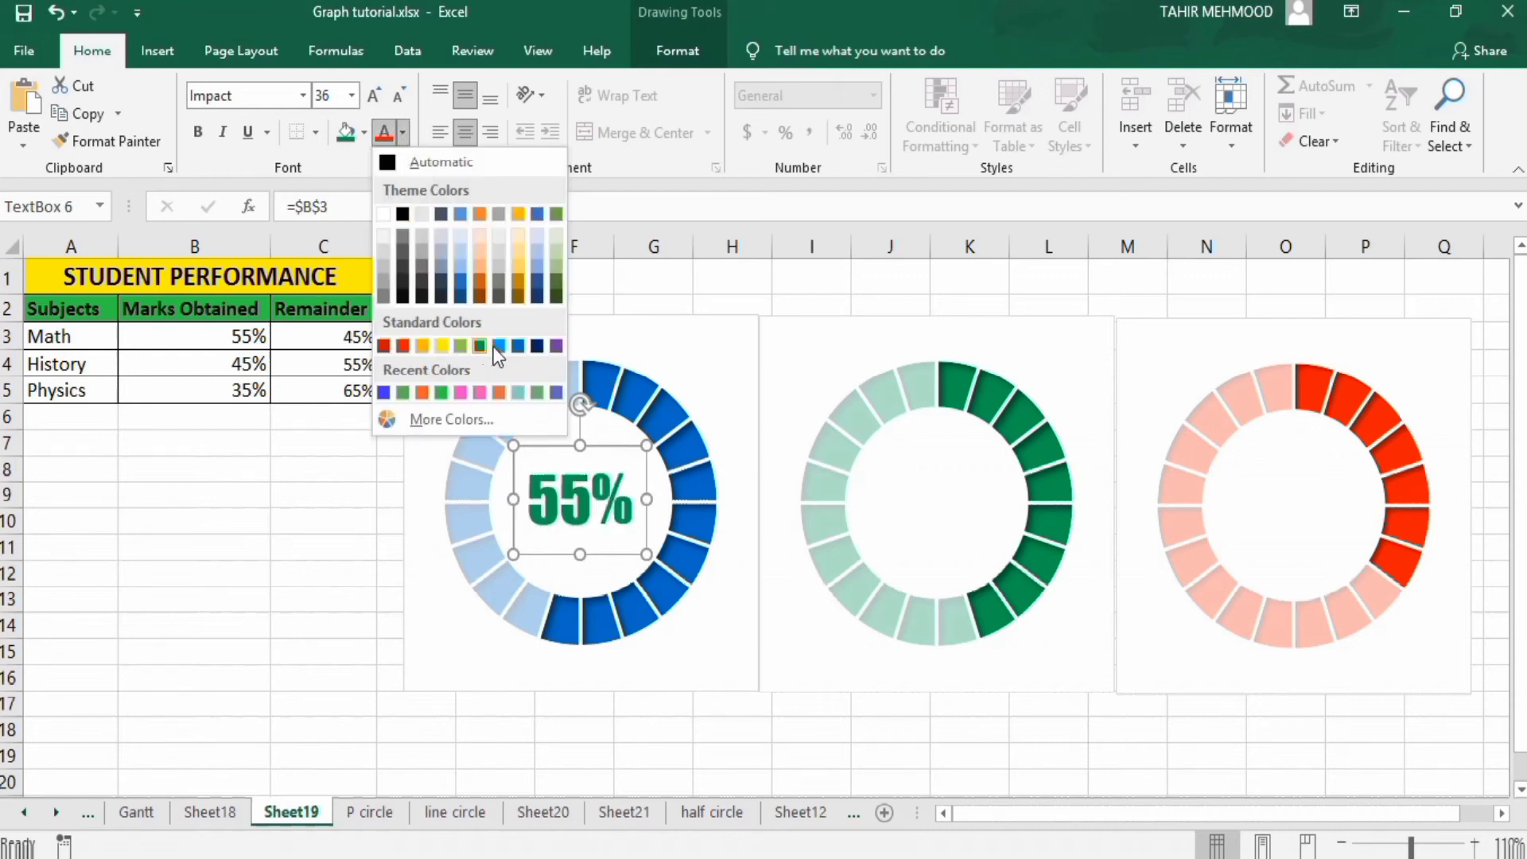
pyautogui.click(518, 347)
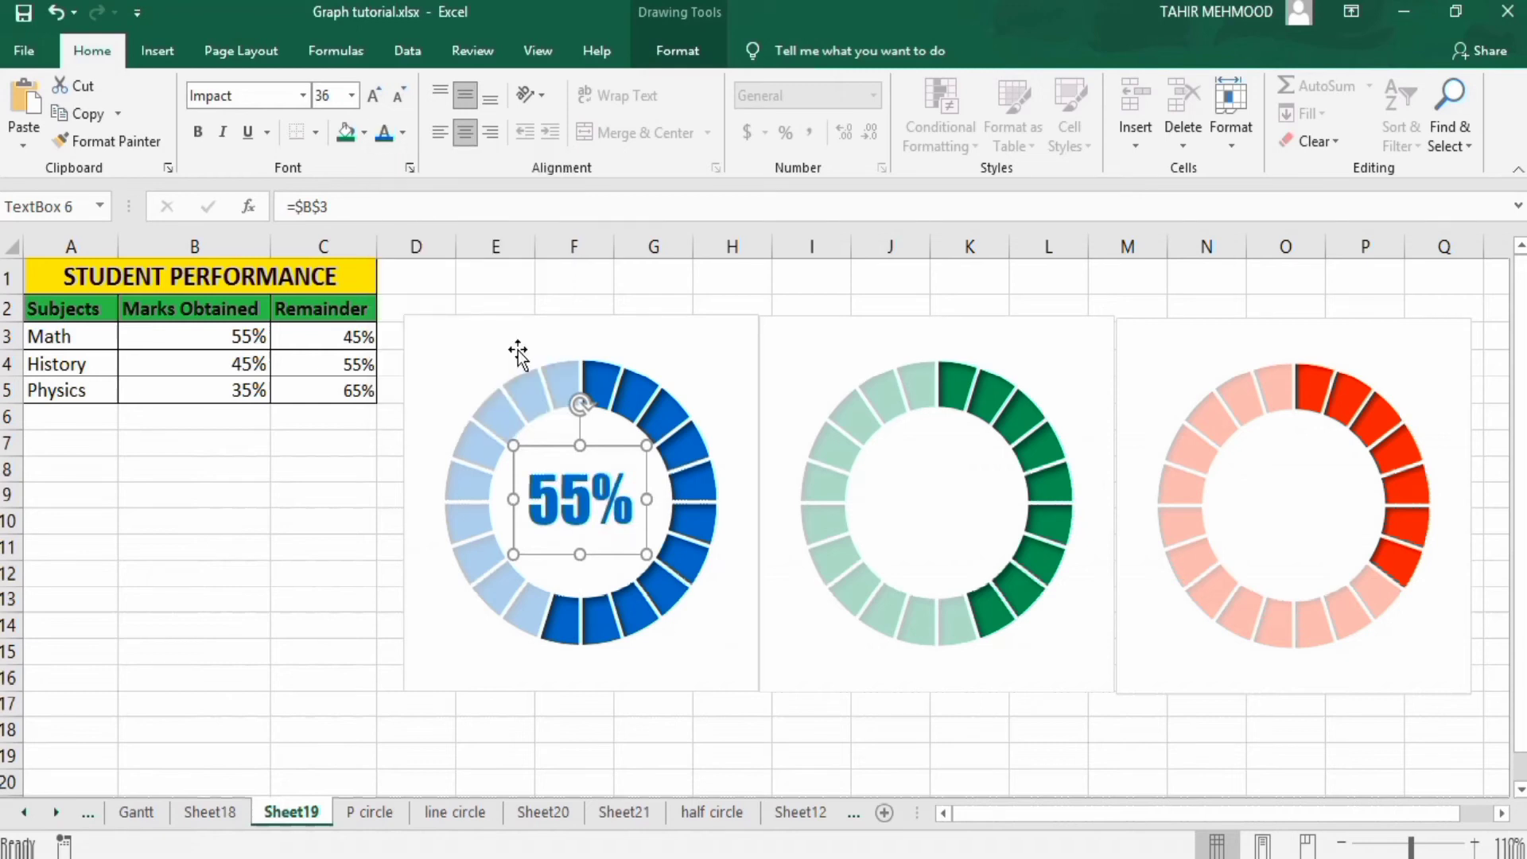
pyautogui.click(671, 43)
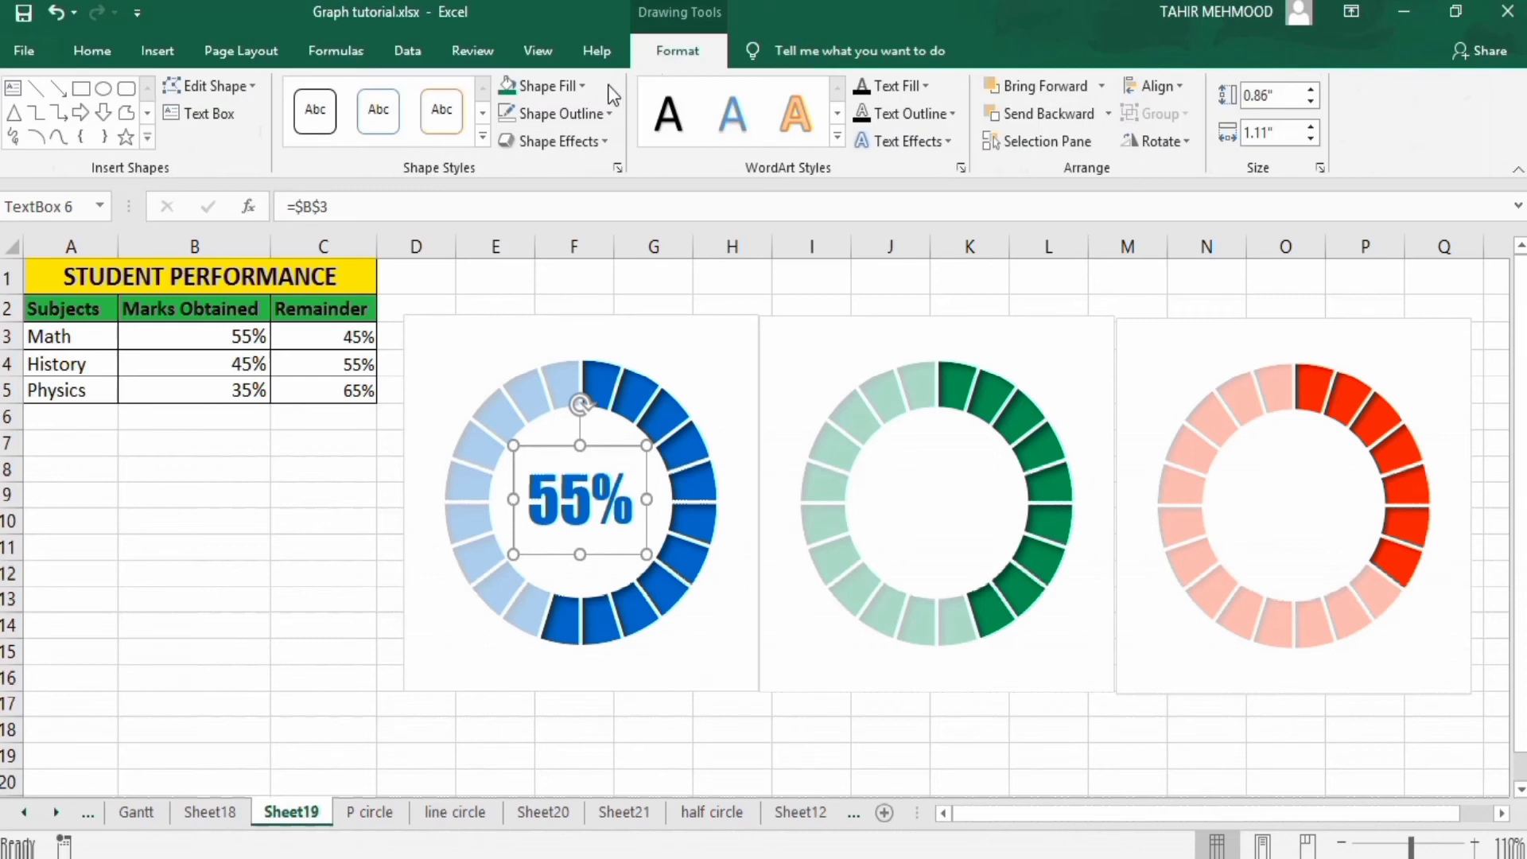
pyautogui.click(610, 113)
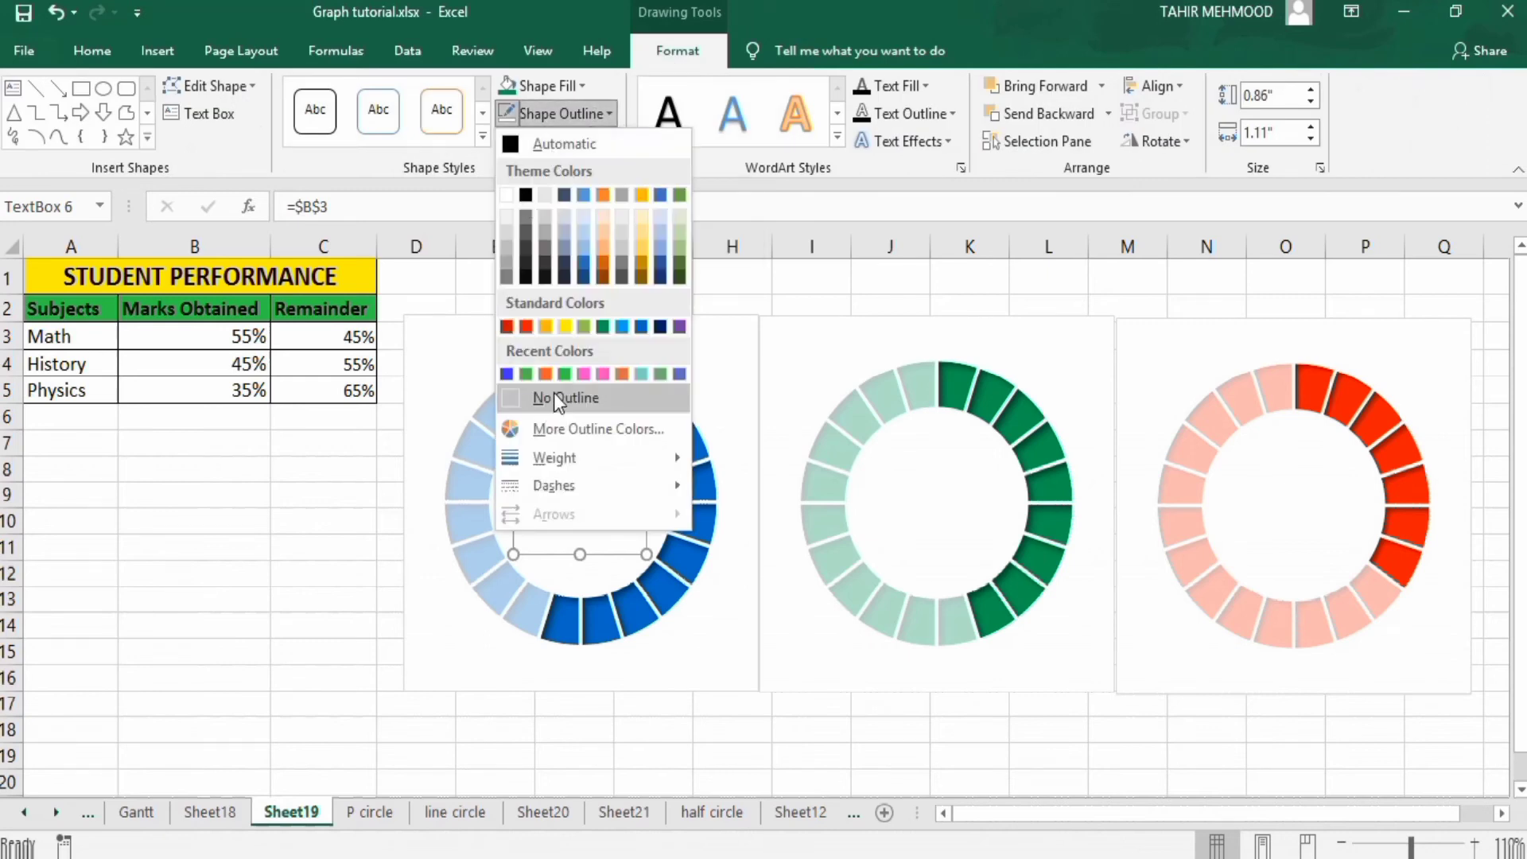
pyautogui.click(554, 396)
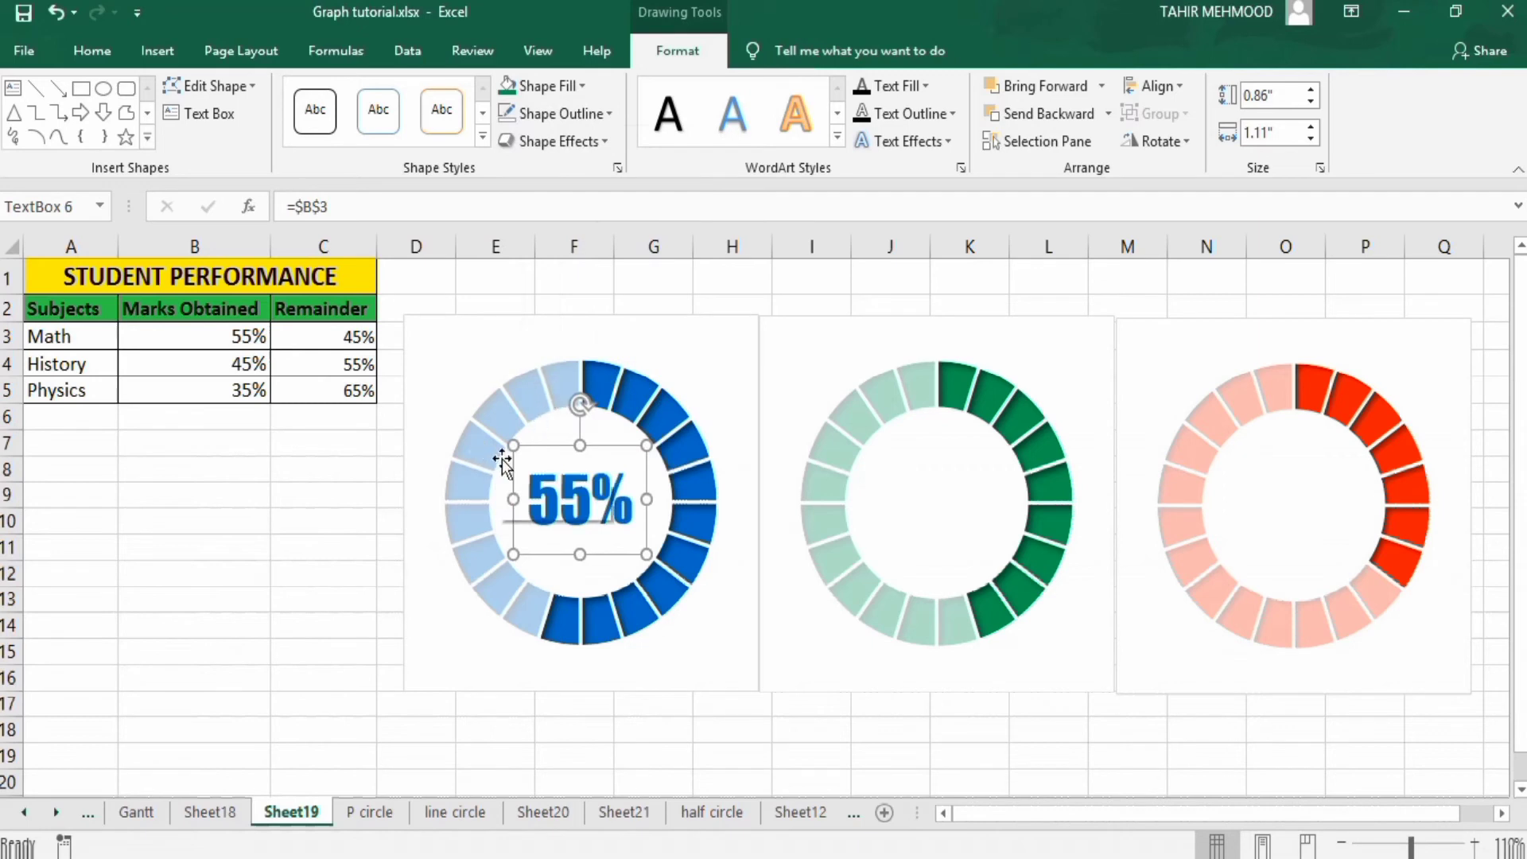
pyautogui.click(314, 547)
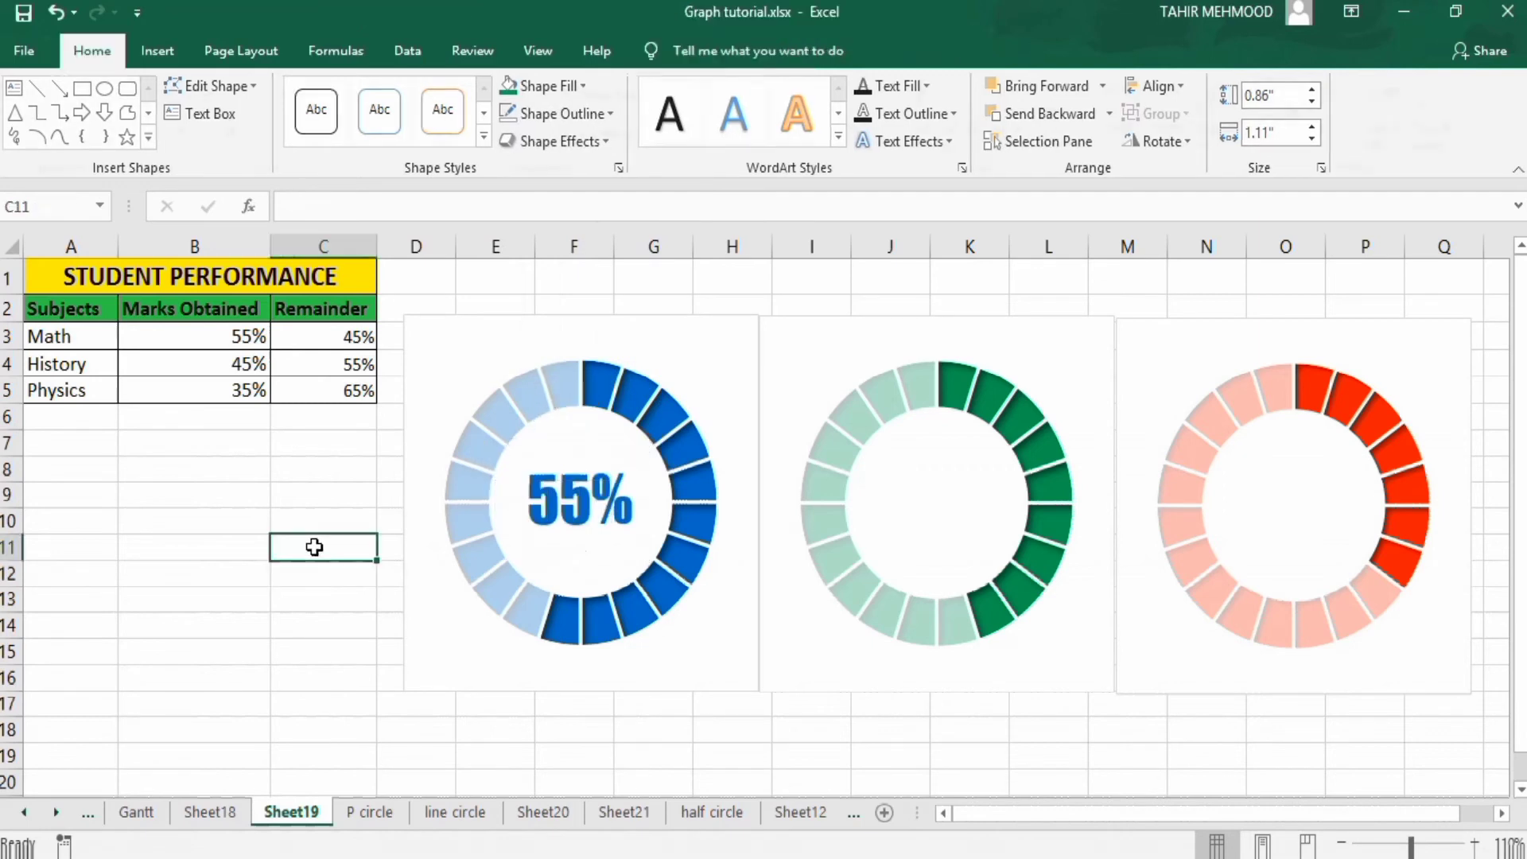
# Copy the percentage text box from the blue doughnut and paste copies at cells I18 and N18, below the other two charts
pyautogui.doubleClick(556, 463)
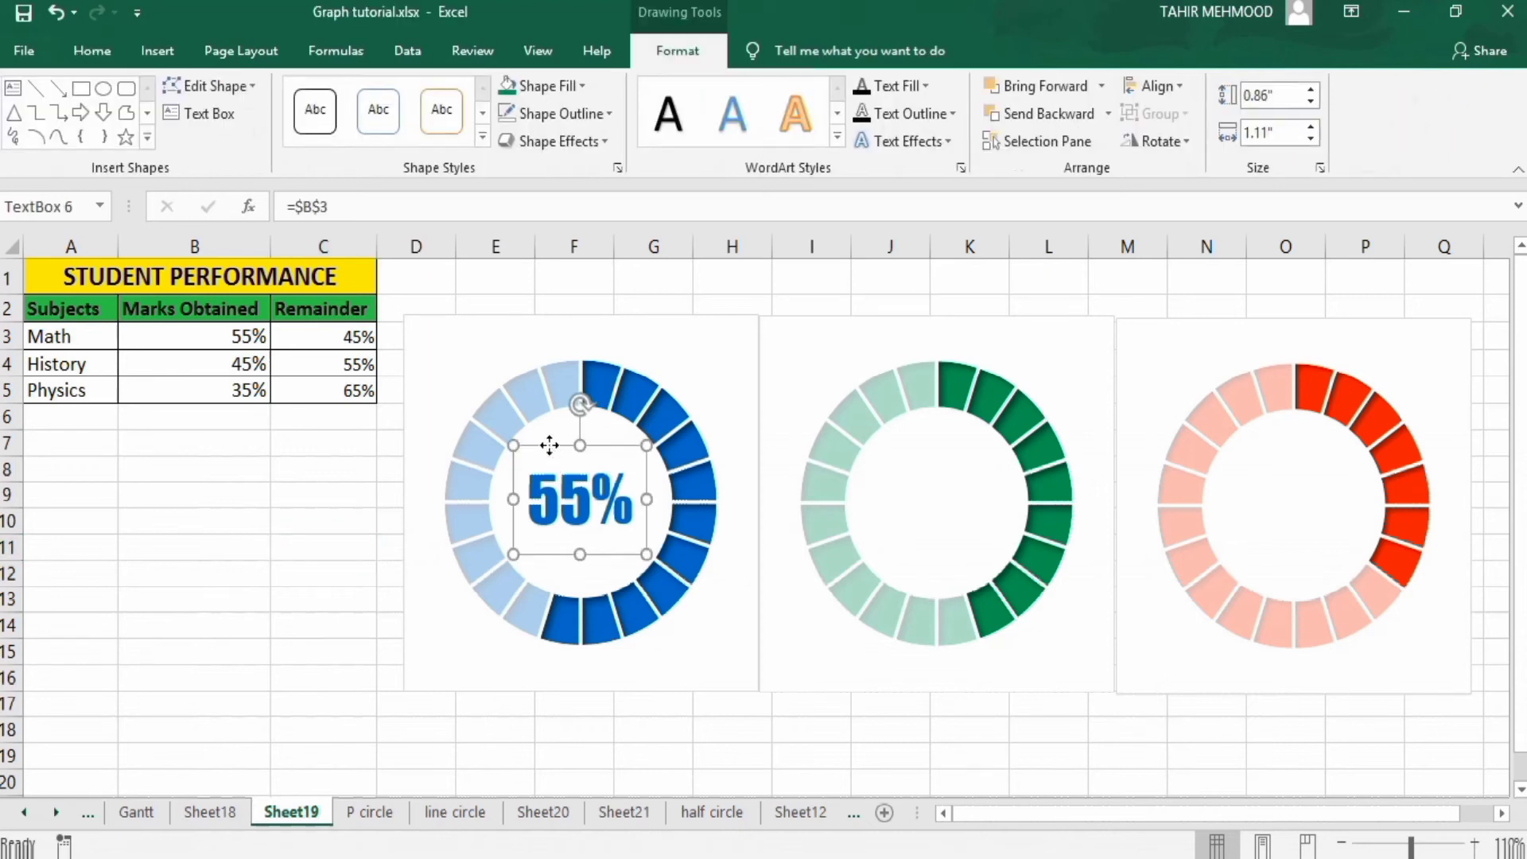
pyautogui.rightClick(550, 448)
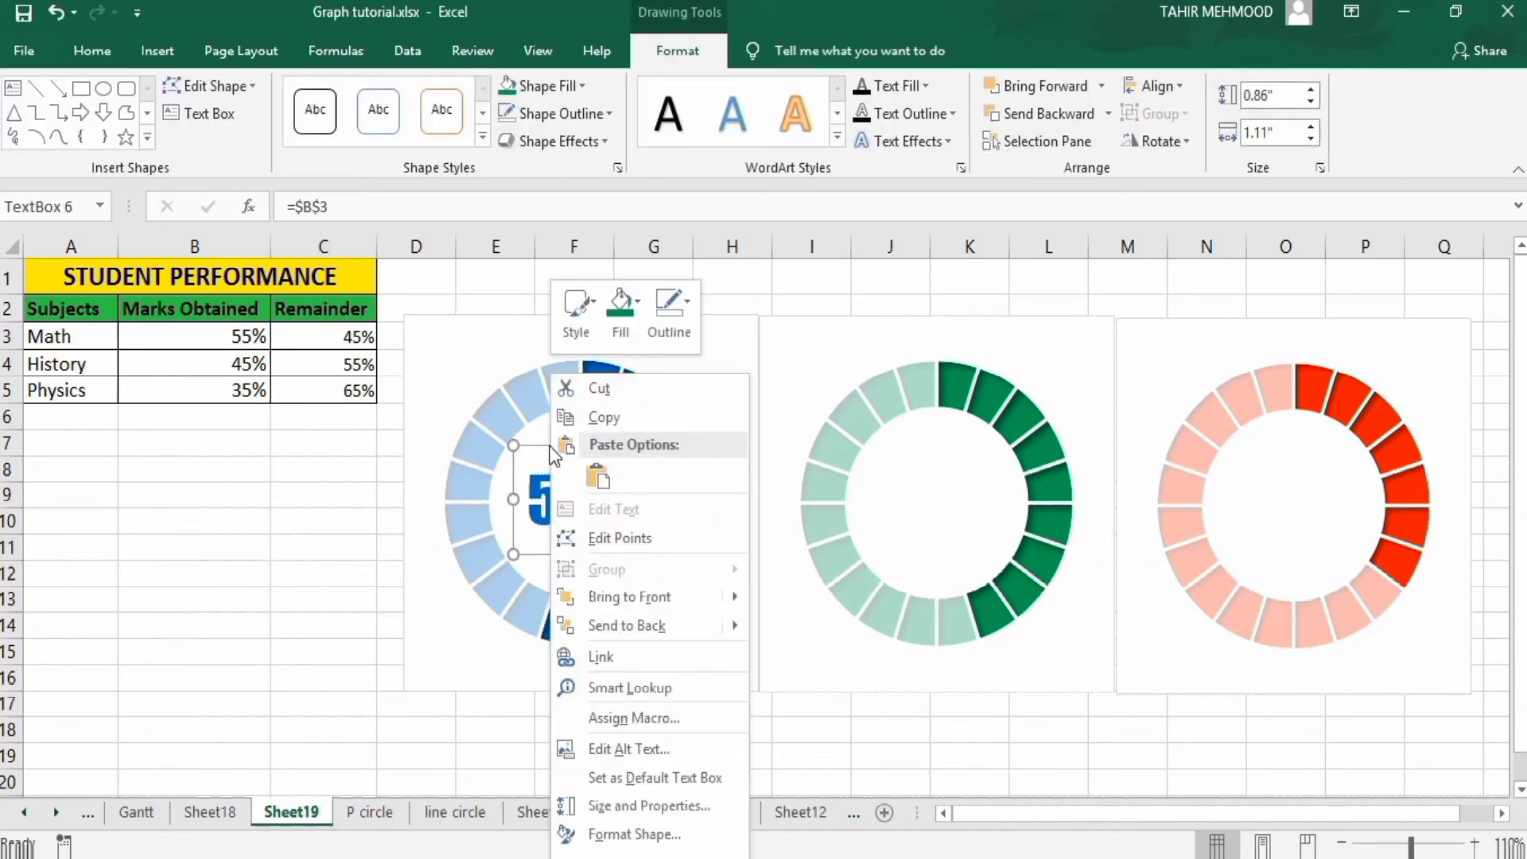
pyautogui.click(614, 414)
pyautogui.click(813, 727)
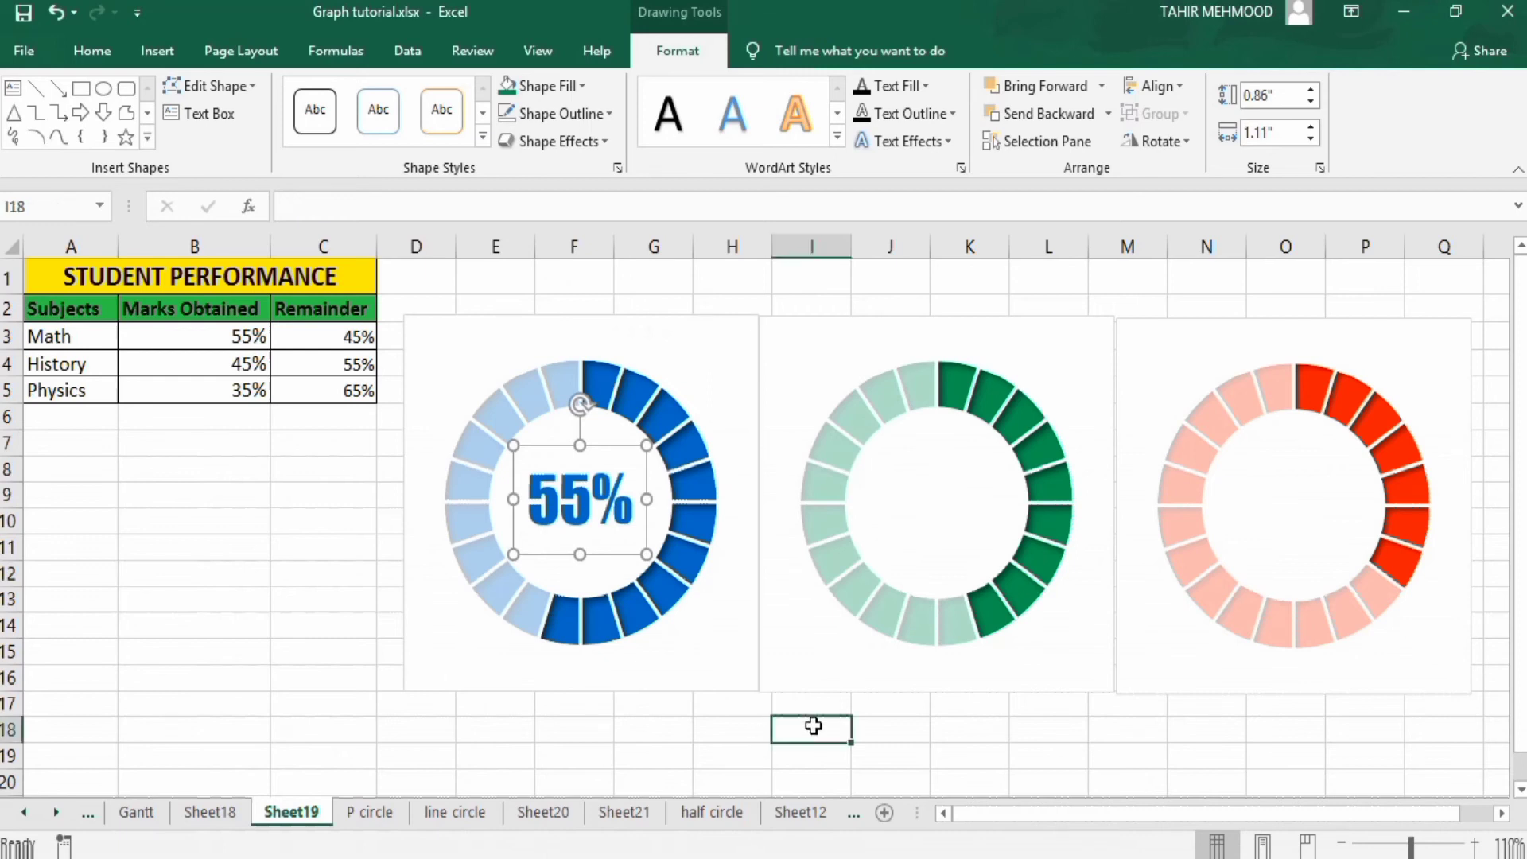
pyautogui.rightClick(813, 726)
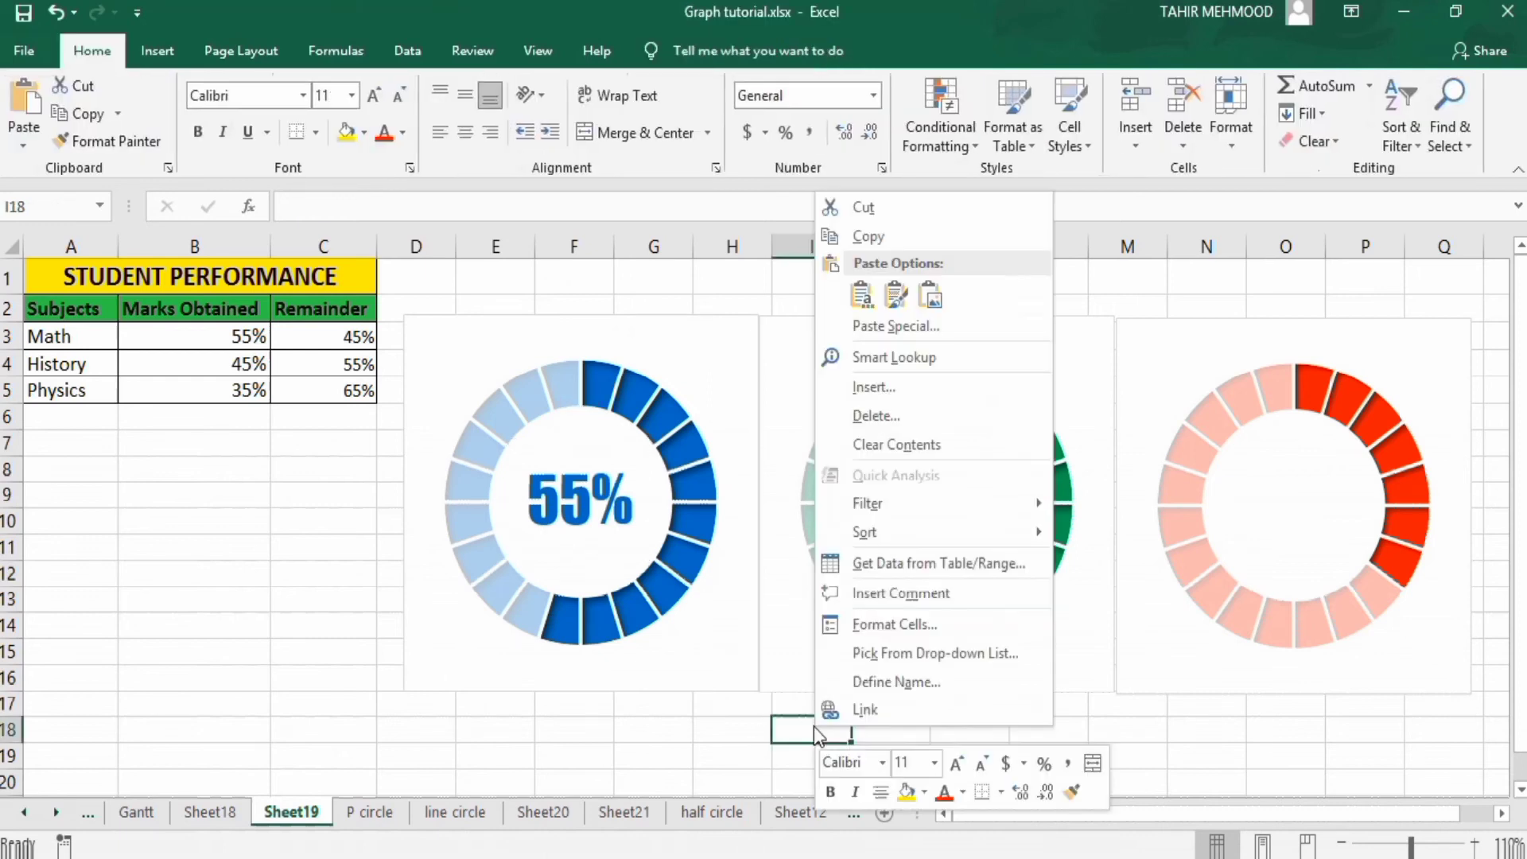
pyautogui.click(861, 296)
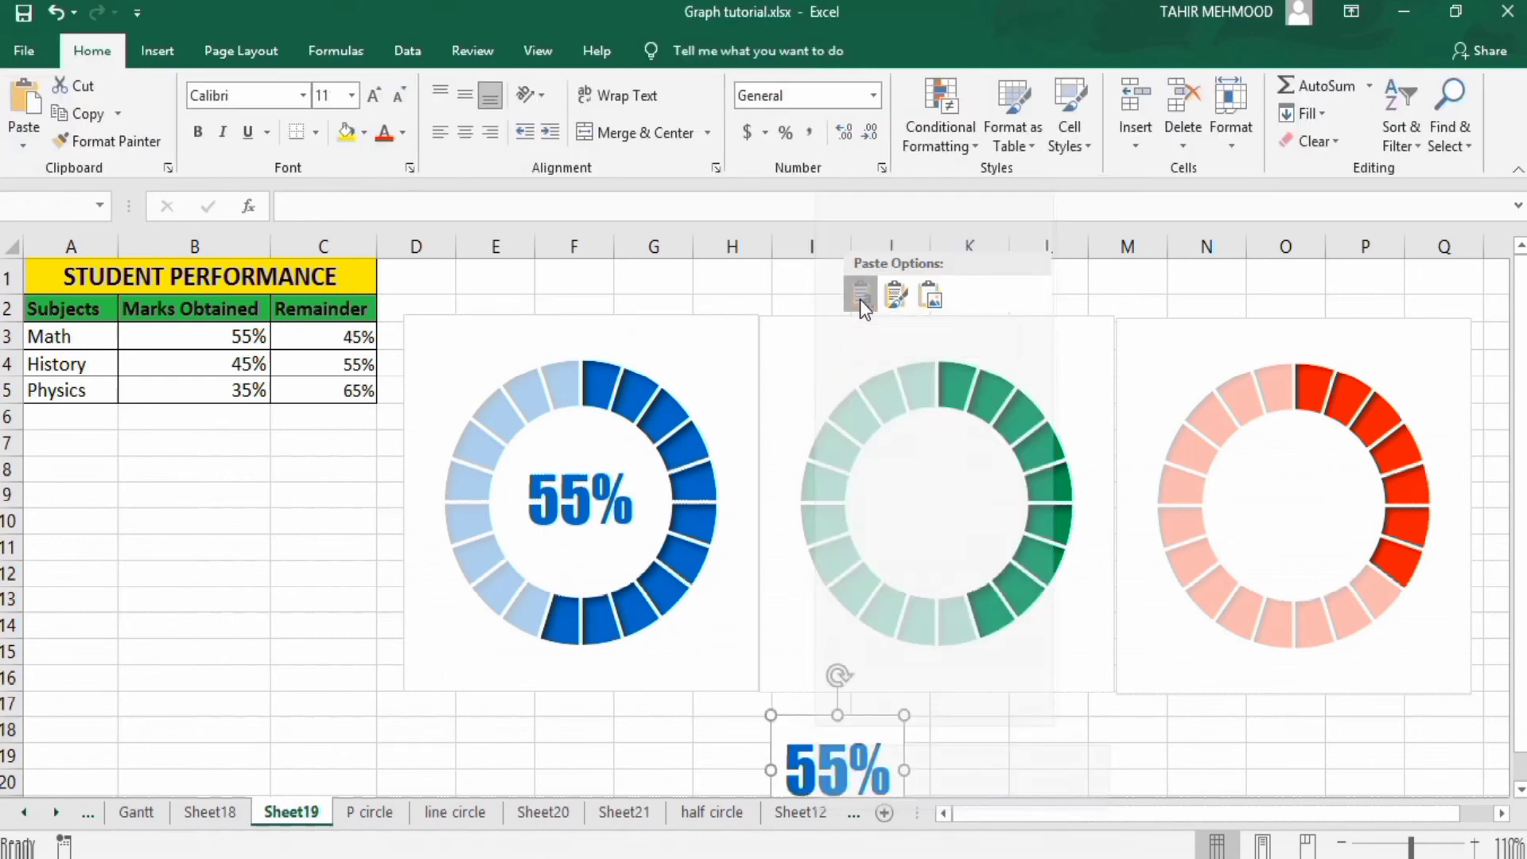
pyautogui.click(1196, 733)
pyautogui.rightClick(1196, 733)
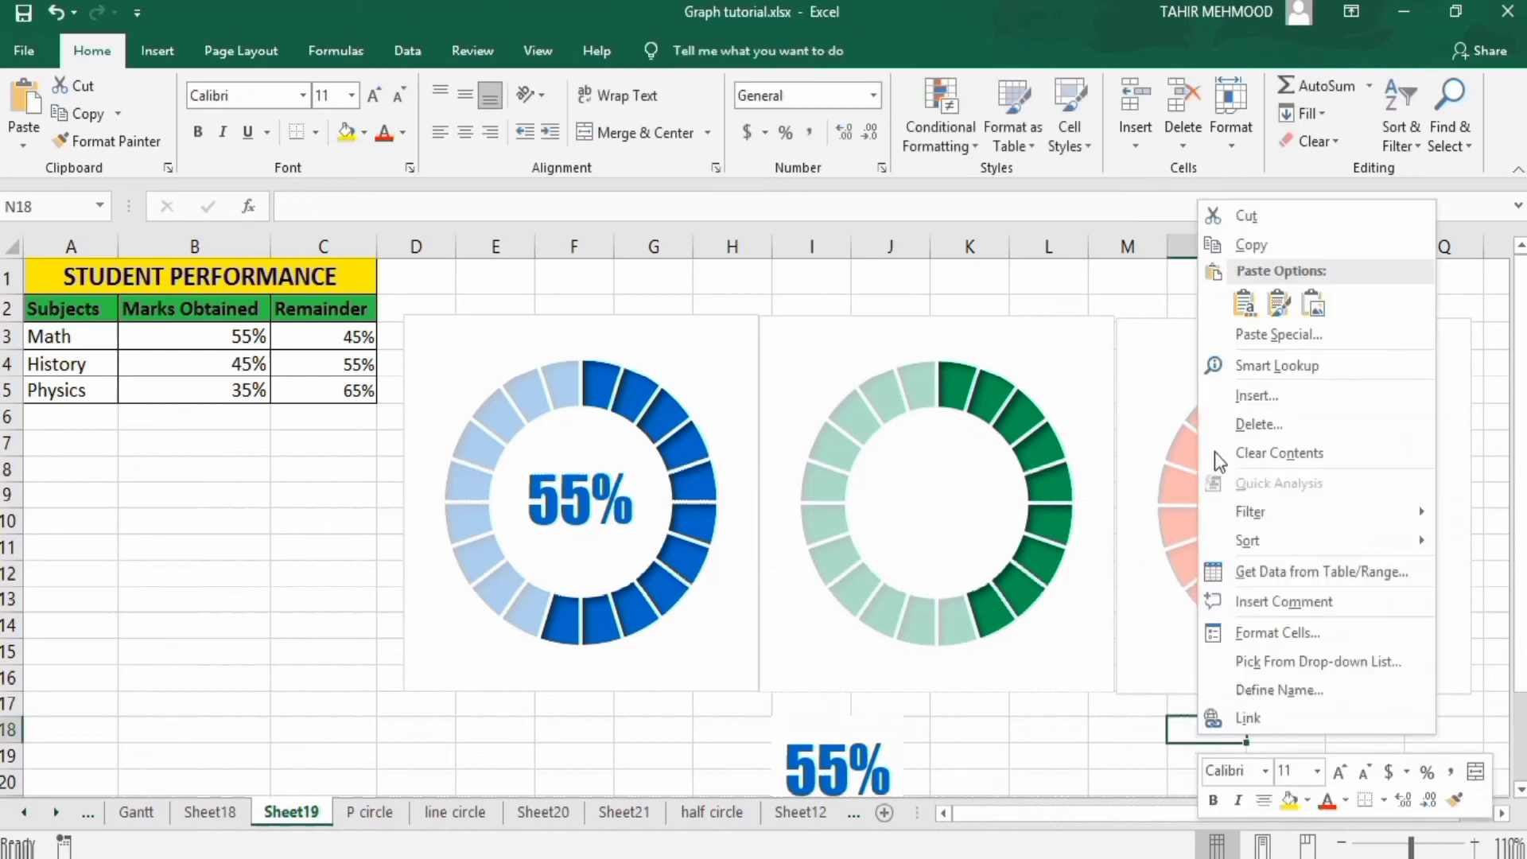
pyautogui.click(1238, 313)
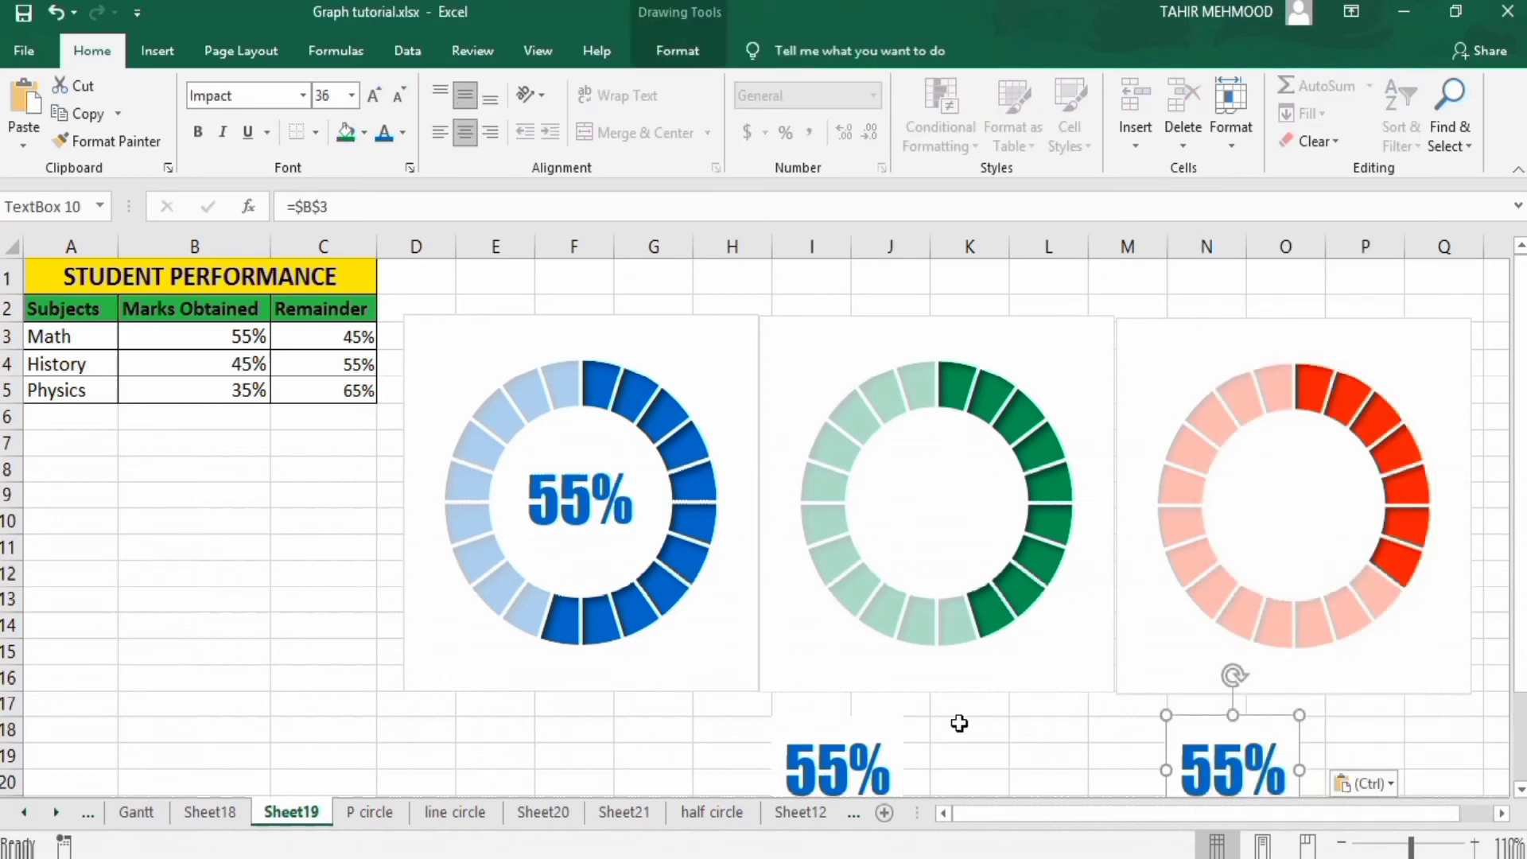
# Move the two pasted percentage text boxes into the centres of the green and red doughnuts
pyautogui.click(887, 732)
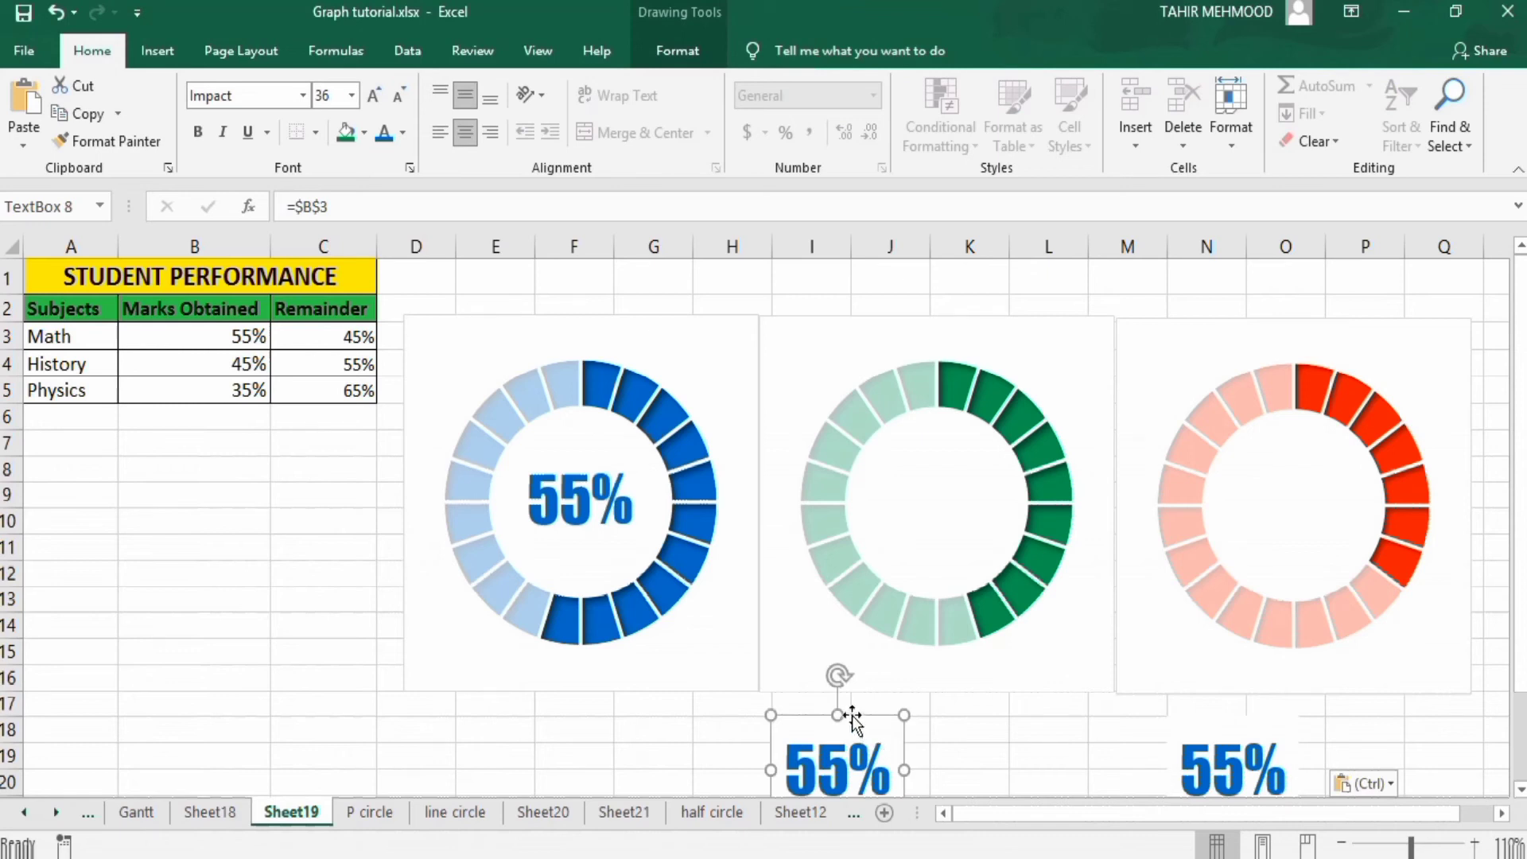
pyautogui.moveTo(852, 722); pyautogui.dragTo(949, 446)
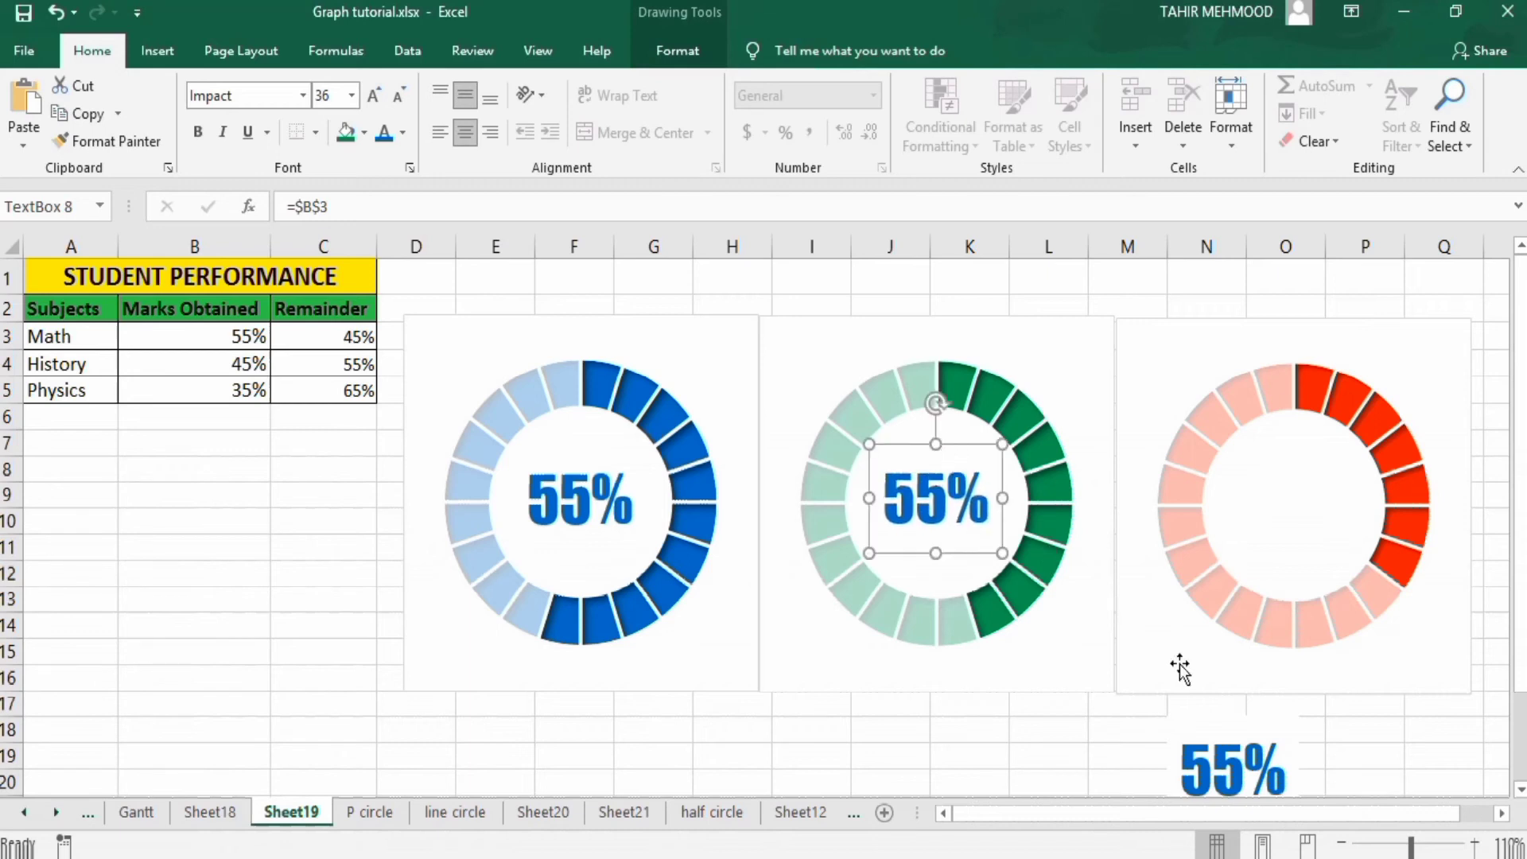
pyautogui.click(1195, 724)
pyautogui.moveTo(1196, 714); pyautogui.dragTo(1262, 451)
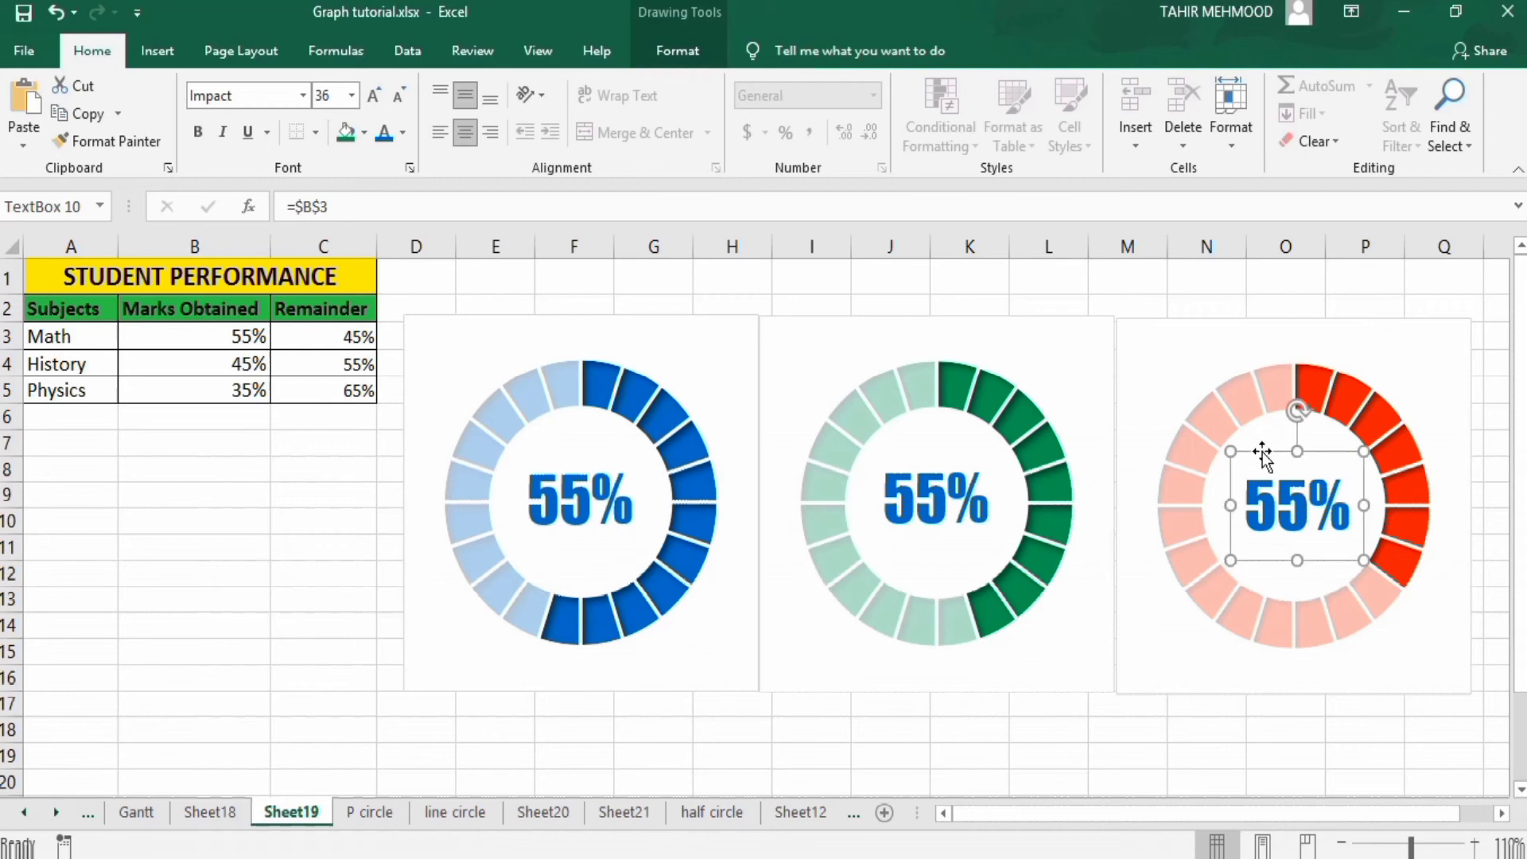
# Link the text box in the centre of the green doughnut to the History marks in cell B4
pyautogui.click(927, 502)
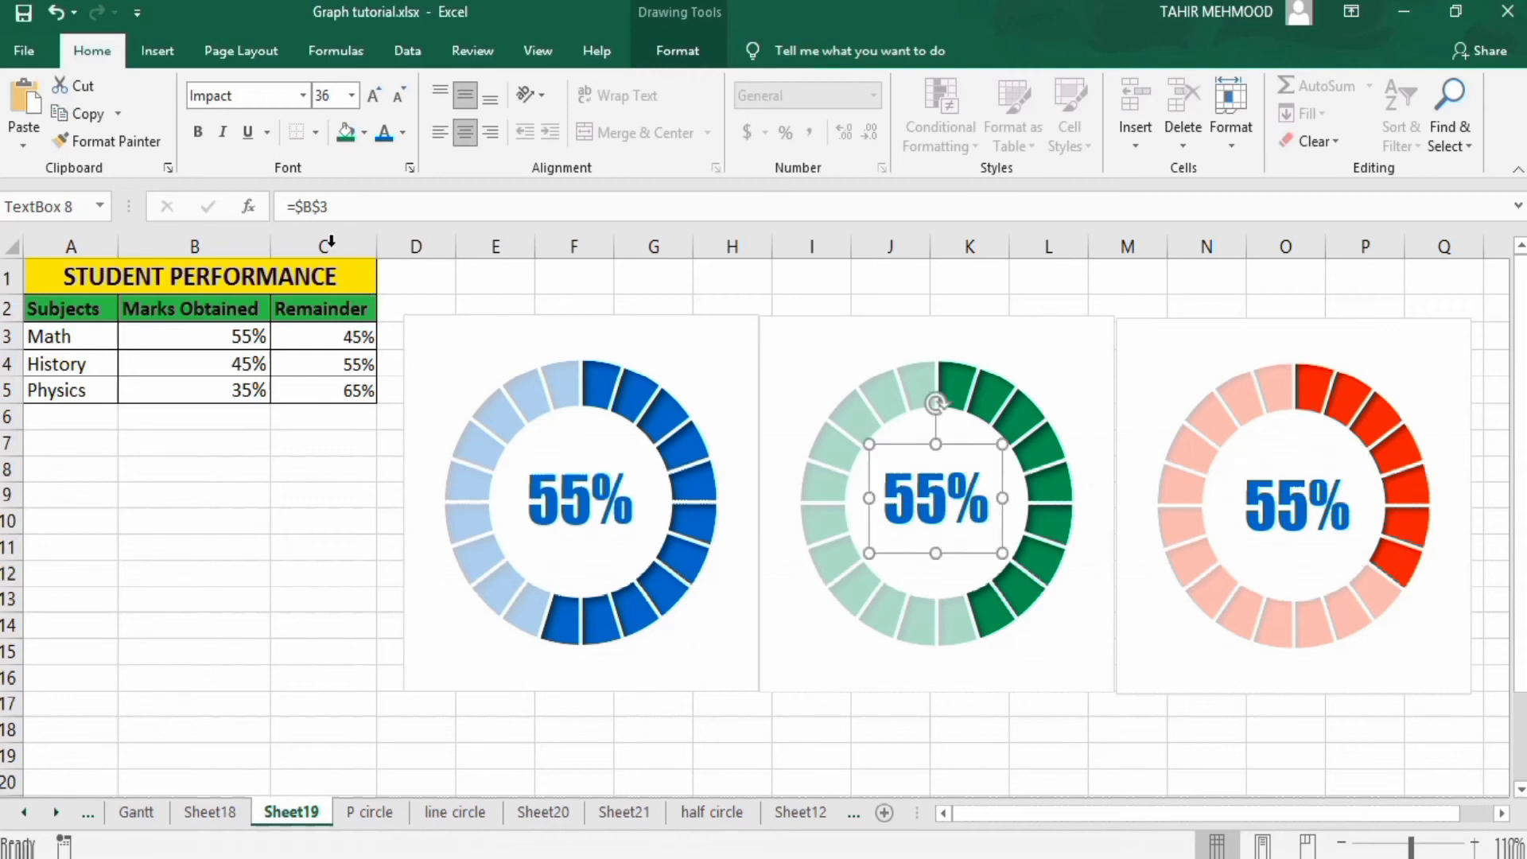
pyautogui.click(336, 208)
pyautogui.click(335, 209)
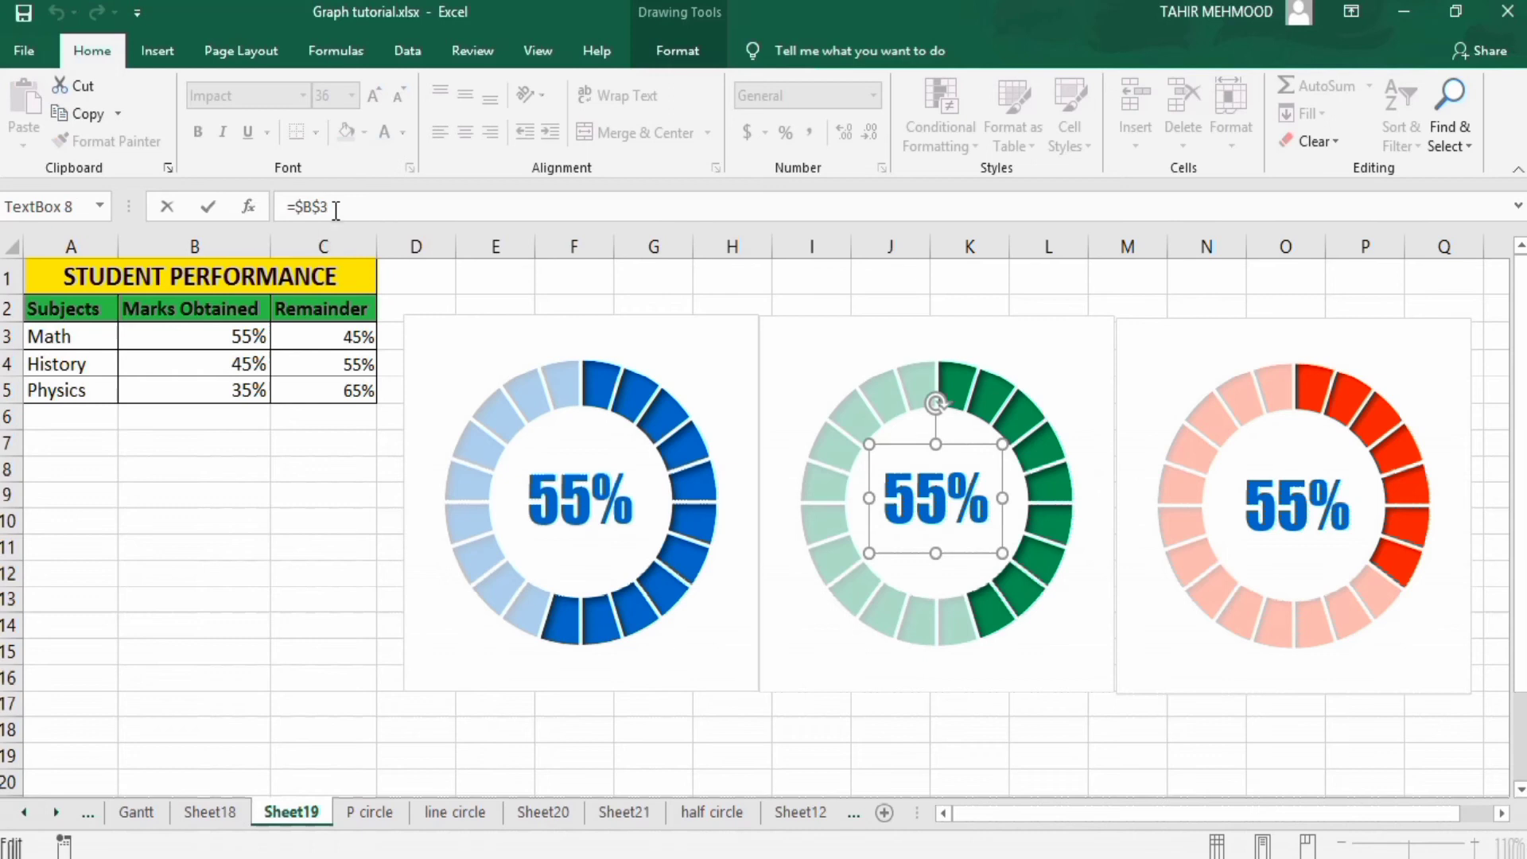
pyautogui.press('BackSpace')
pyautogui.press('BackSpace')
pyautogui.press('BackSpace')
pyautogui.click(233, 367)
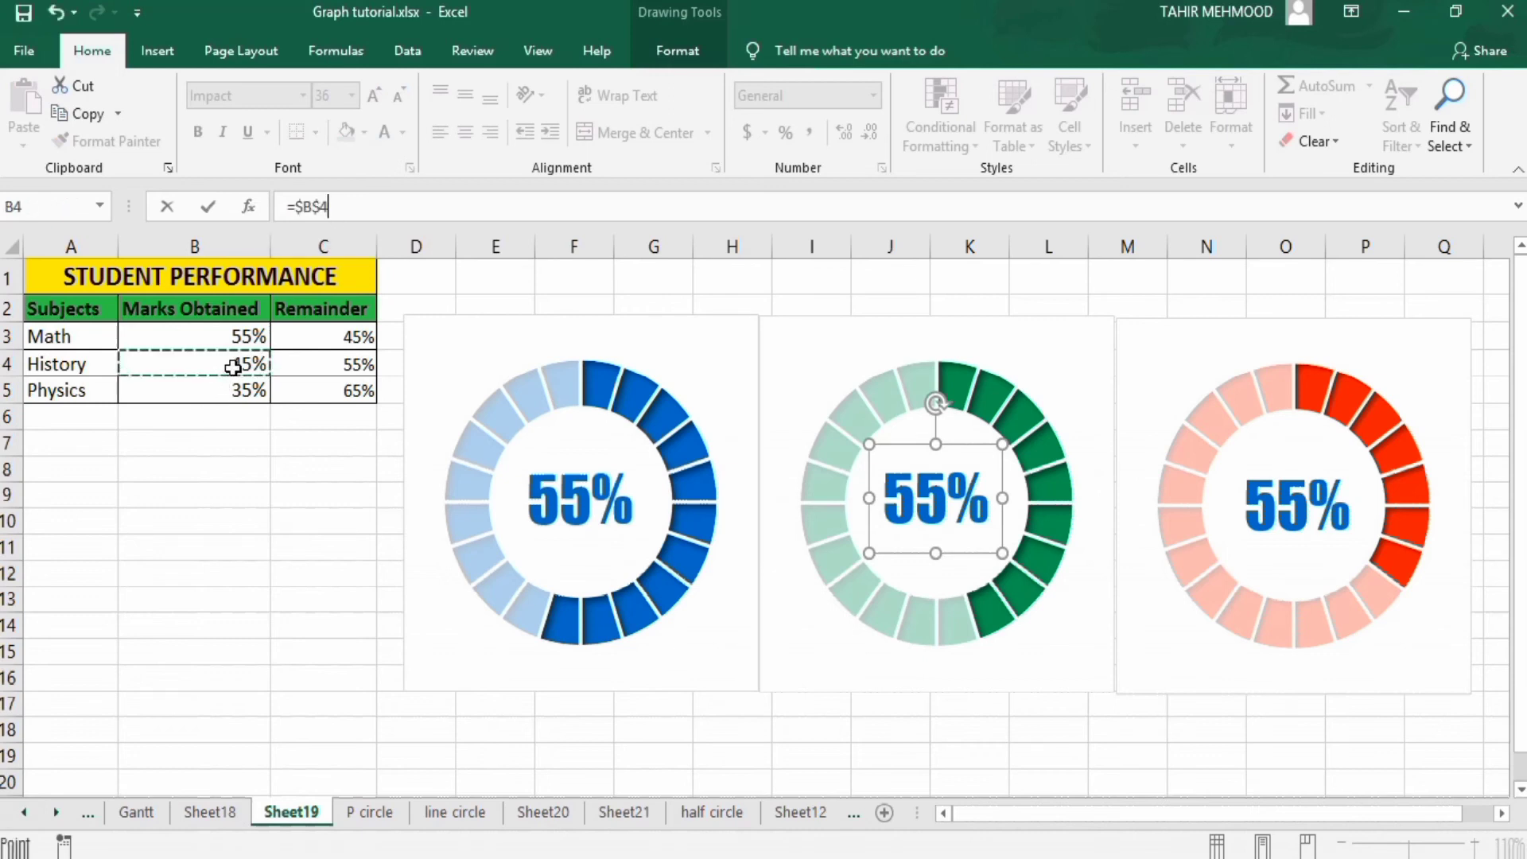
pyautogui.press('Return')
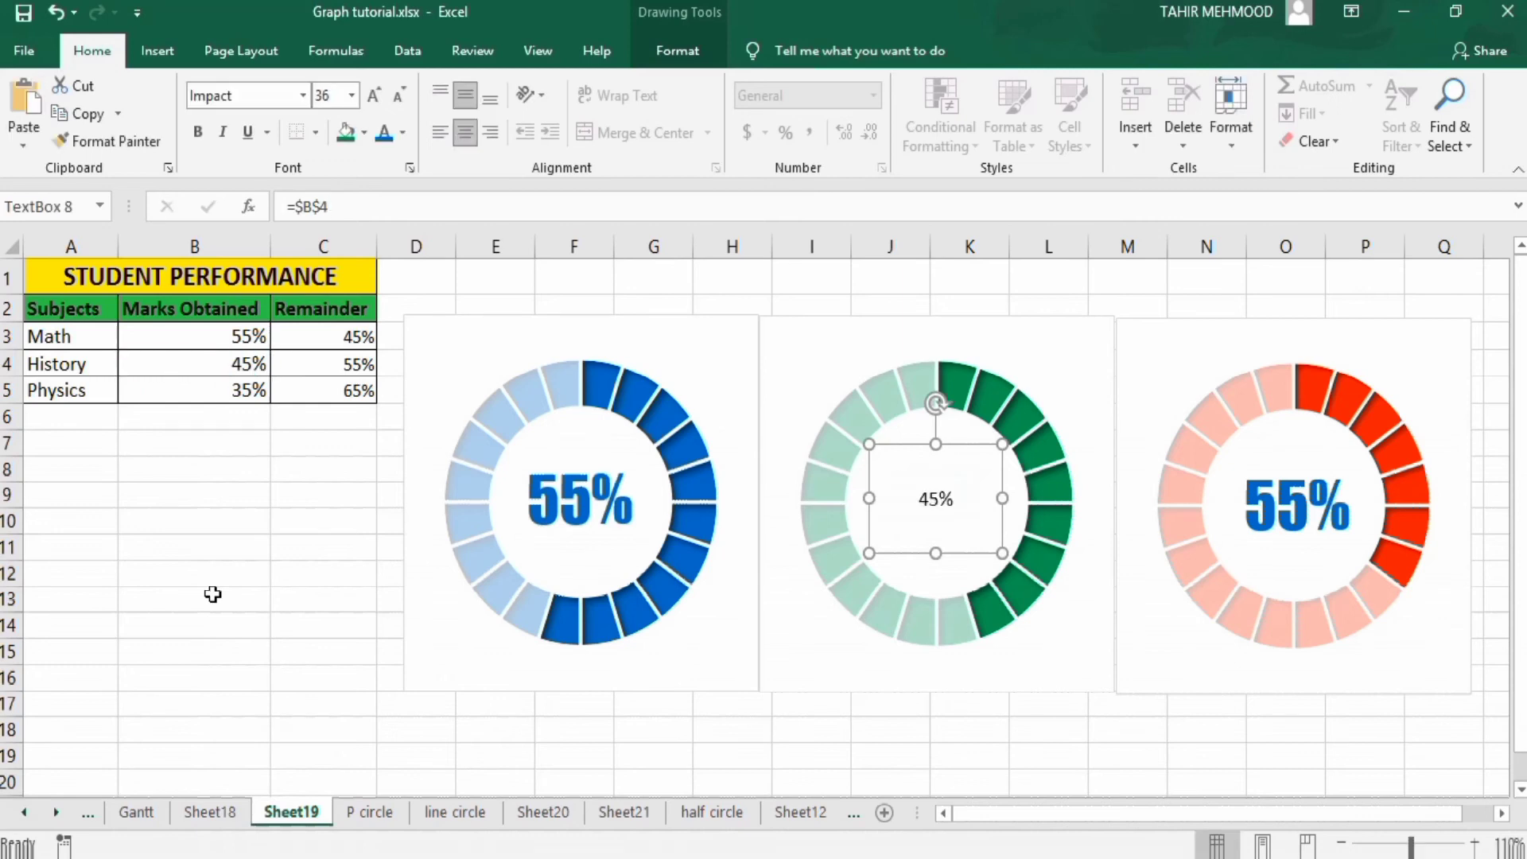
# Link the text box in the centre of the red doughnut to the Physics marks in cell B5
pyautogui.click(1273, 499)
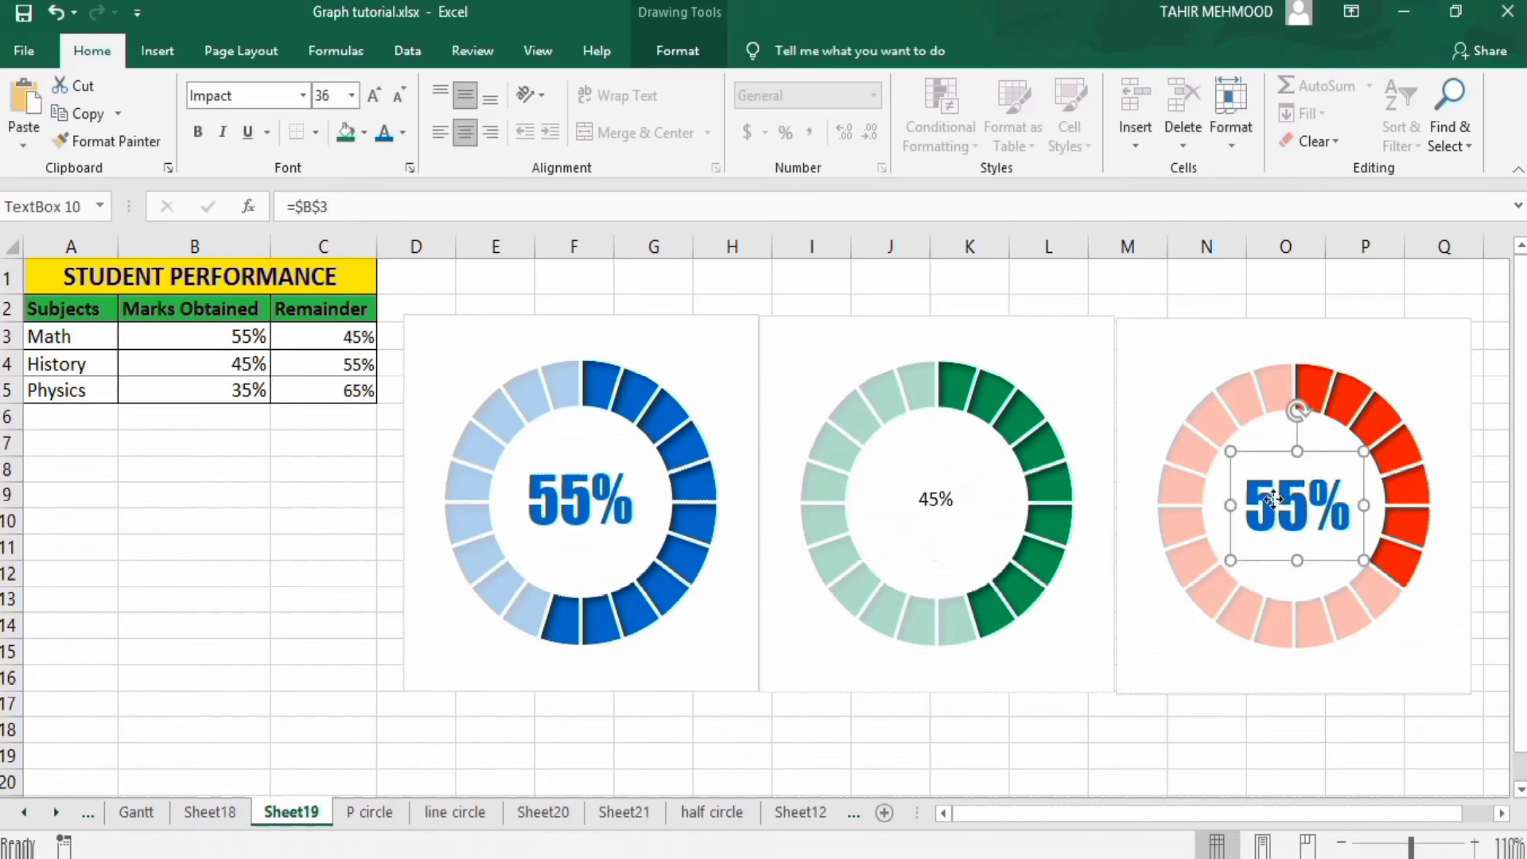
pyautogui.click(386, 205)
pyautogui.press('BackSpace')
pyautogui.press('BackSpace')
pyautogui.press('BackSpace')
pyautogui.press('BackSpace')
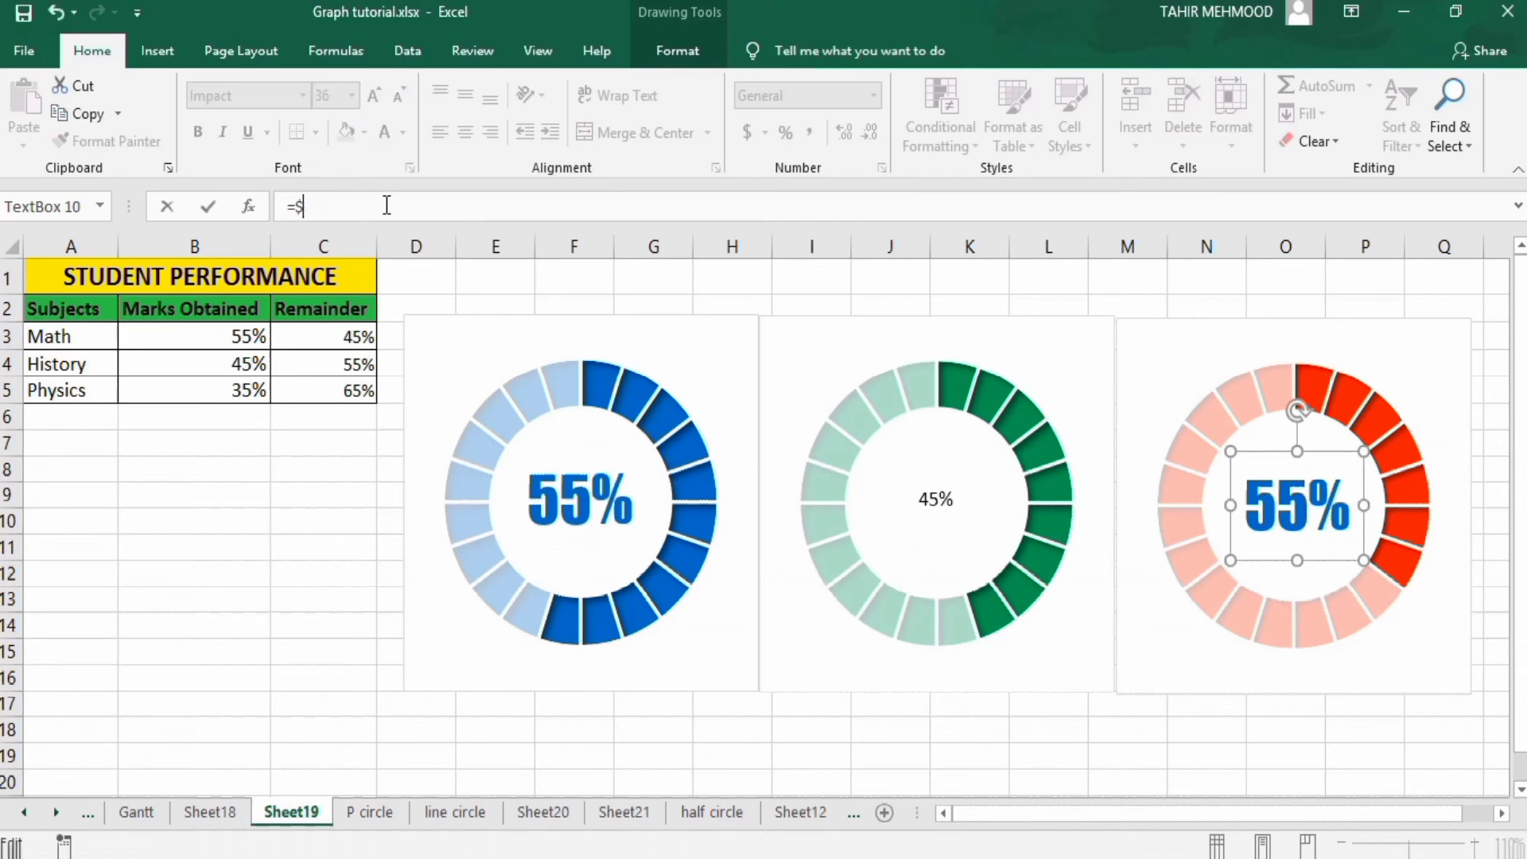
pyautogui.click(229, 396)
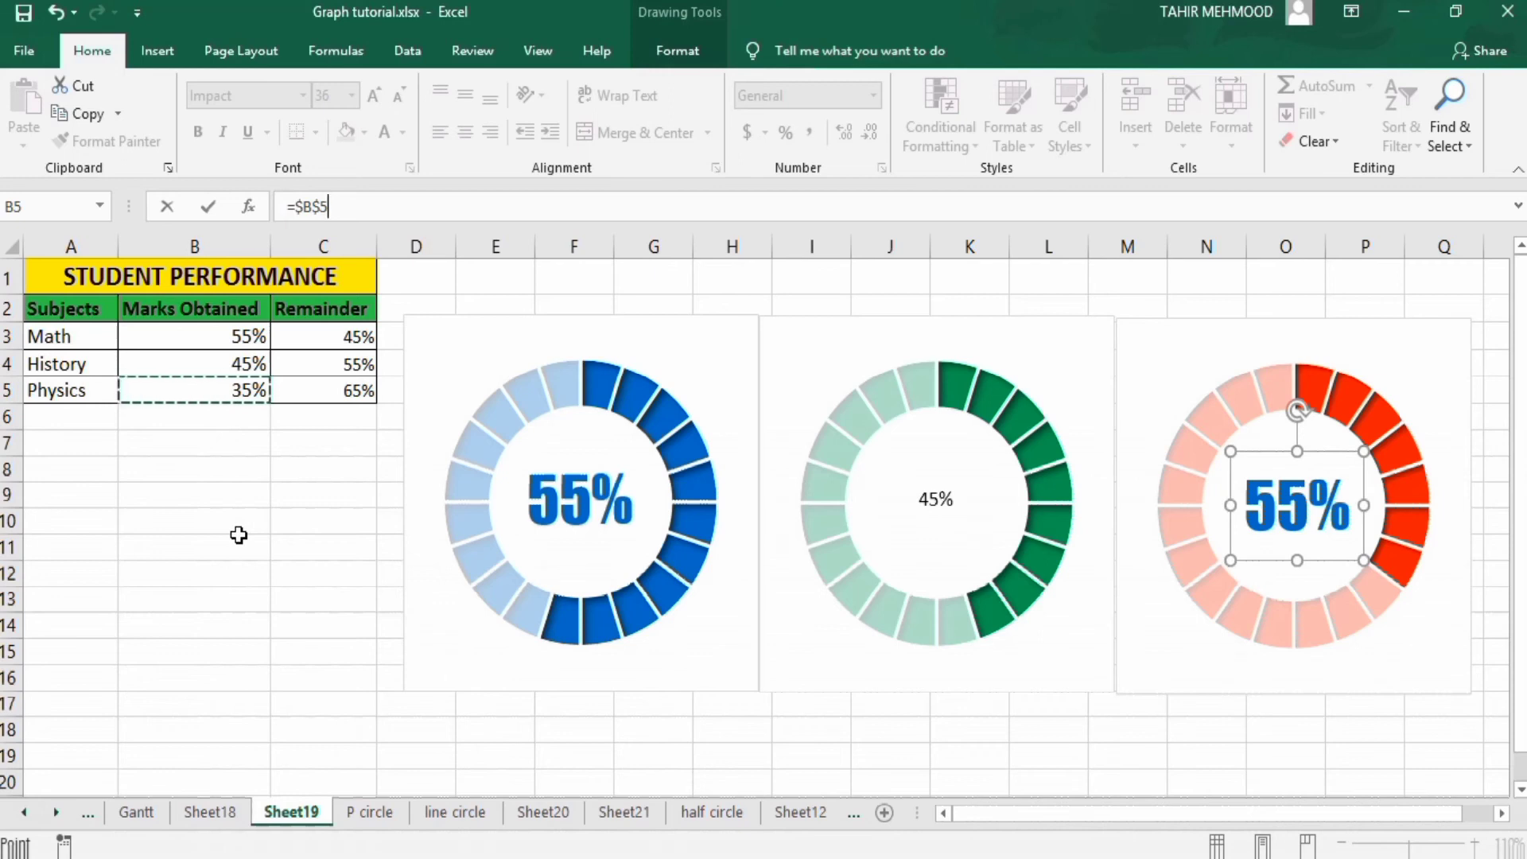
pyautogui.press('Return')
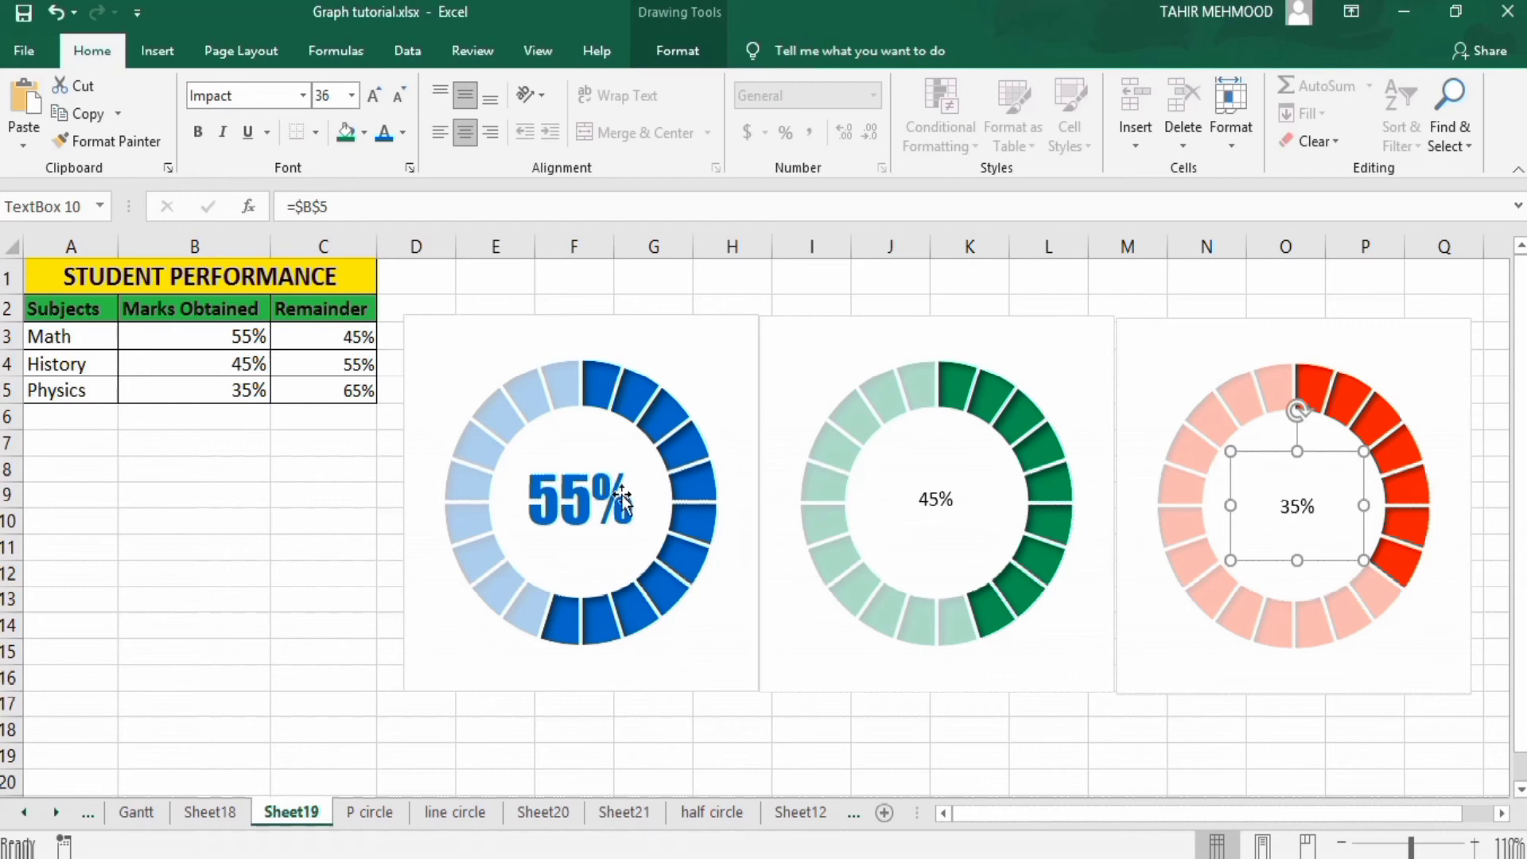
# Copy the blue doughnut label's formatting onto the percentage labels in the green and red doughnuts with Format Painter
pyautogui.click(582, 501)
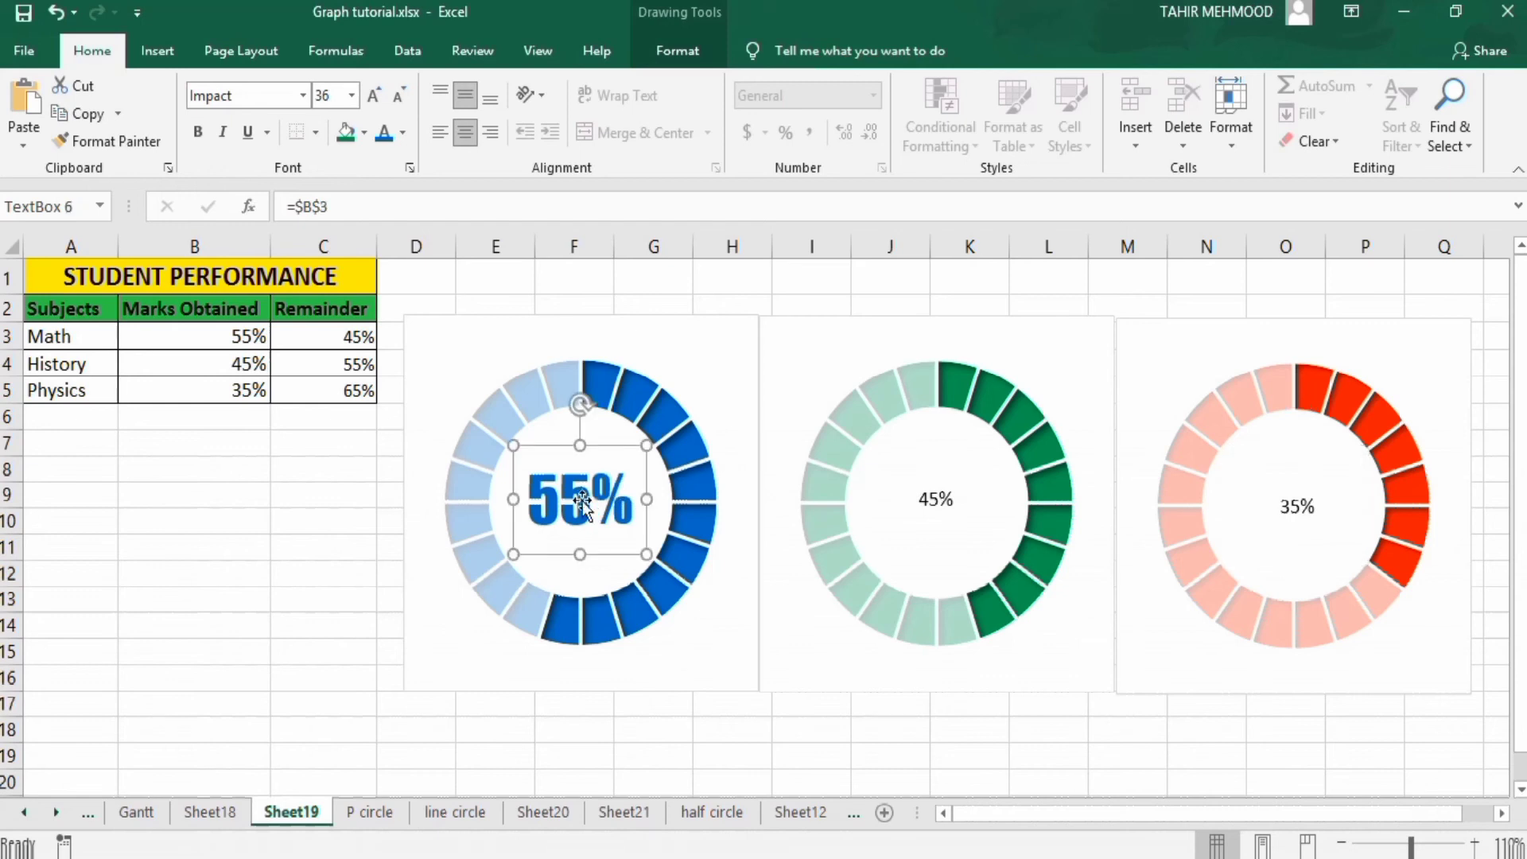
pyautogui.click(113, 141)
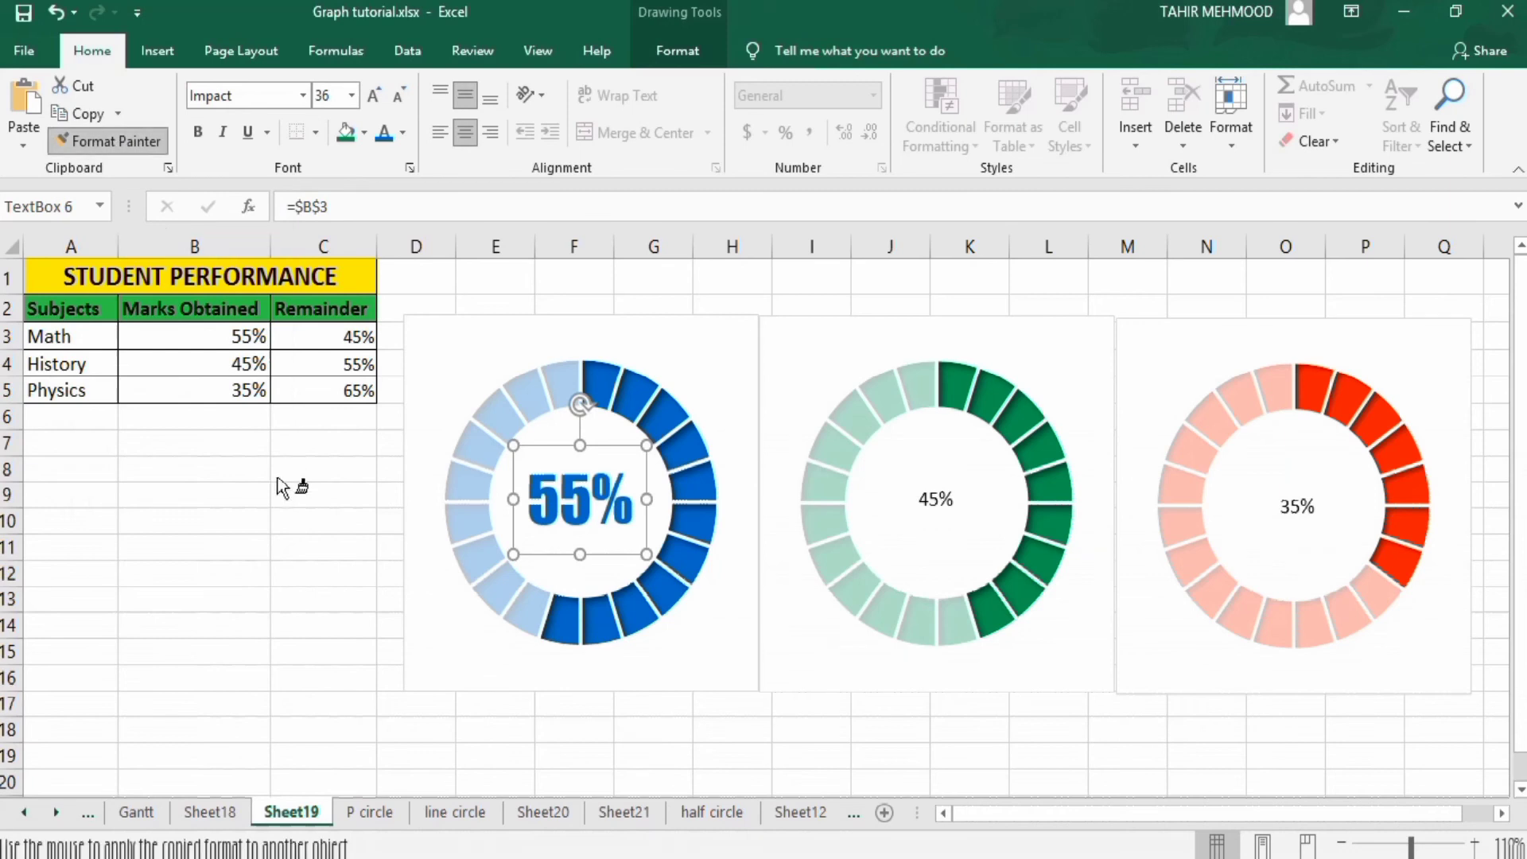
pyautogui.click(929, 493)
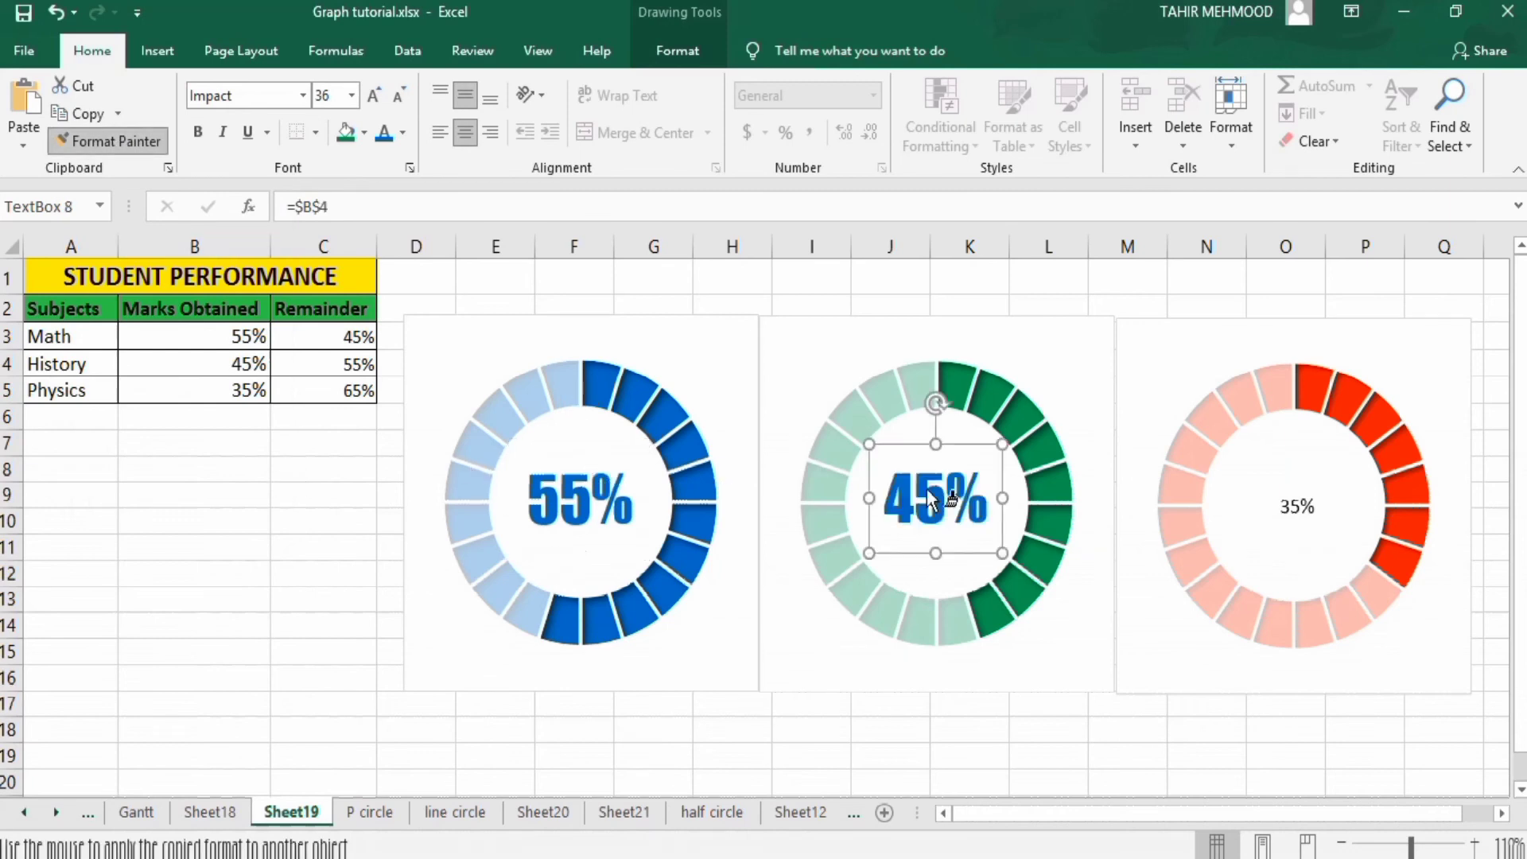
pyautogui.click(1279, 496)
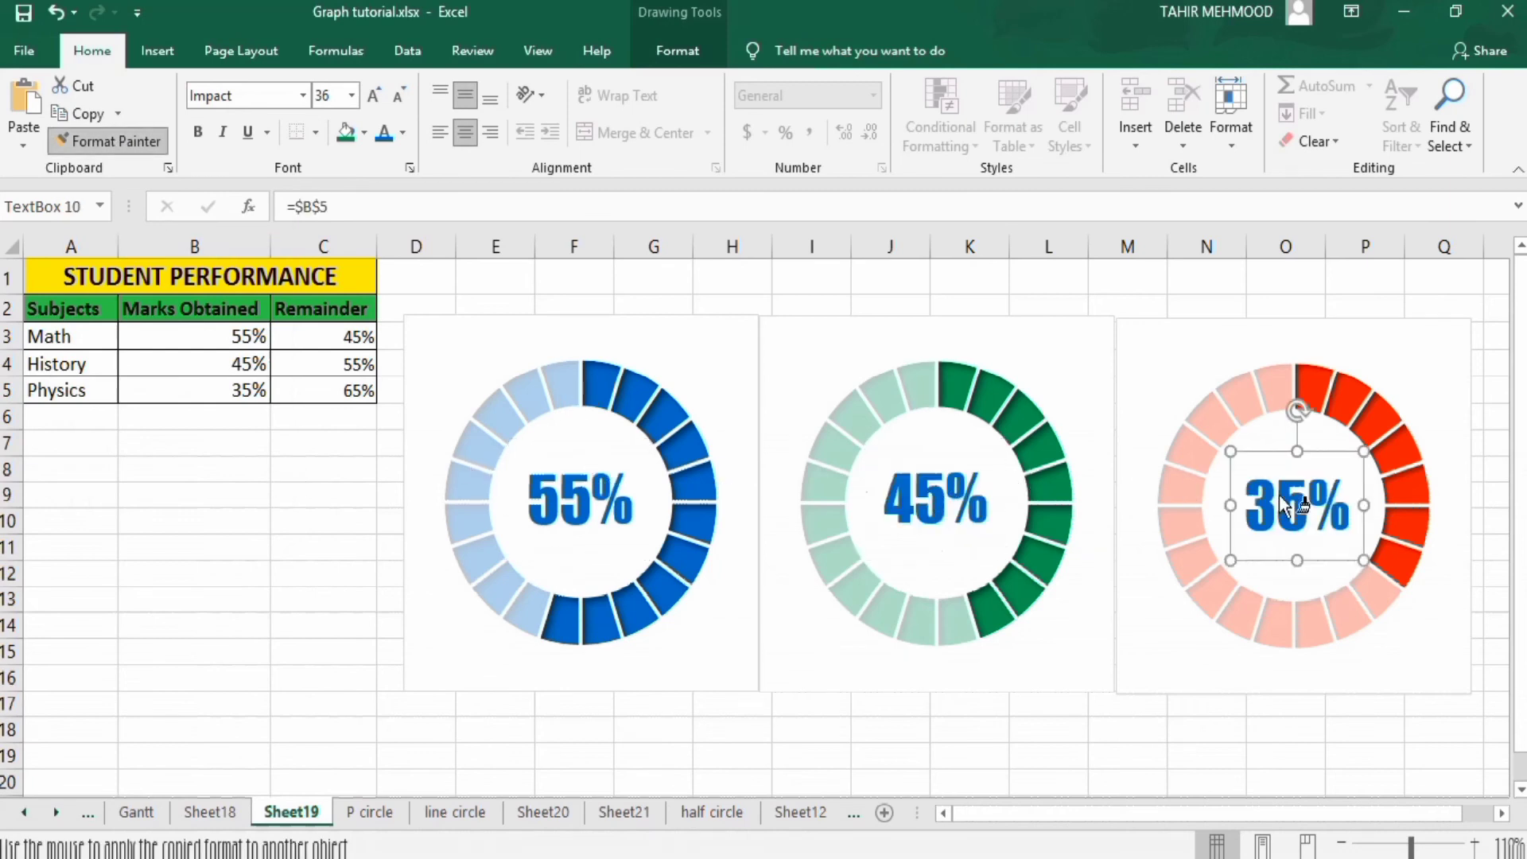
pyautogui.click(121, 148)
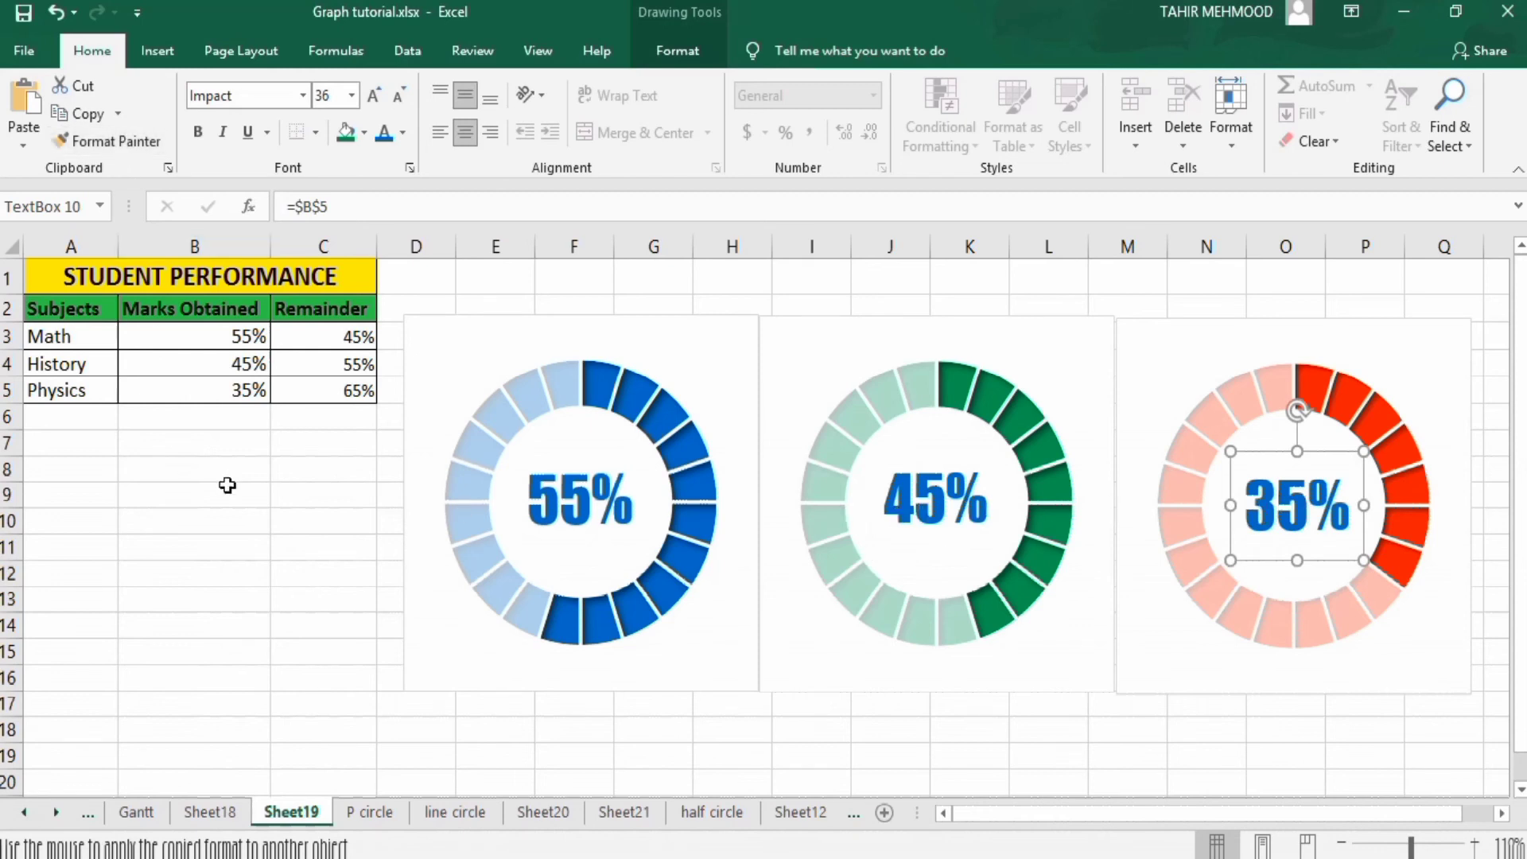
# Colour the percentage text green in the green doughnut and red in the red doughnut
pyautogui.click(924, 497)
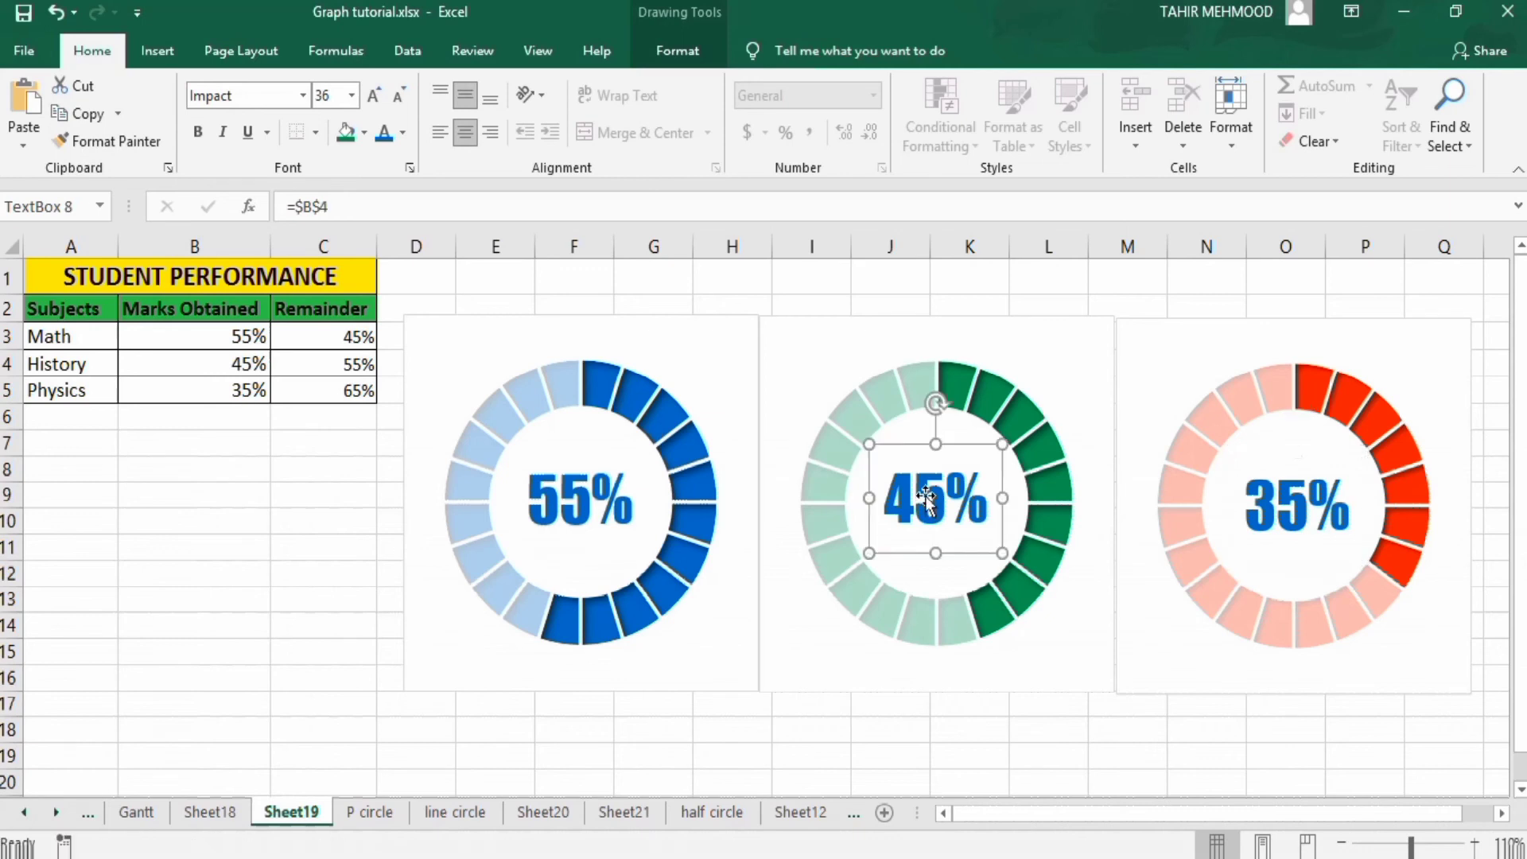
pyautogui.click(403, 127)
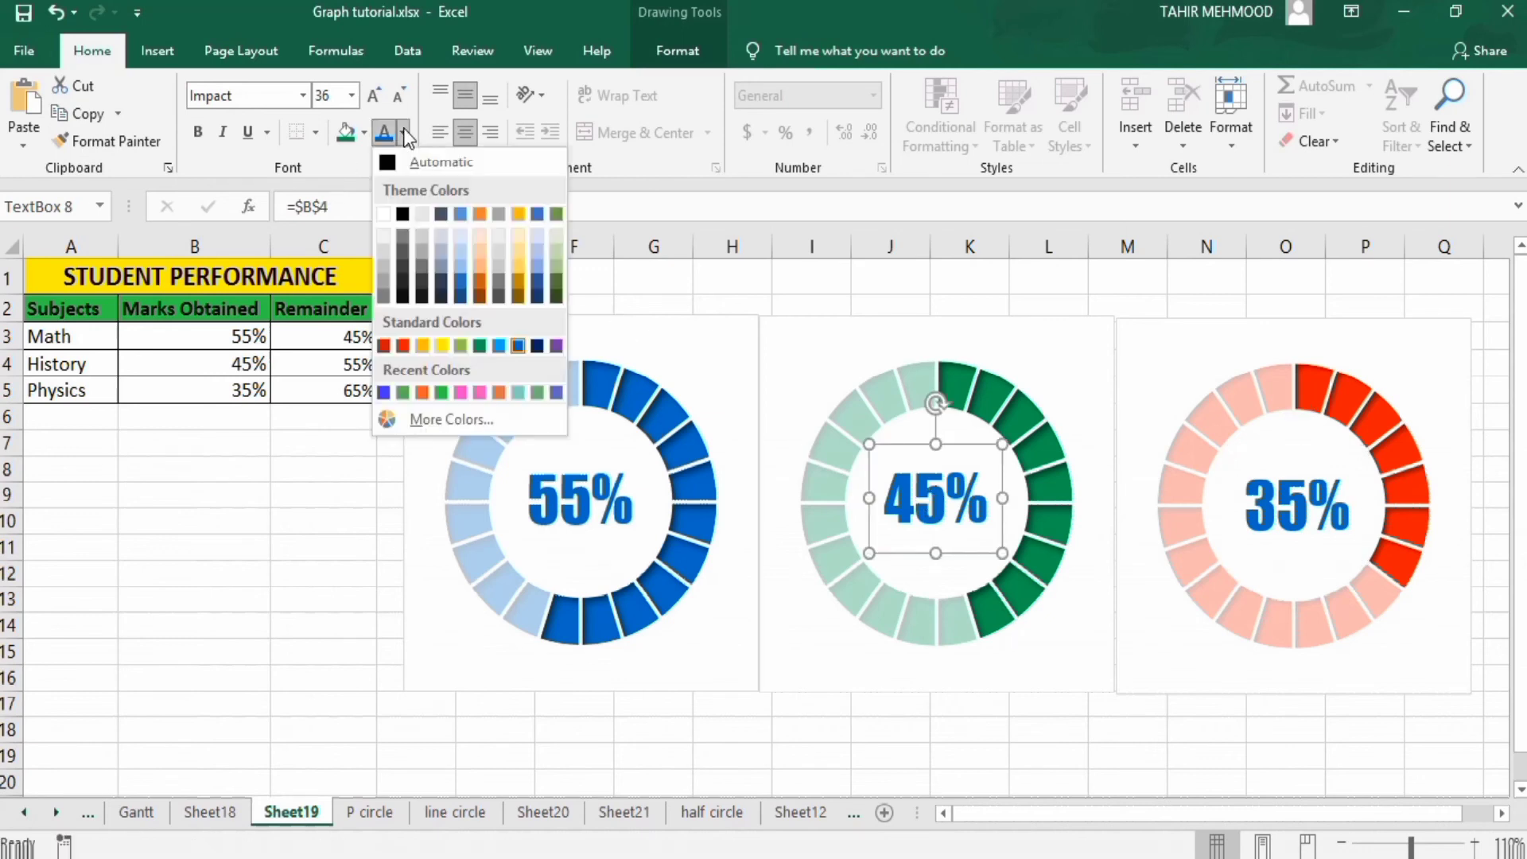
pyautogui.click(484, 346)
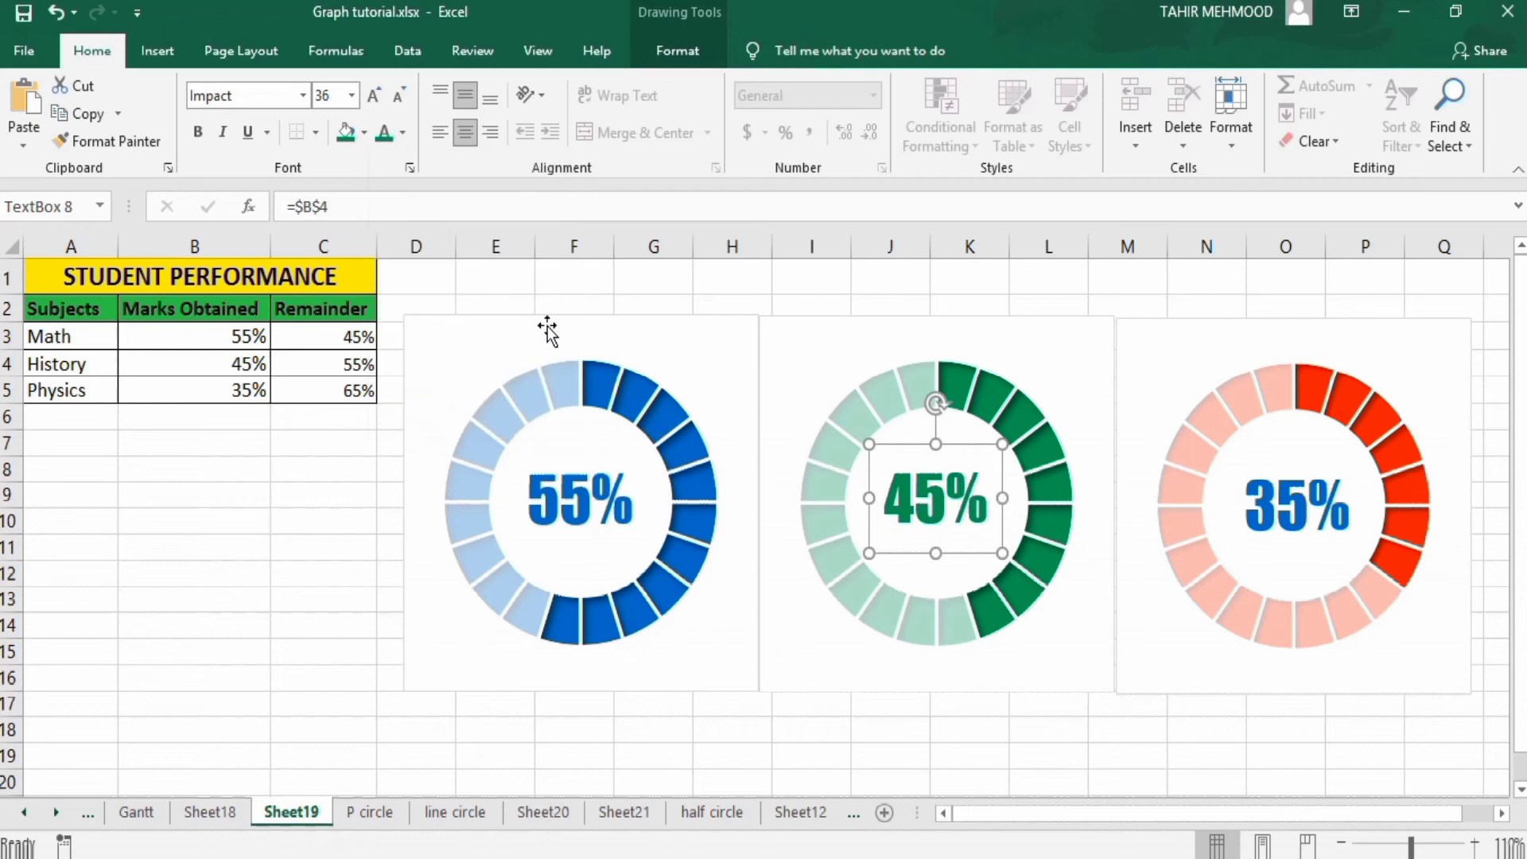
pyautogui.click(1286, 496)
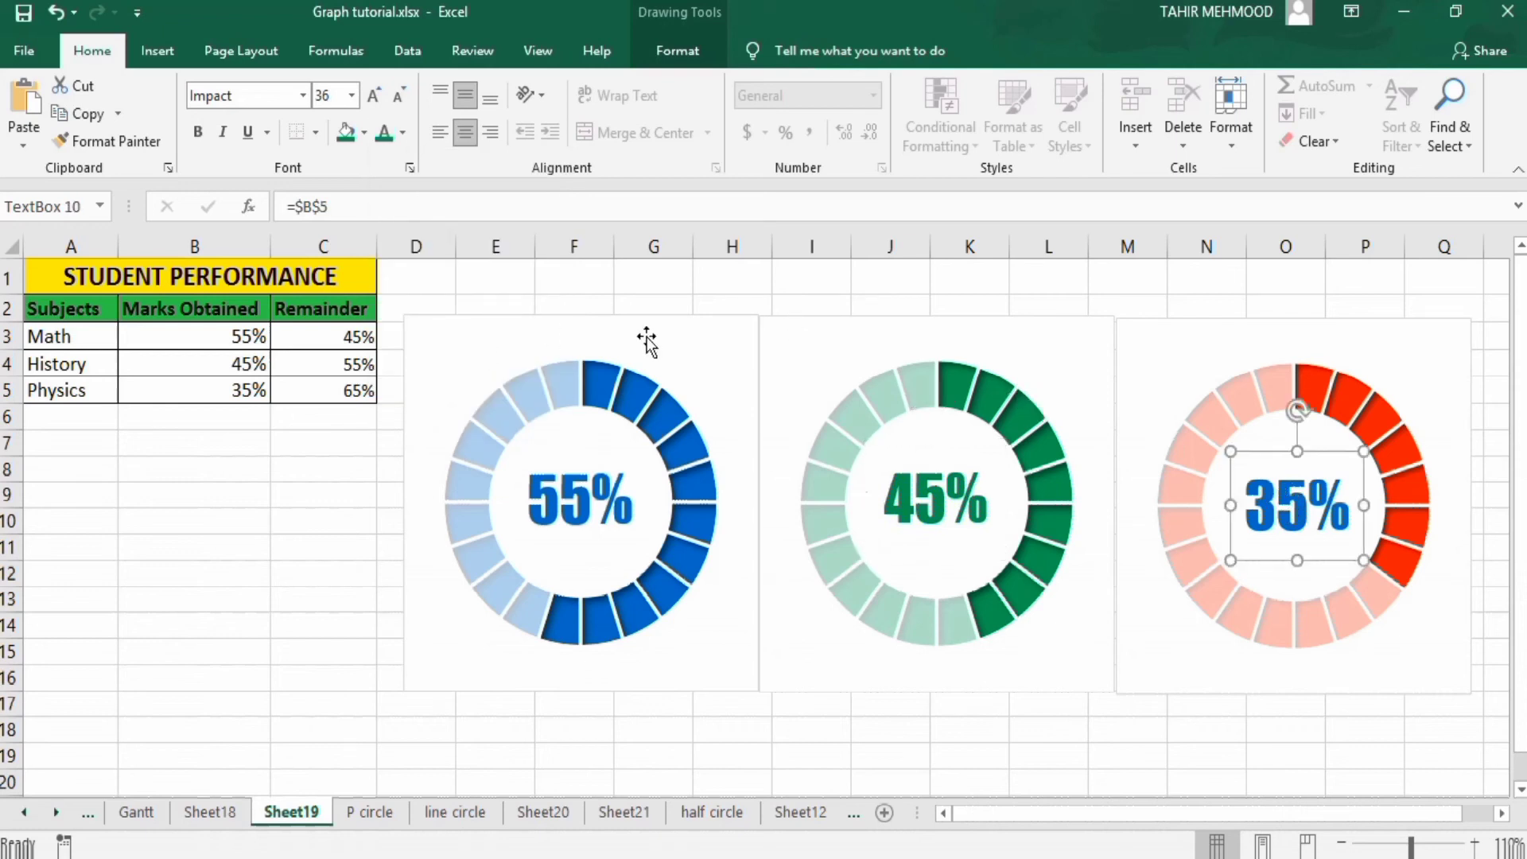
pyautogui.click(404, 132)
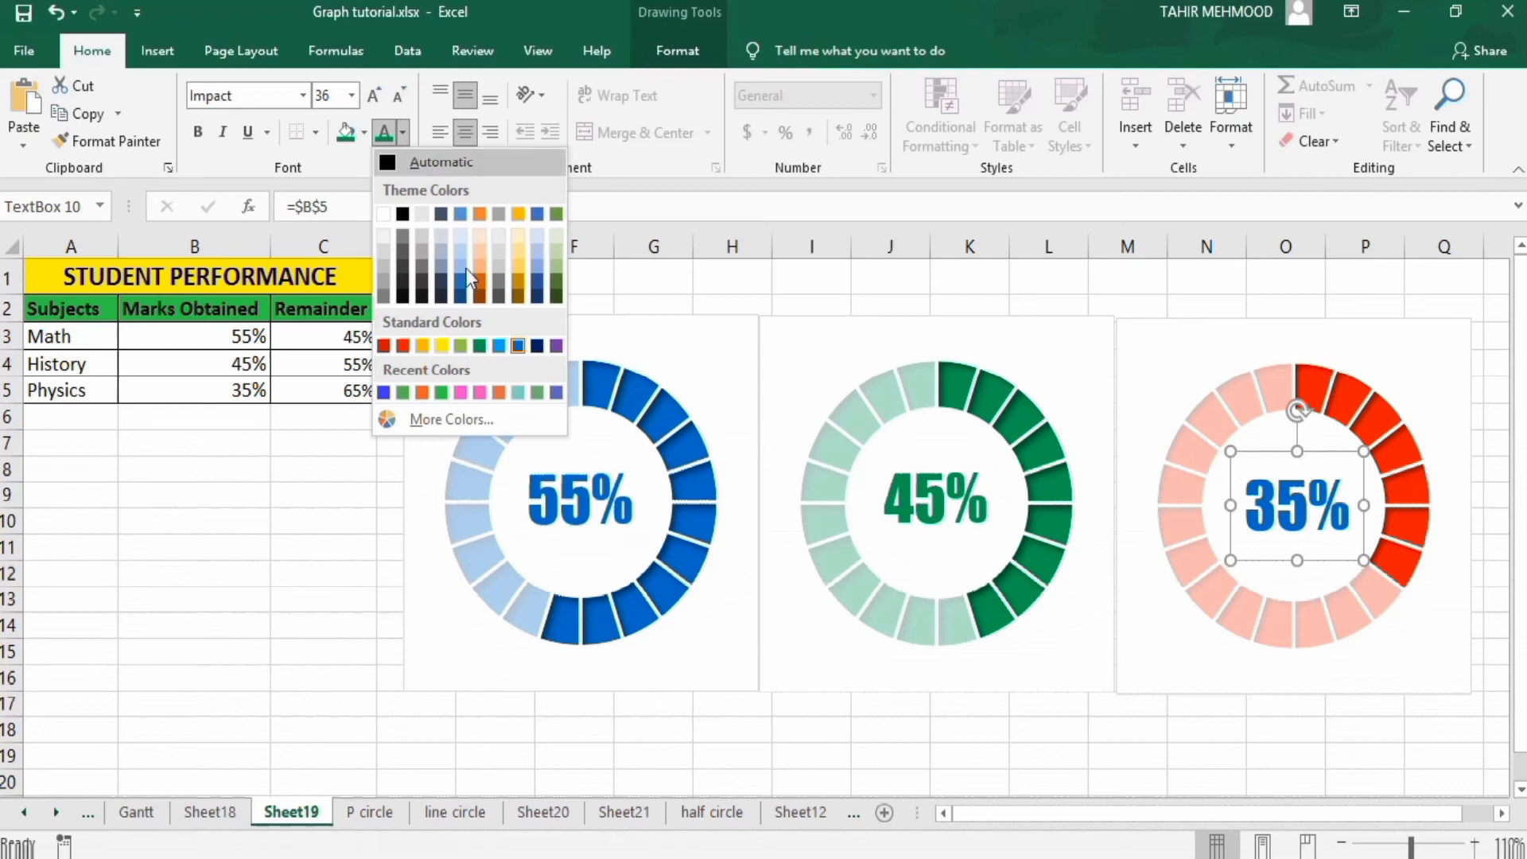
pyautogui.click(404, 345)
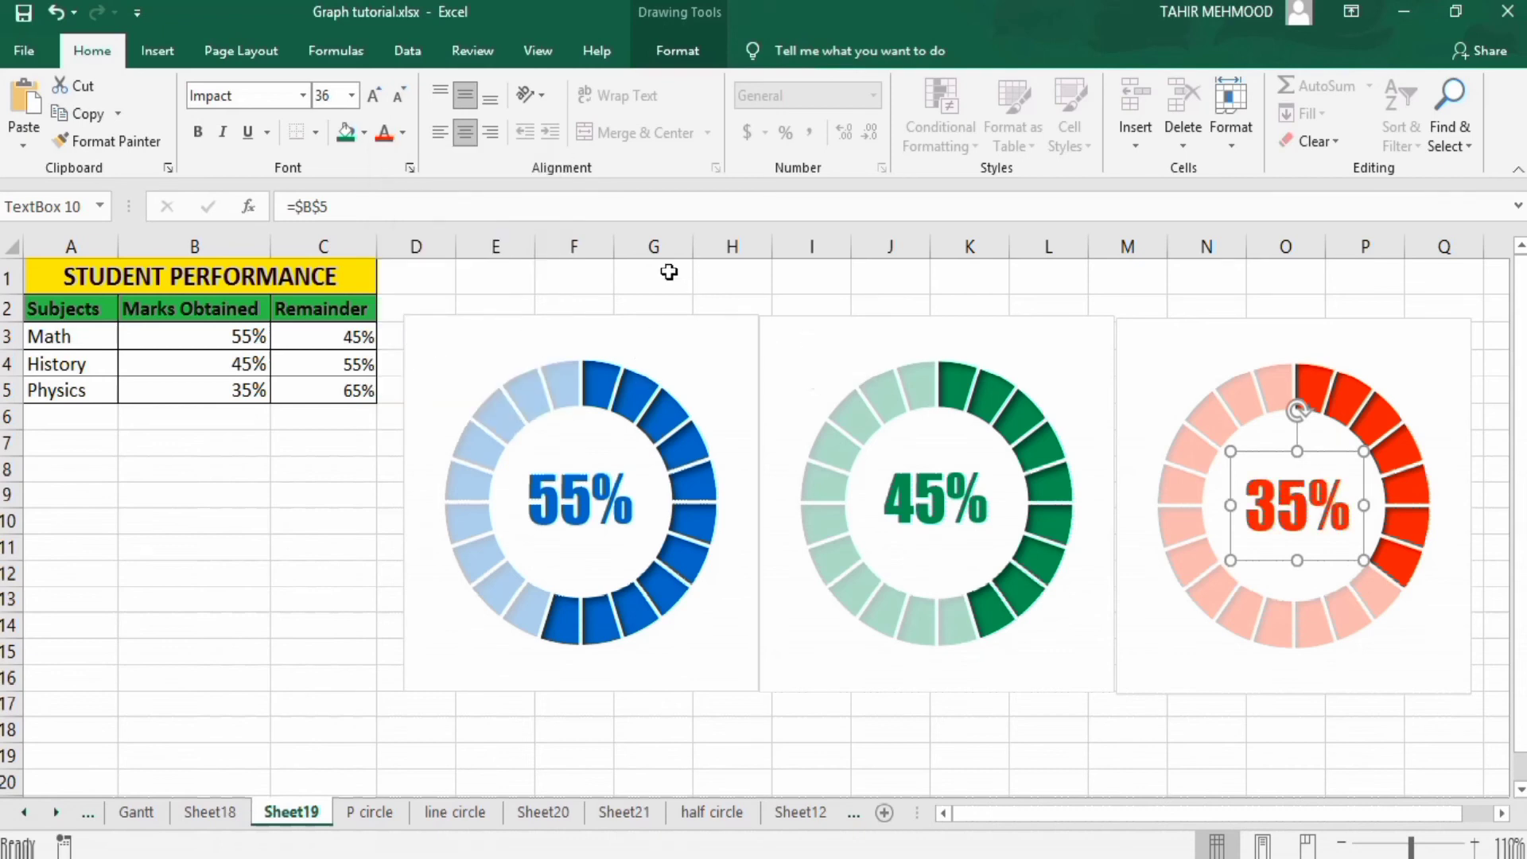
# Insert a text box about 2.25" wide and 0.61" high, centred just below the blue doughnut chart
pyautogui.click(156, 51)
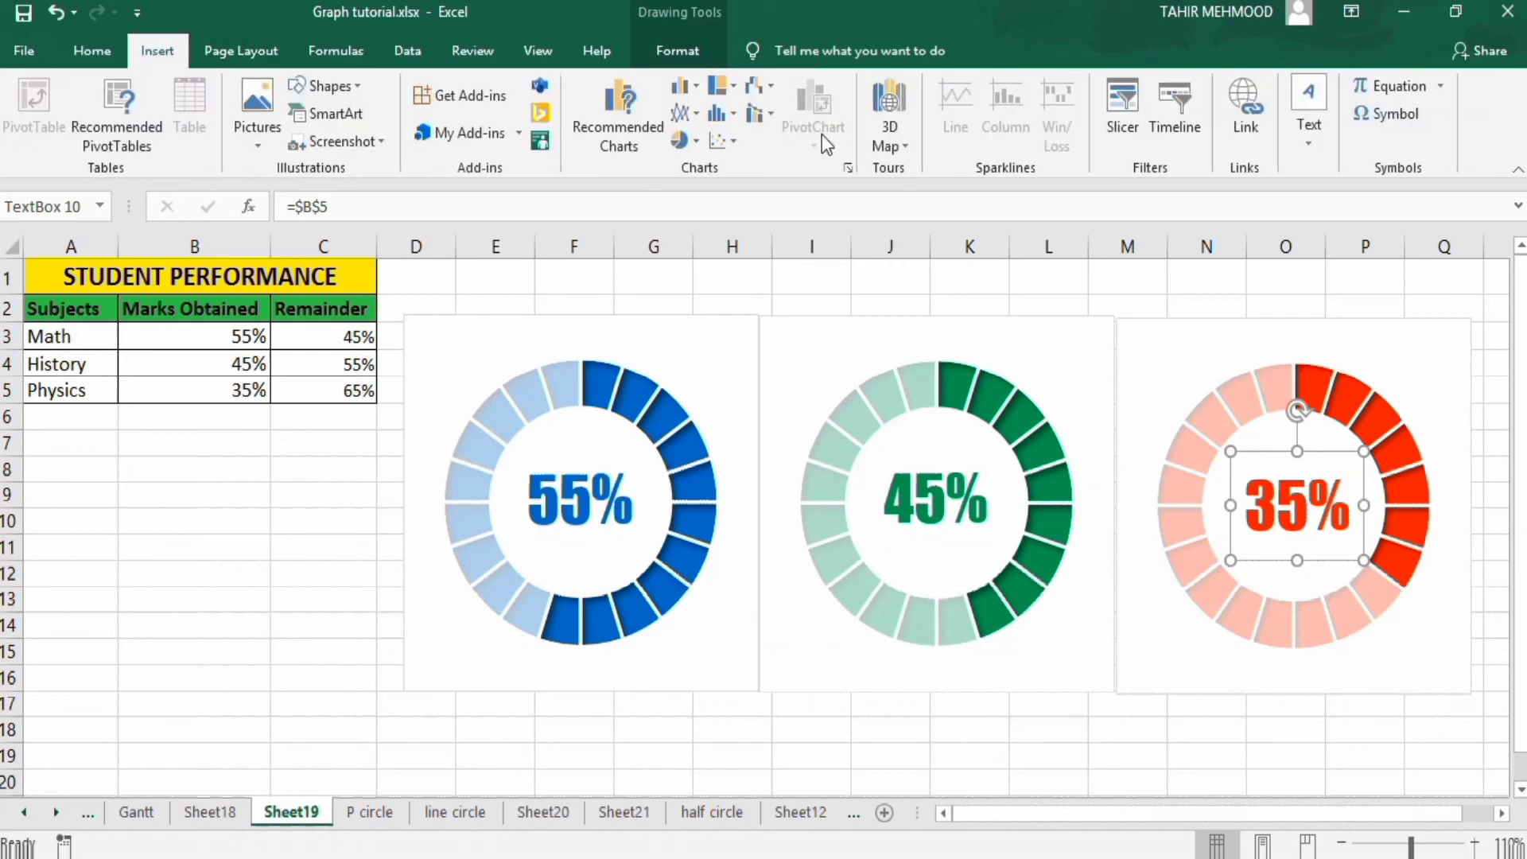
pyautogui.click(1309, 141)
pyautogui.click(1270, 202)
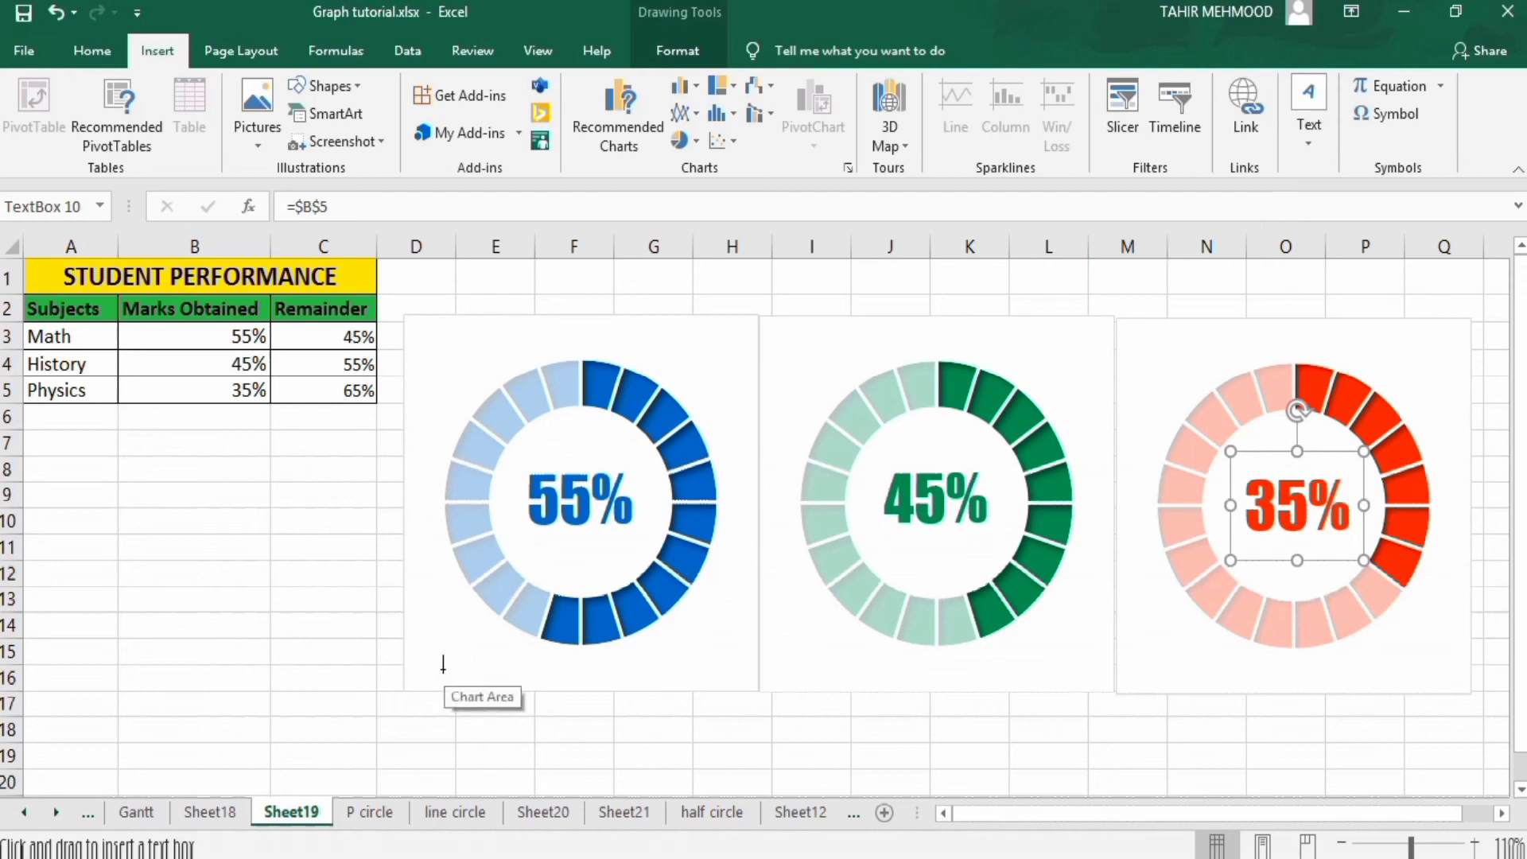
pyautogui.moveTo(439, 701); pyautogui.dragTo(708, 777)
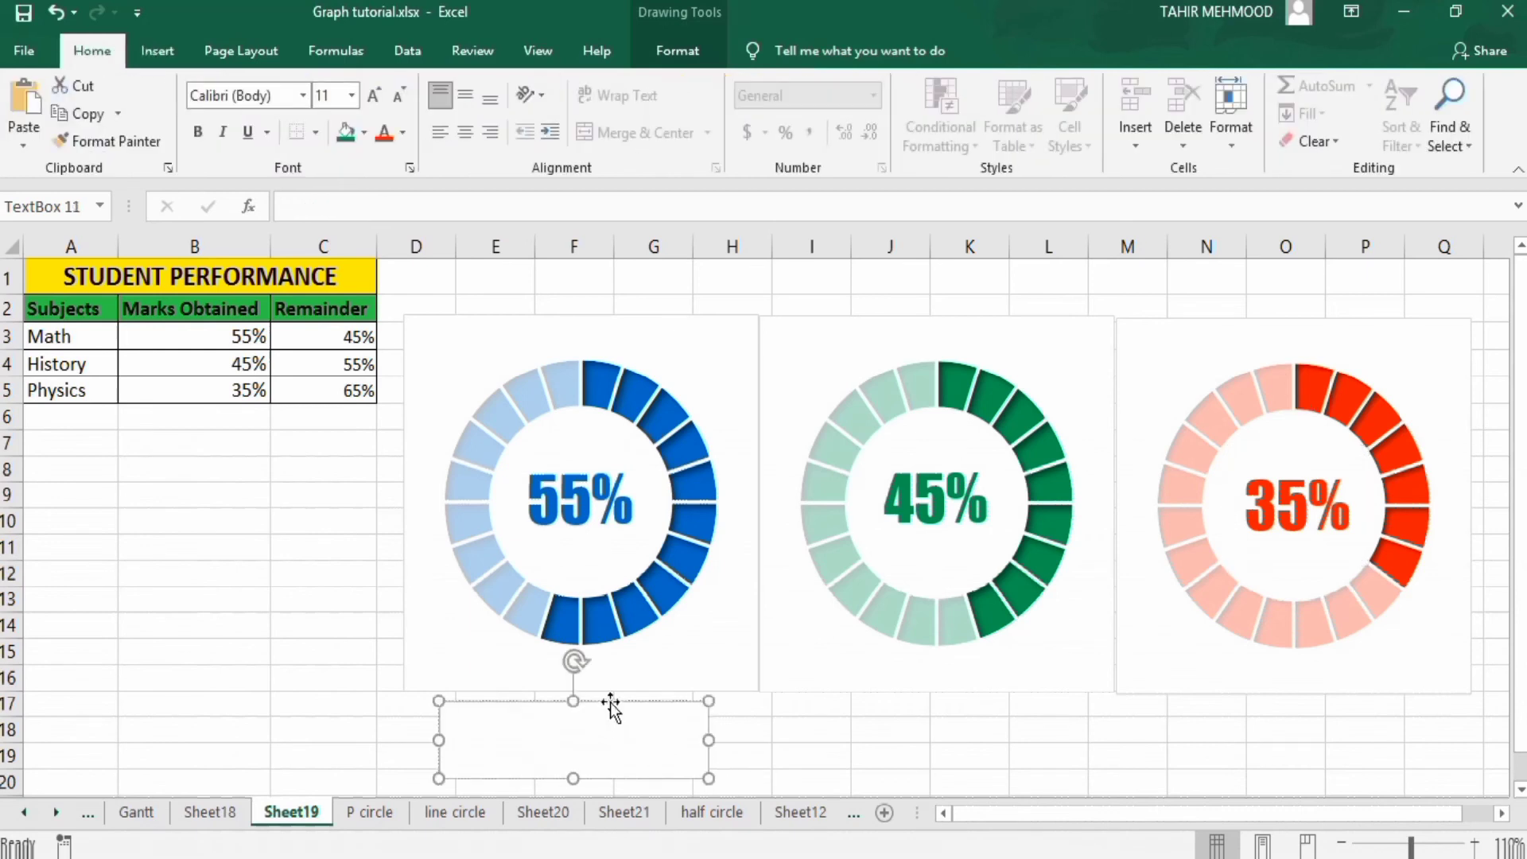
pyautogui.moveTo(609, 701); pyautogui.dragTo(616, 690)
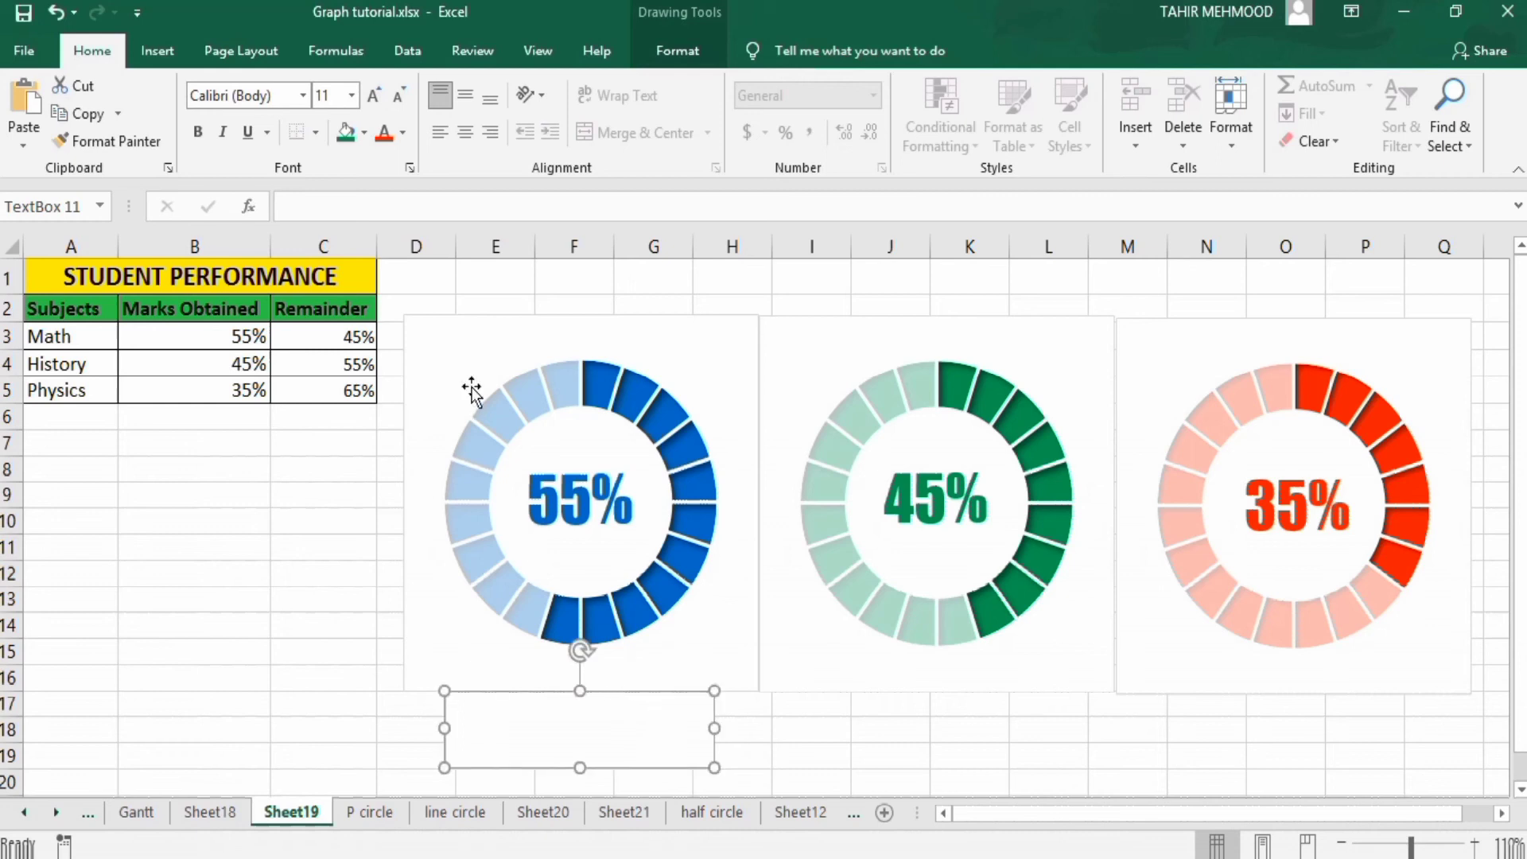
# Centre the new text box's content vertically and horizontally, and link it to the Math subject name in cell A3
pyautogui.click(465, 94)
pyautogui.click(469, 135)
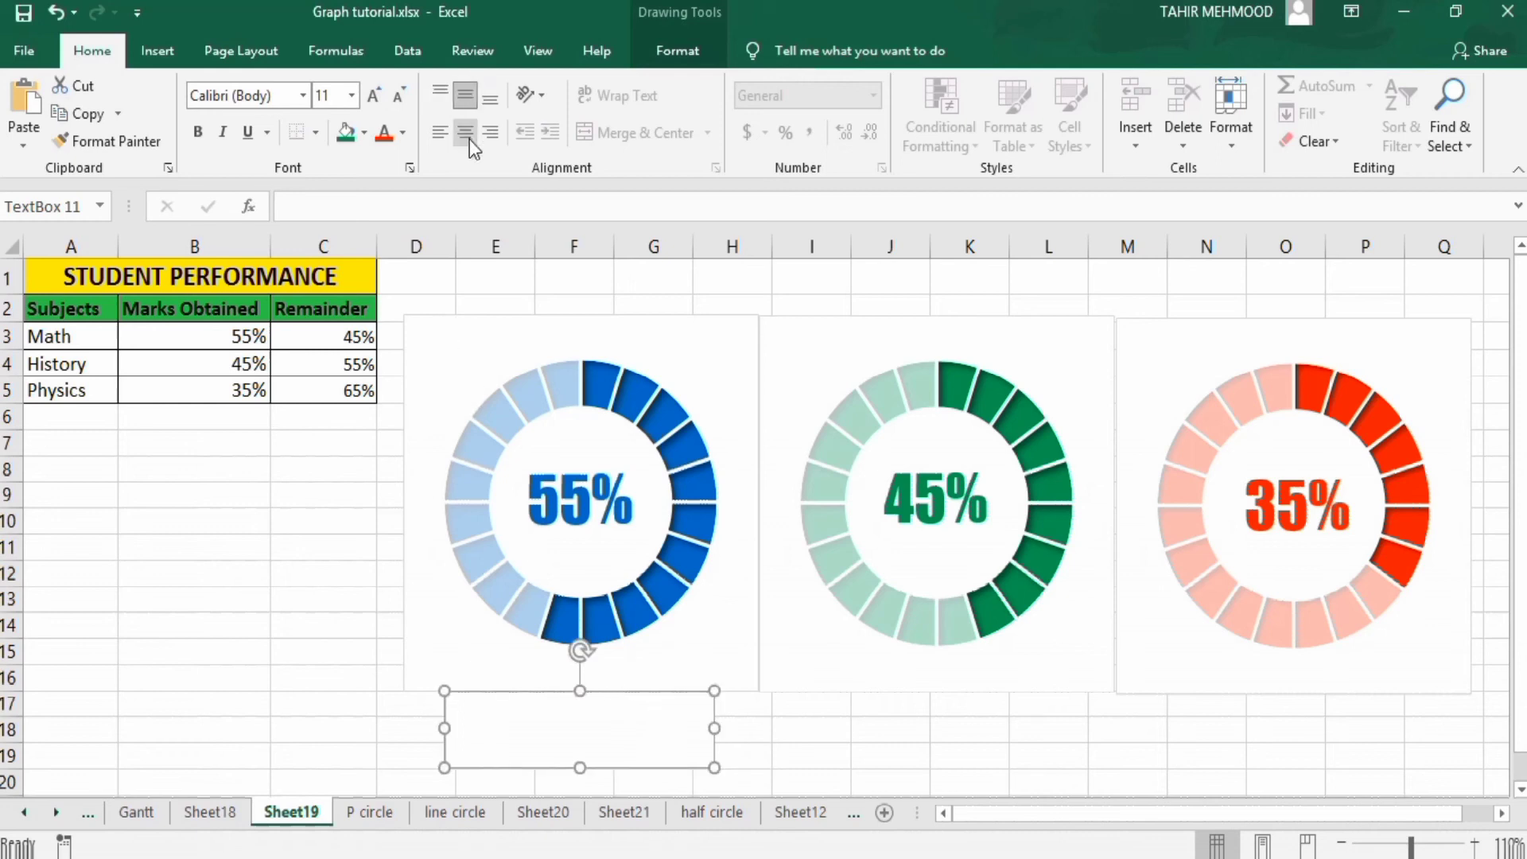
pyautogui.click(358, 204)
pyautogui.write('=')
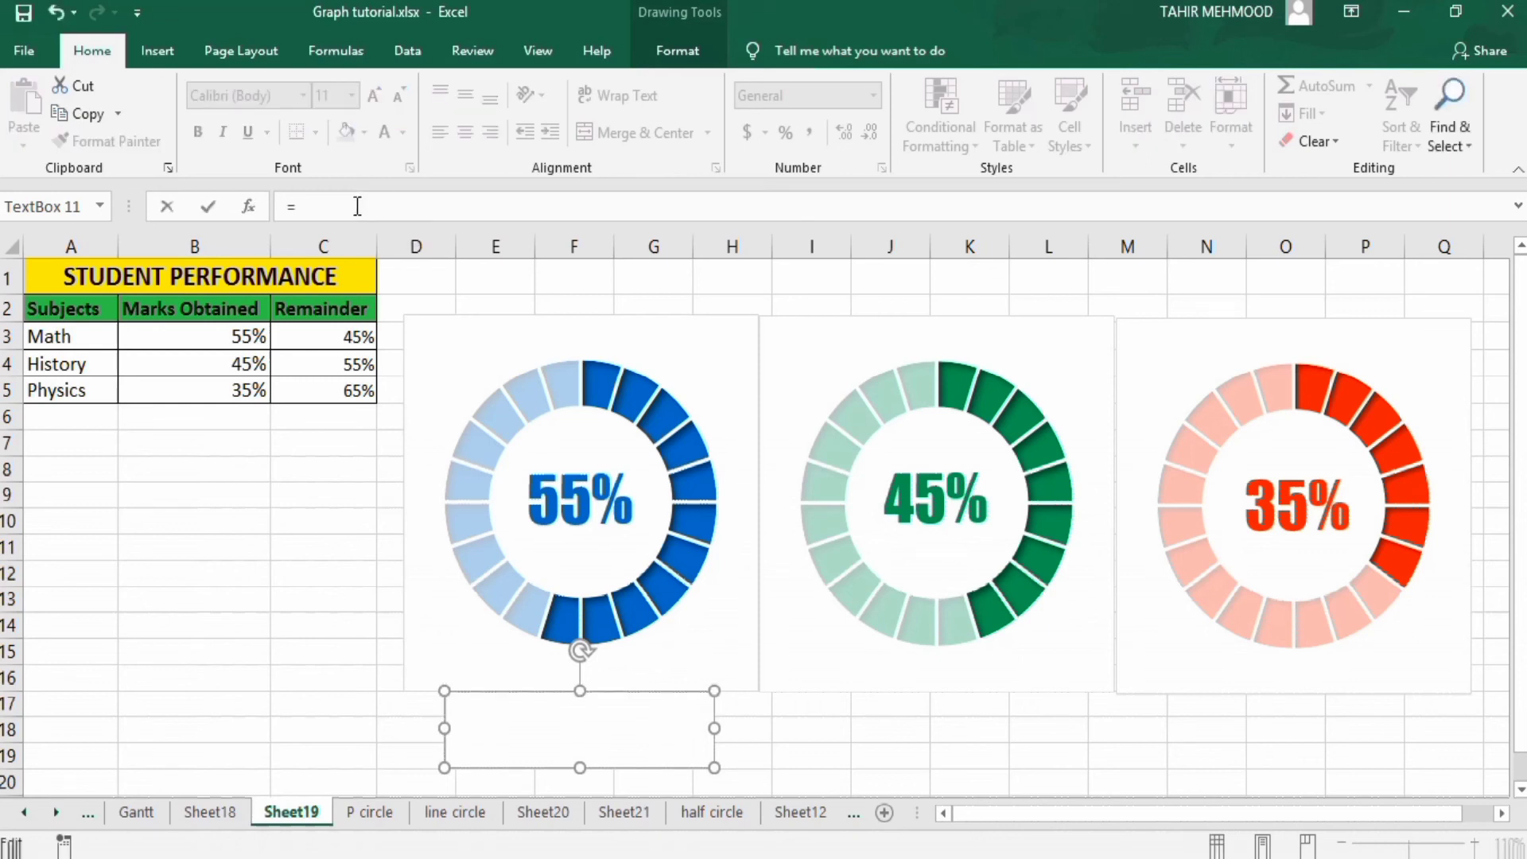
pyautogui.click(66, 338)
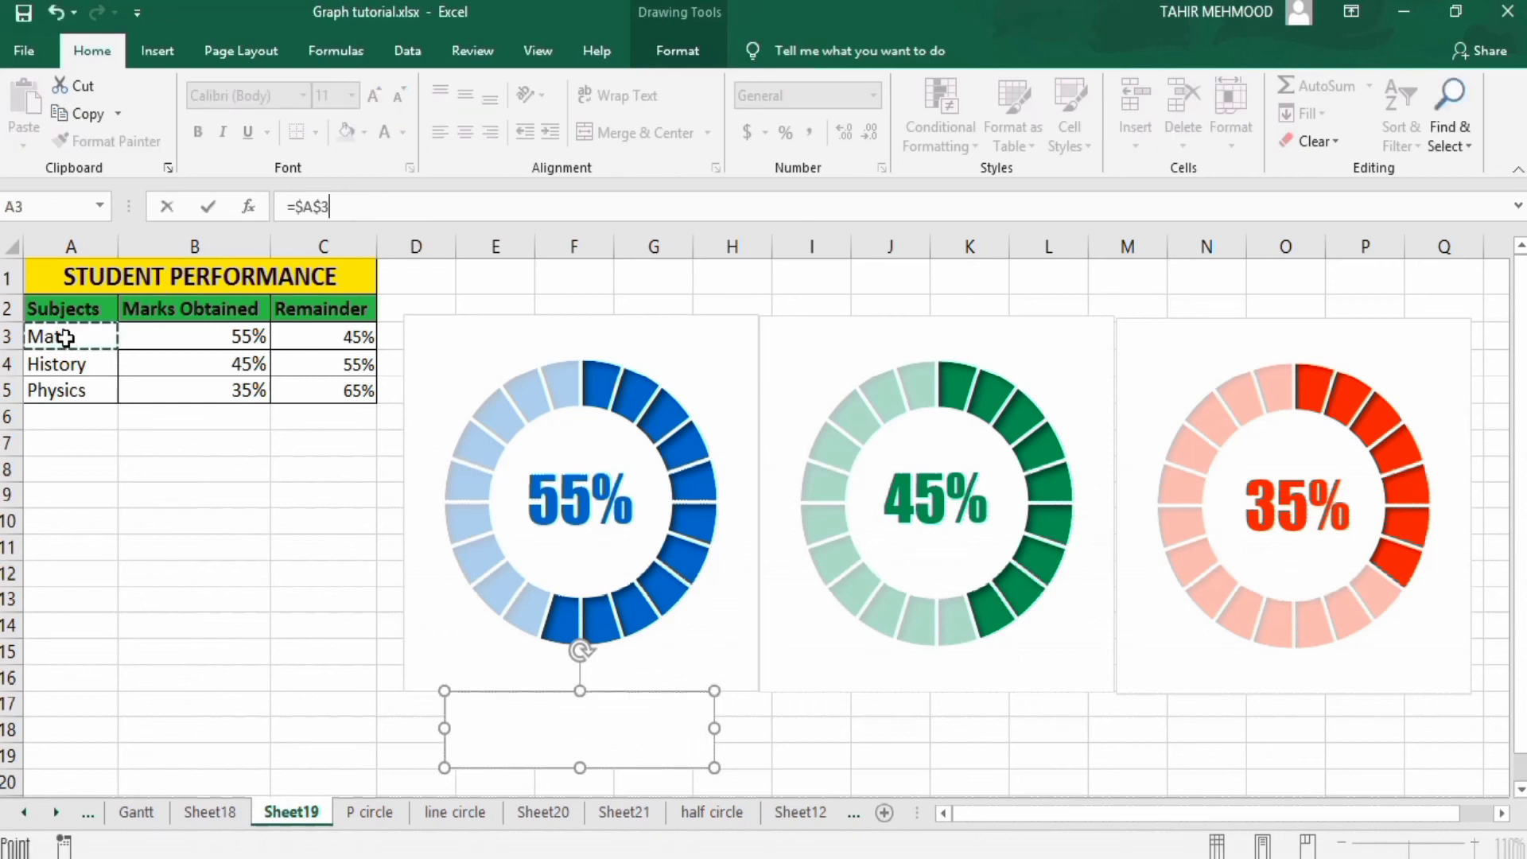
pyautogui.press('Return')
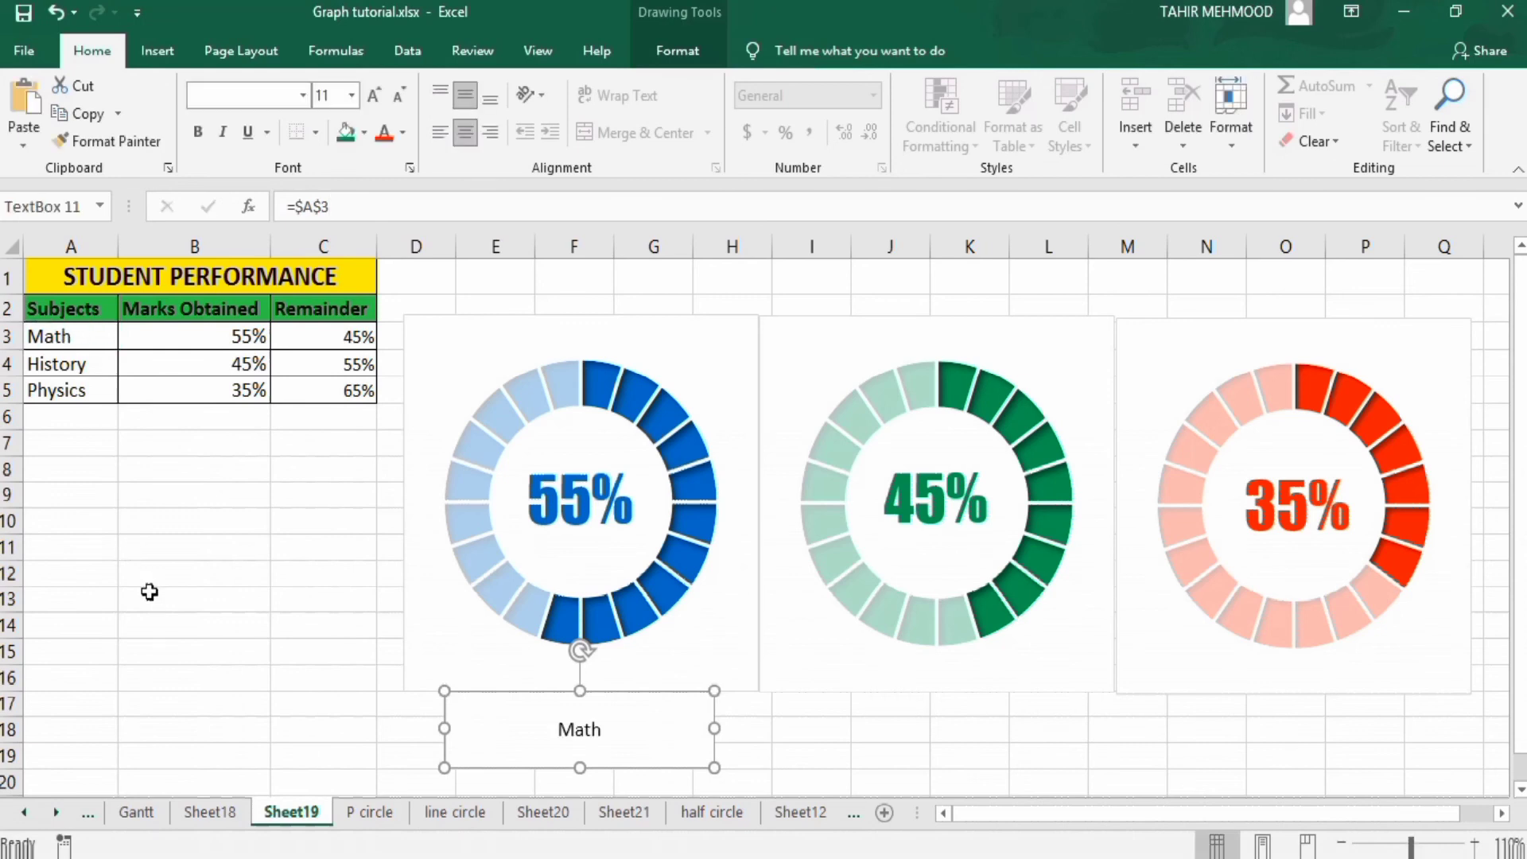
# Format the Math label below the blue doughnut in Impact, size 36, with blue text
pyautogui.click(287, 607)
pyautogui.click(504, 727)
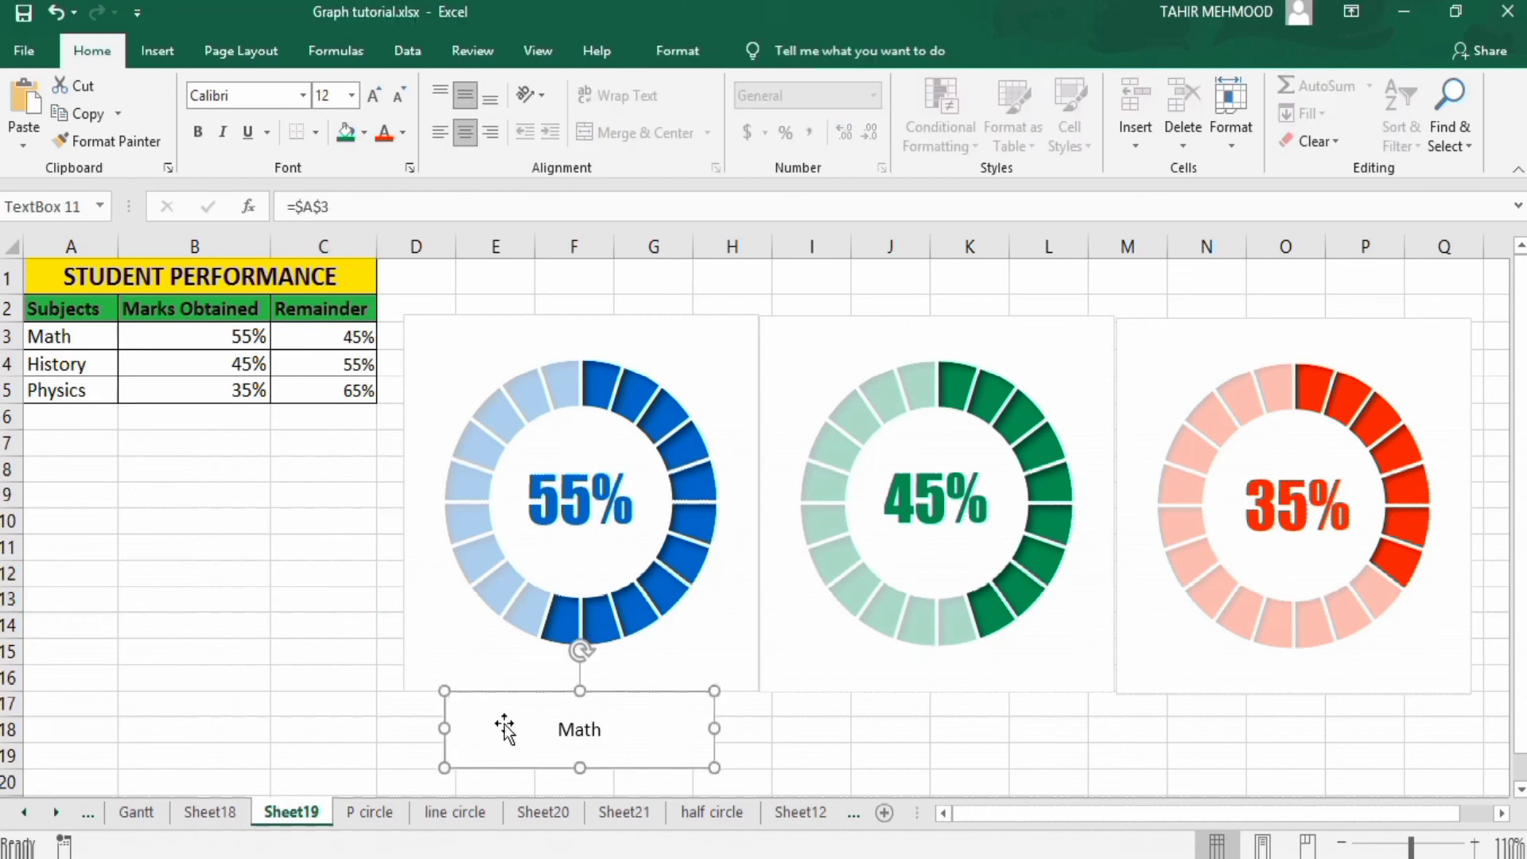
pyautogui.click(301, 97)
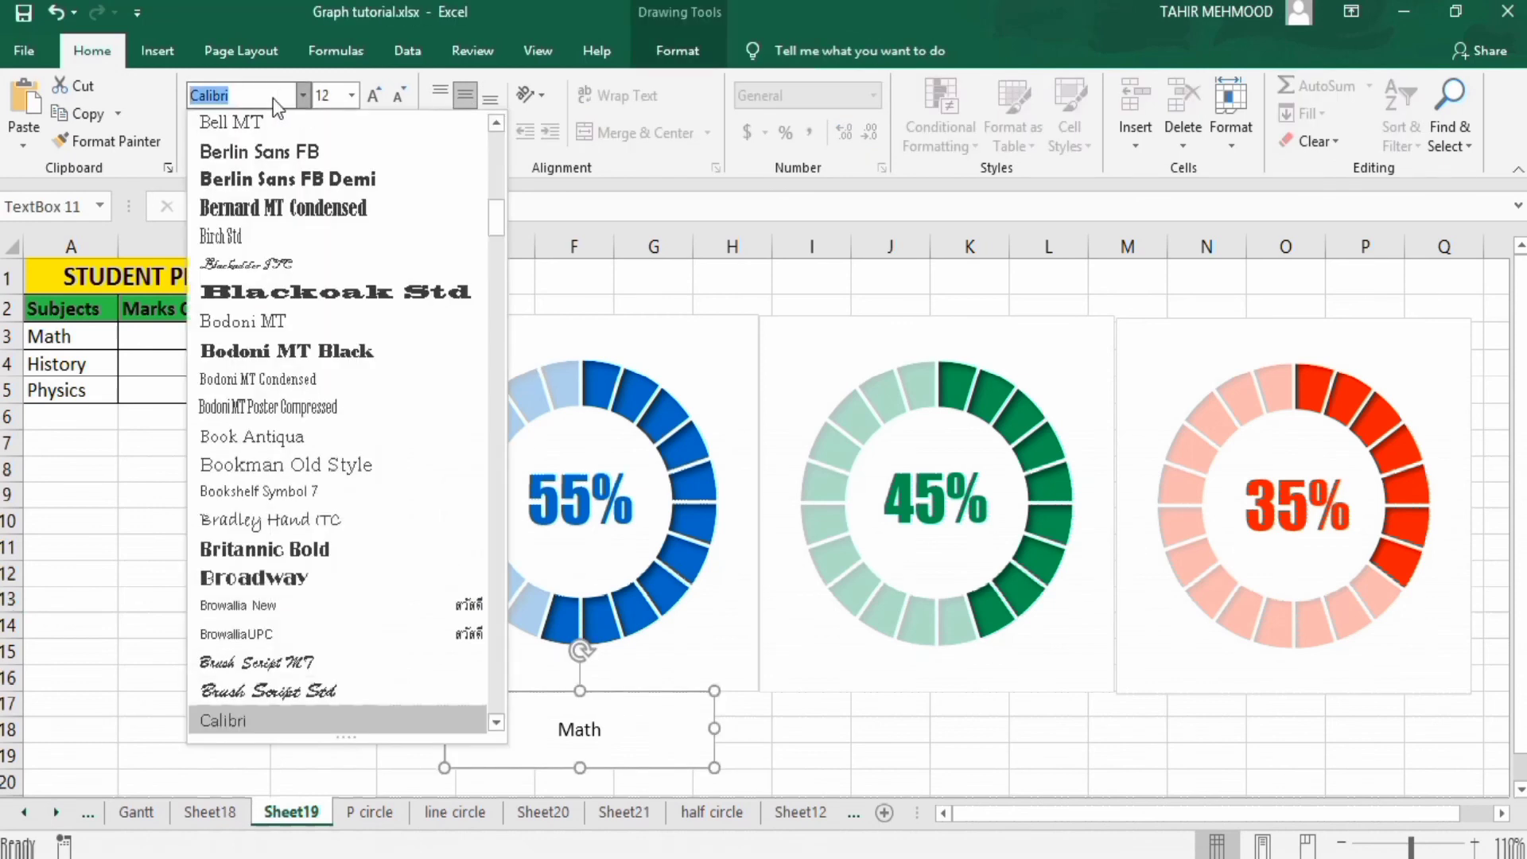
pyautogui.write('Impact')
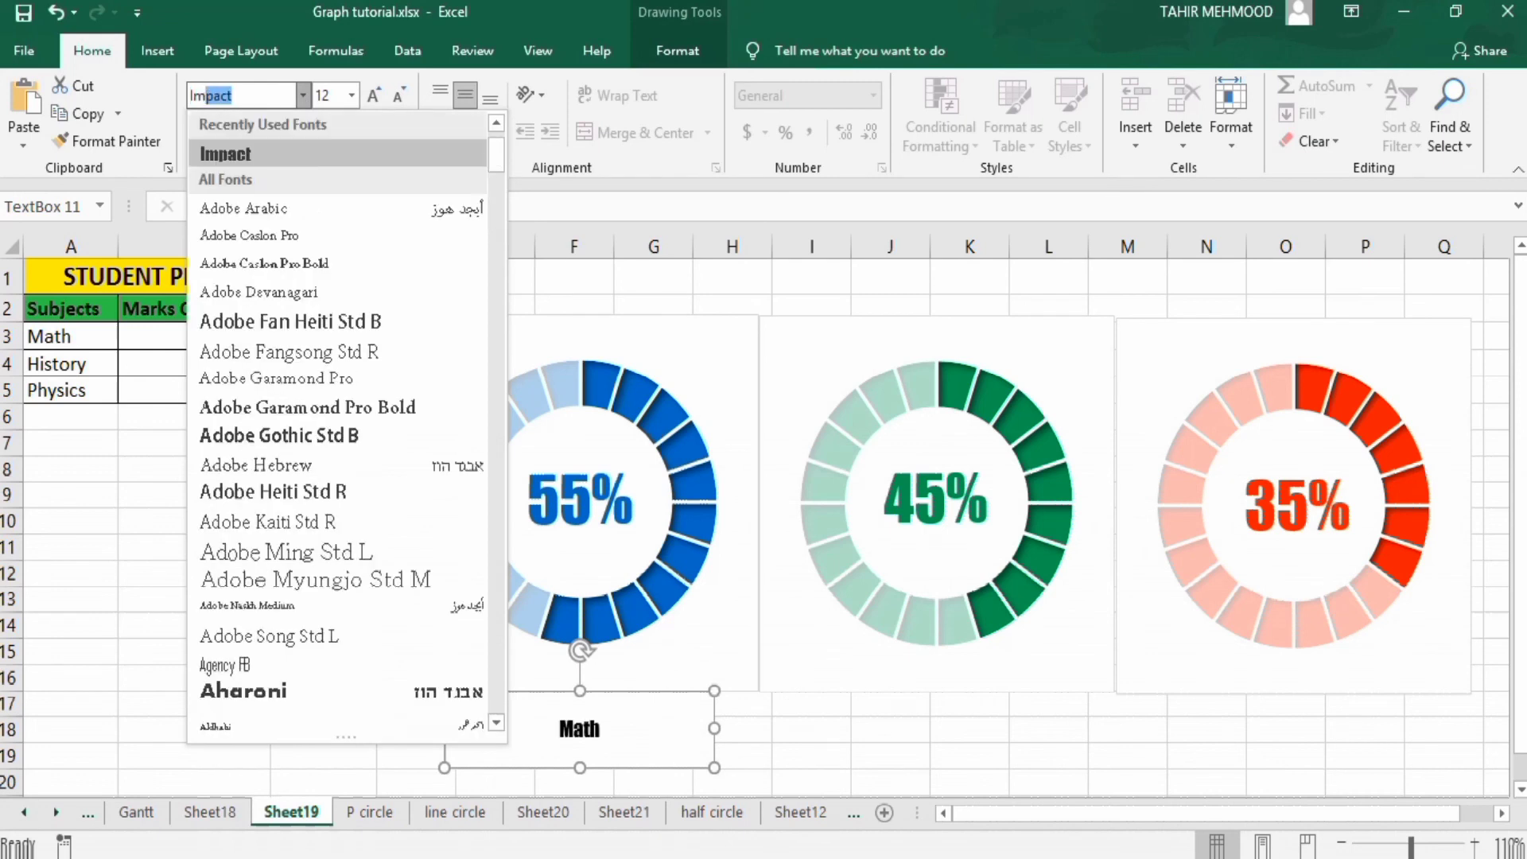
pyautogui.click(279, 154)
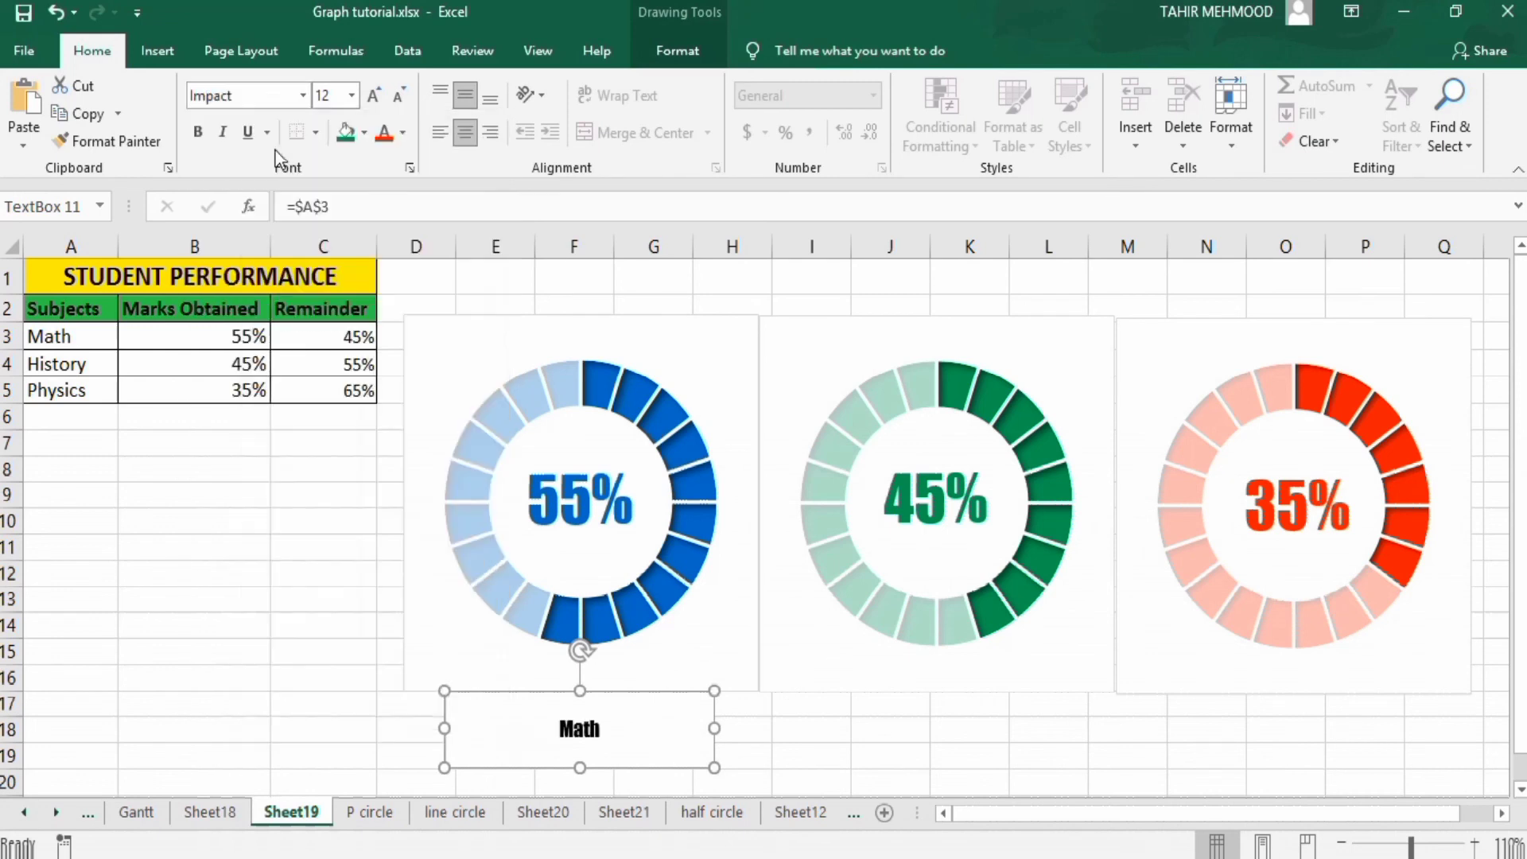
pyautogui.click(351, 95)
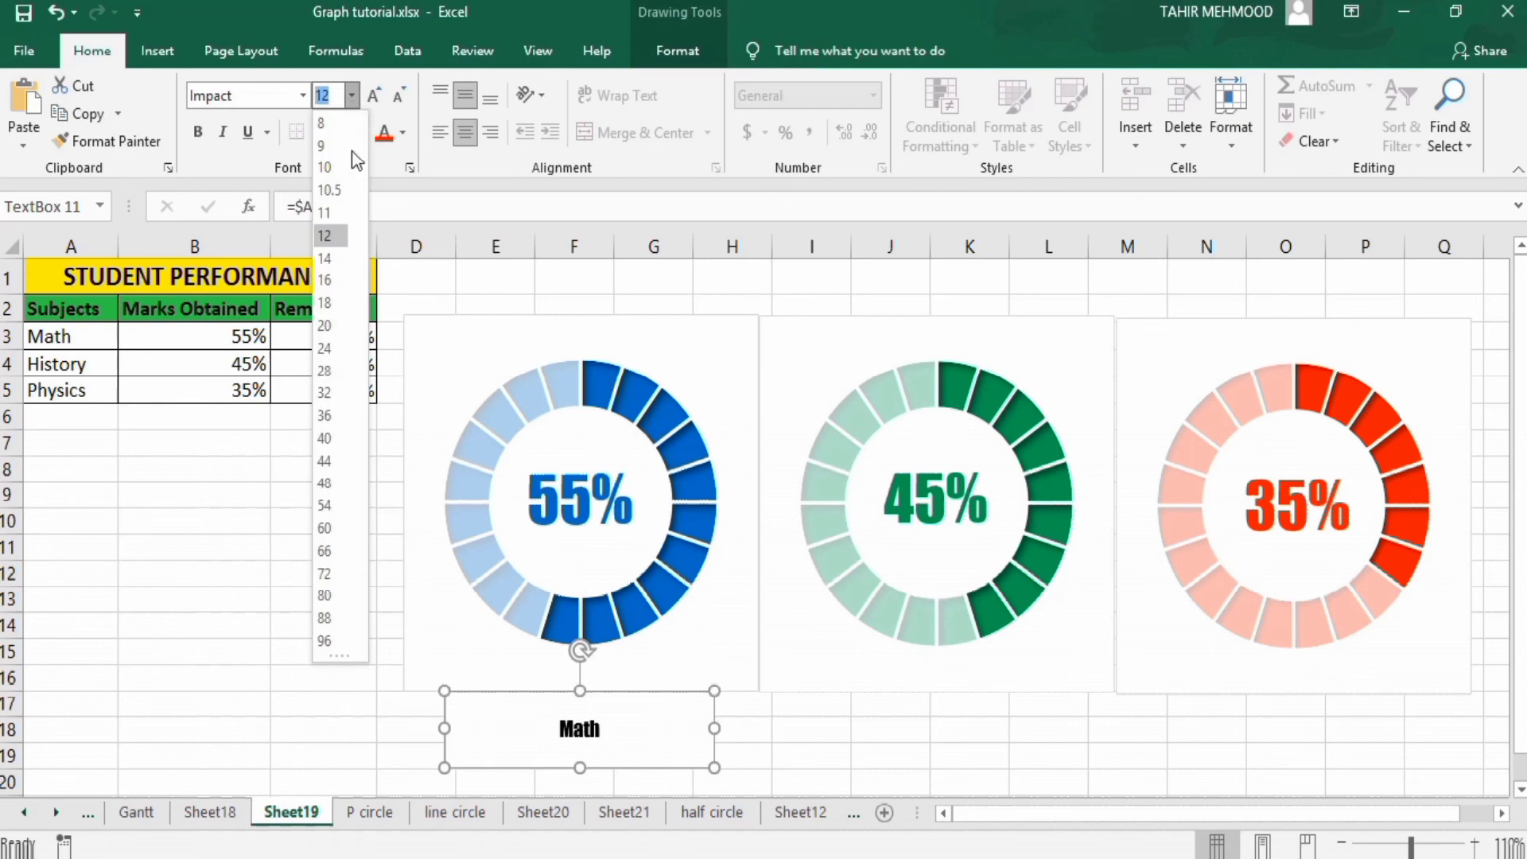
pyautogui.click(331, 414)
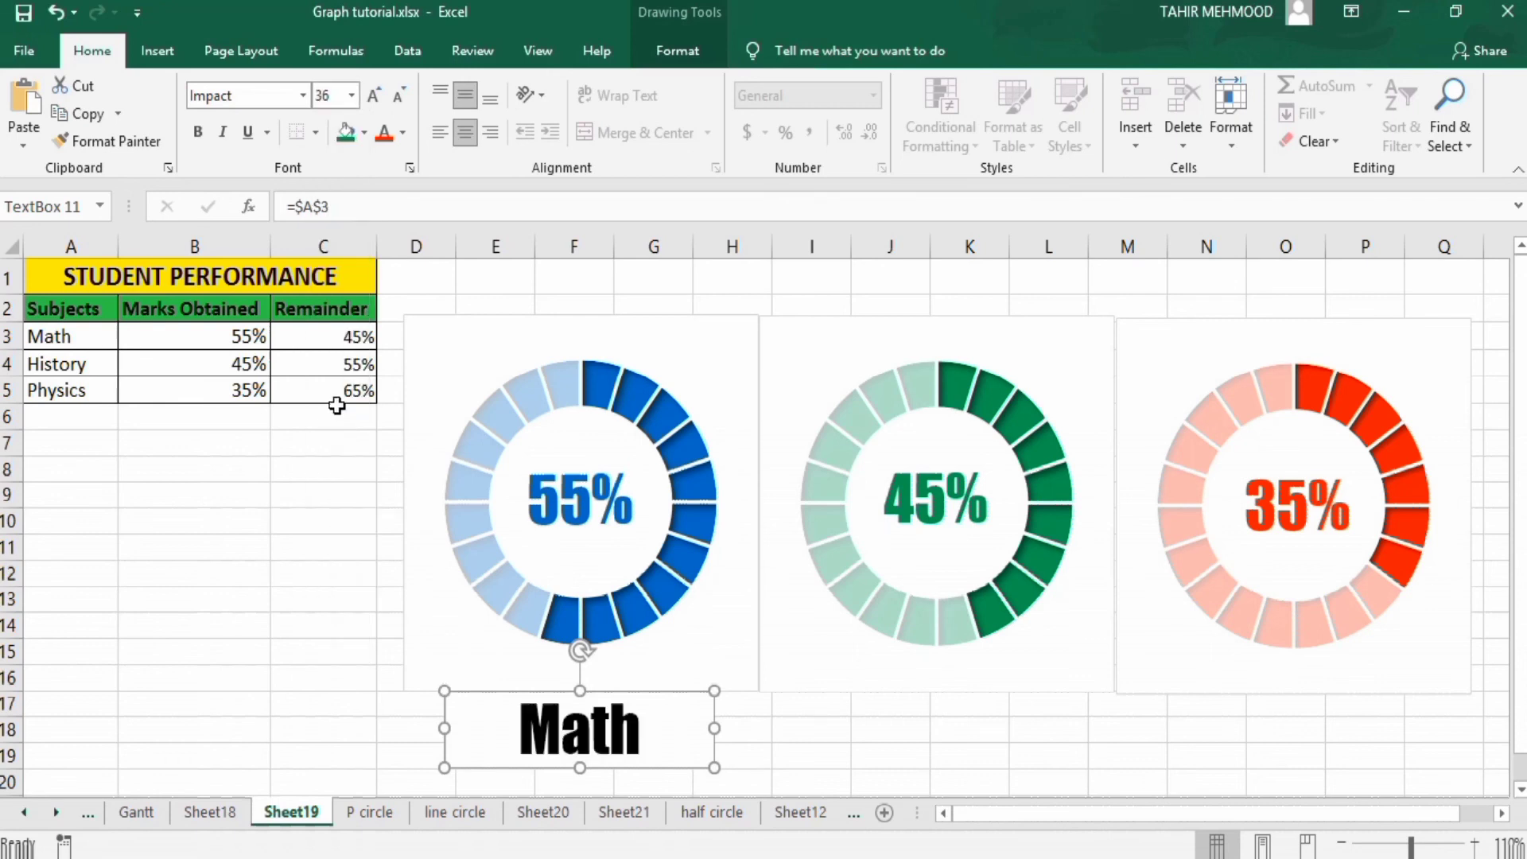
pyautogui.click(402, 134)
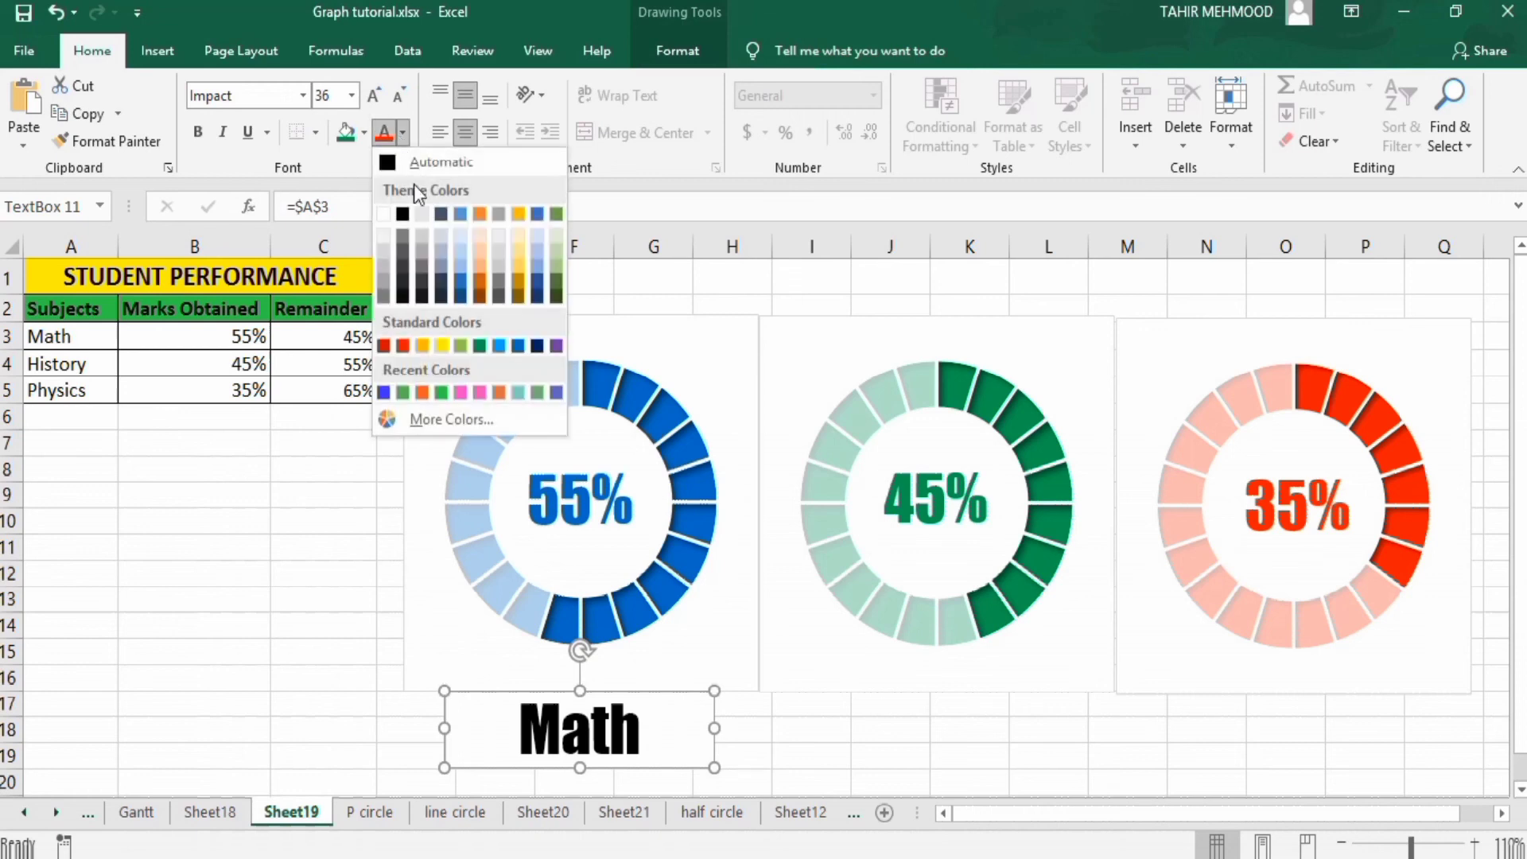
pyautogui.click(518, 347)
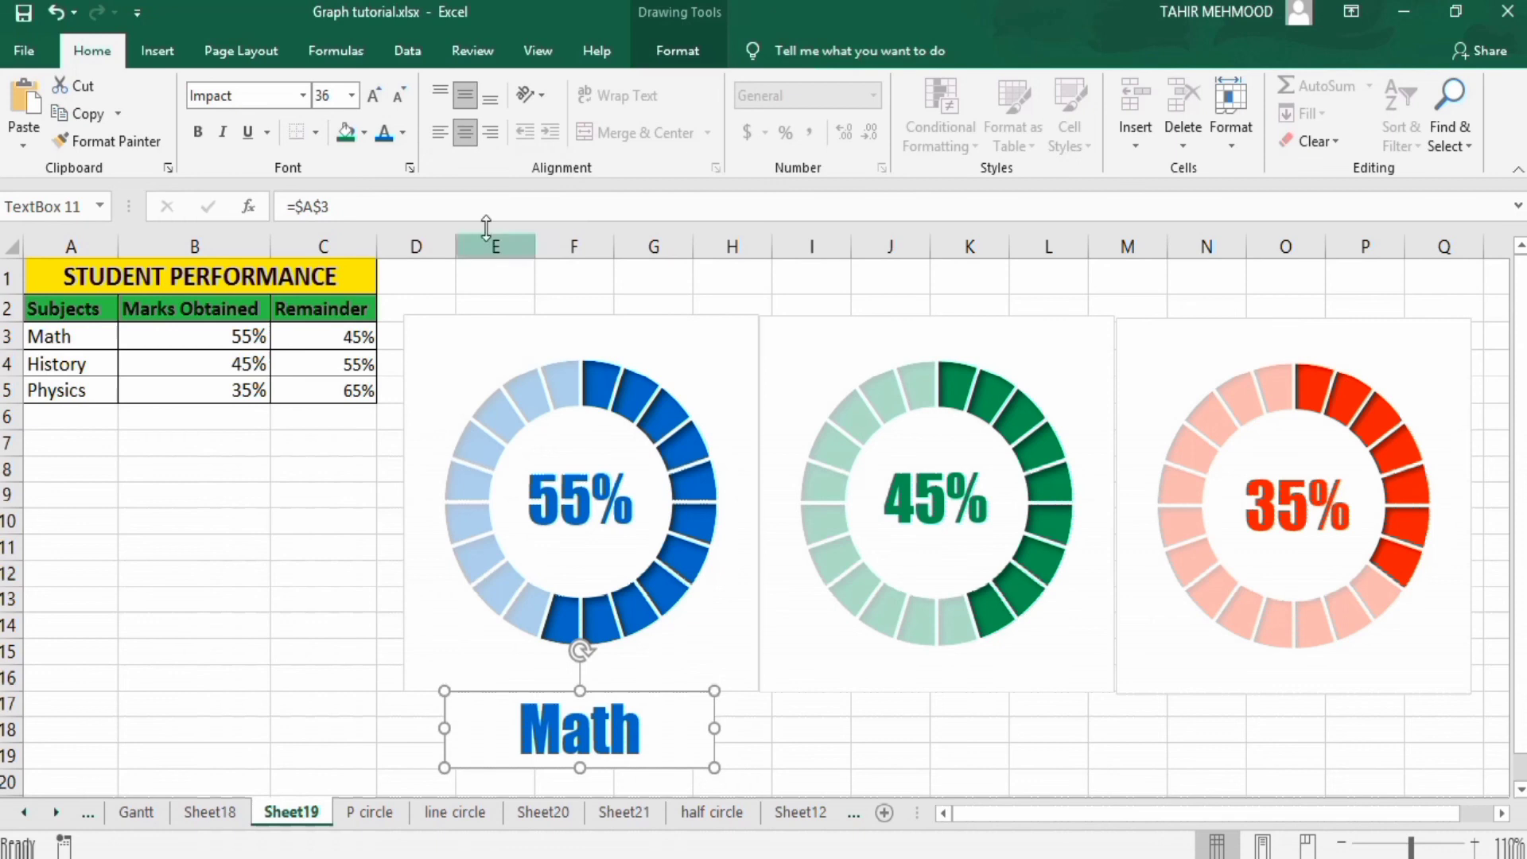
# Remove the outline from the Math label's text box
pyautogui.click(663, 51)
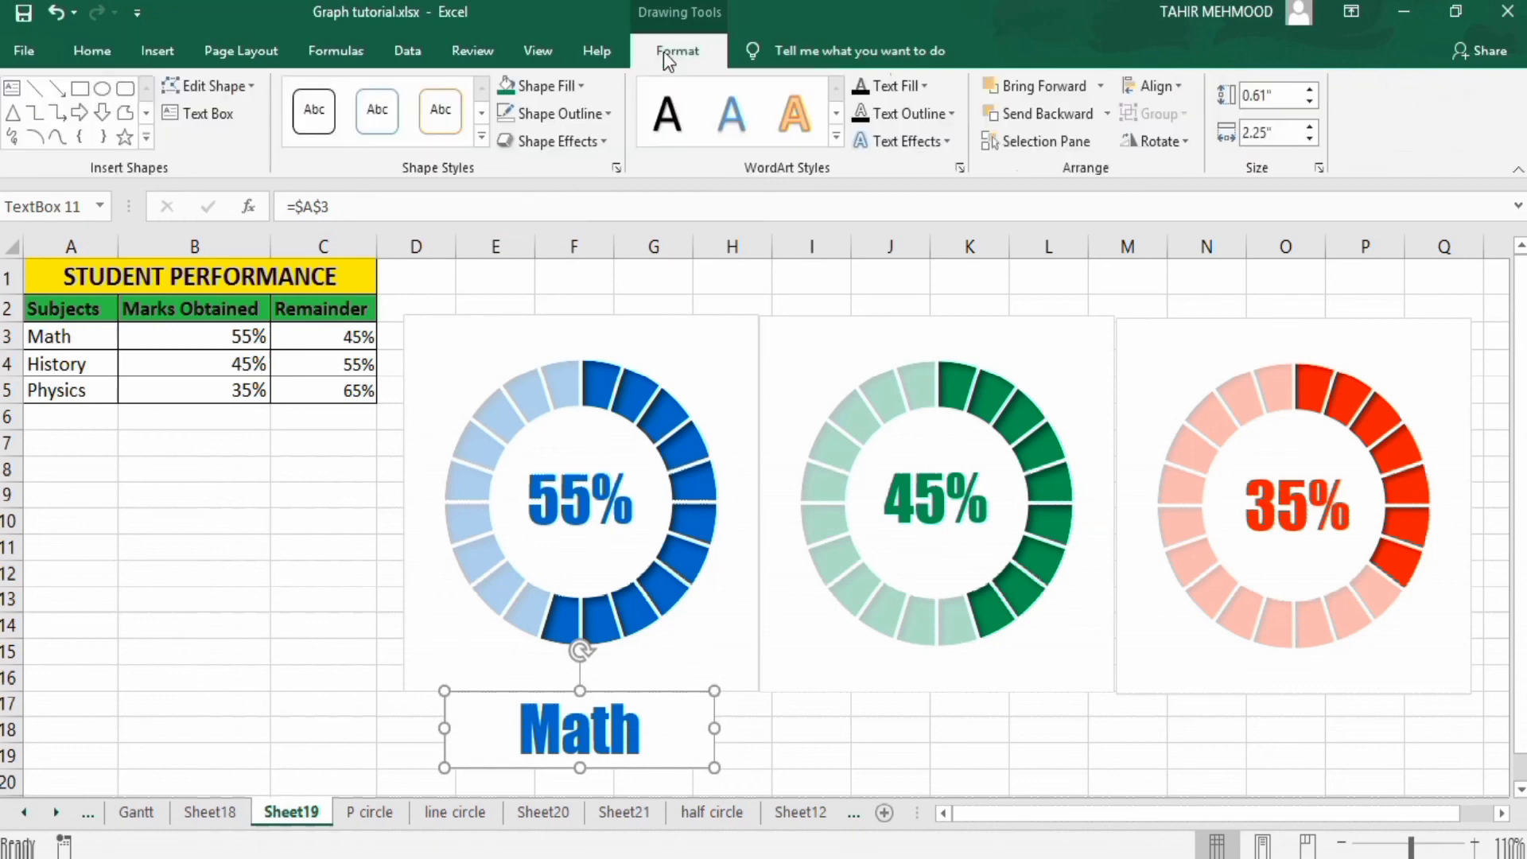
pyautogui.click(612, 114)
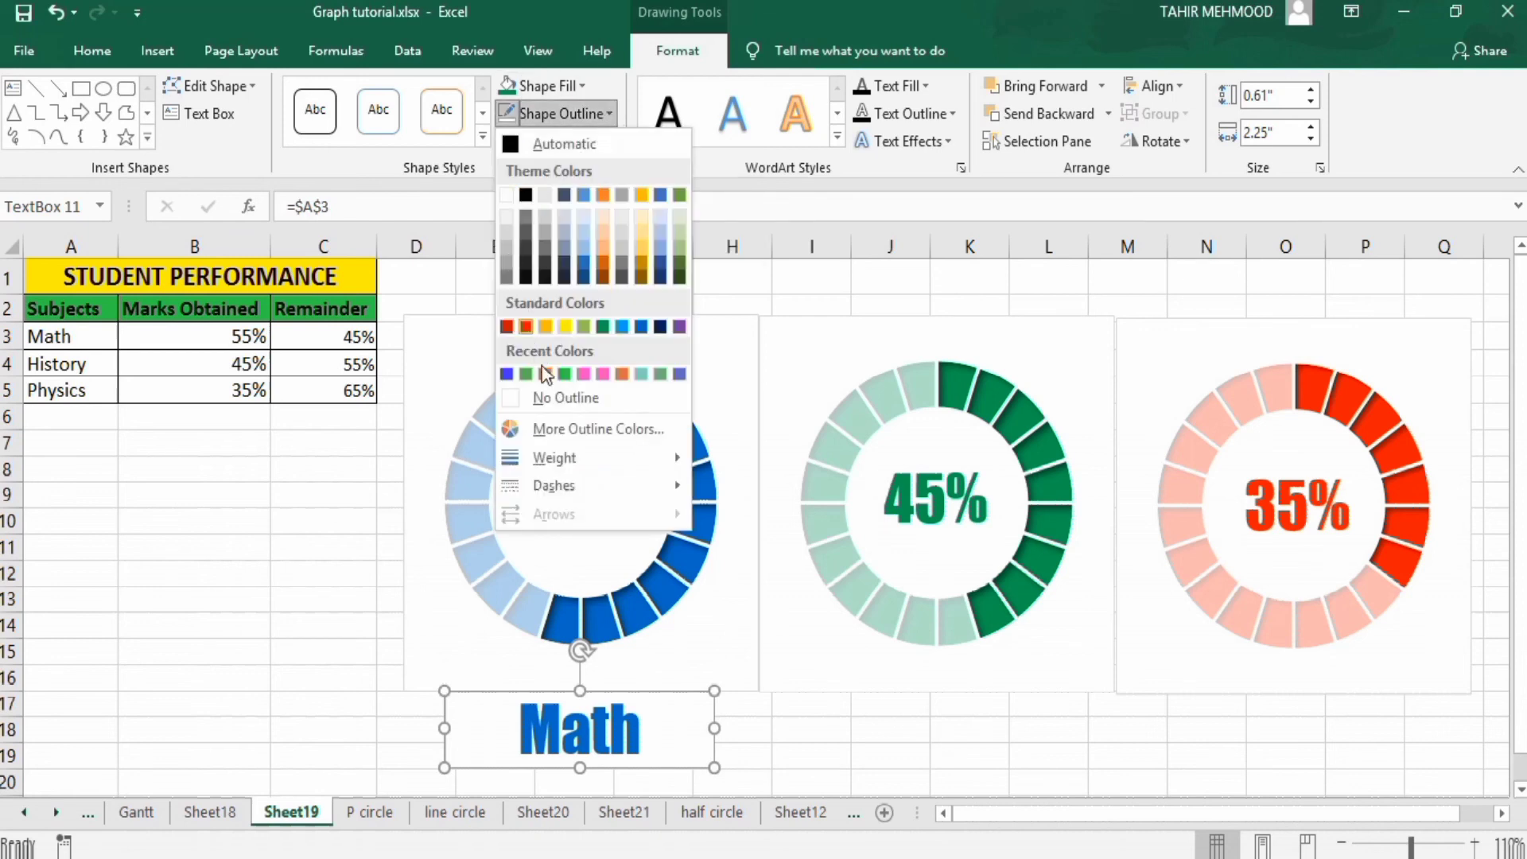
pyautogui.click(550, 398)
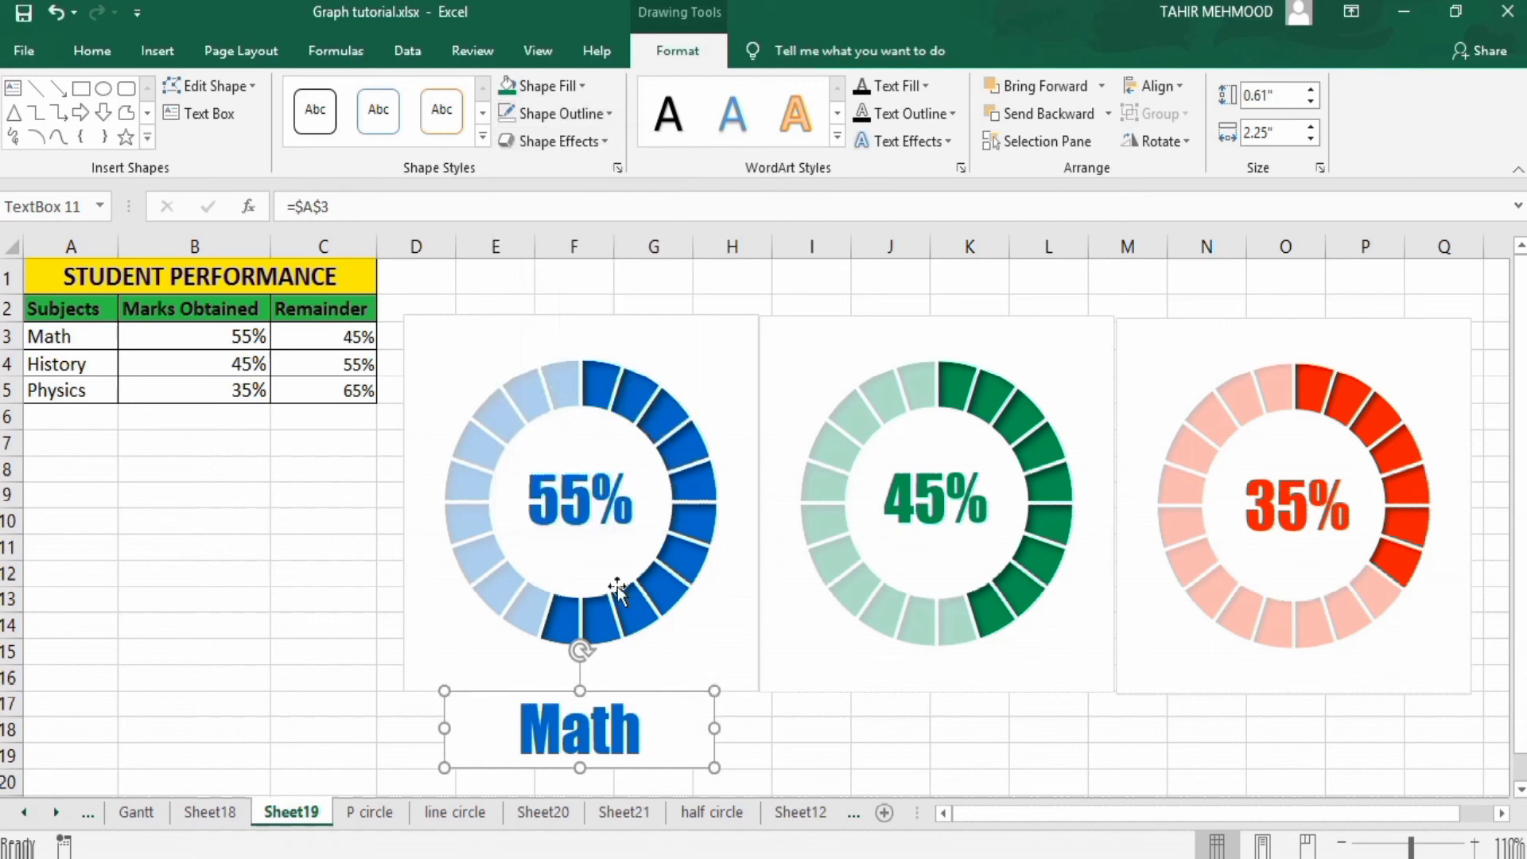
pyautogui.click(780, 733)
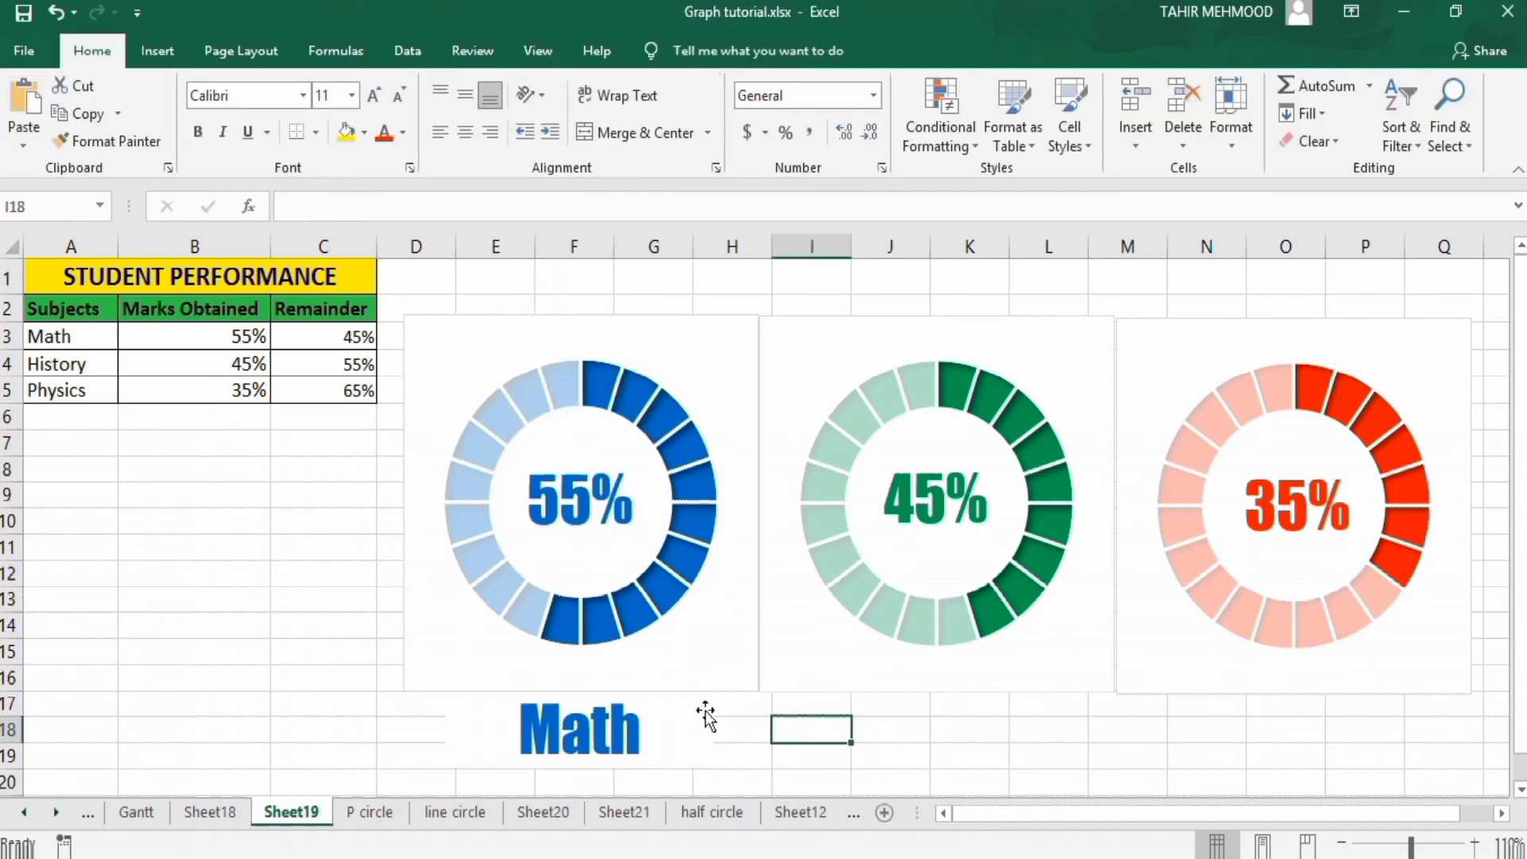
# Duplicate the Math label twice and position the copies beneath the green and red doughnuts, level with the original
pyautogui.click(679, 719)
pyautogui.rightClick(677, 713)
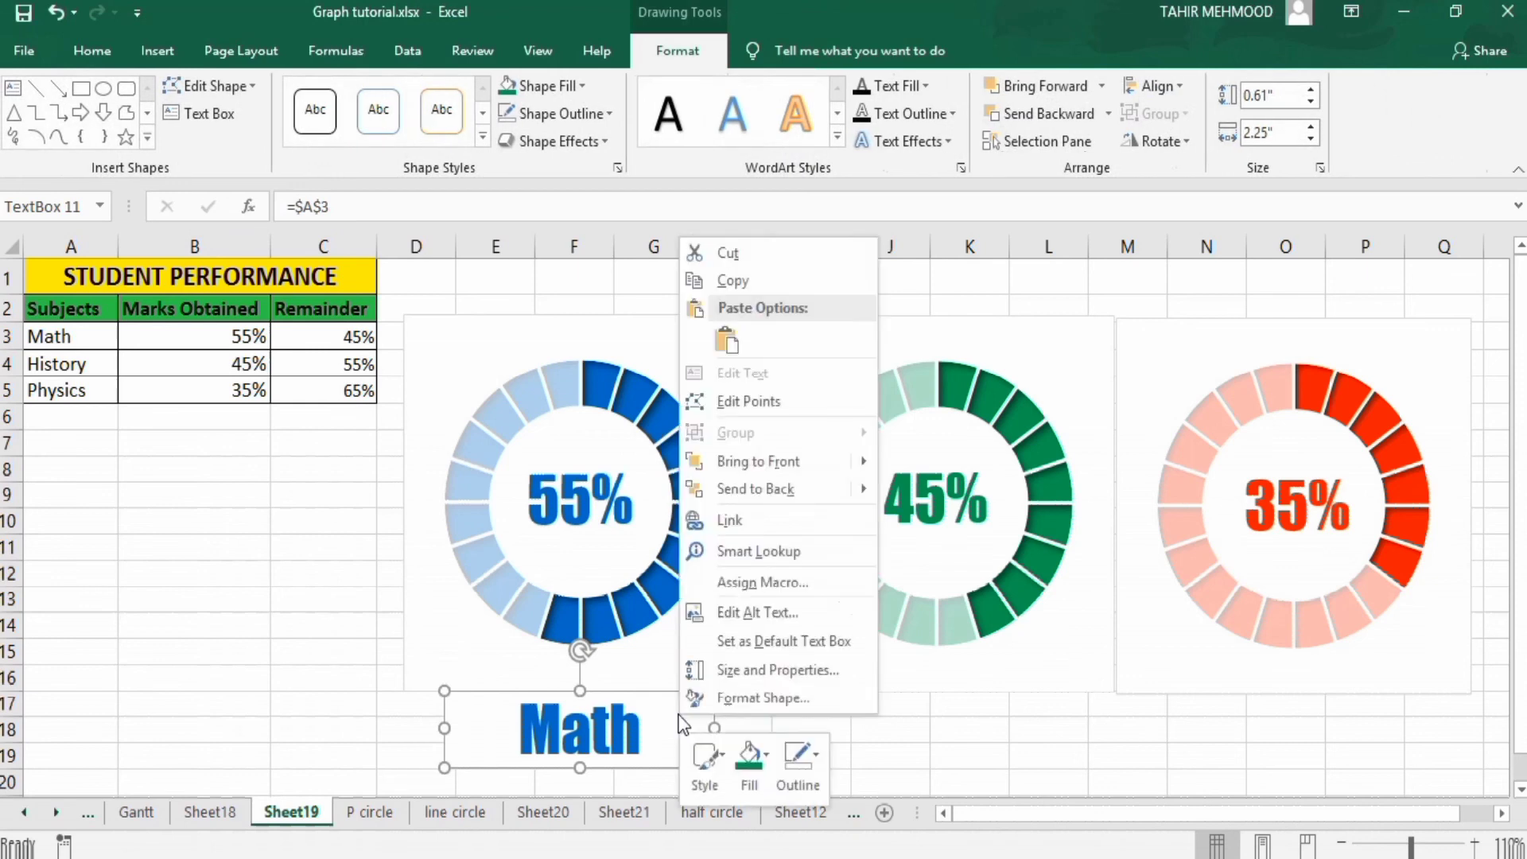
pyautogui.click(752, 279)
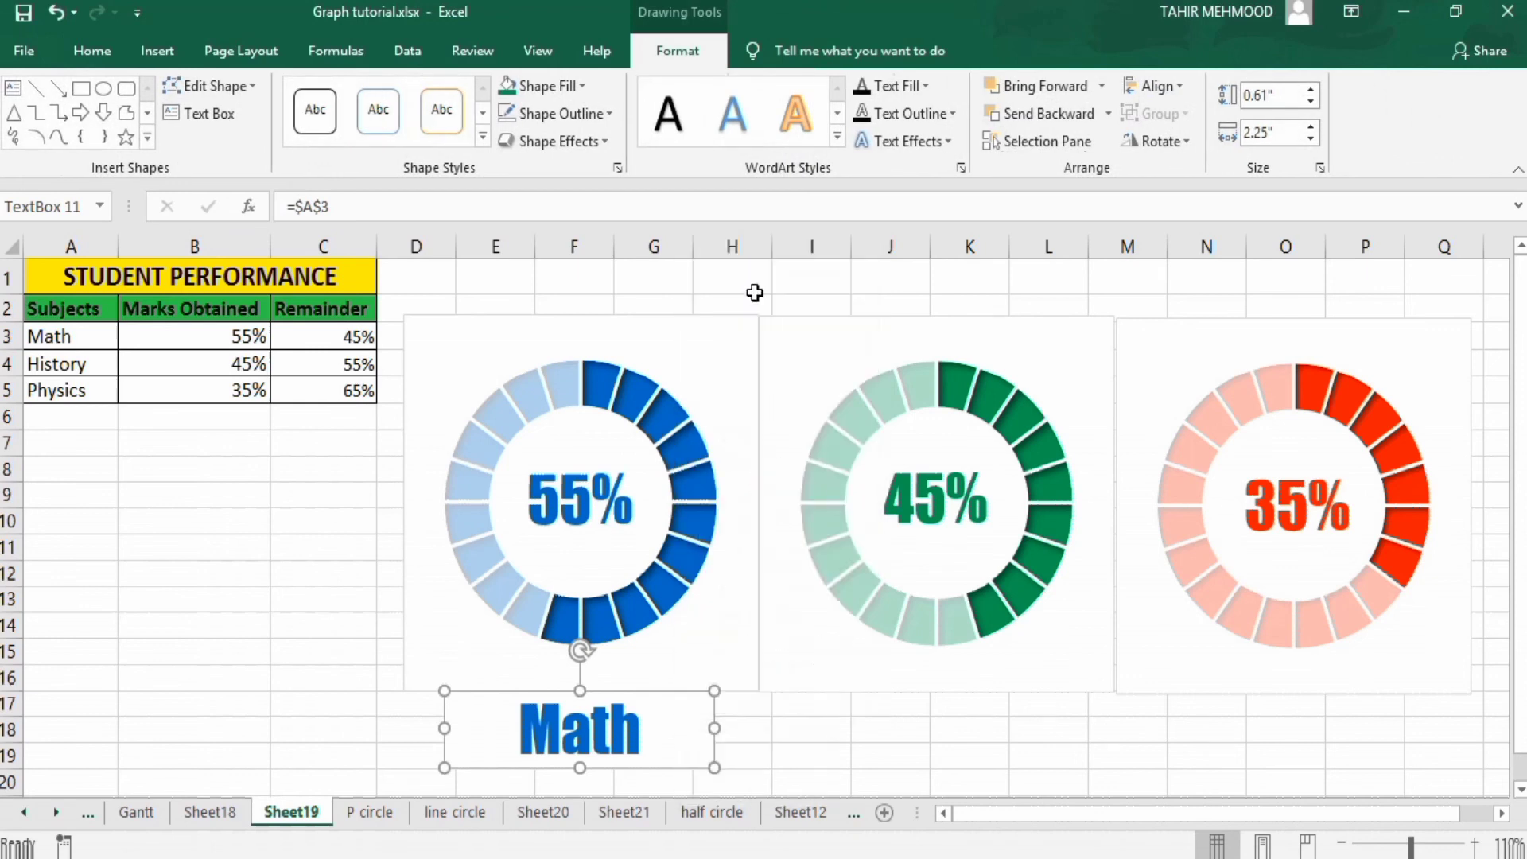
pyautogui.click(878, 726)
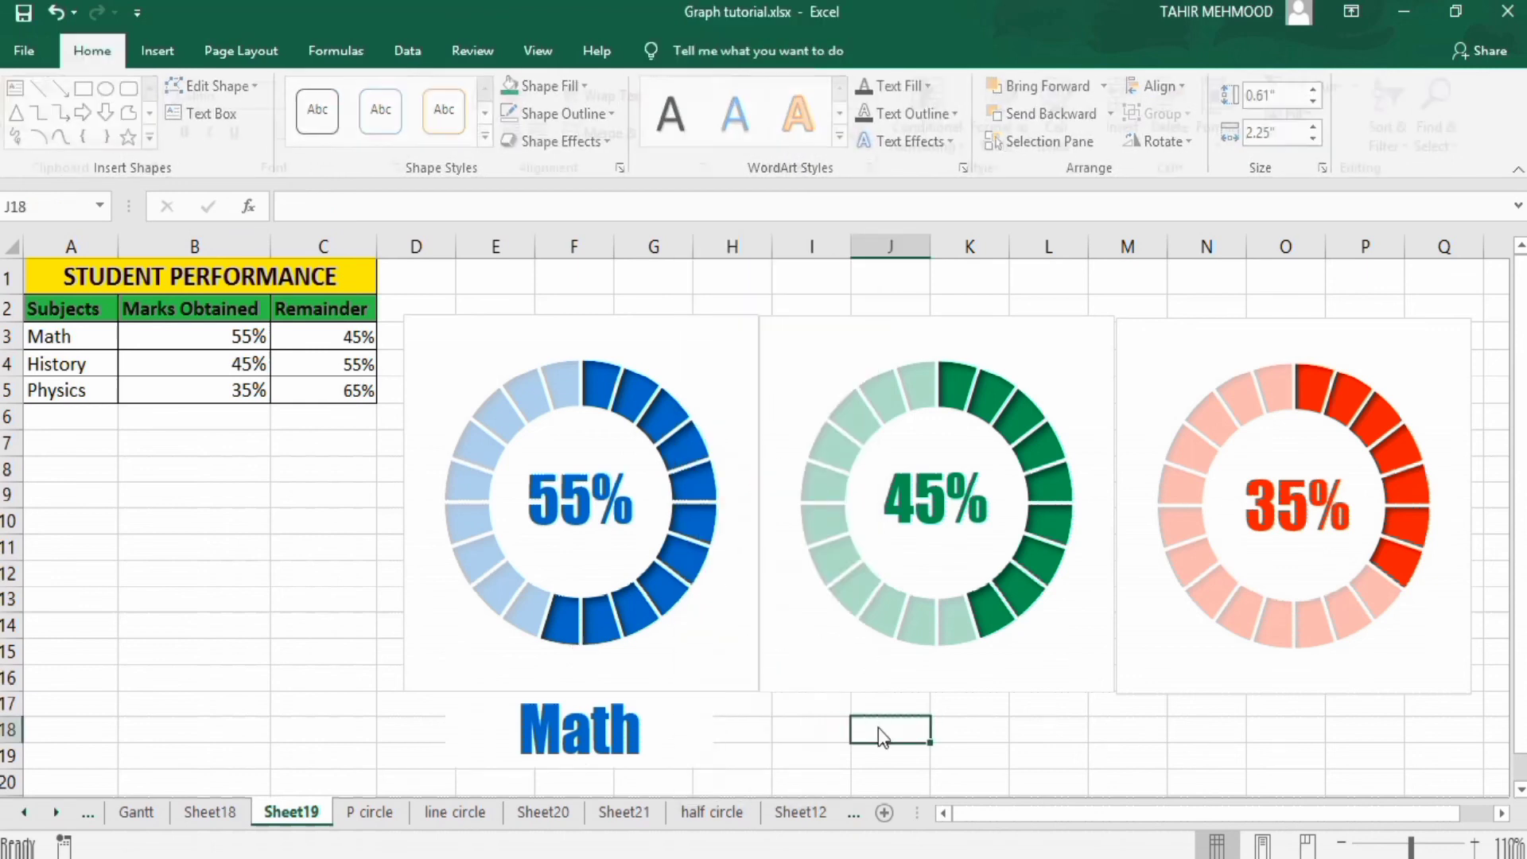
pyautogui.rightClick(878, 727)
pyautogui.click(922, 307)
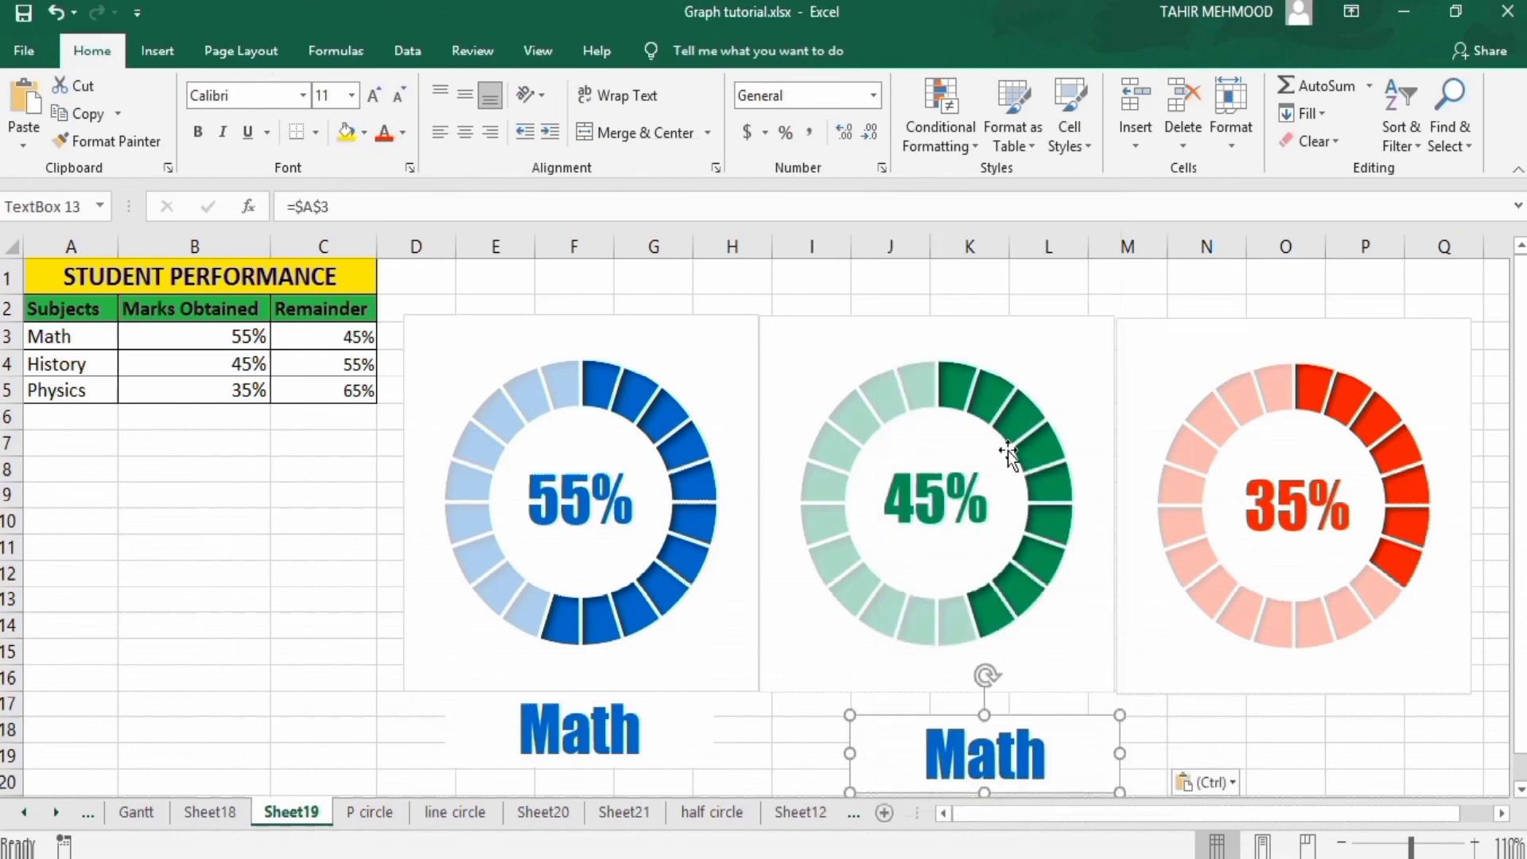
pyautogui.click(1270, 733)
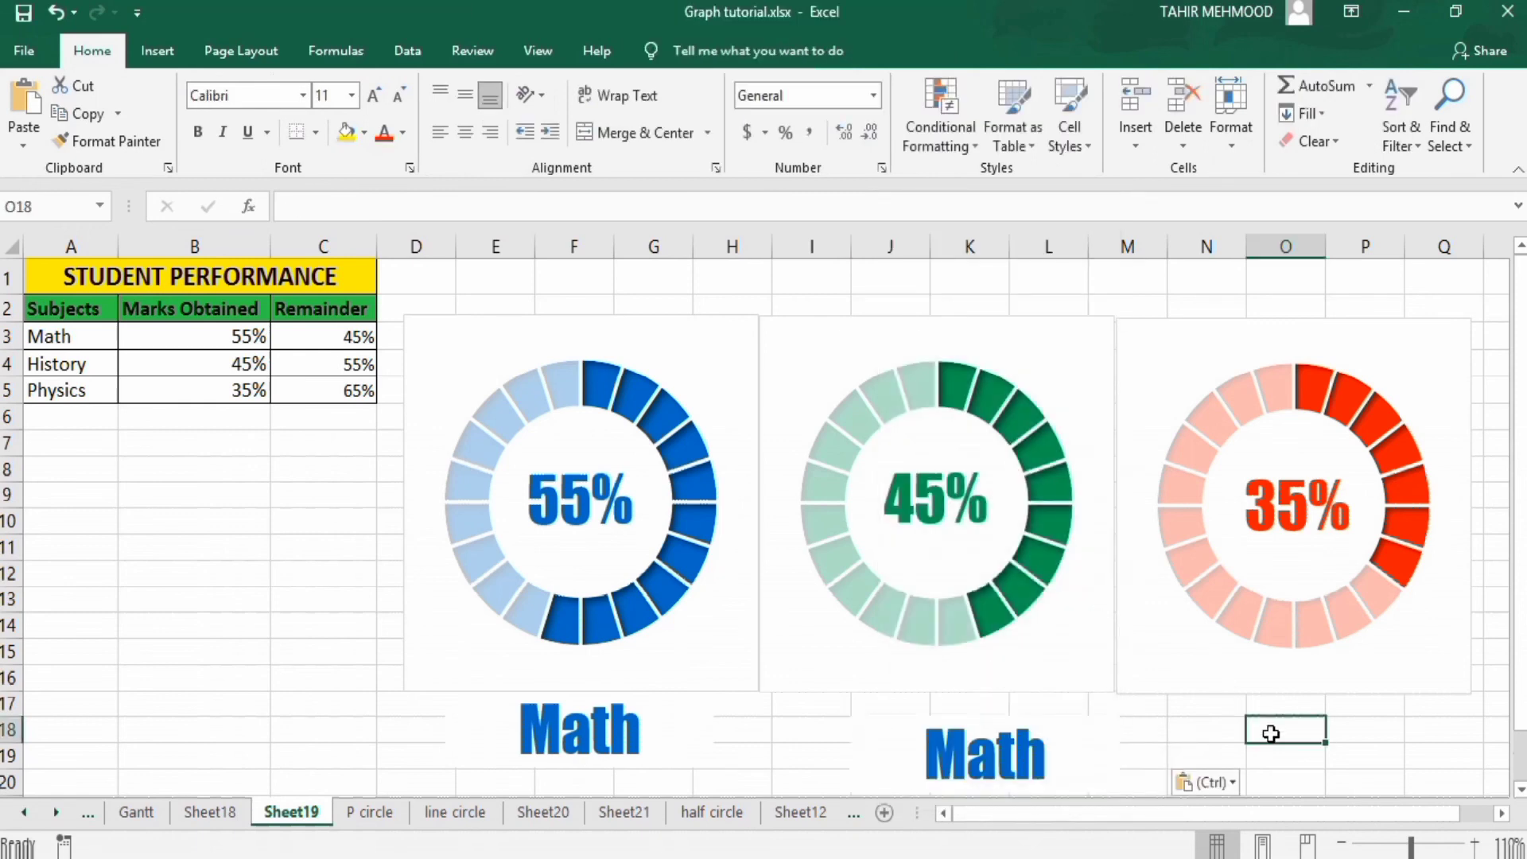
pyautogui.rightClick(1270, 733)
pyautogui.click(1320, 312)
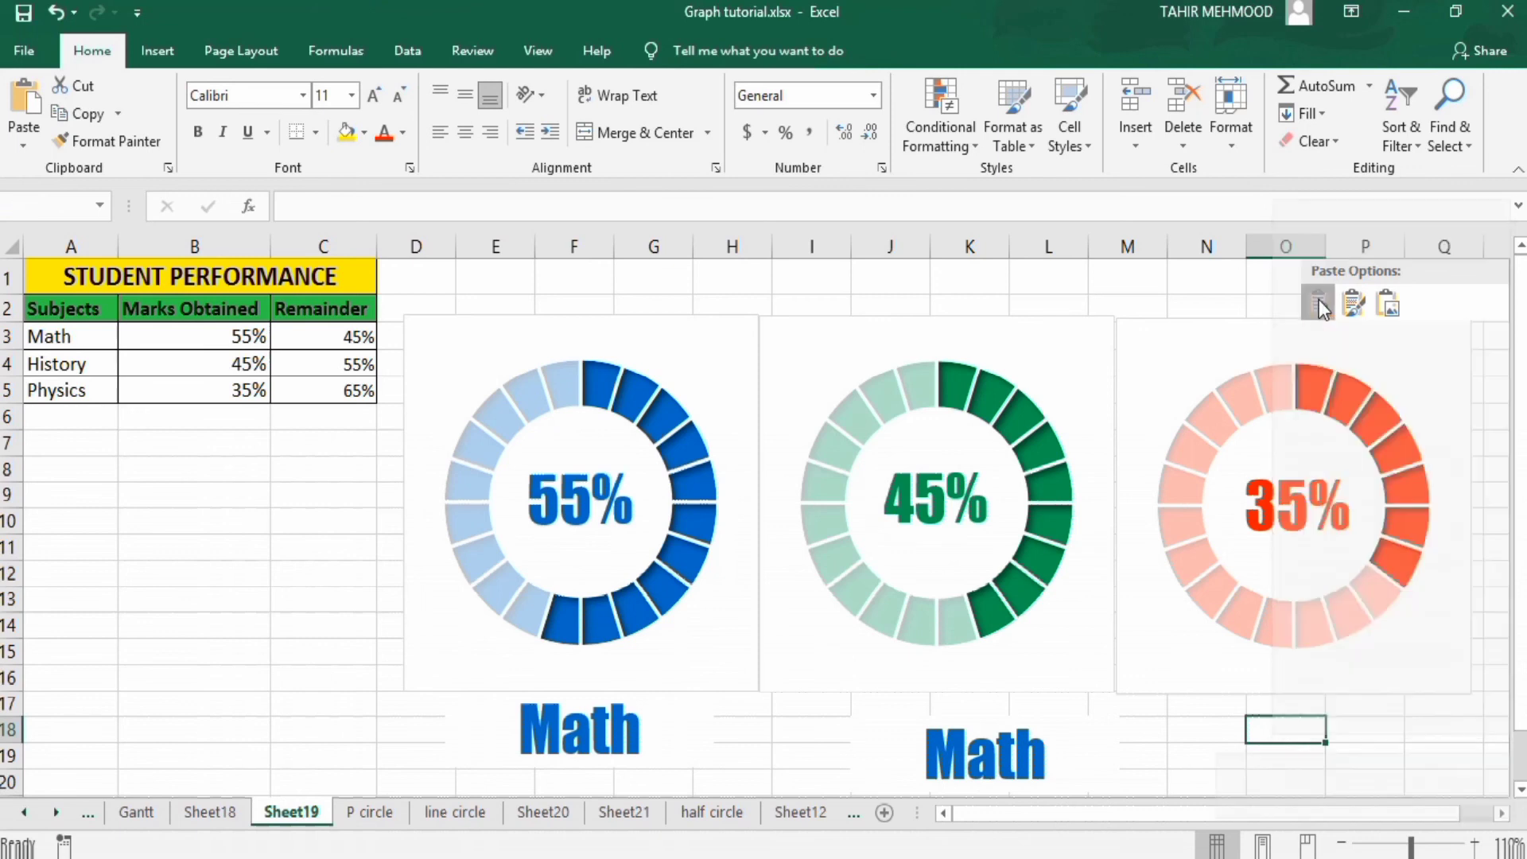
pyautogui.moveTo(1081, 747); pyautogui.dragTo(1030, 717)
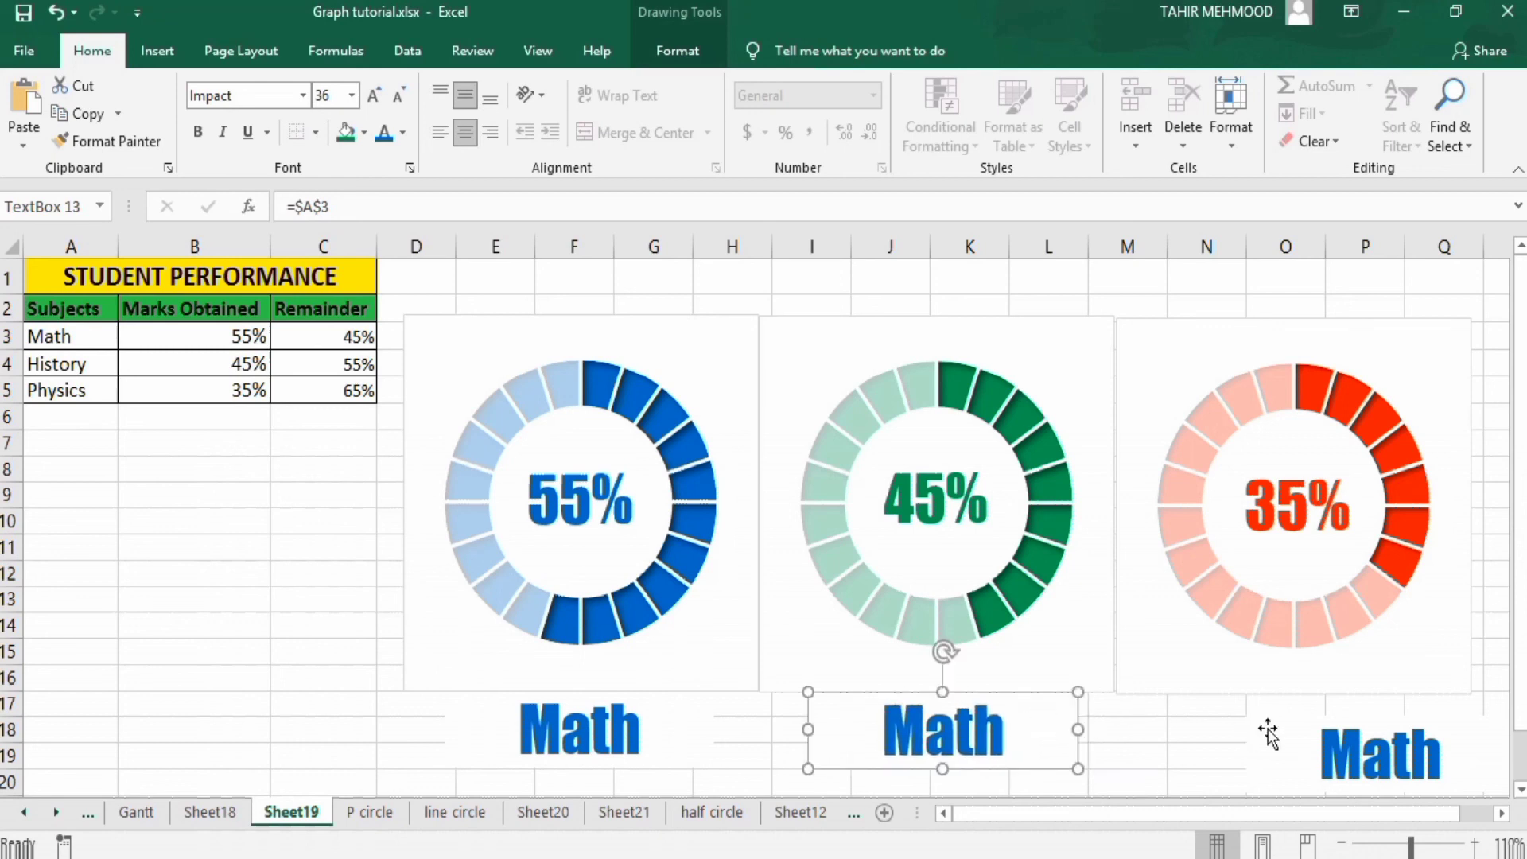
pyautogui.moveTo(1287, 733); pyautogui.dragTo(1228, 716)
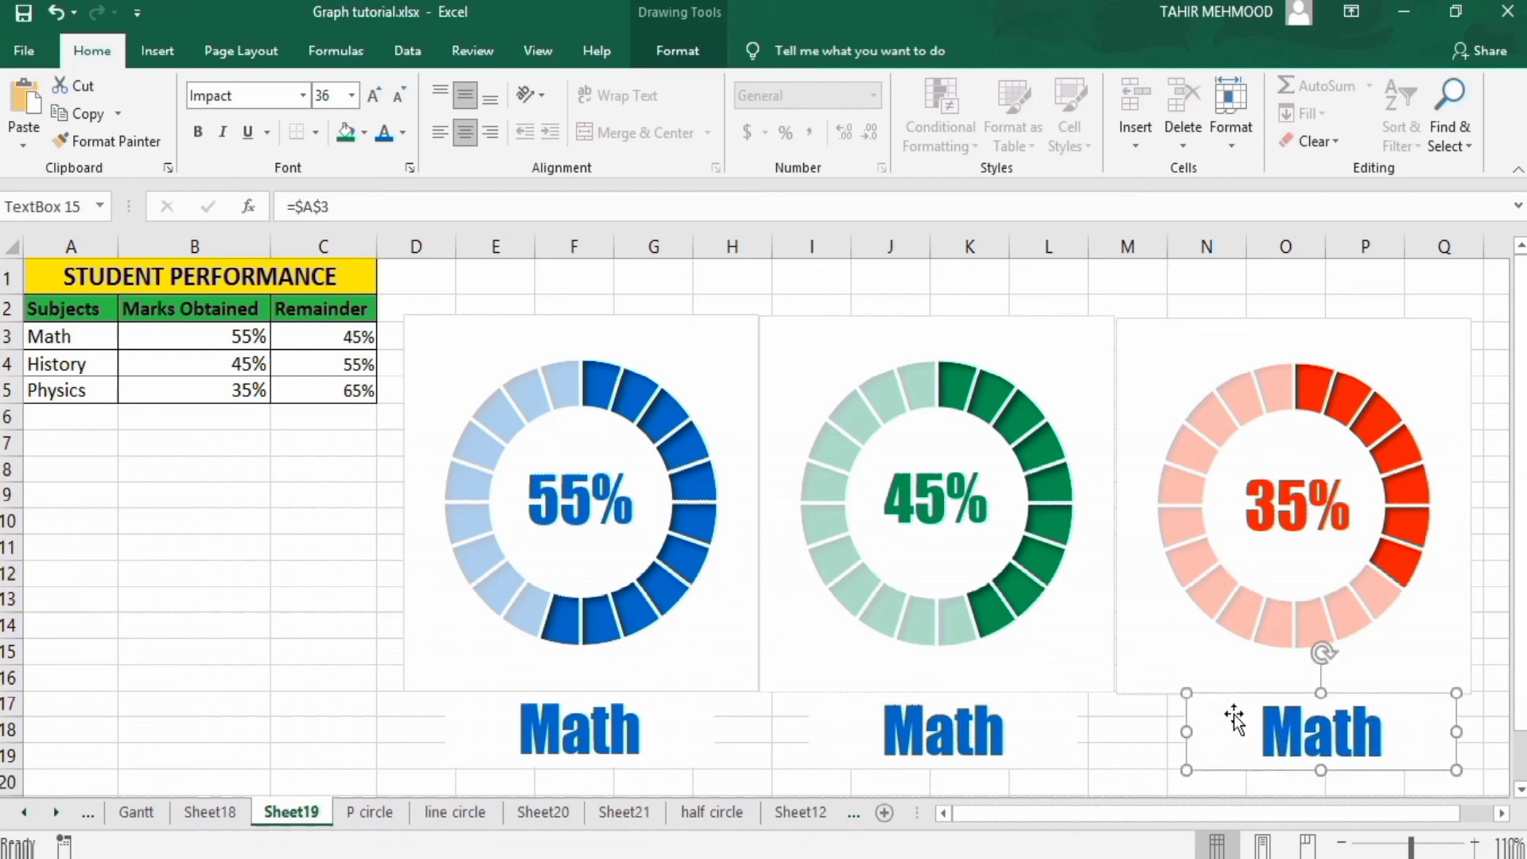
# Link the label below the green doughnut to the History subject name in cell A4
pyautogui.click(933, 723)
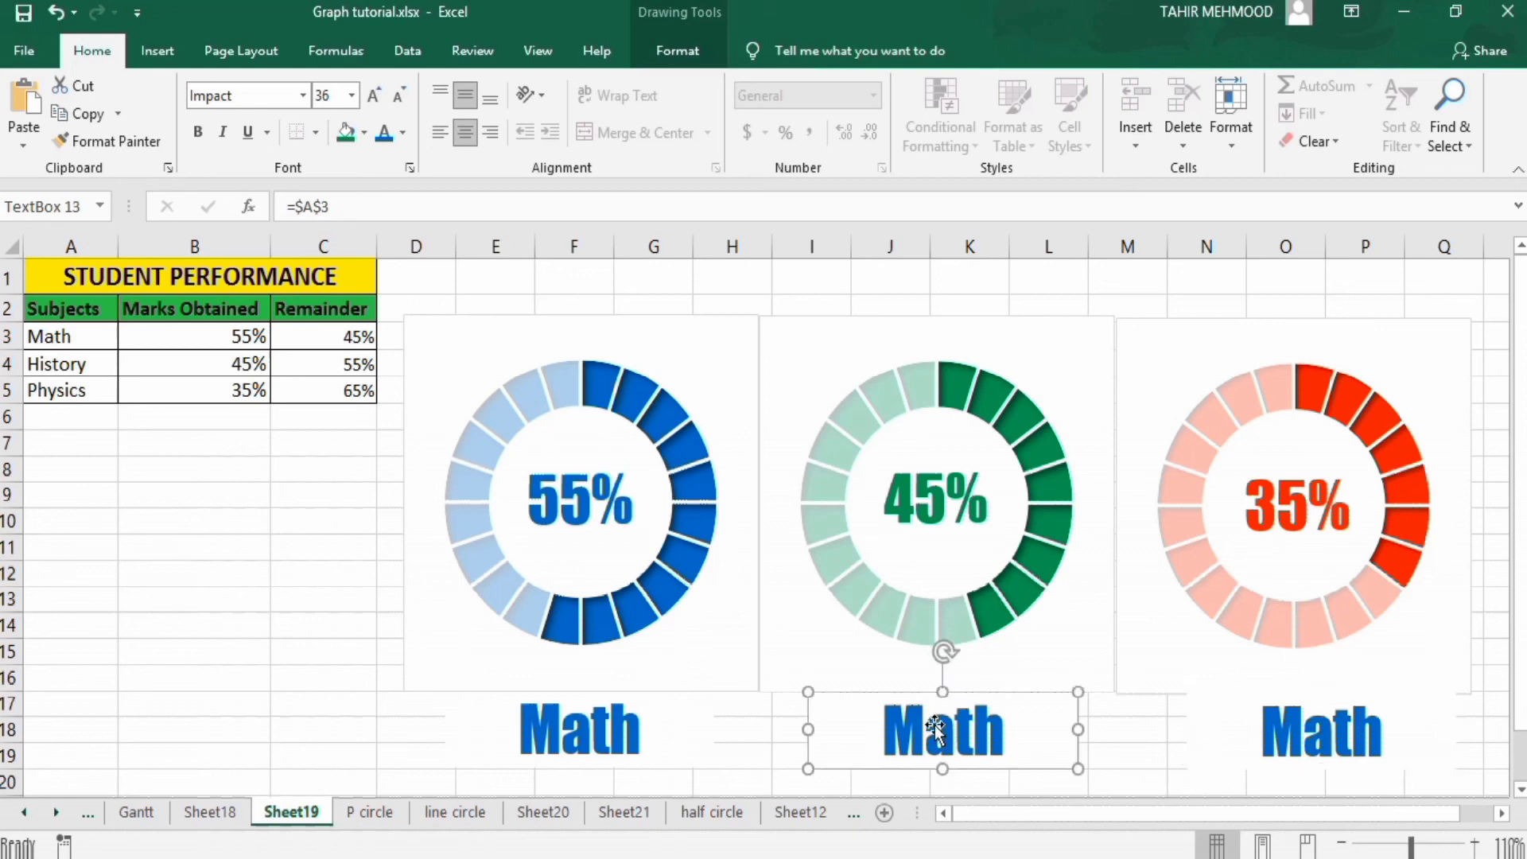
pyautogui.click(370, 208)
pyautogui.press('BackSpace')
pyautogui.press('BackSpace')
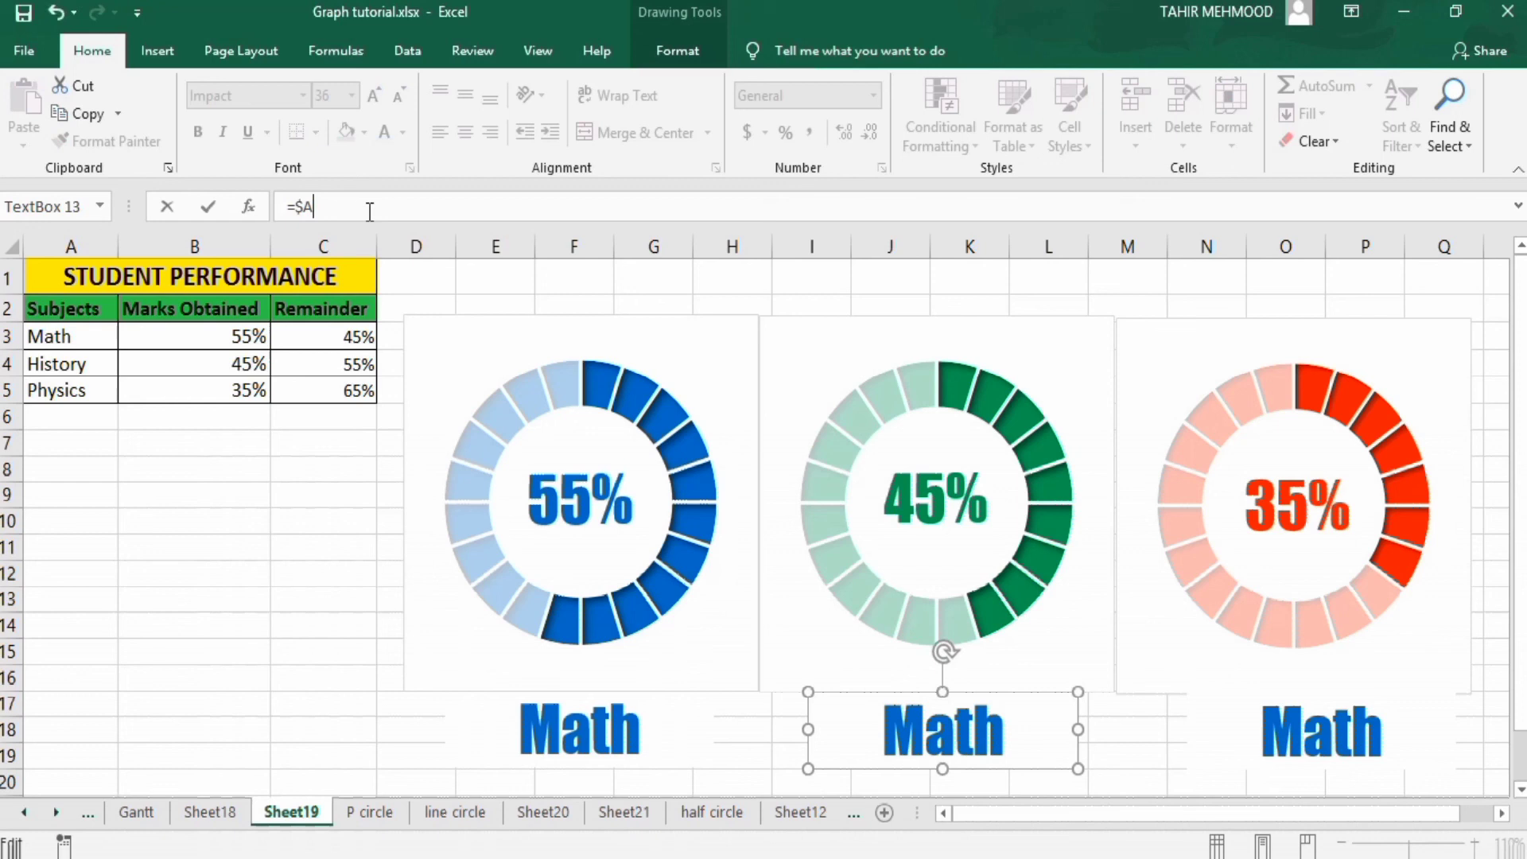
pyautogui.click(68, 365)
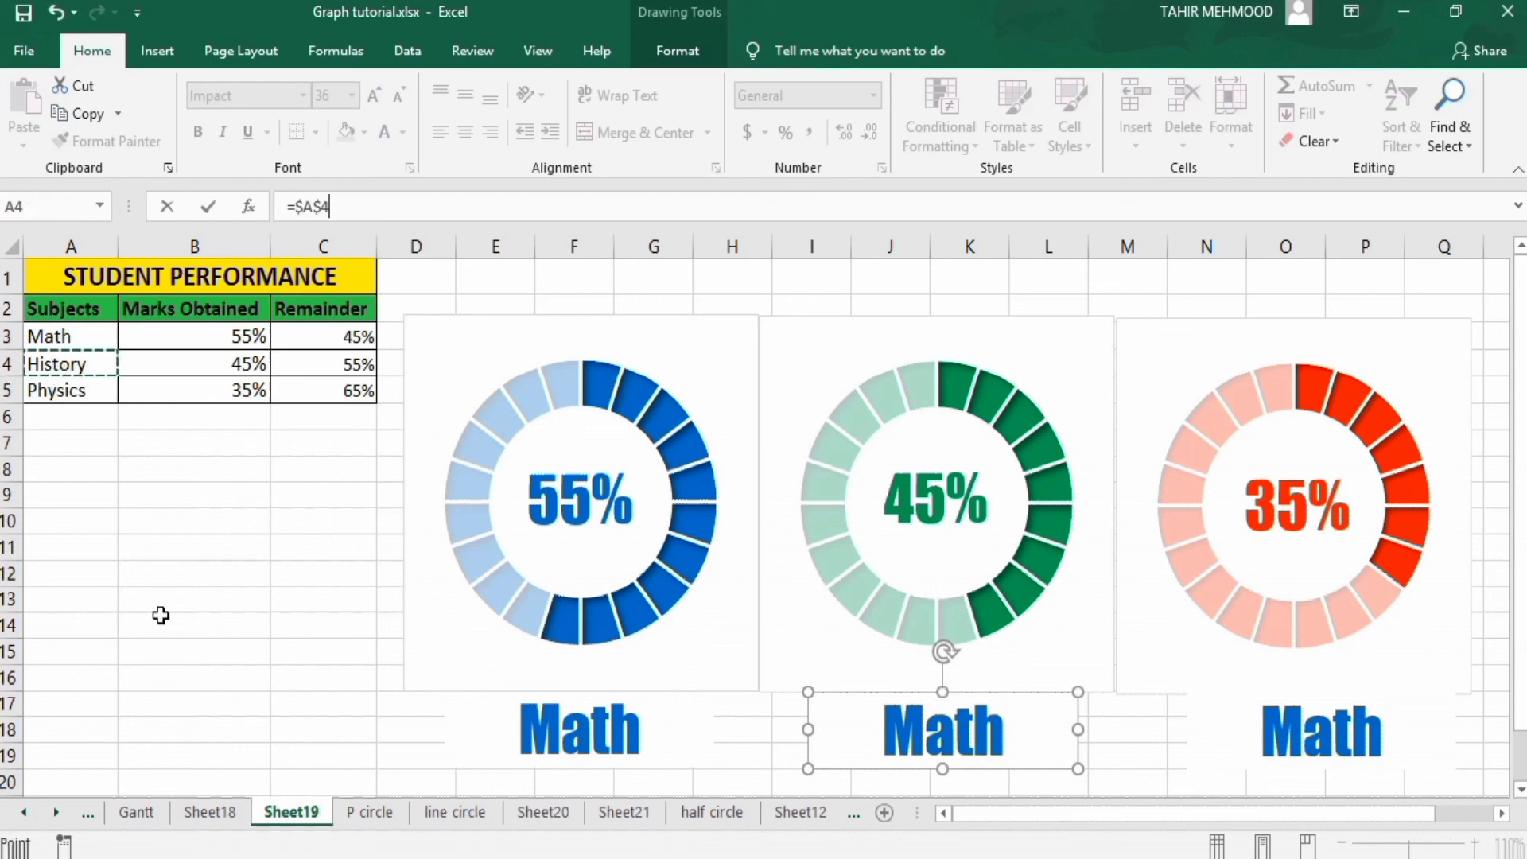
pyautogui.press('Return')
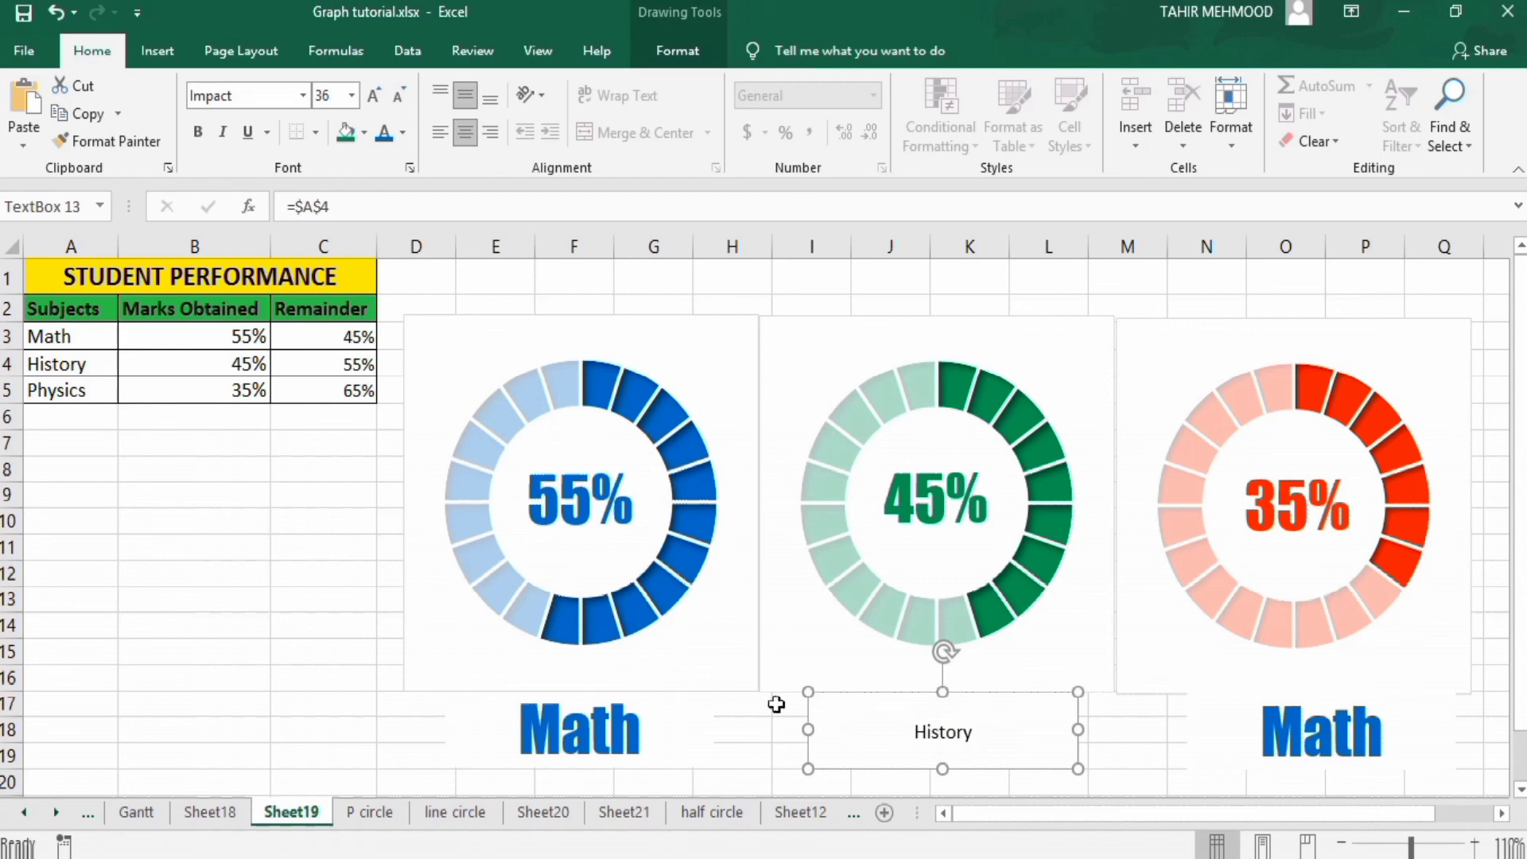
# Copy the Math label's formatting onto the History label with Format Painter
pyautogui.click(603, 731)
pyautogui.click(126, 140)
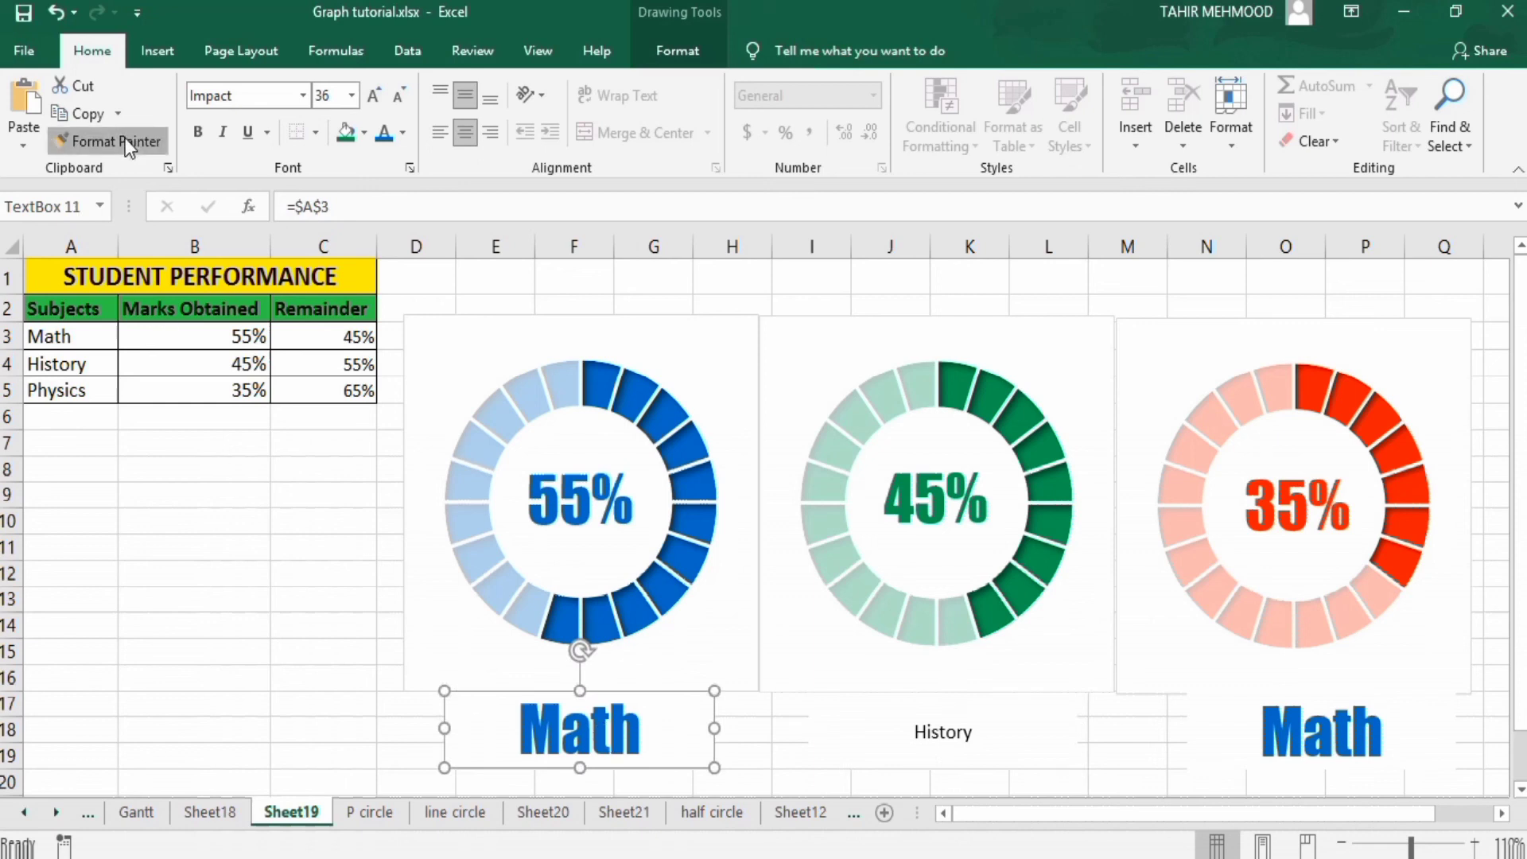
pyautogui.click(922, 736)
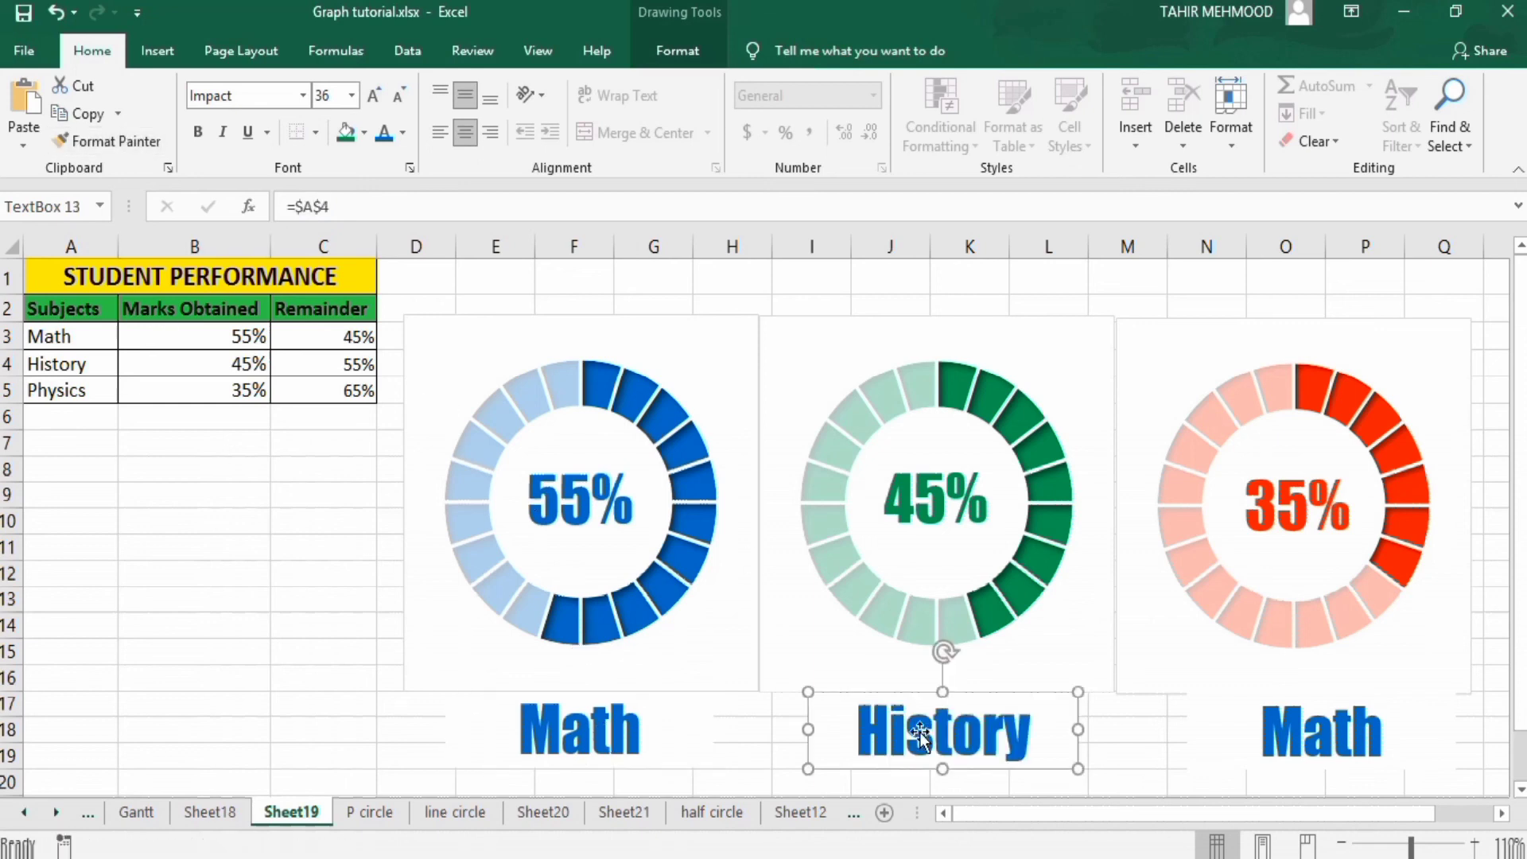
# Set the History label's font colour to the standard green that matches its doughnut
pyautogui.click(404, 132)
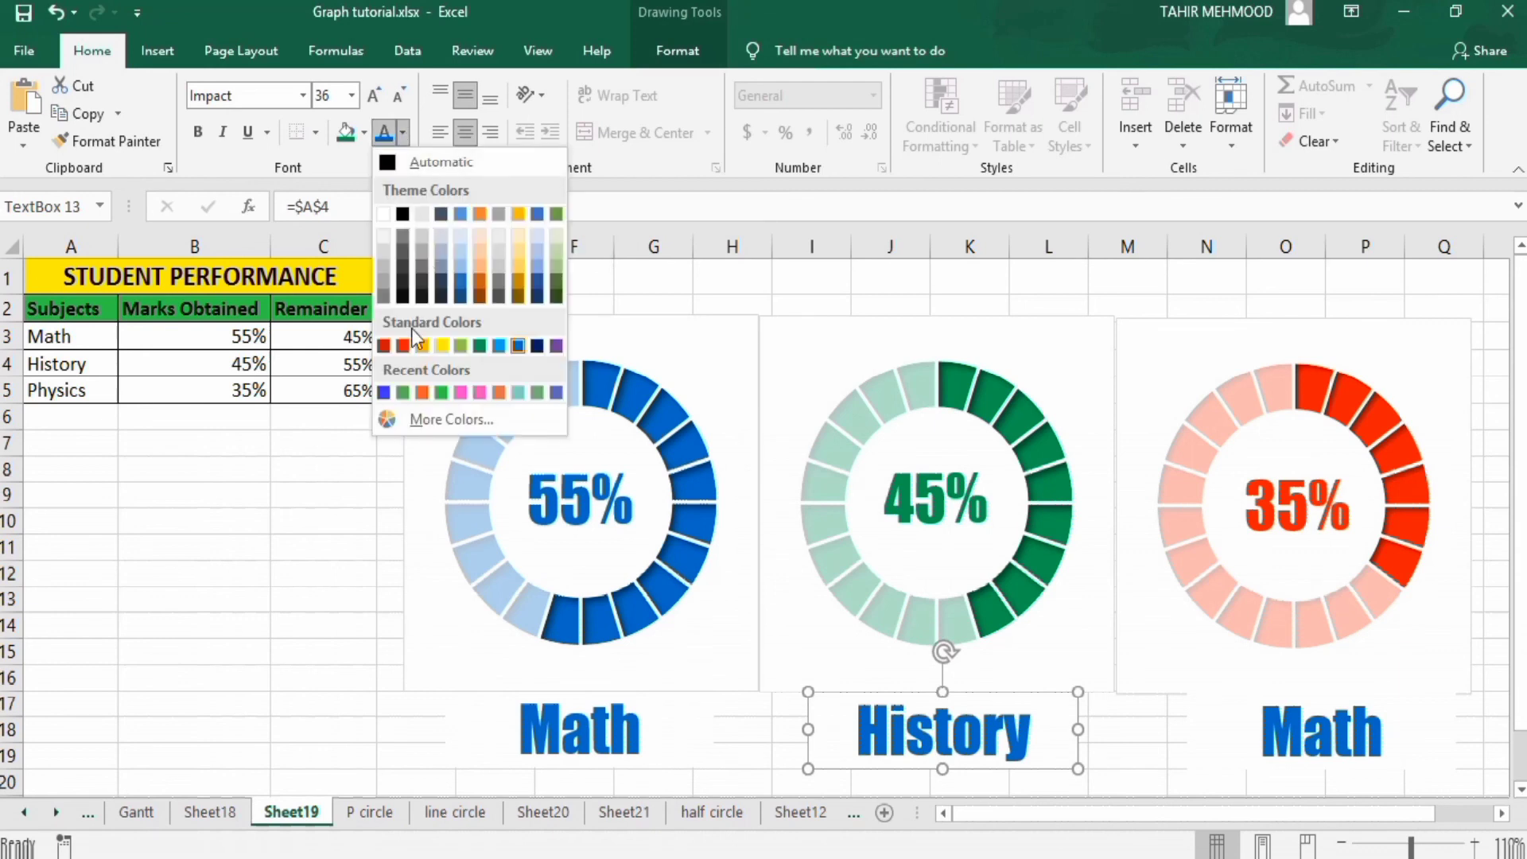
pyautogui.click(480, 346)
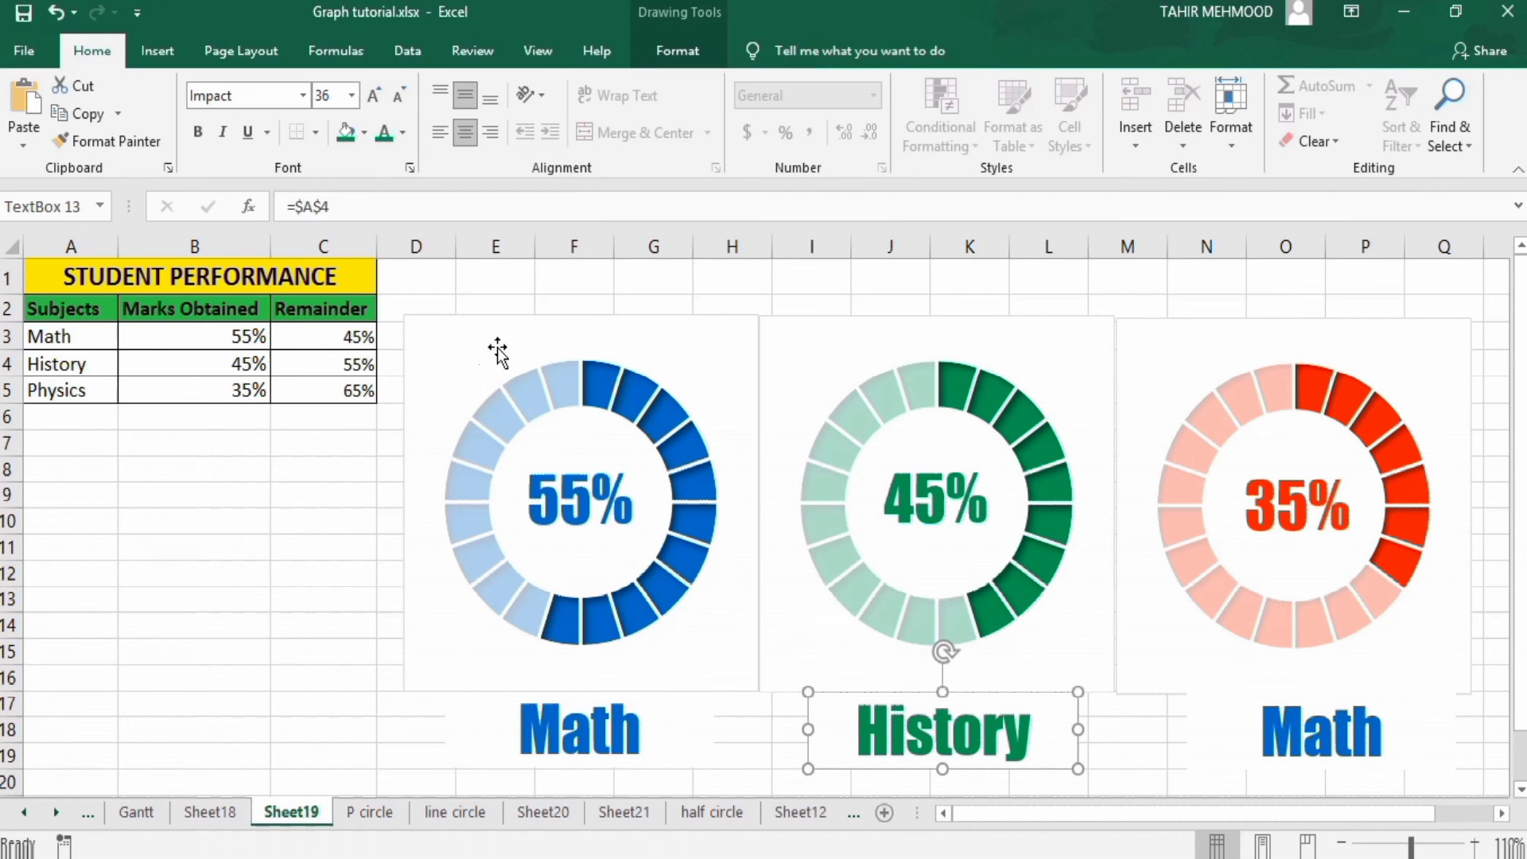
# Link the label below the red doughnut to the Physics subject name in cell A5
pyautogui.click(1275, 733)
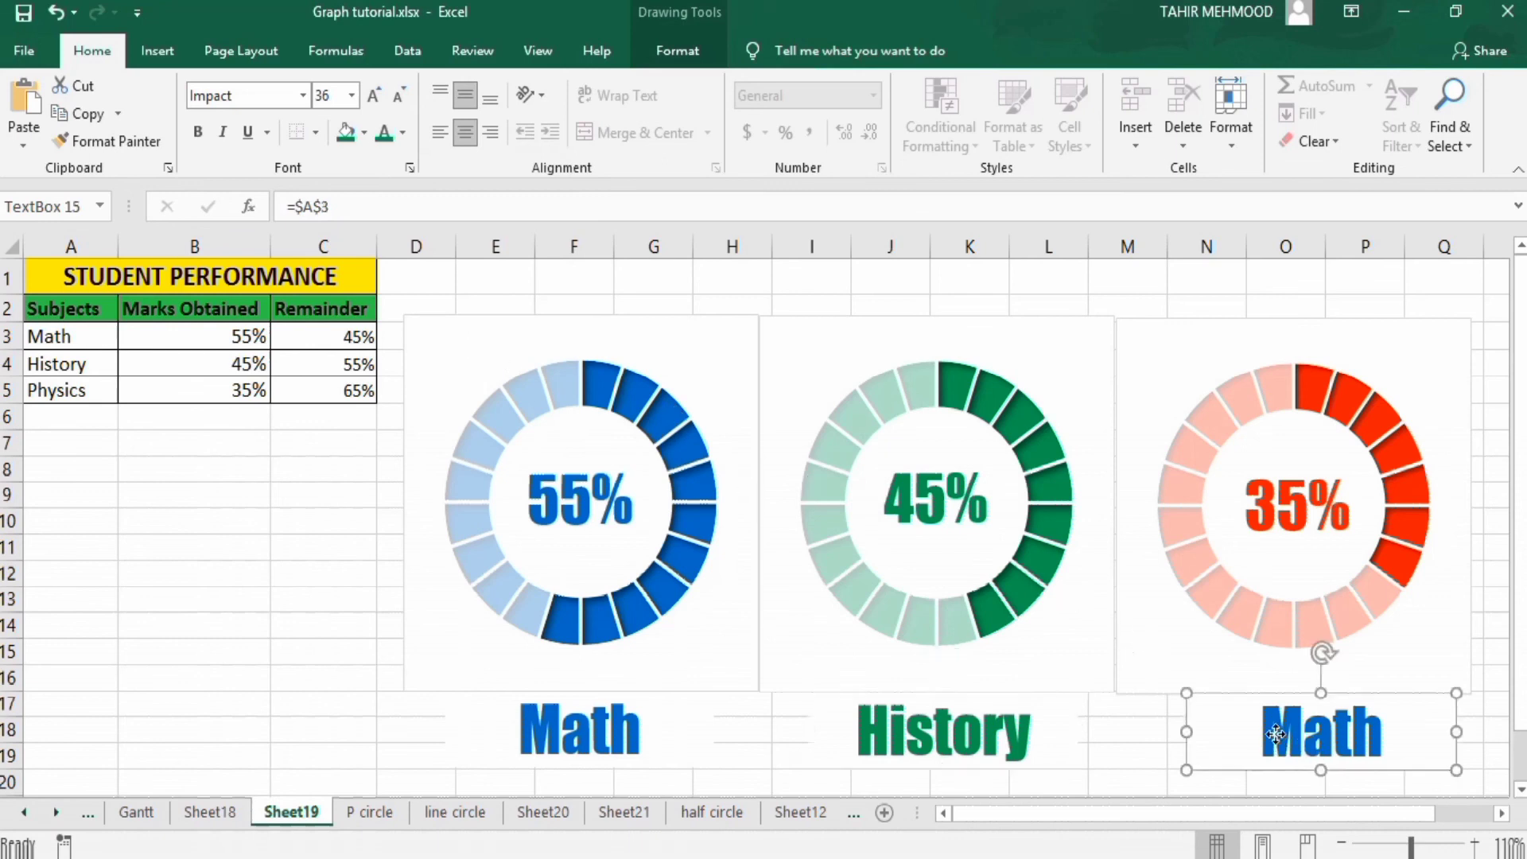
pyautogui.click(348, 207)
pyautogui.press('BackSpace')
pyautogui.press('BackSpace')
pyautogui.press('BackSpace')
pyautogui.press('BackSpace')
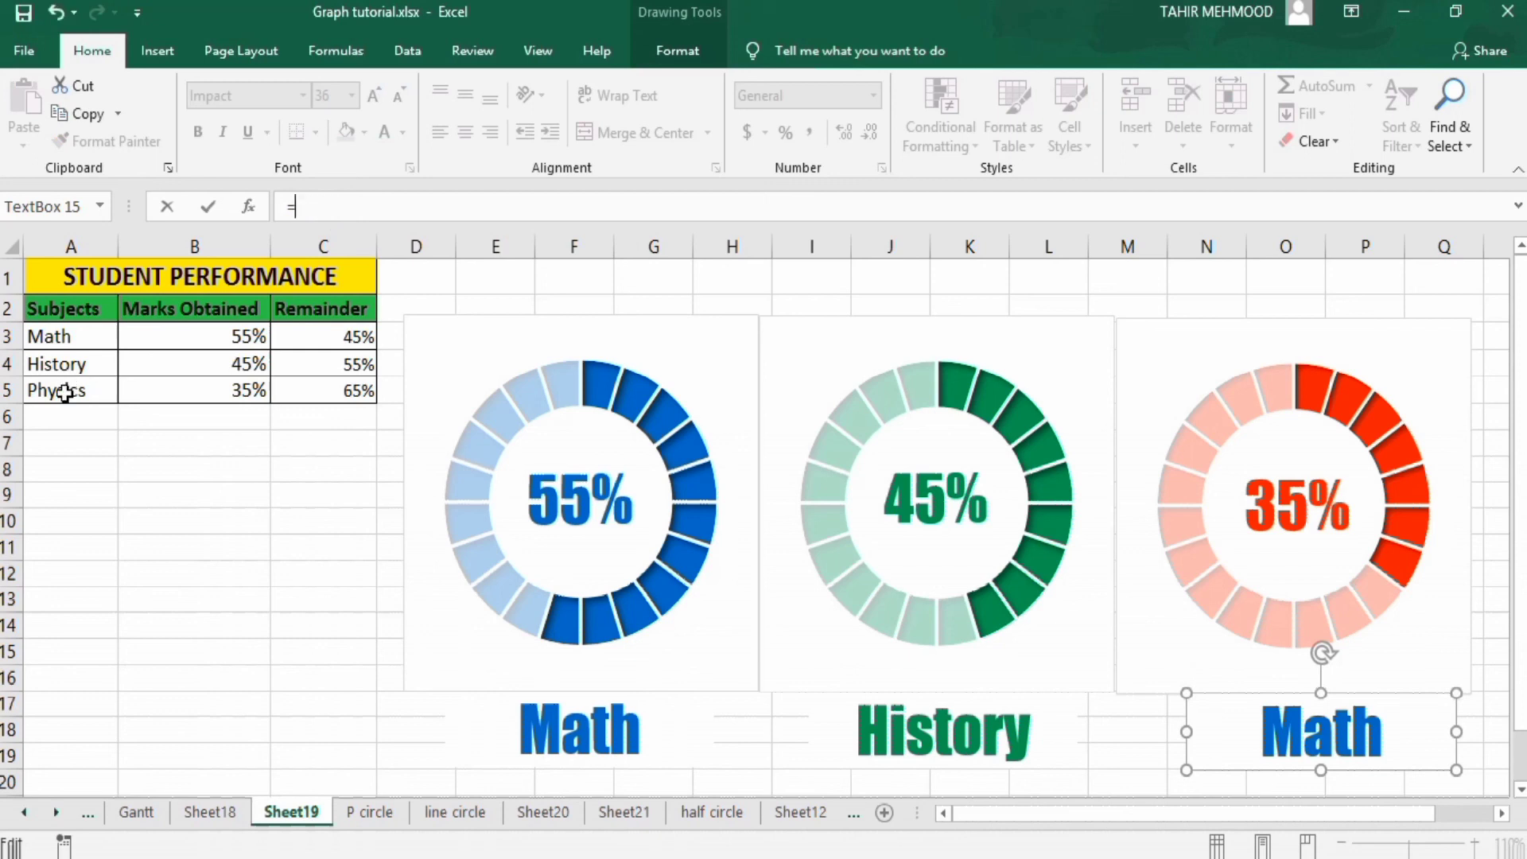
pyautogui.click(64, 392)
pyautogui.press('Return')
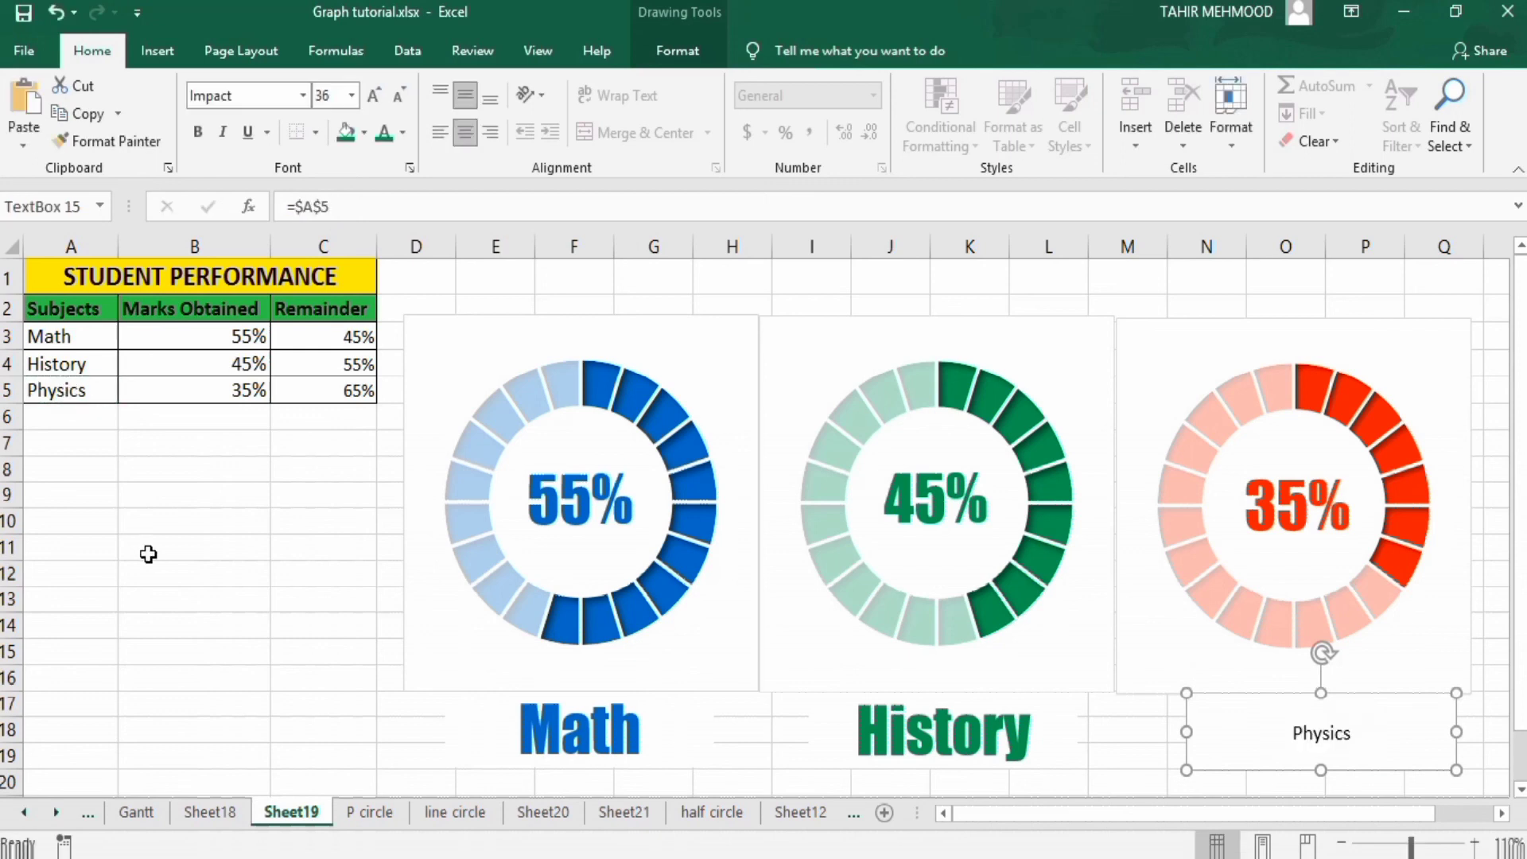
# Copy the Math label's formatting onto the Physics label with Format Painter and set its font colour to standard red
pyautogui.click(549, 725)
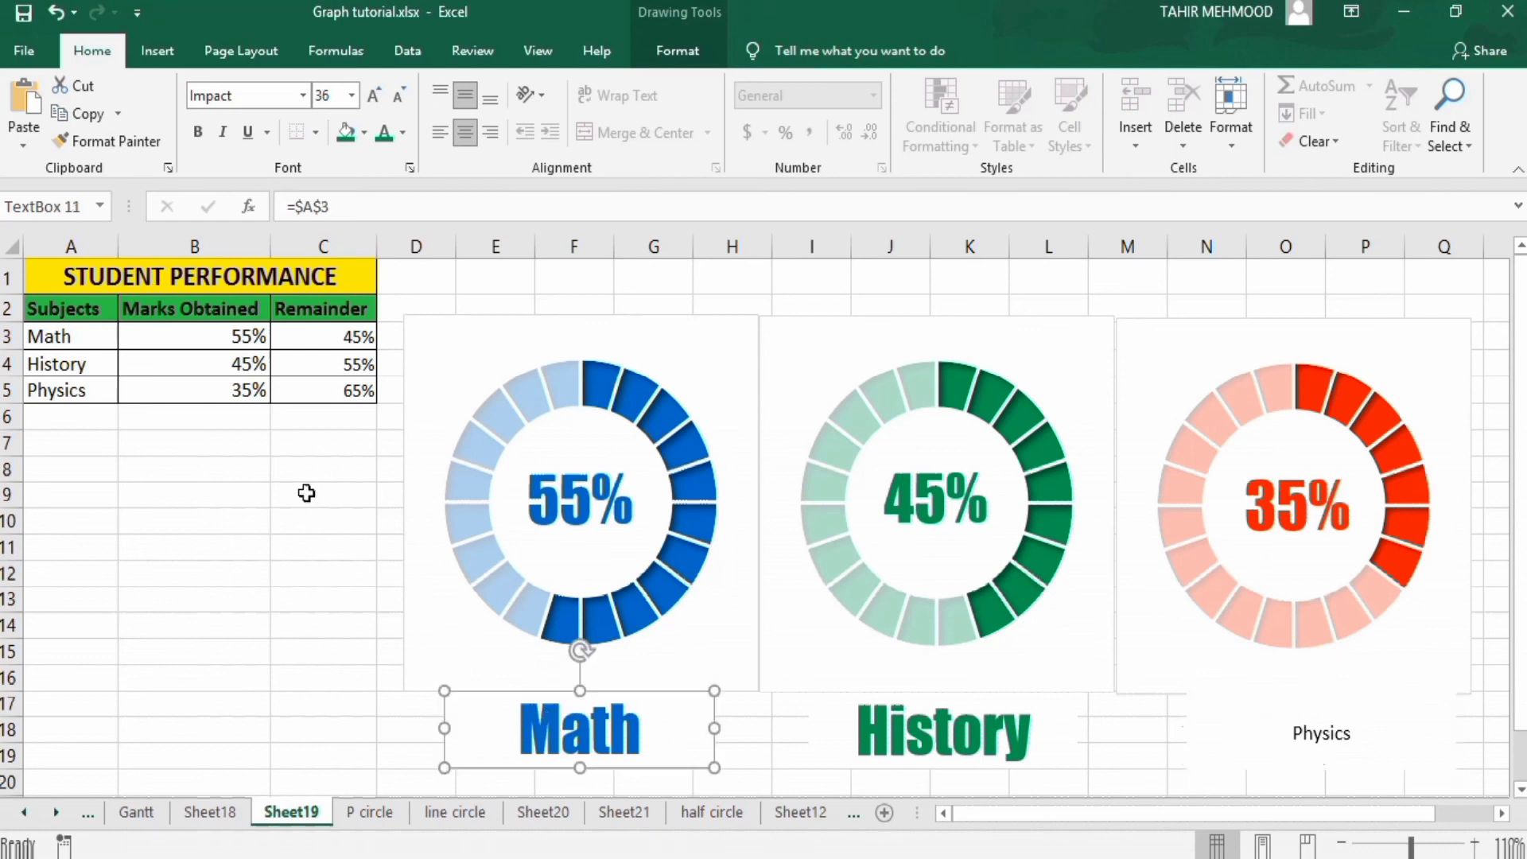
pyautogui.click(111, 145)
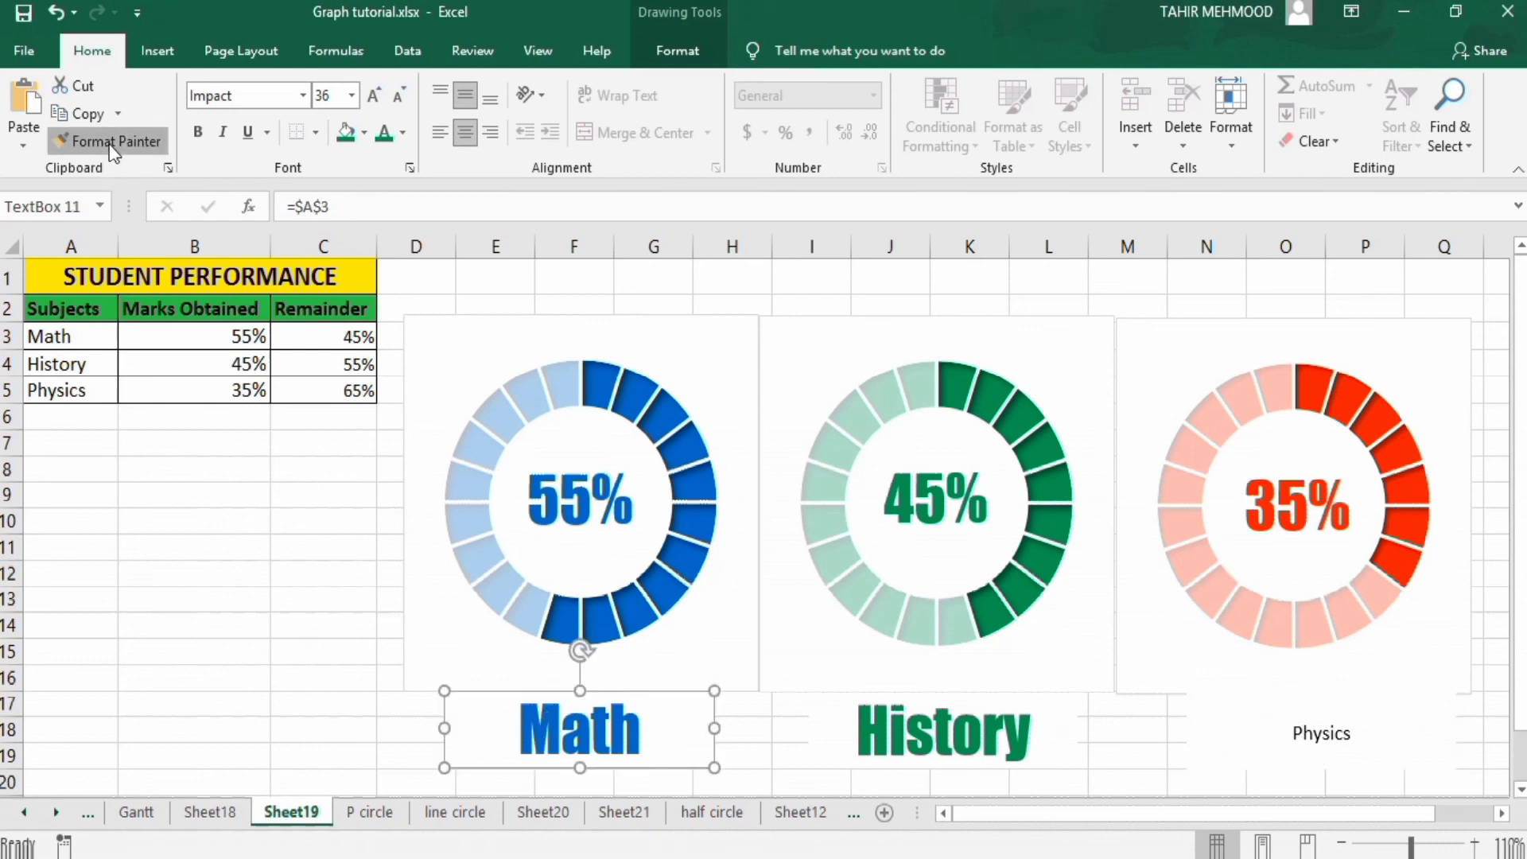
pyautogui.click(1320, 726)
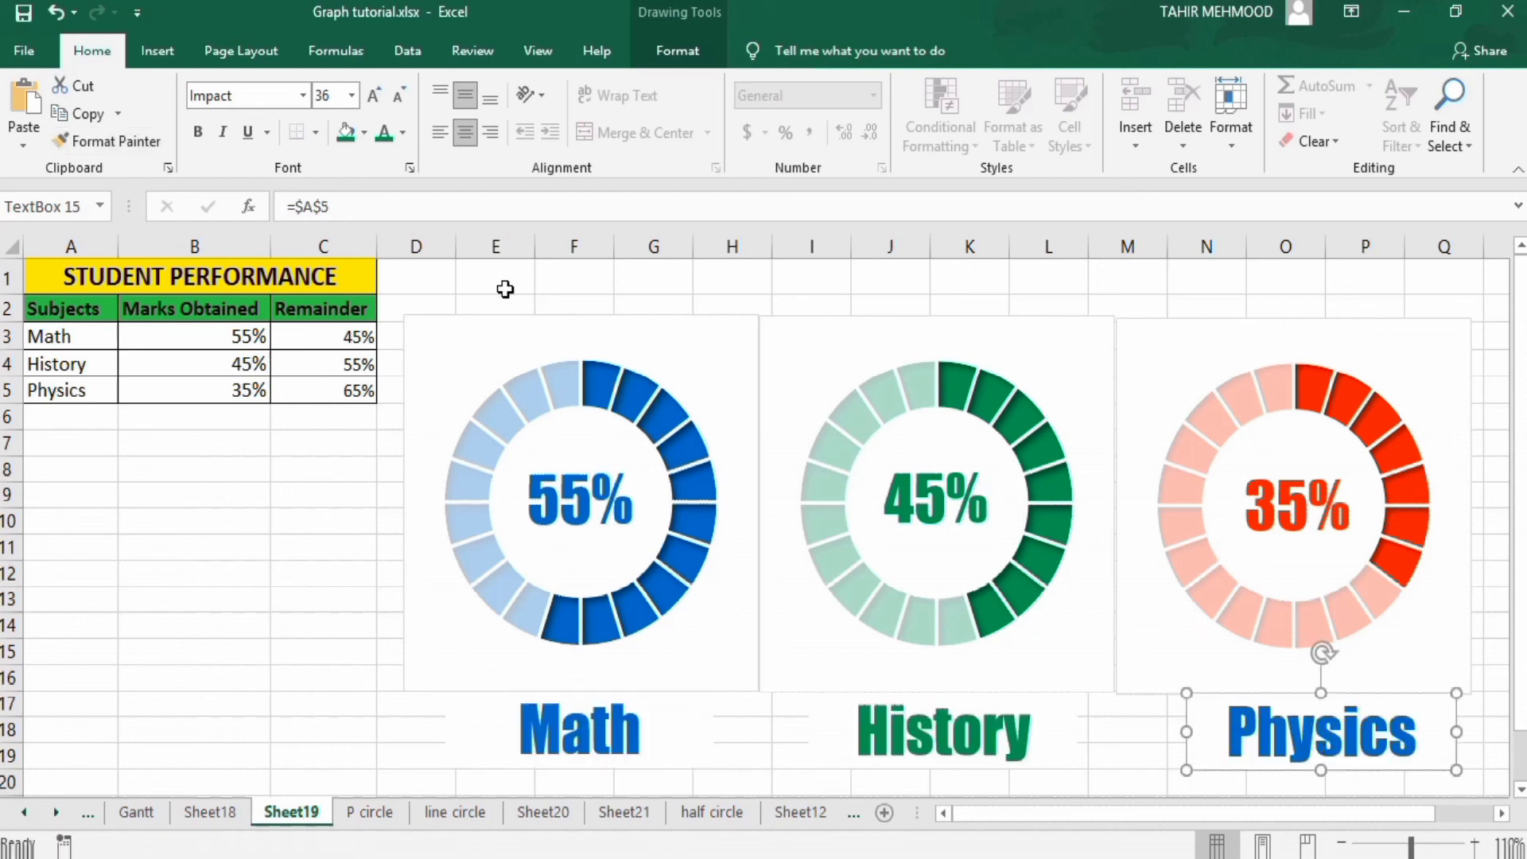
pyautogui.click(403, 132)
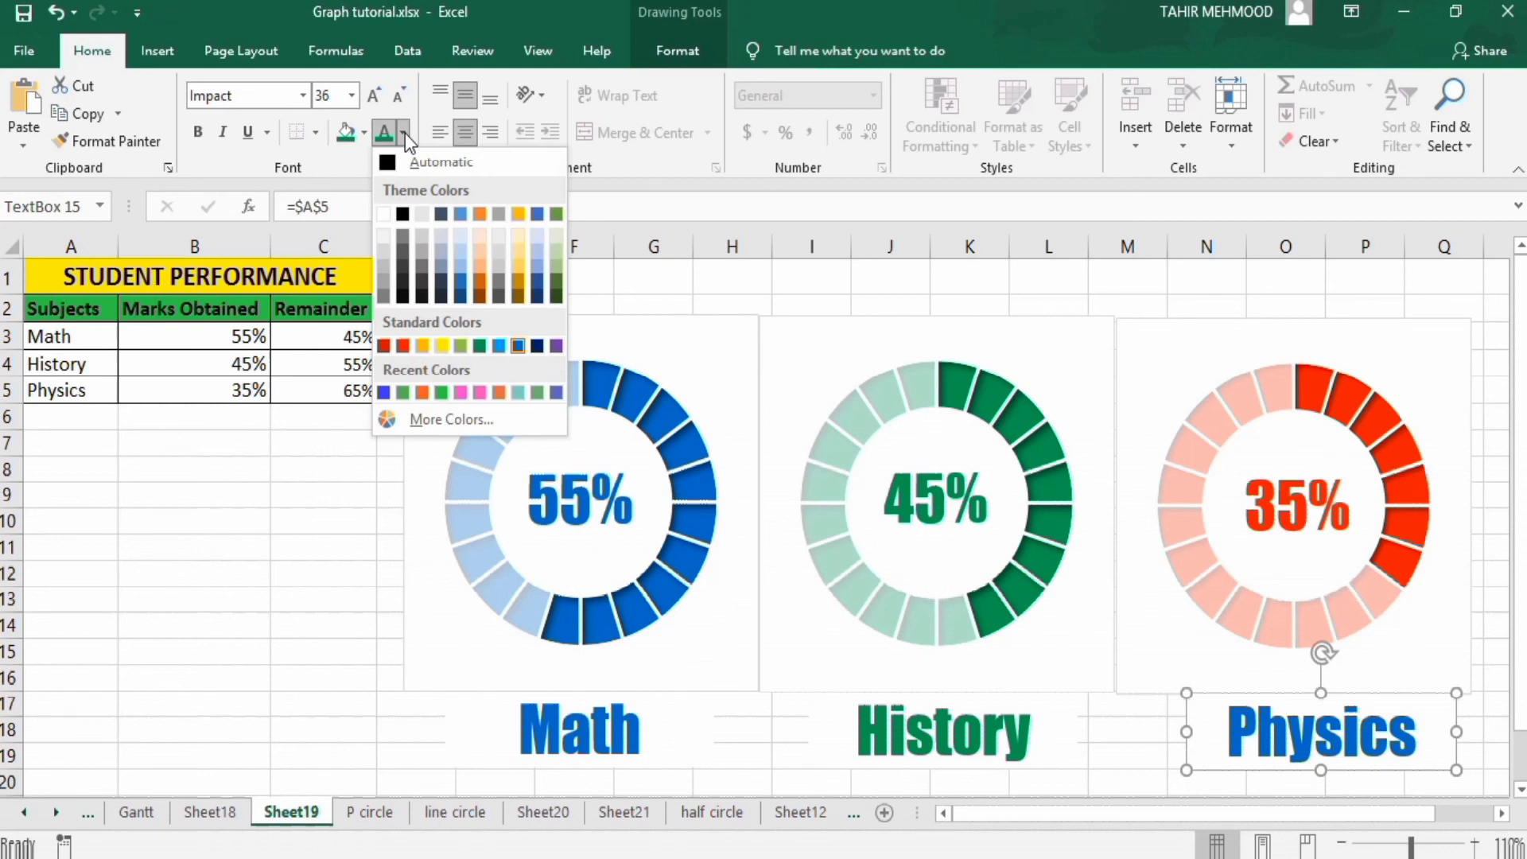
pyautogui.click(403, 345)
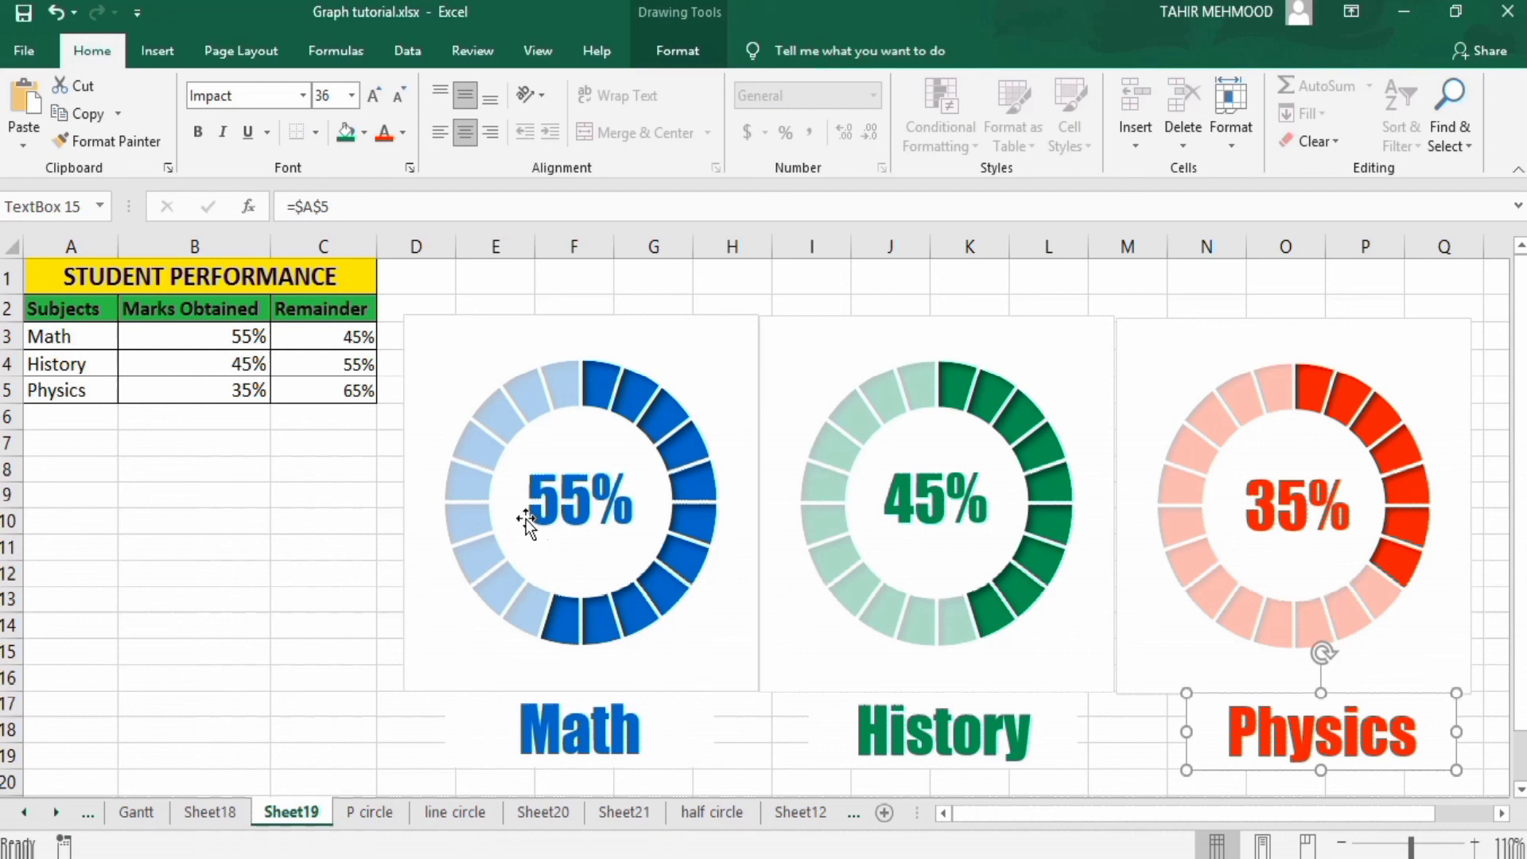
# Group the Math label, the 55% text box and the blue doughnut chart into one object
pyautogui.click(534, 717)
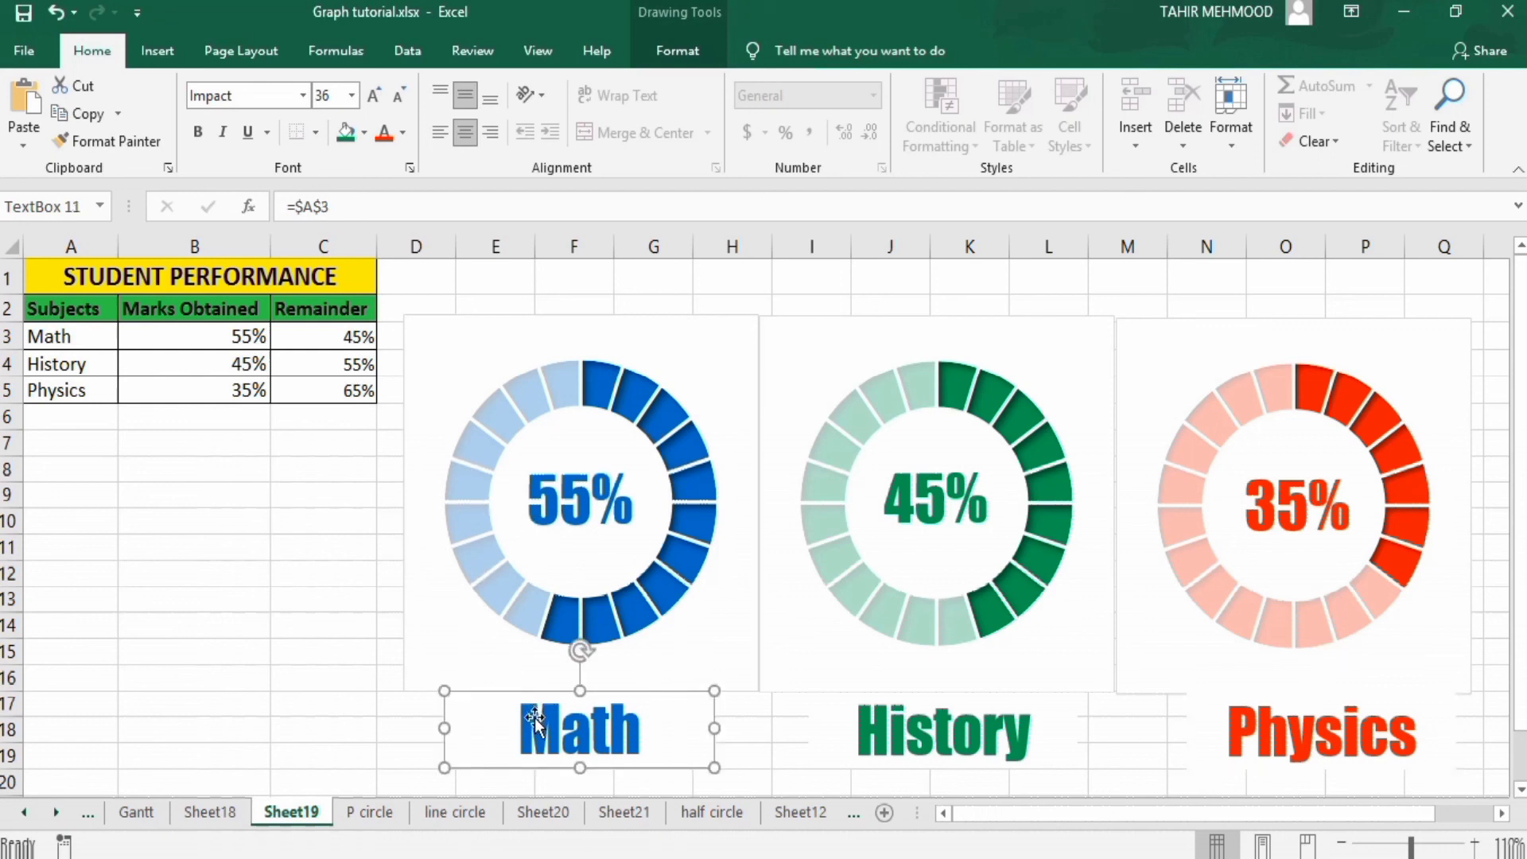
pyautogui.keyDown('ctrl'); pyautogui.click(563, 501); pyautogui.keyUp('ctrl')
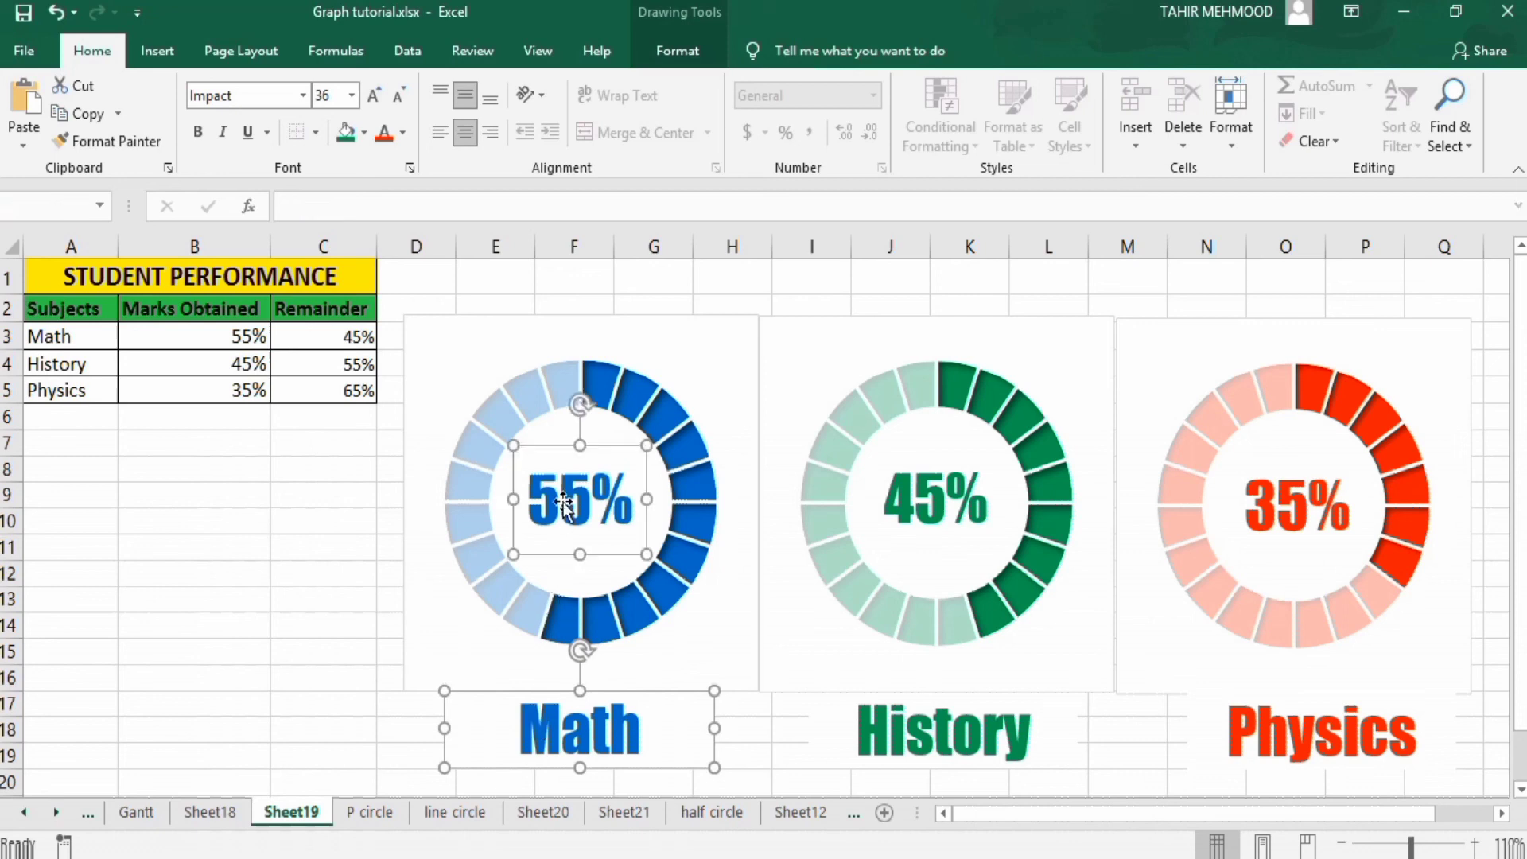
pyautogui.keyDown('ctrl'); pyautogui.click(645, 366); pyautogui.keyUp('ctrl')
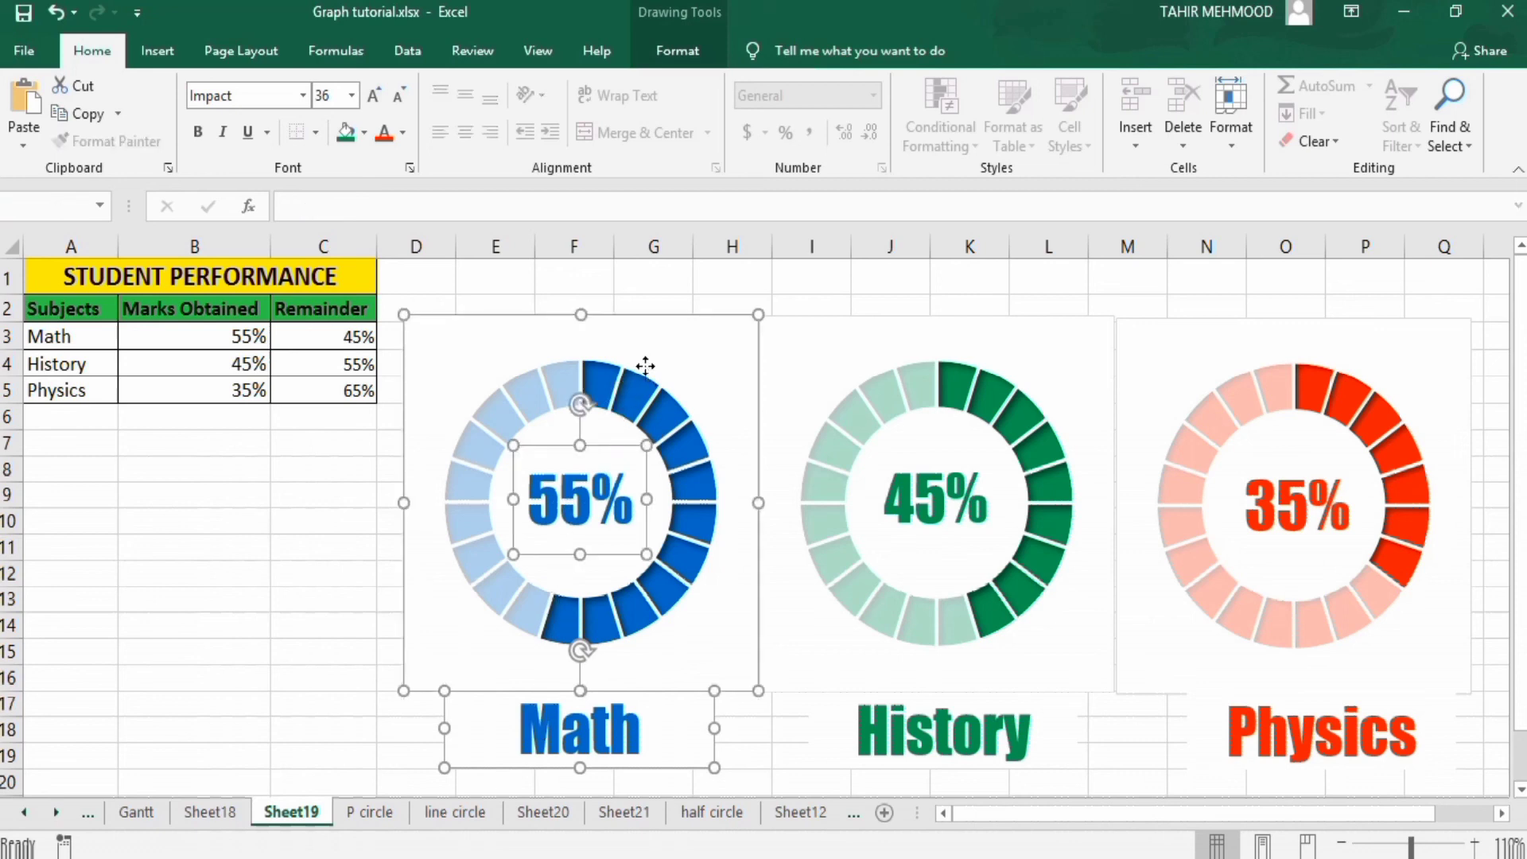
pyautogui.rightClick(512, 472)
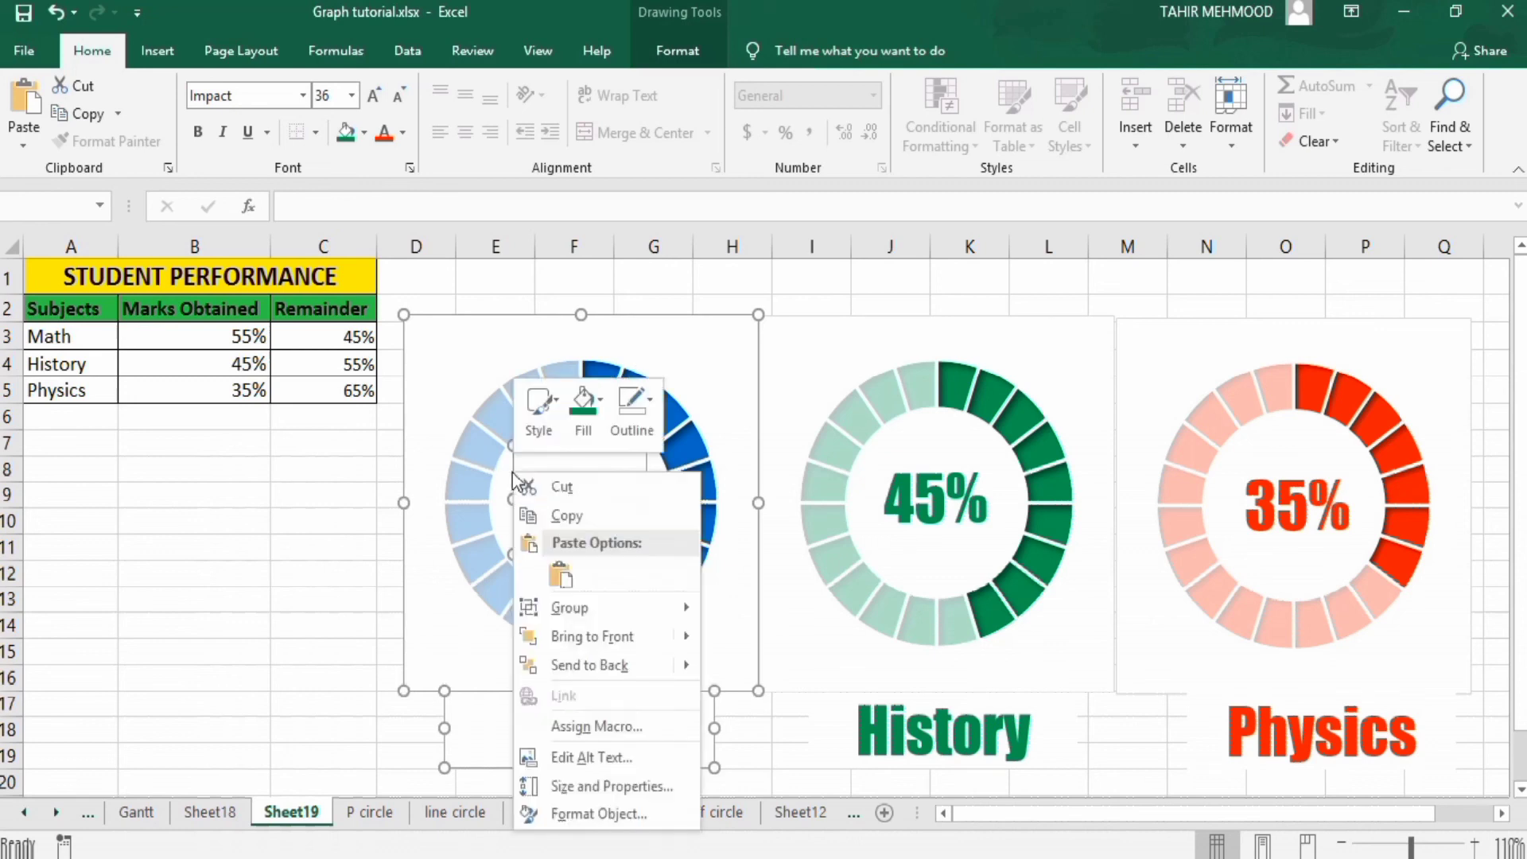
pyautogui.moveTo(624, 608)
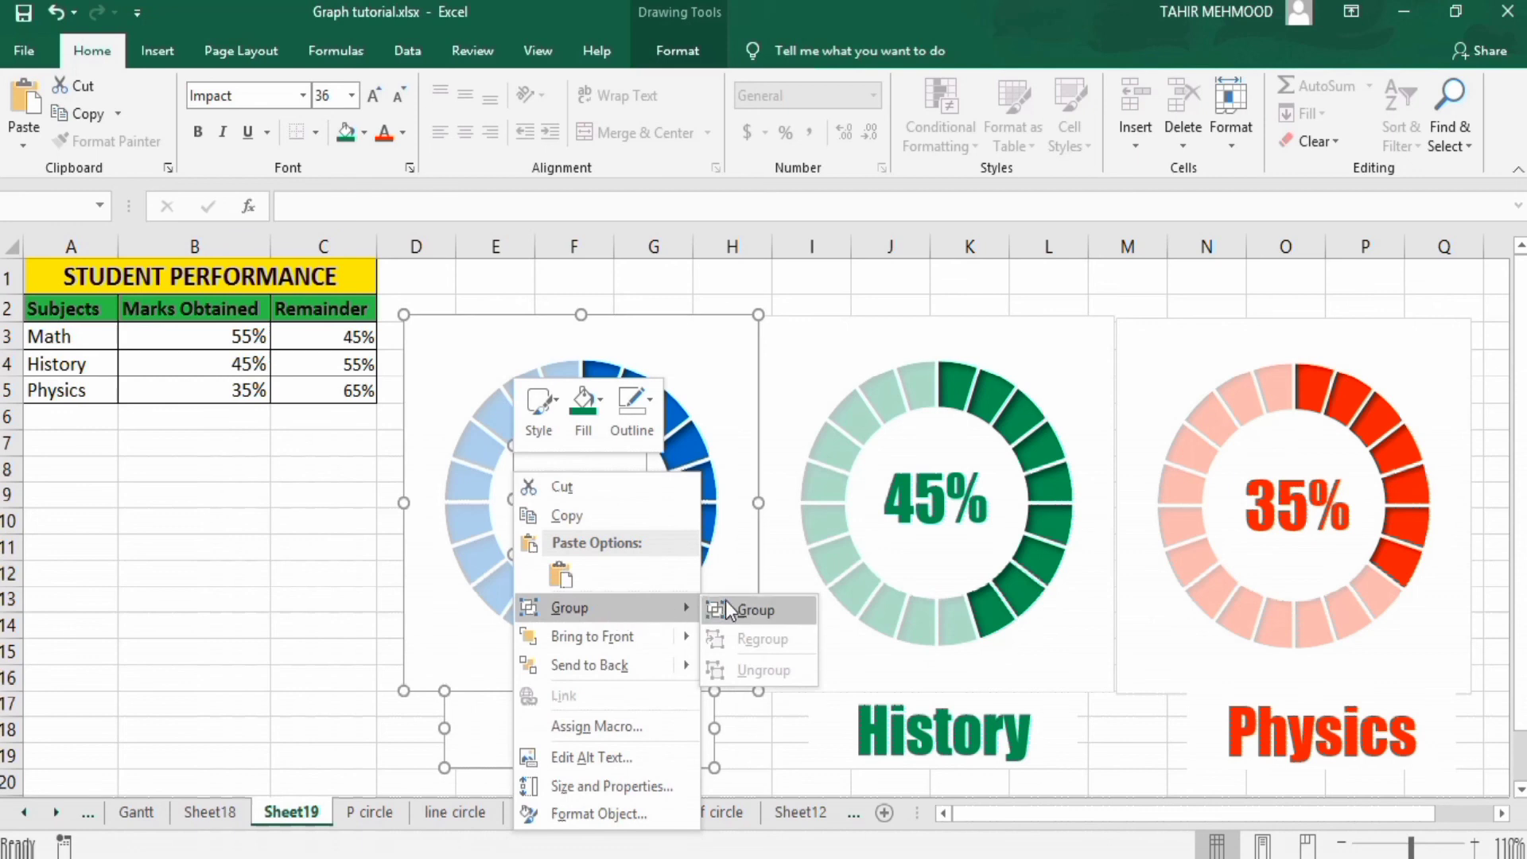
pyautogui.click(749, 606)
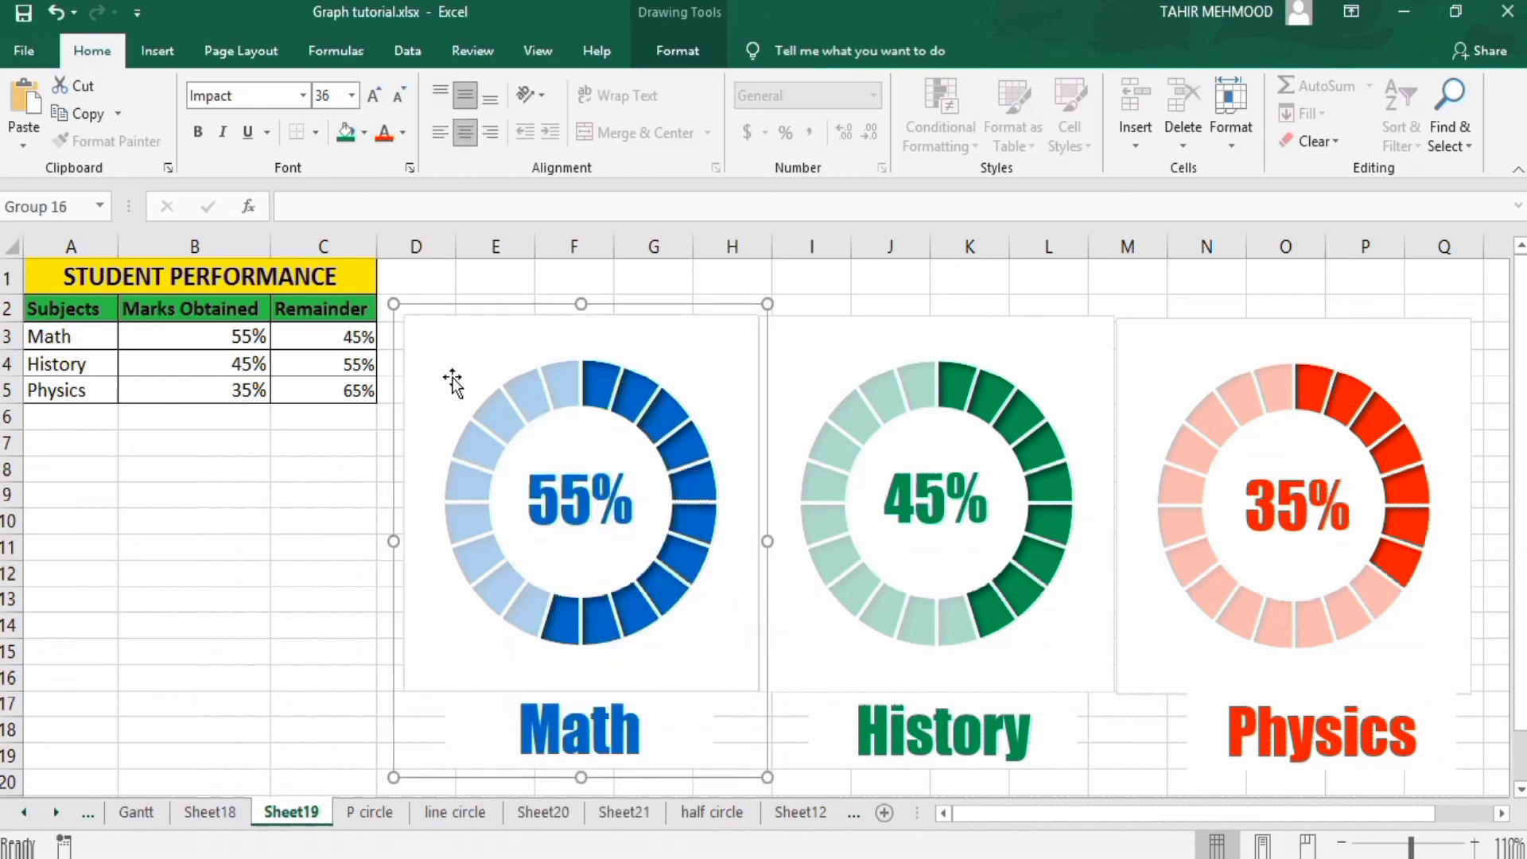
# Copy the grouped Math chart to the clipboard
pyautogui.rightClick(392, 427)
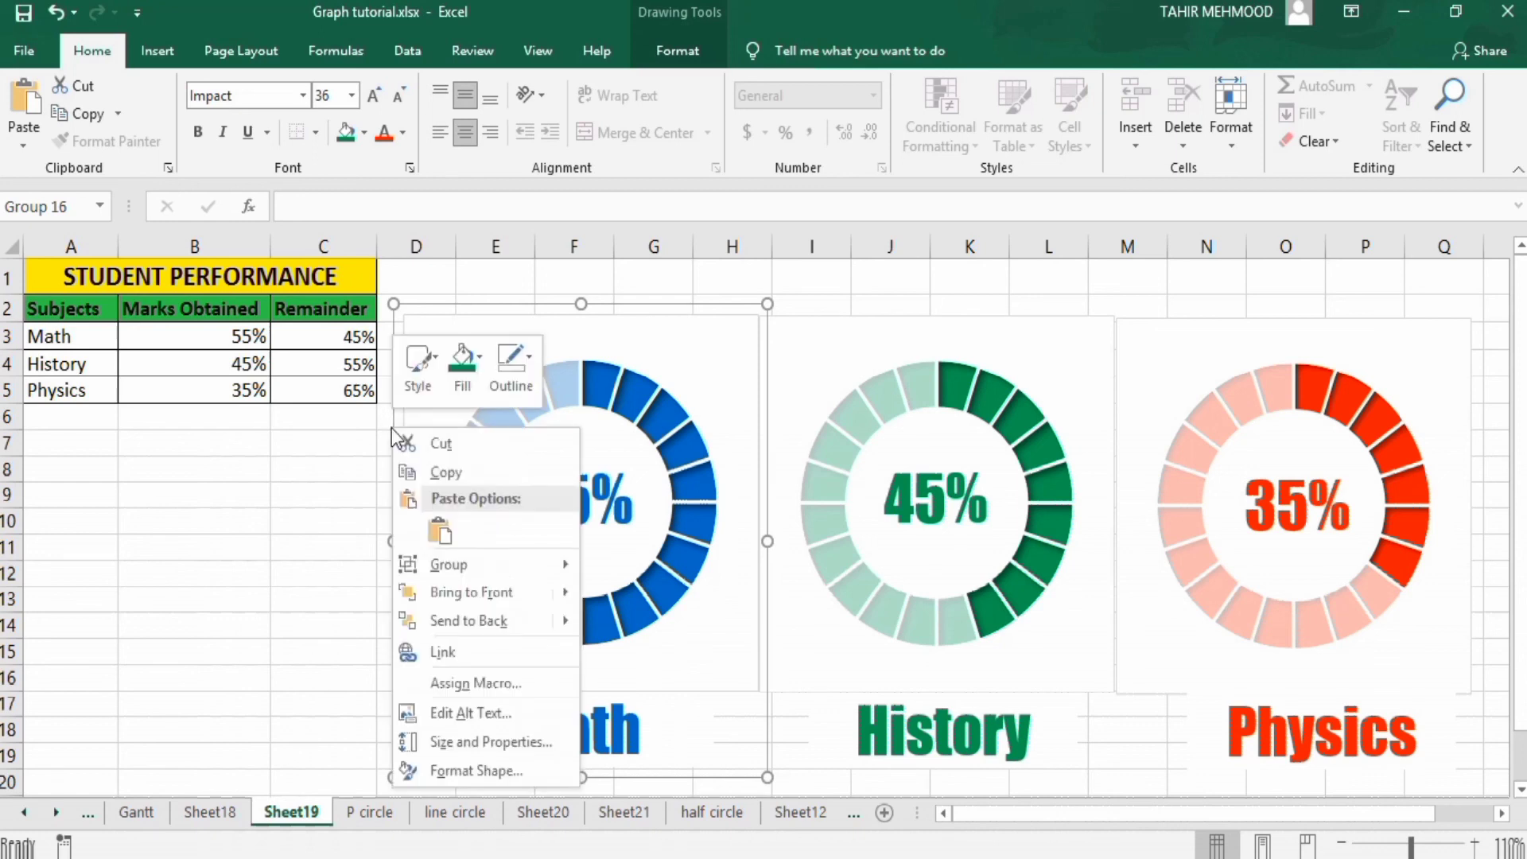
pyautogui.click(416, 469)
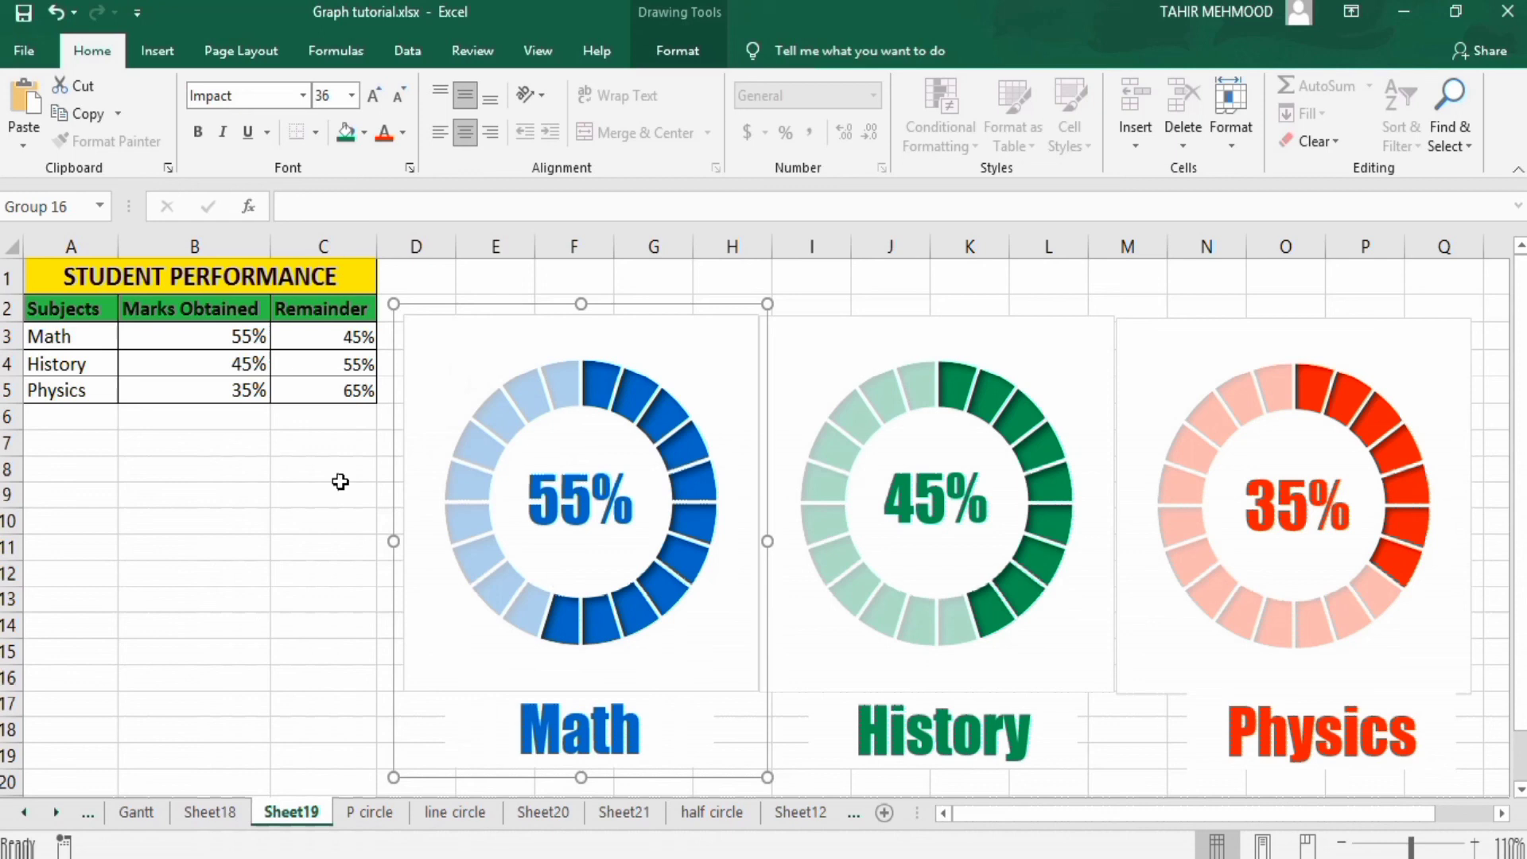